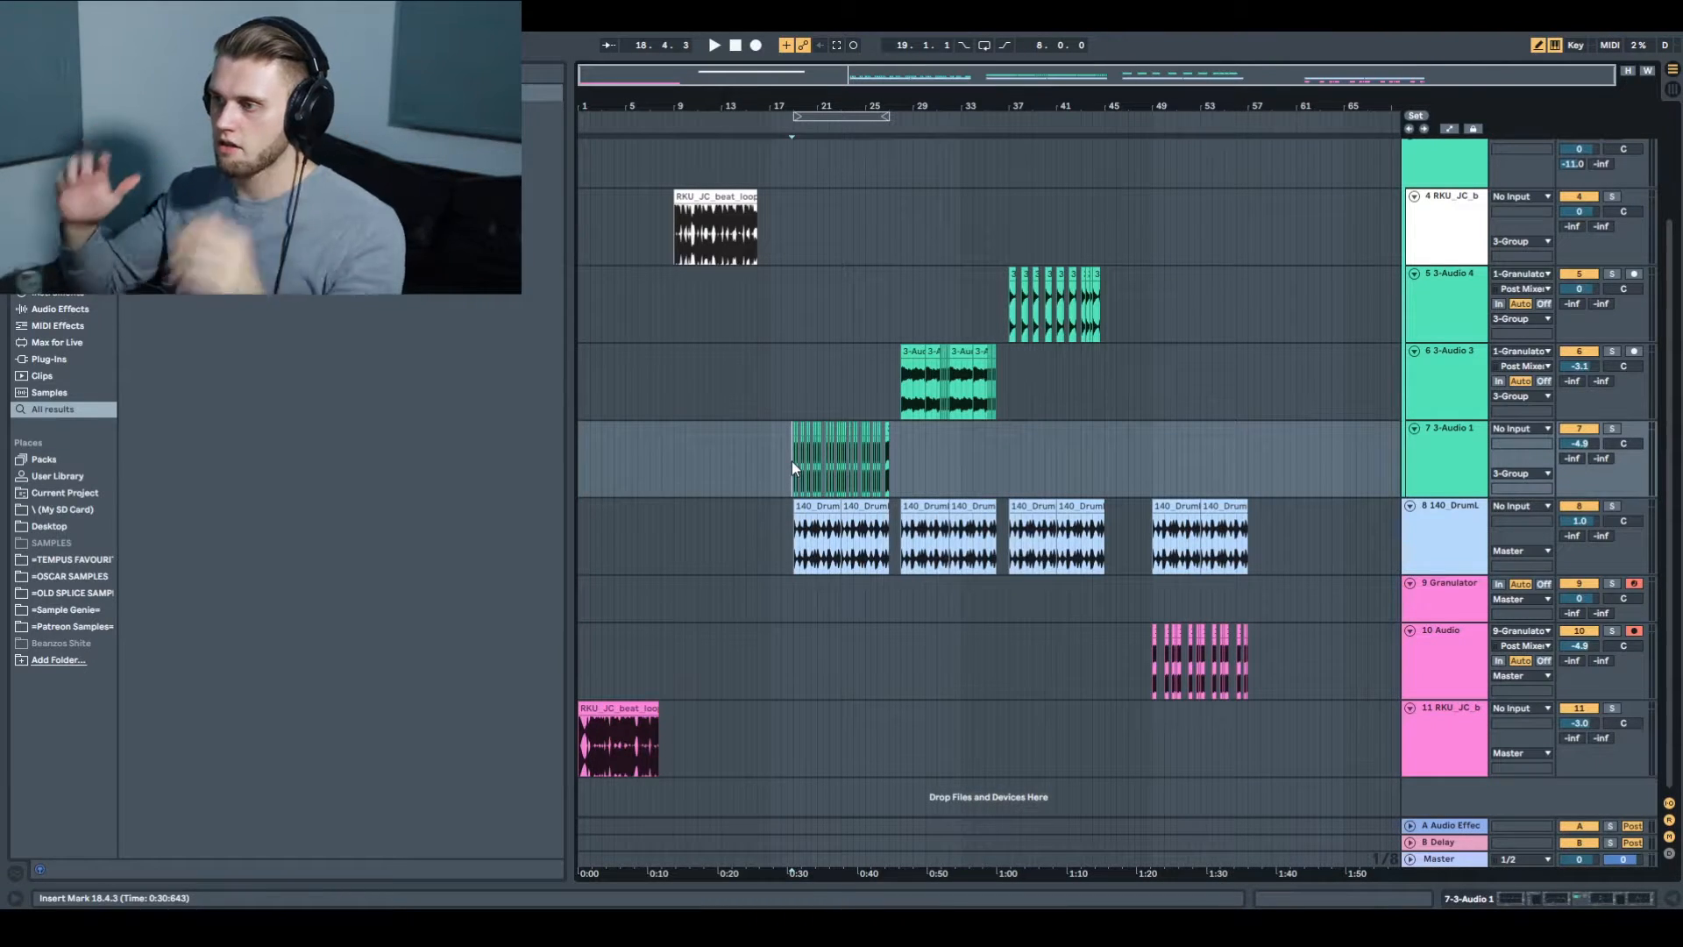
# Play the arrangement from bar 19 to audition the chopped granular clips against the drum loop
pyautogui.click(793, 449)
pyautogui.scroll(5, 816, 450)
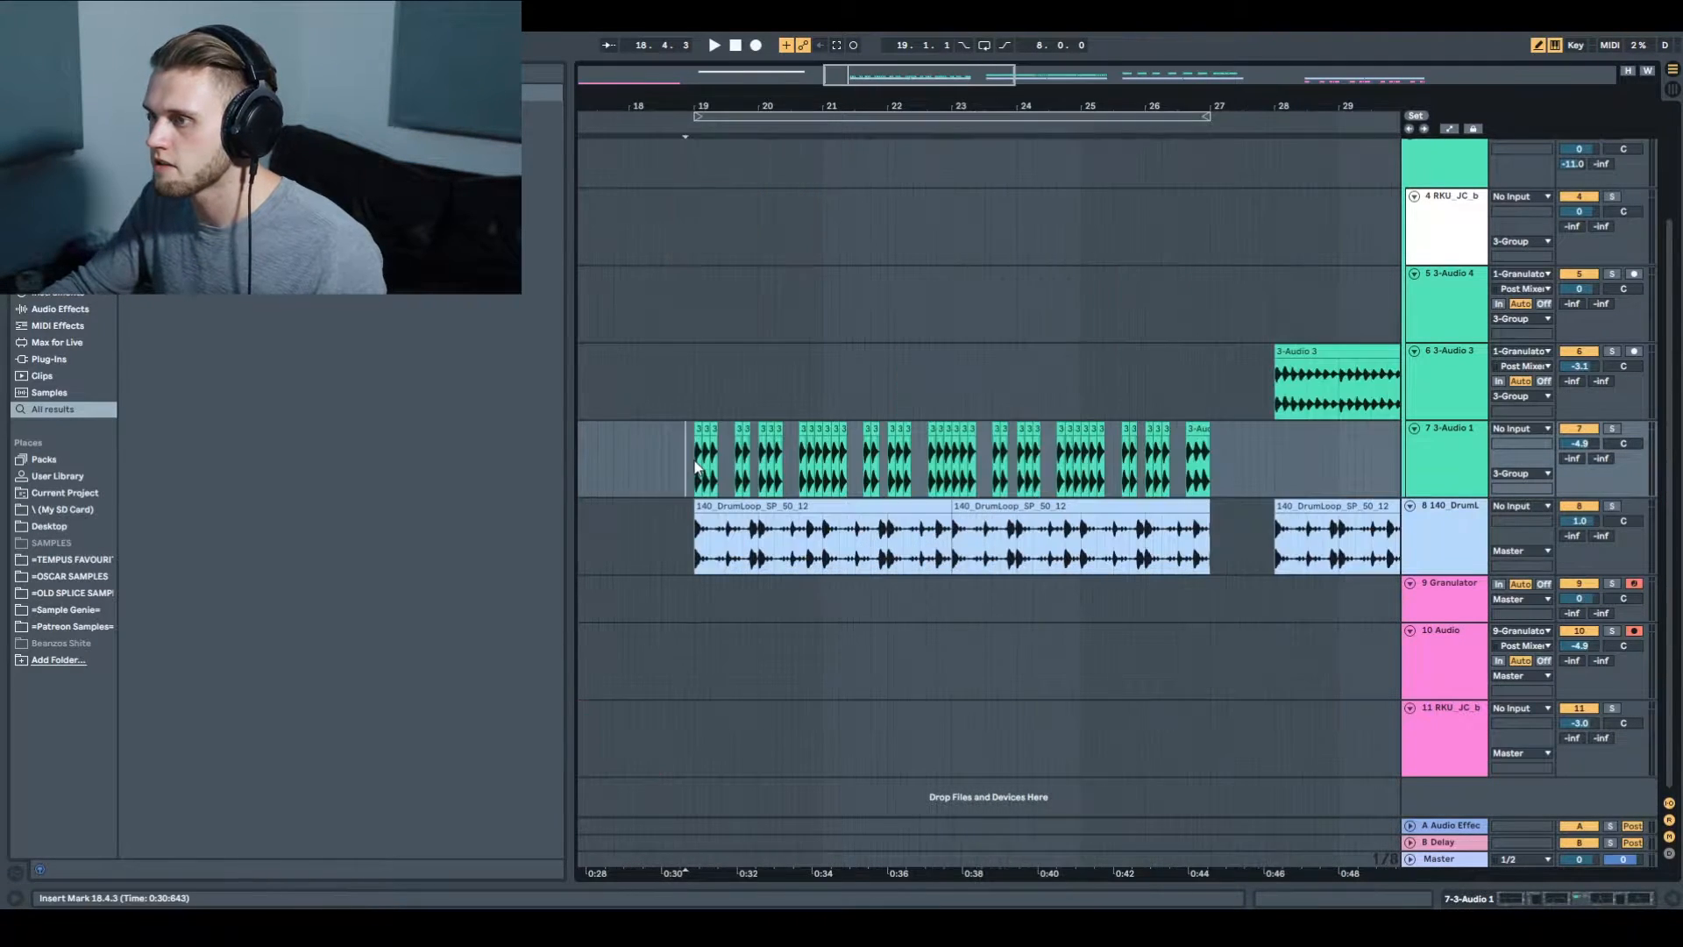
pyautogui.press('space')
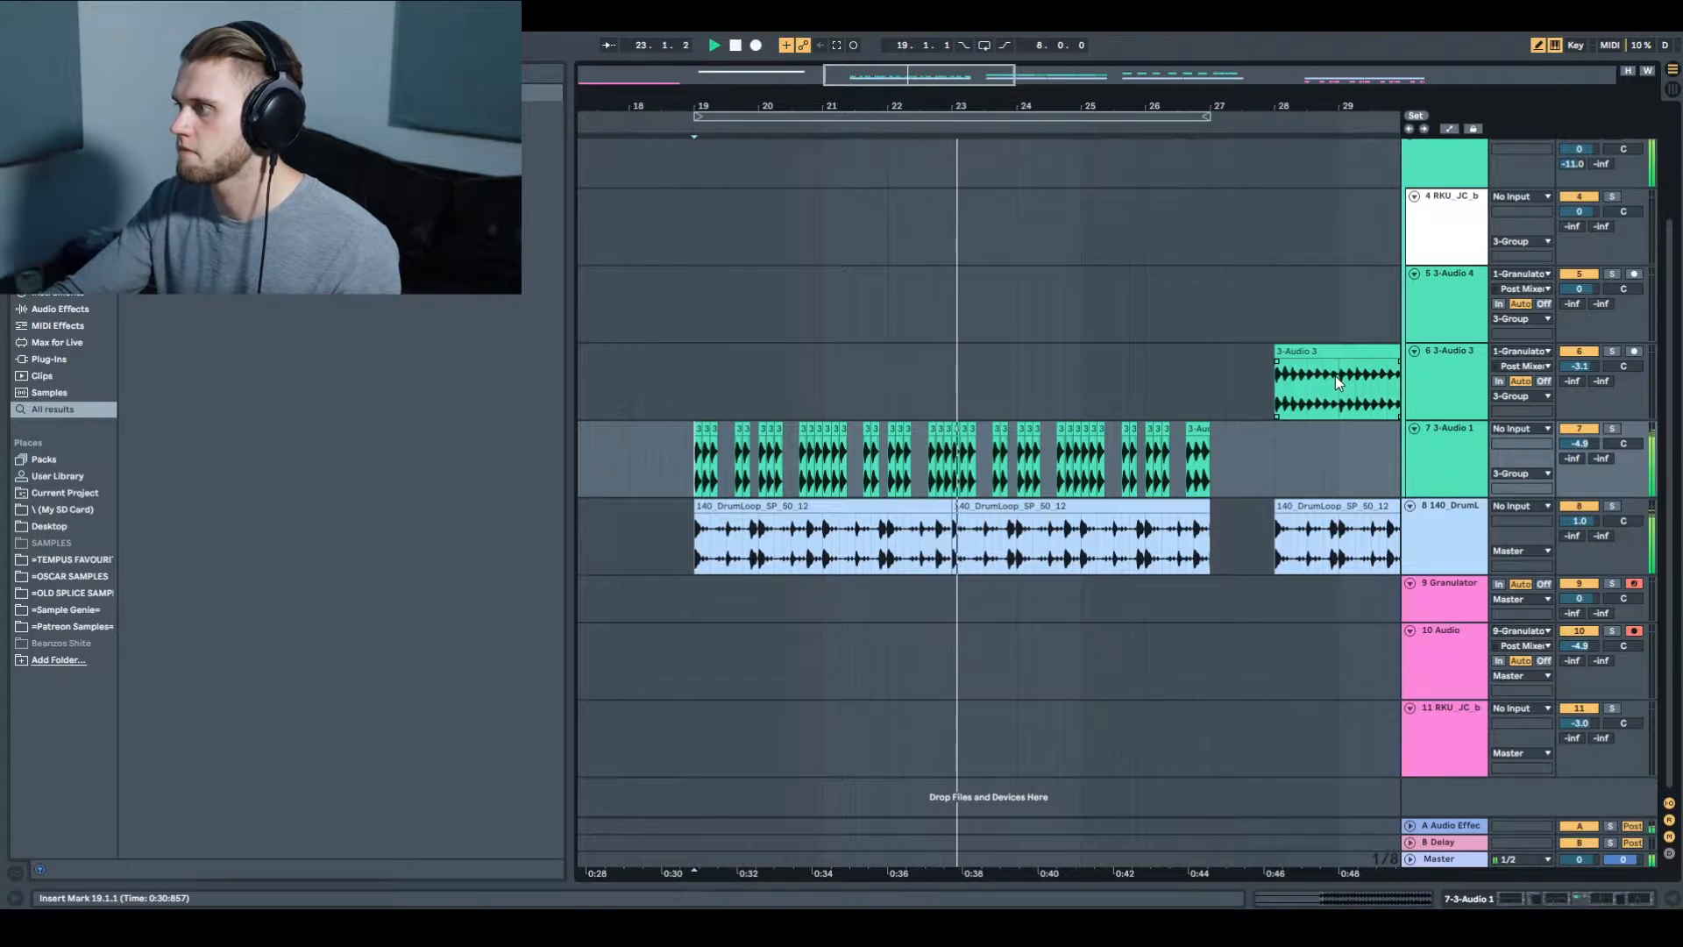
pyautogui.moveTo(867, 106); pyautogui.dragTo(867, 55)
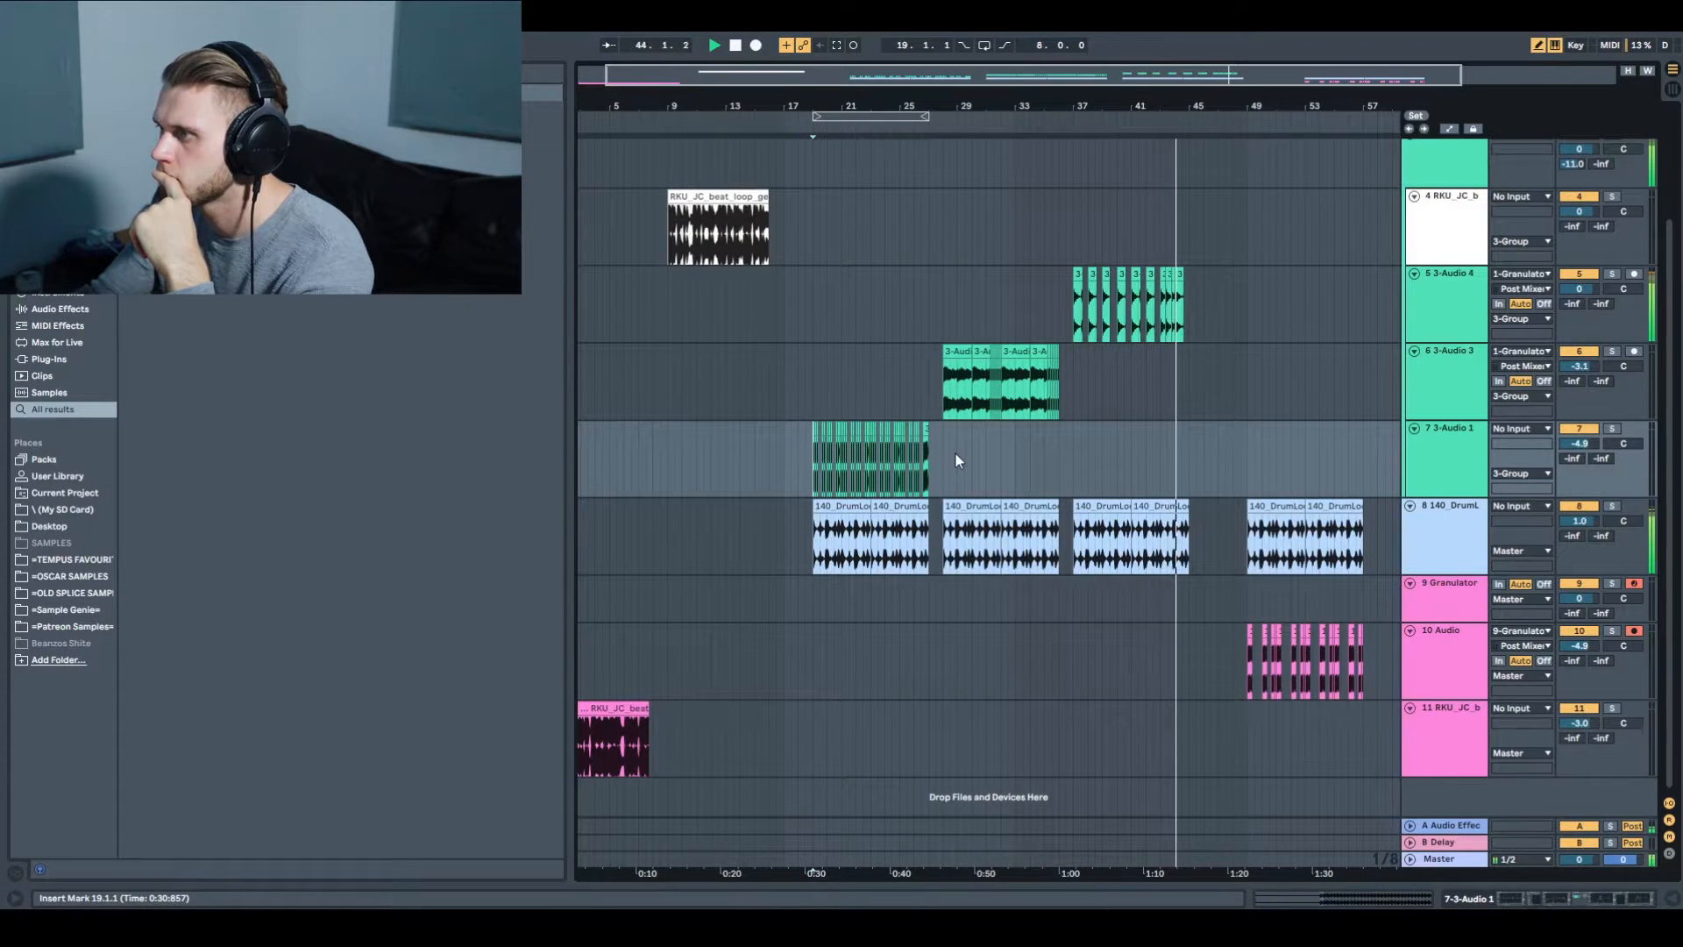
# Play the section from bar 49 and raise the 10 Audio track's send to the A Audio Effect Rack return to -13.0 dB
pyautogui.click(1261, 504)
pyautogui.press('space')
pyautogui.press('space')
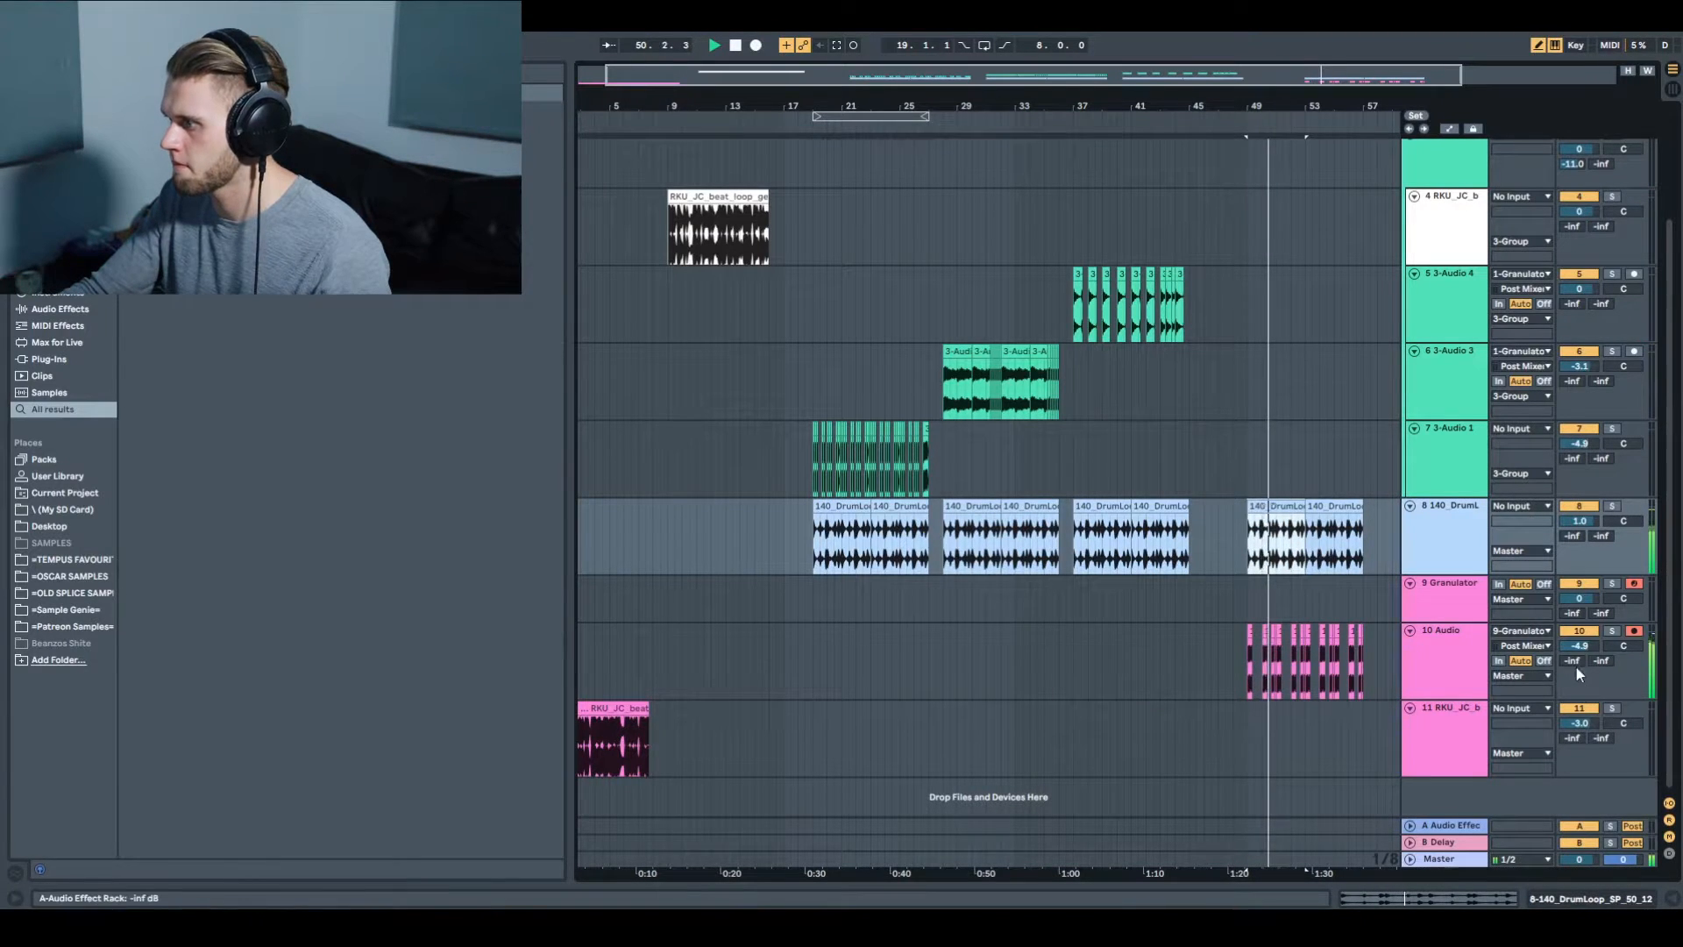
pyautogui.moveTo(1576, 660); pyautogui.dragTo(1576, 634)
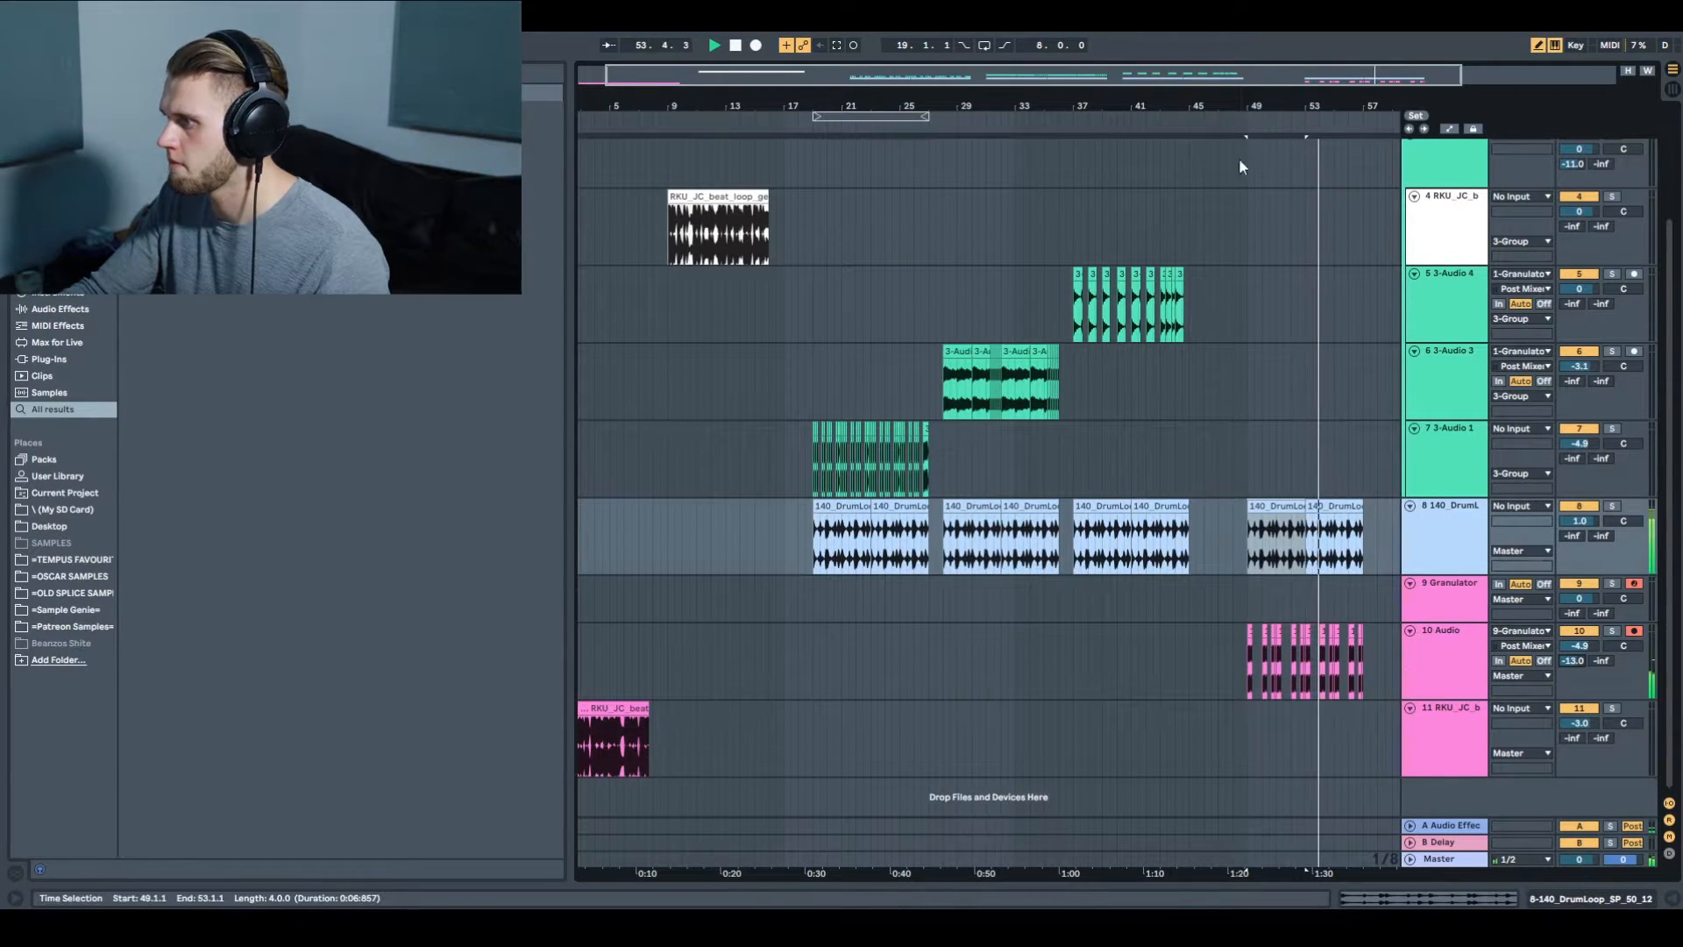
pyautogui.doubleClick(1193, 71)
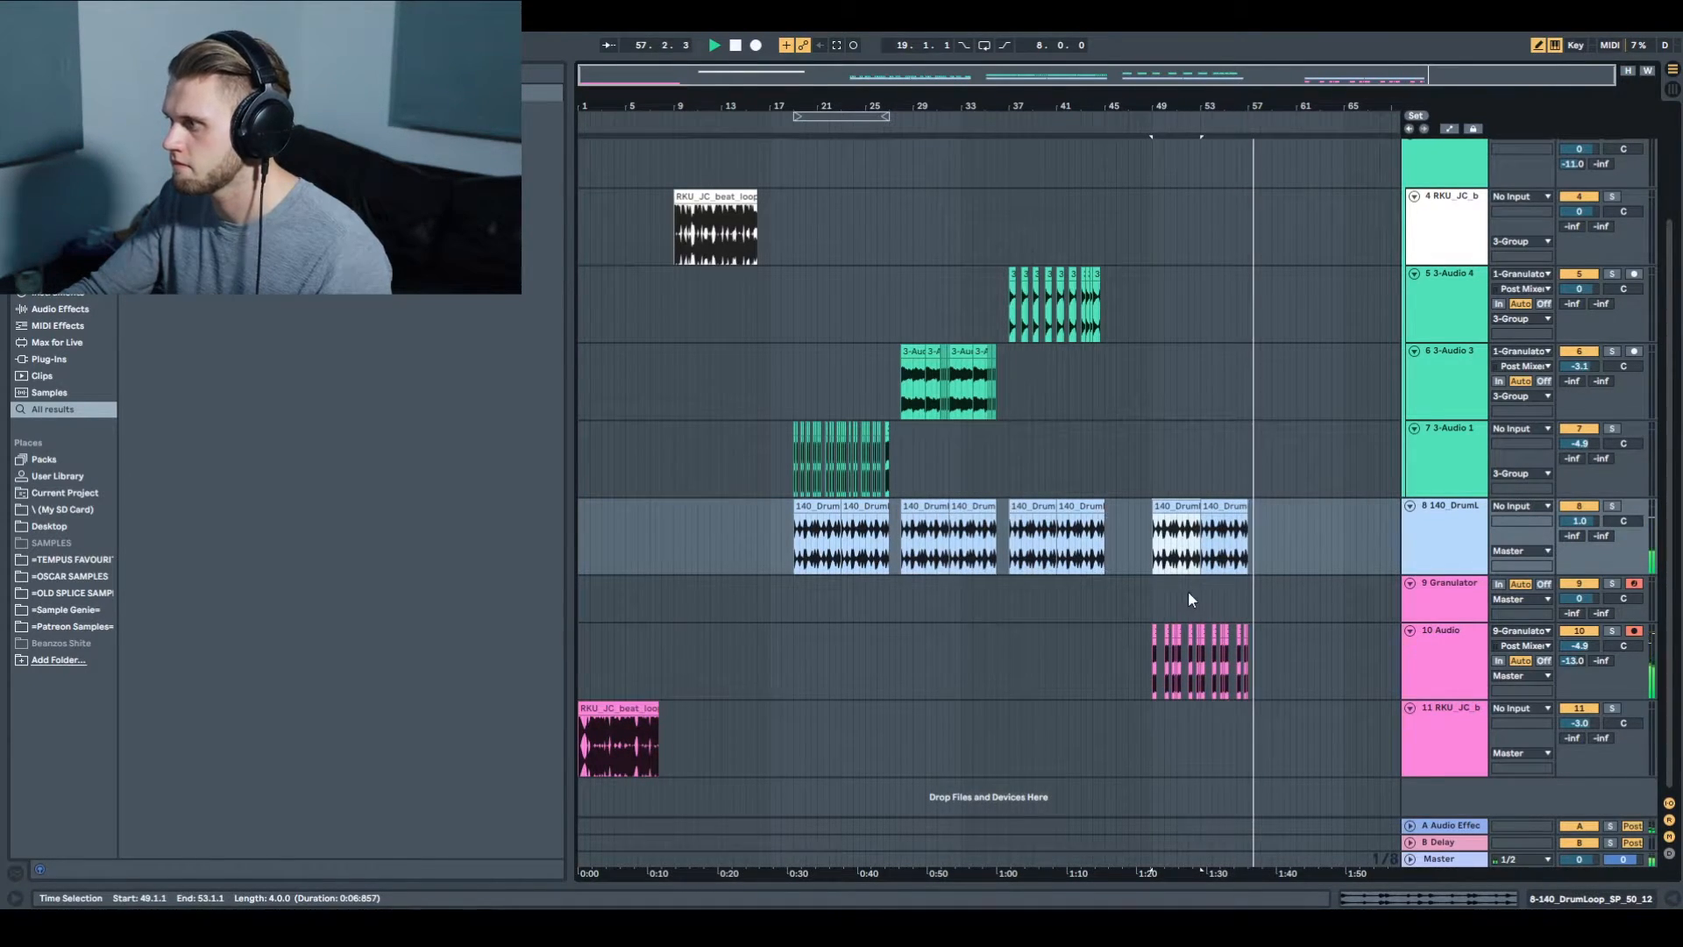
pyautogui.press('space')
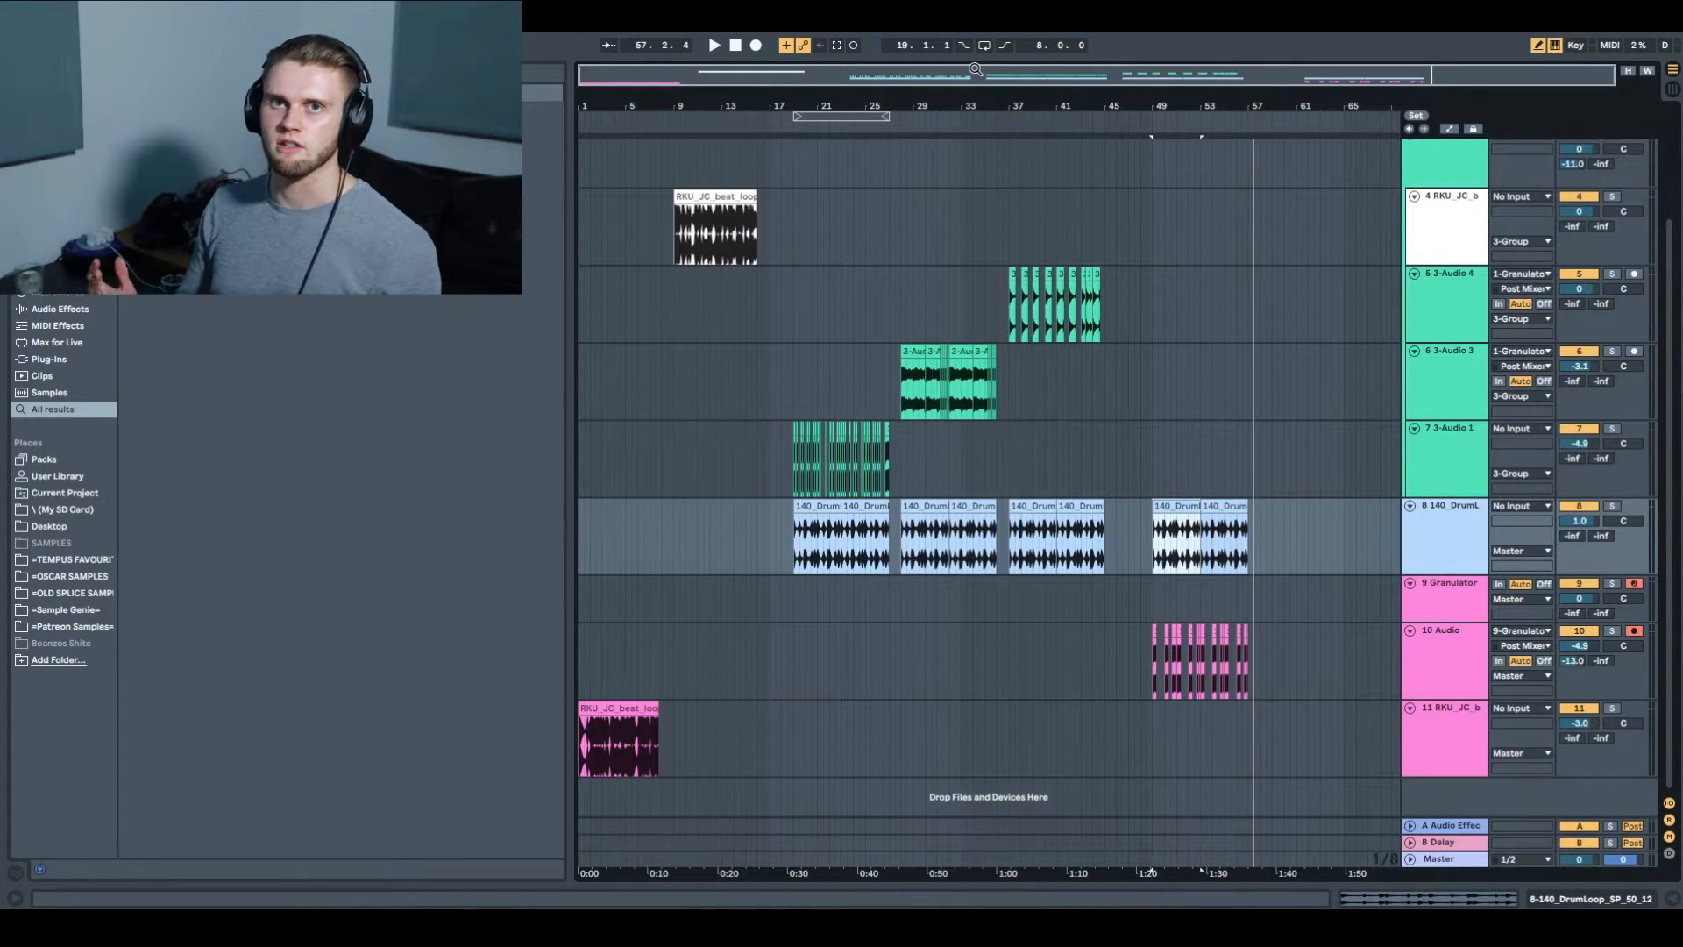
# Show the device chain of the first Granulator track, and solo and arm that track
pyautogui.scroll(3, 792, 392)
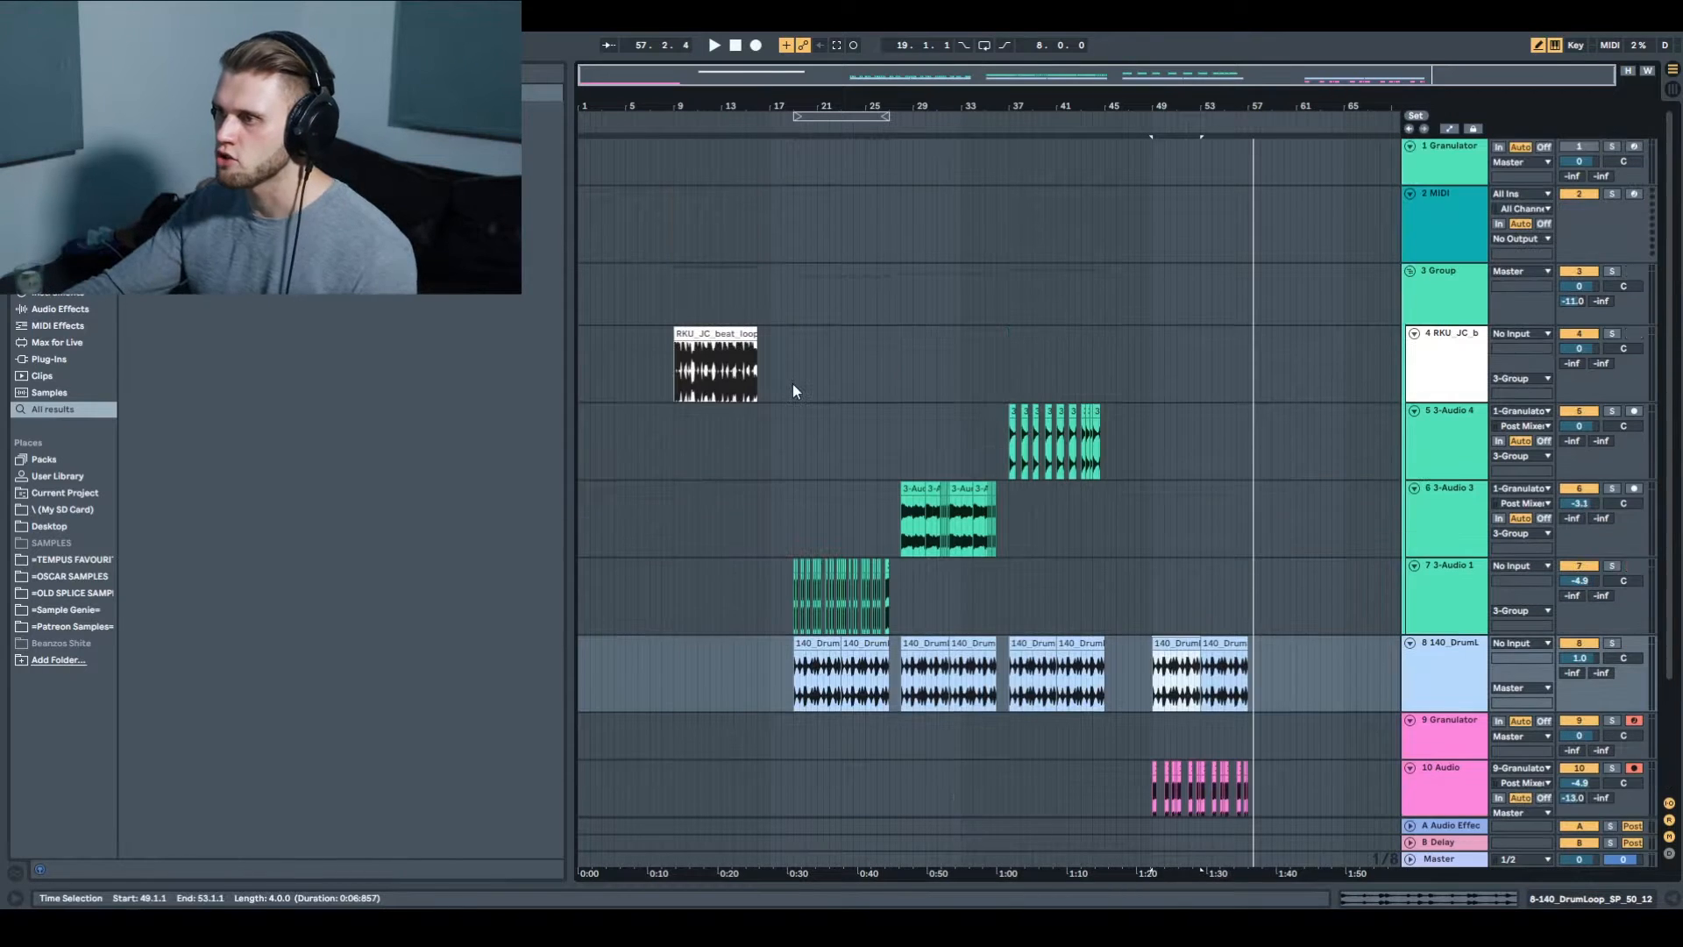
pyautogui.moveTo(915, 75)
pyautogui.mouseDown()
pyautogui.moveTo(914, 140)
pyautogui.moveTo(915, 75)
pyautogui.mouseUp()
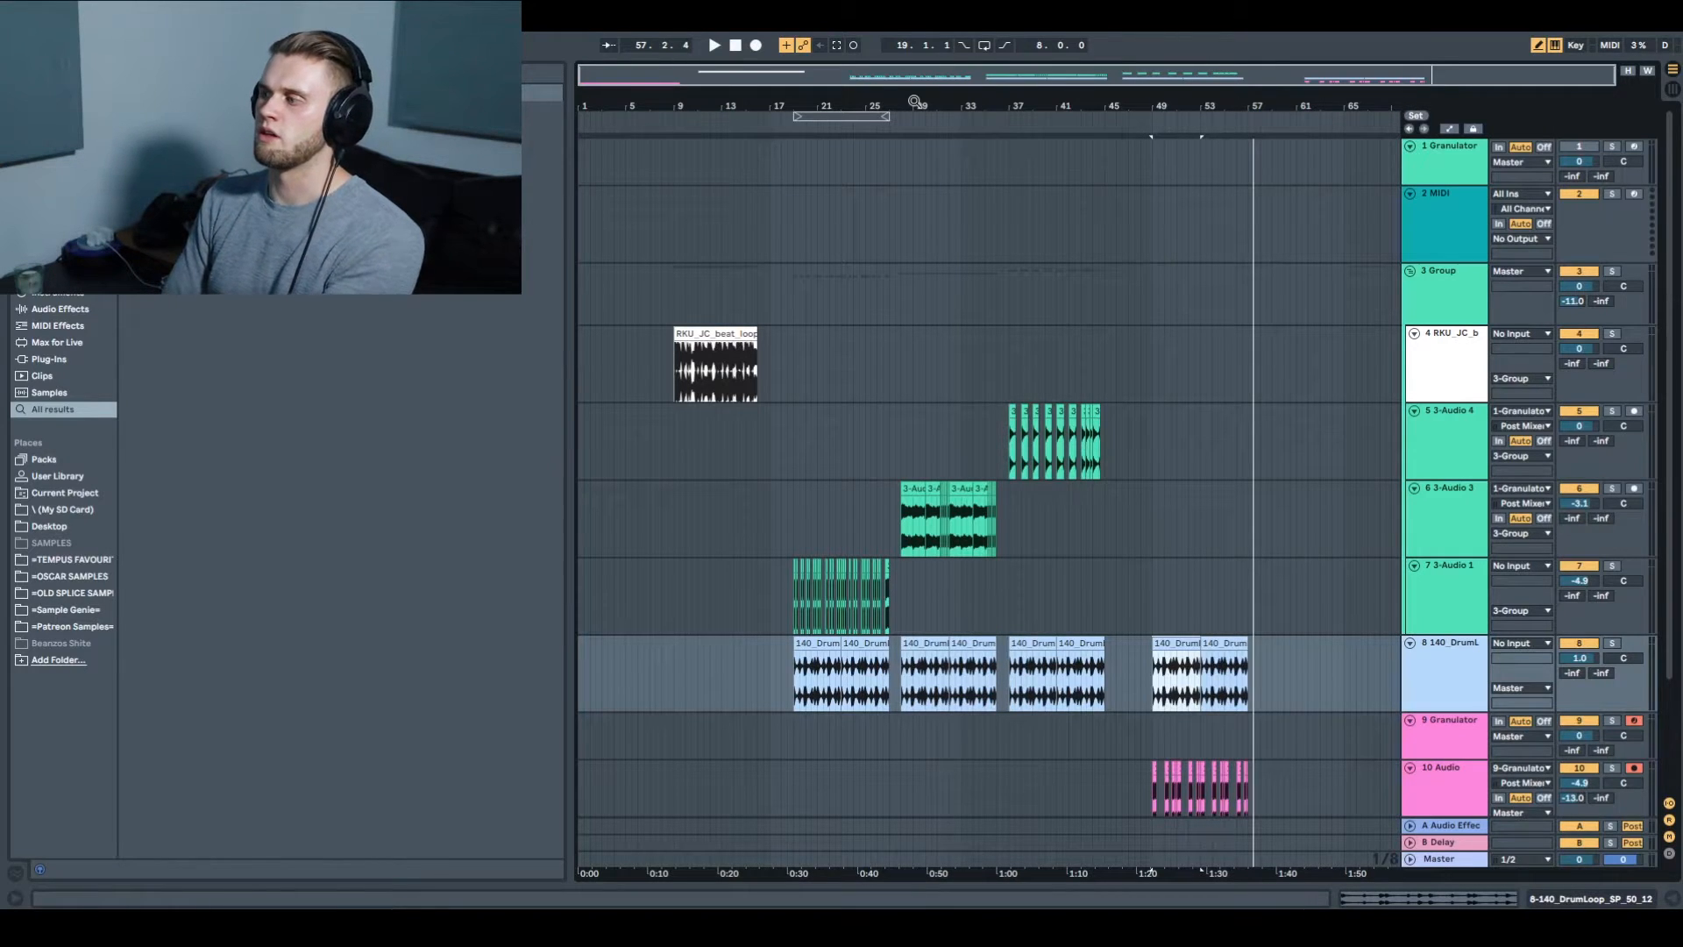
pyautogui.click(1470, 161)
pyautogui.click(1570, 901)
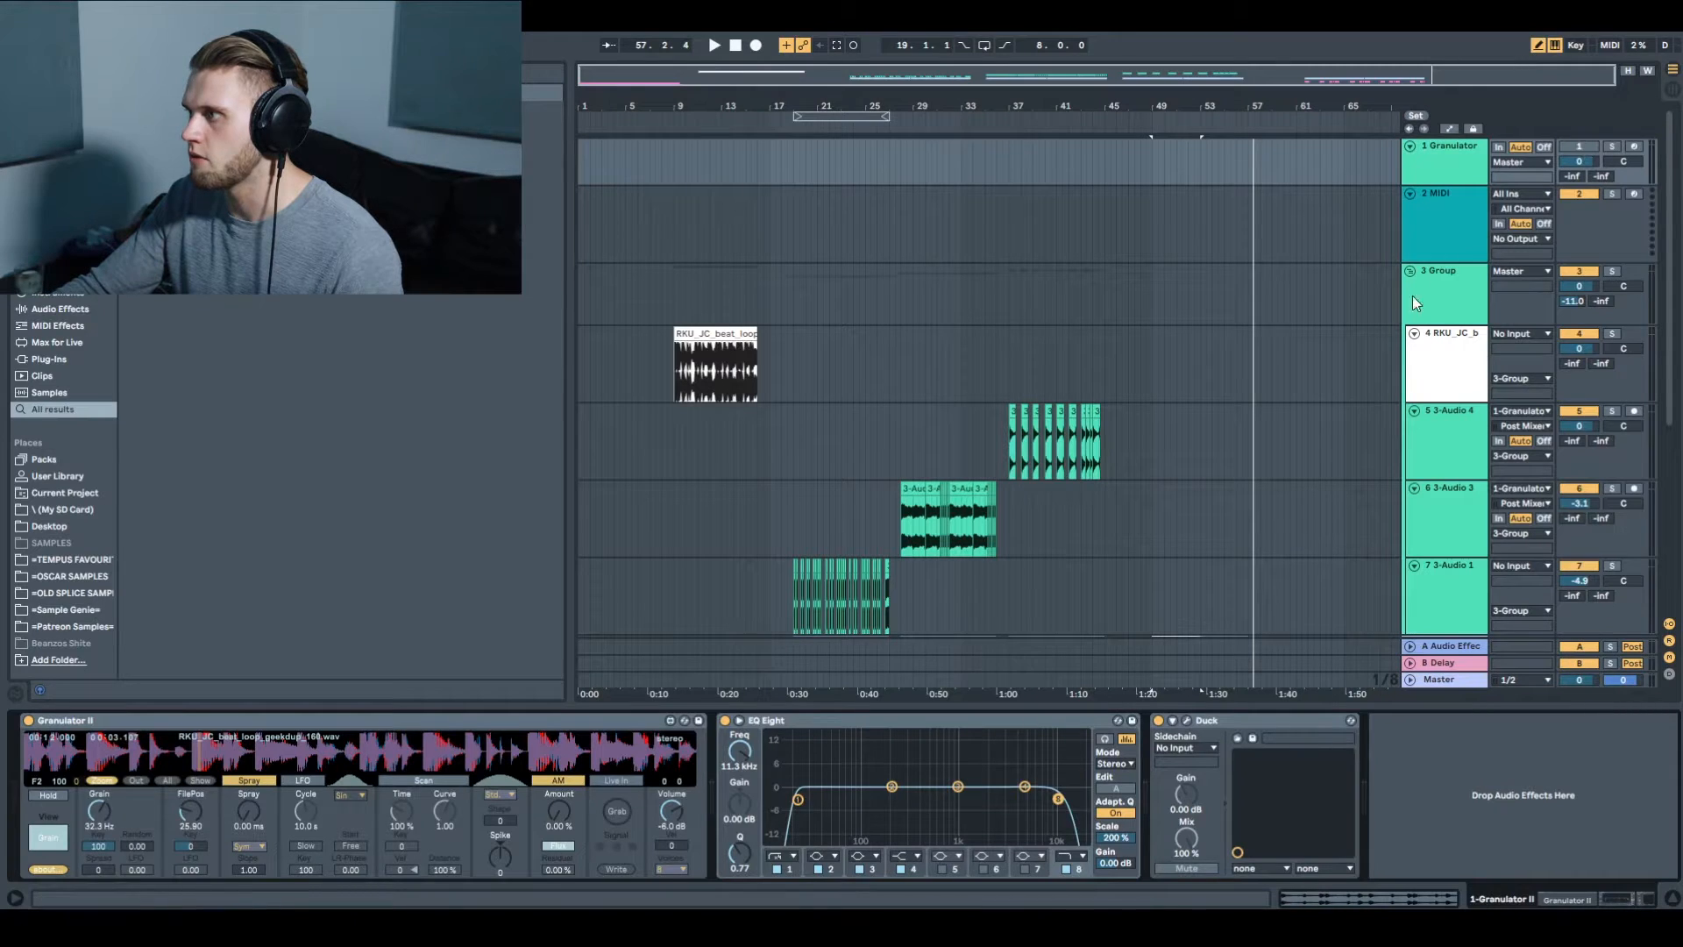
pyautogui.scroll(-3, 1095, 471)
pyautogui.scroll(4, 1095, 471)
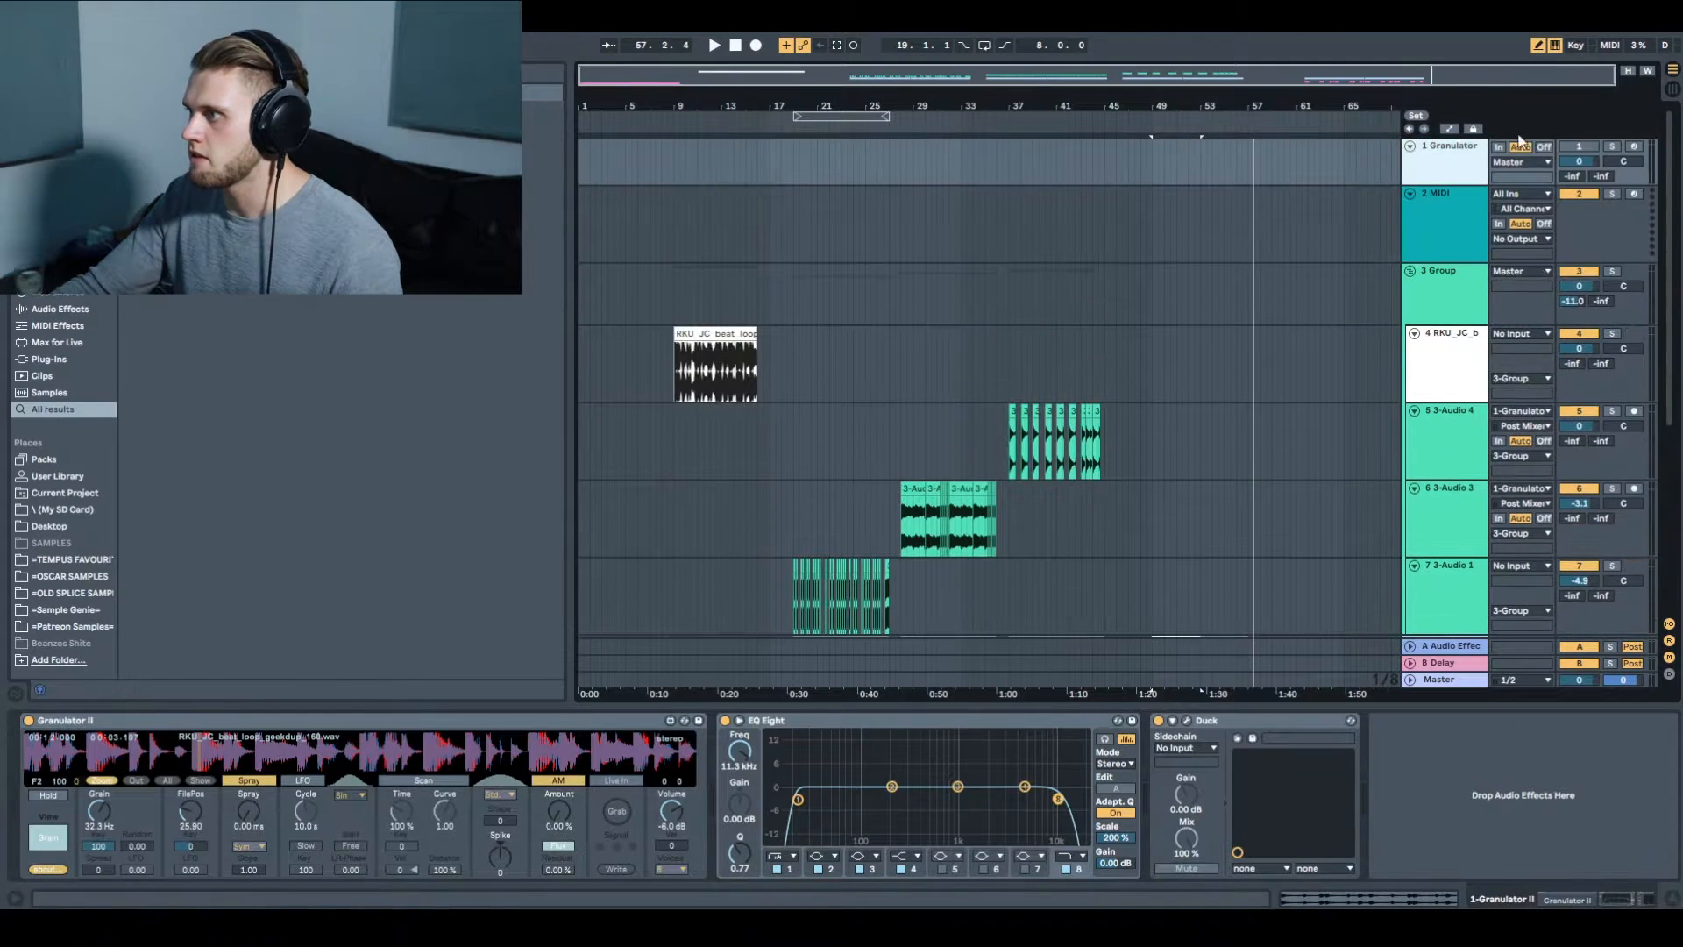
pyautogui.click(1418, 247)
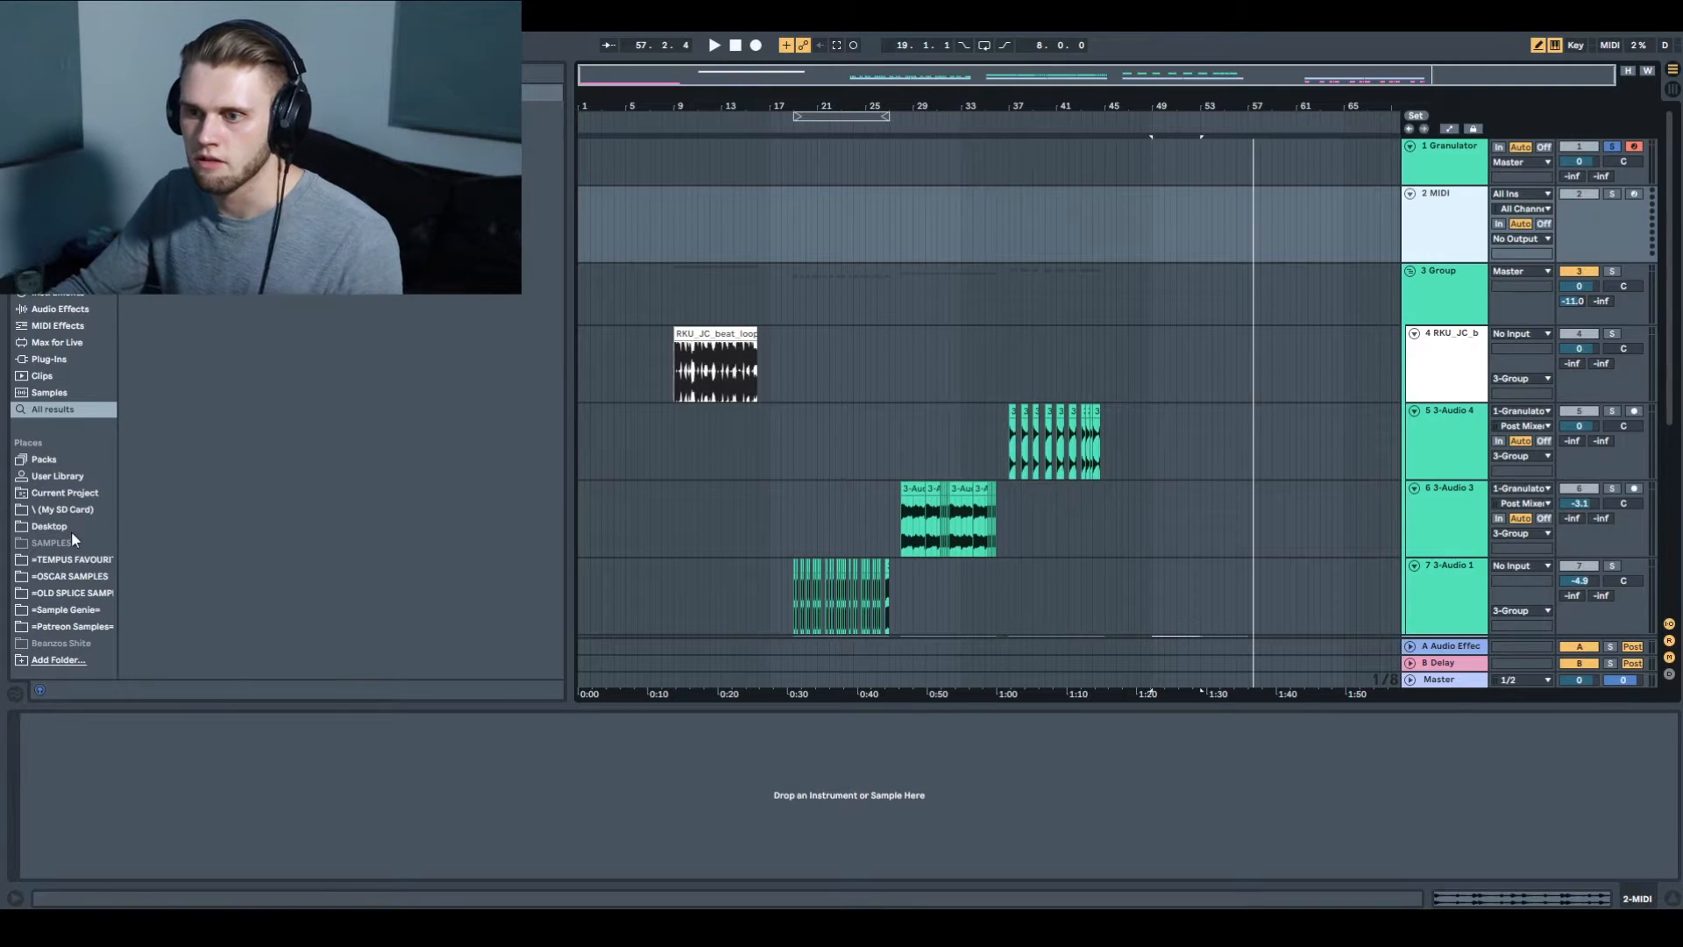
# Load JPXG_drum_loop_palm_paradise_drum_144.wav from the SD card folder into Granulator II and lower its Grain rate
pyautogui.click(60, 510)
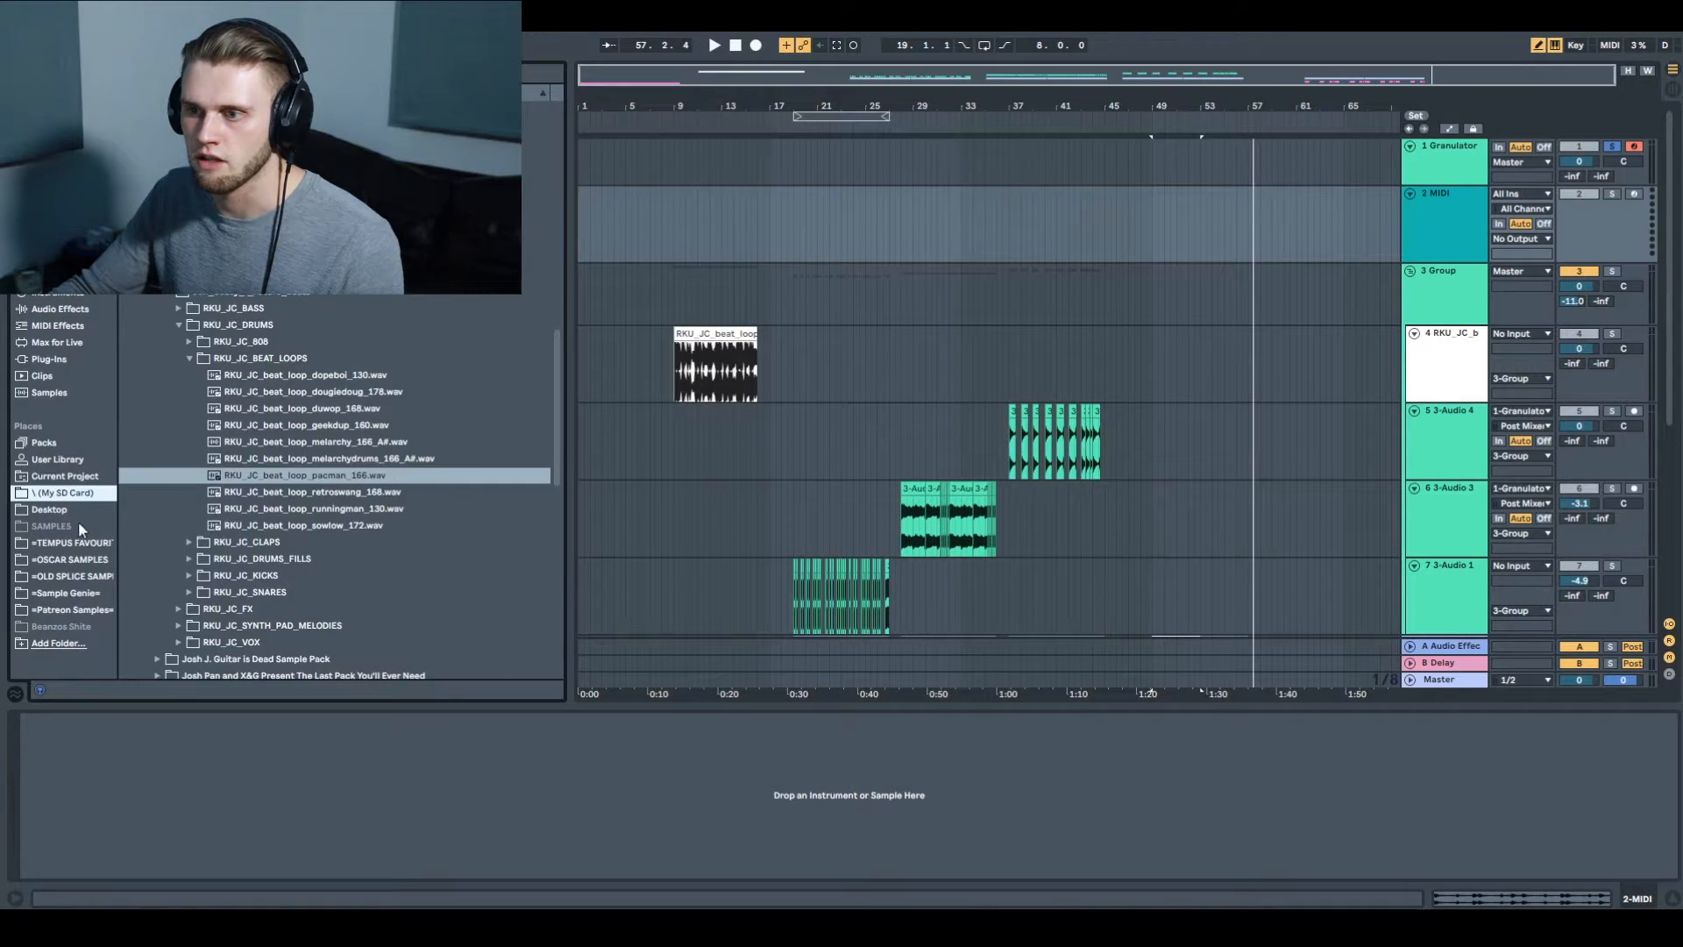
pyautogui.scroll(-10, 263, 447)
pyautogui.click(308, 451)
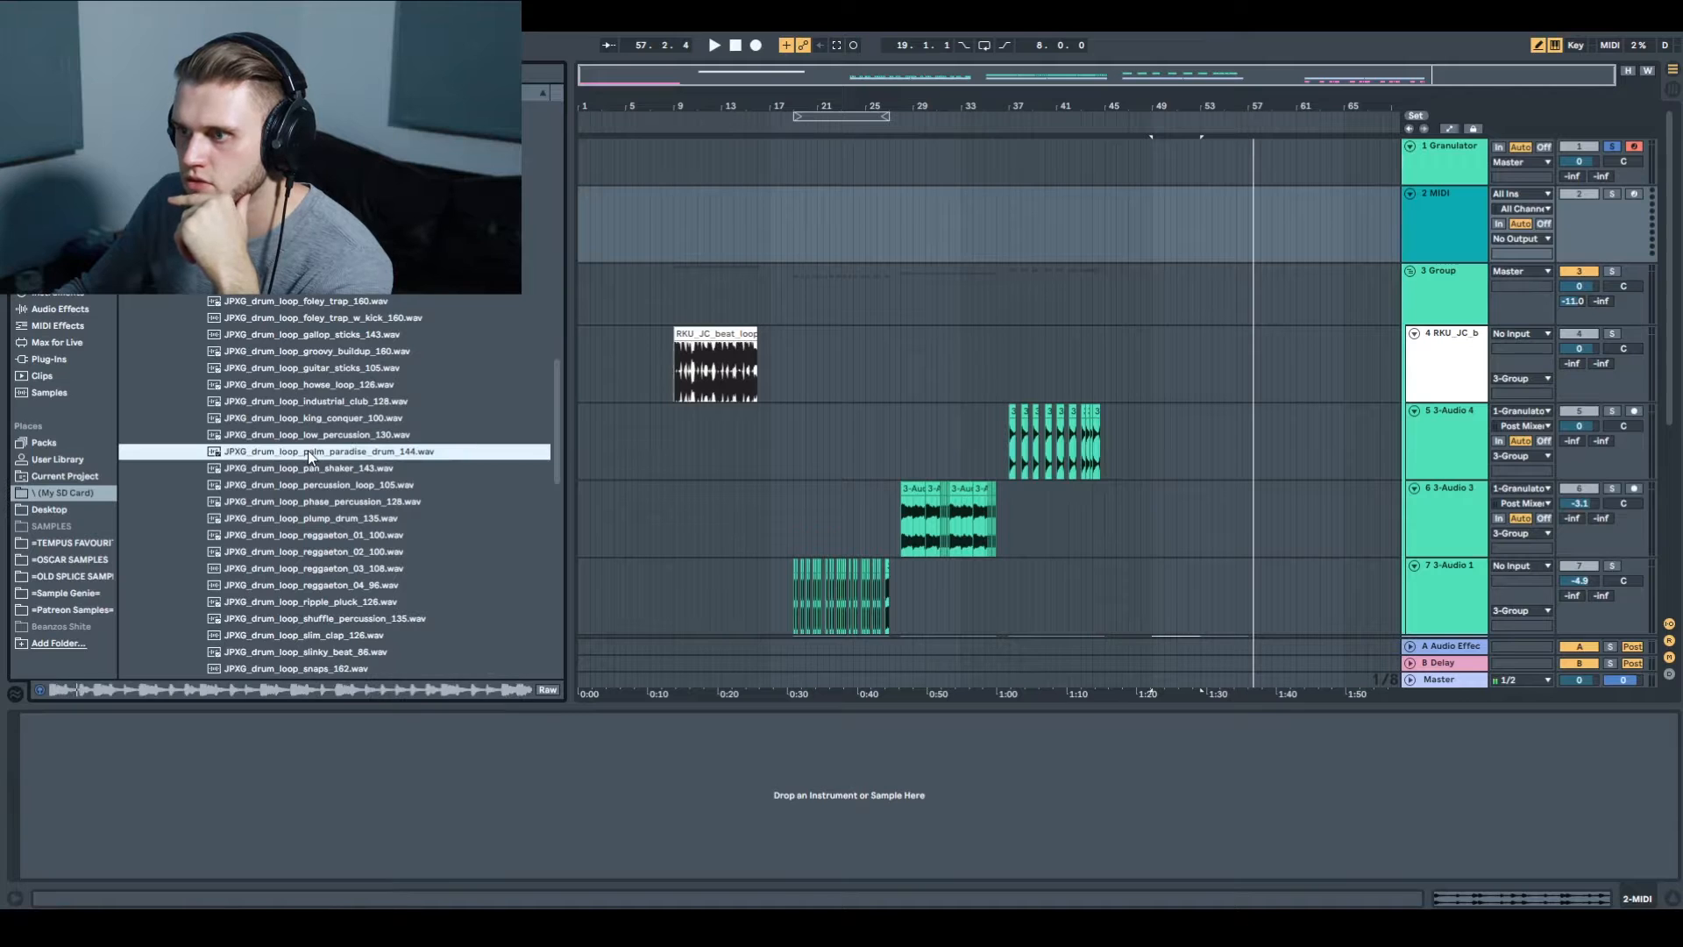
pyautogui.scroll(-1, 308, 451)
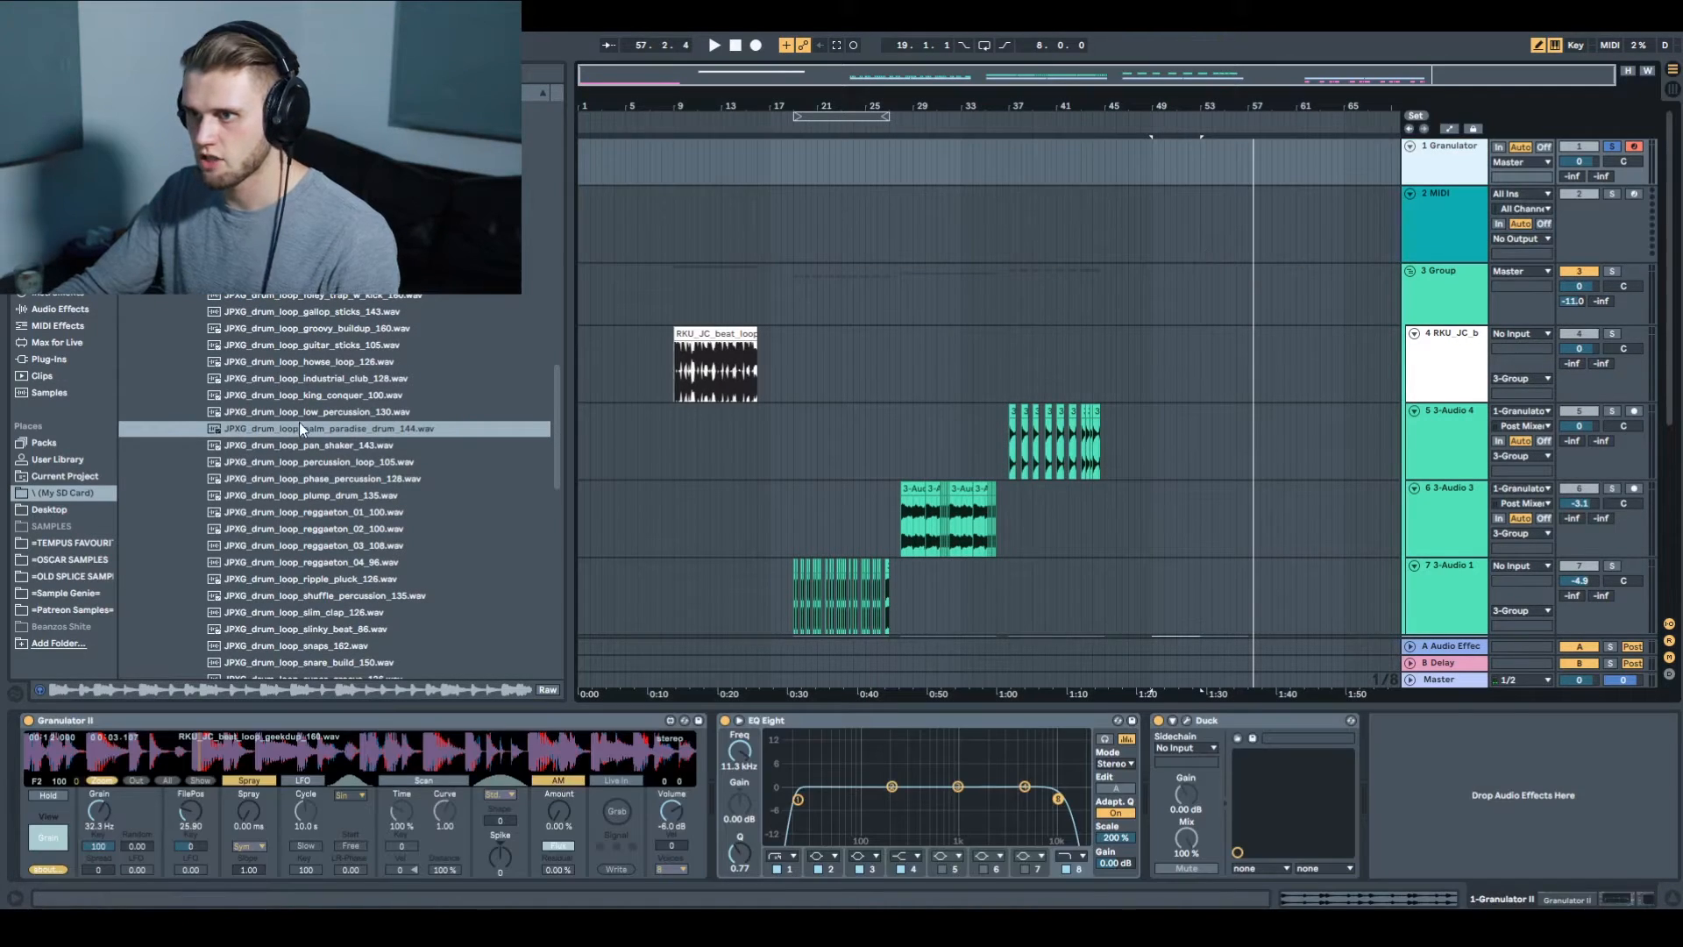
pyautogui.moveTo(301, 428); pyautogui.dragTo(351, 754)
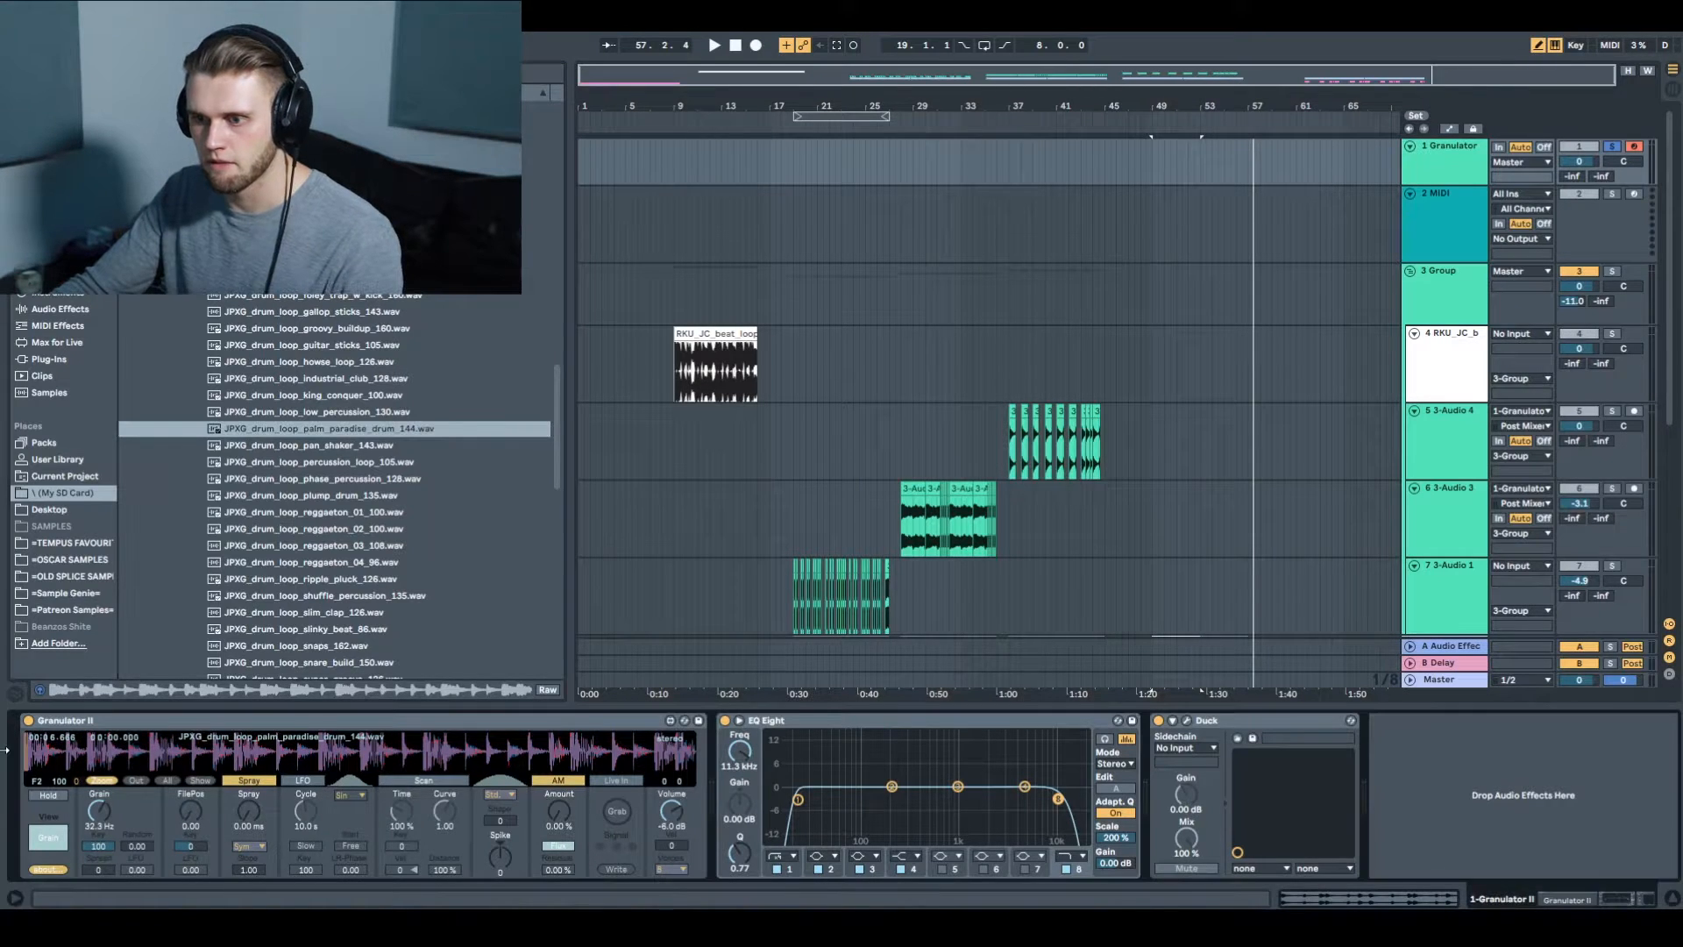
pyautogui.moveTo(100, 814); pyautogui.dragTo(46, 311)
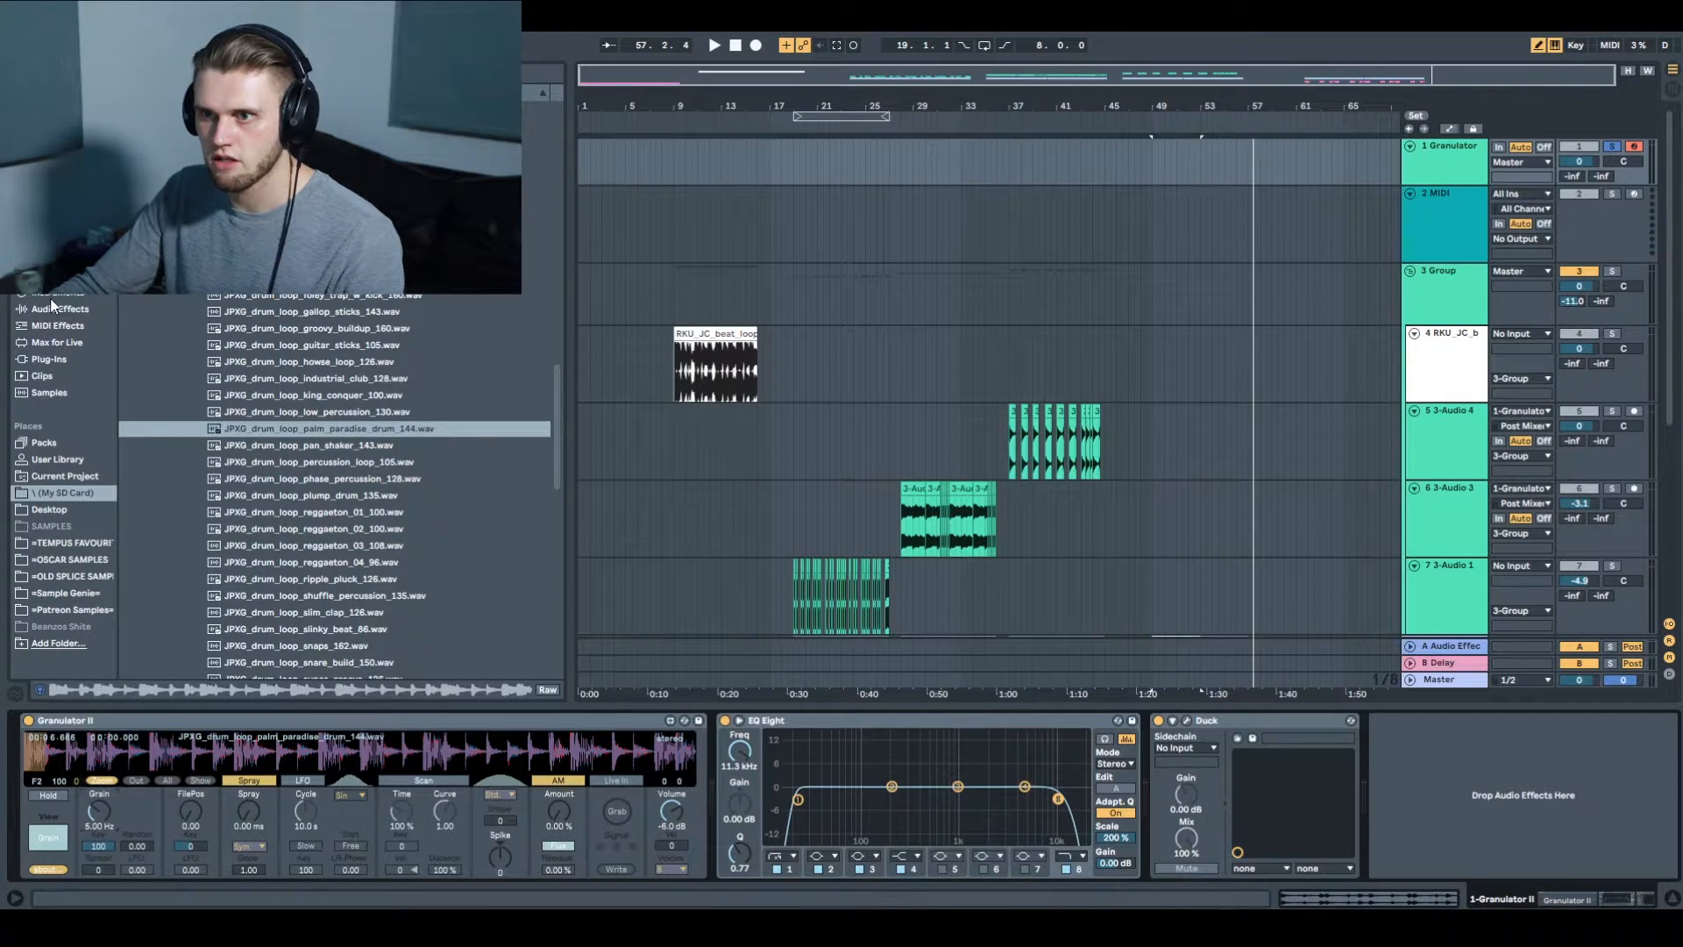
# Replace the Granulator II on the first track with a fresh instance at its default settings
pyautogui.click(52, 309)
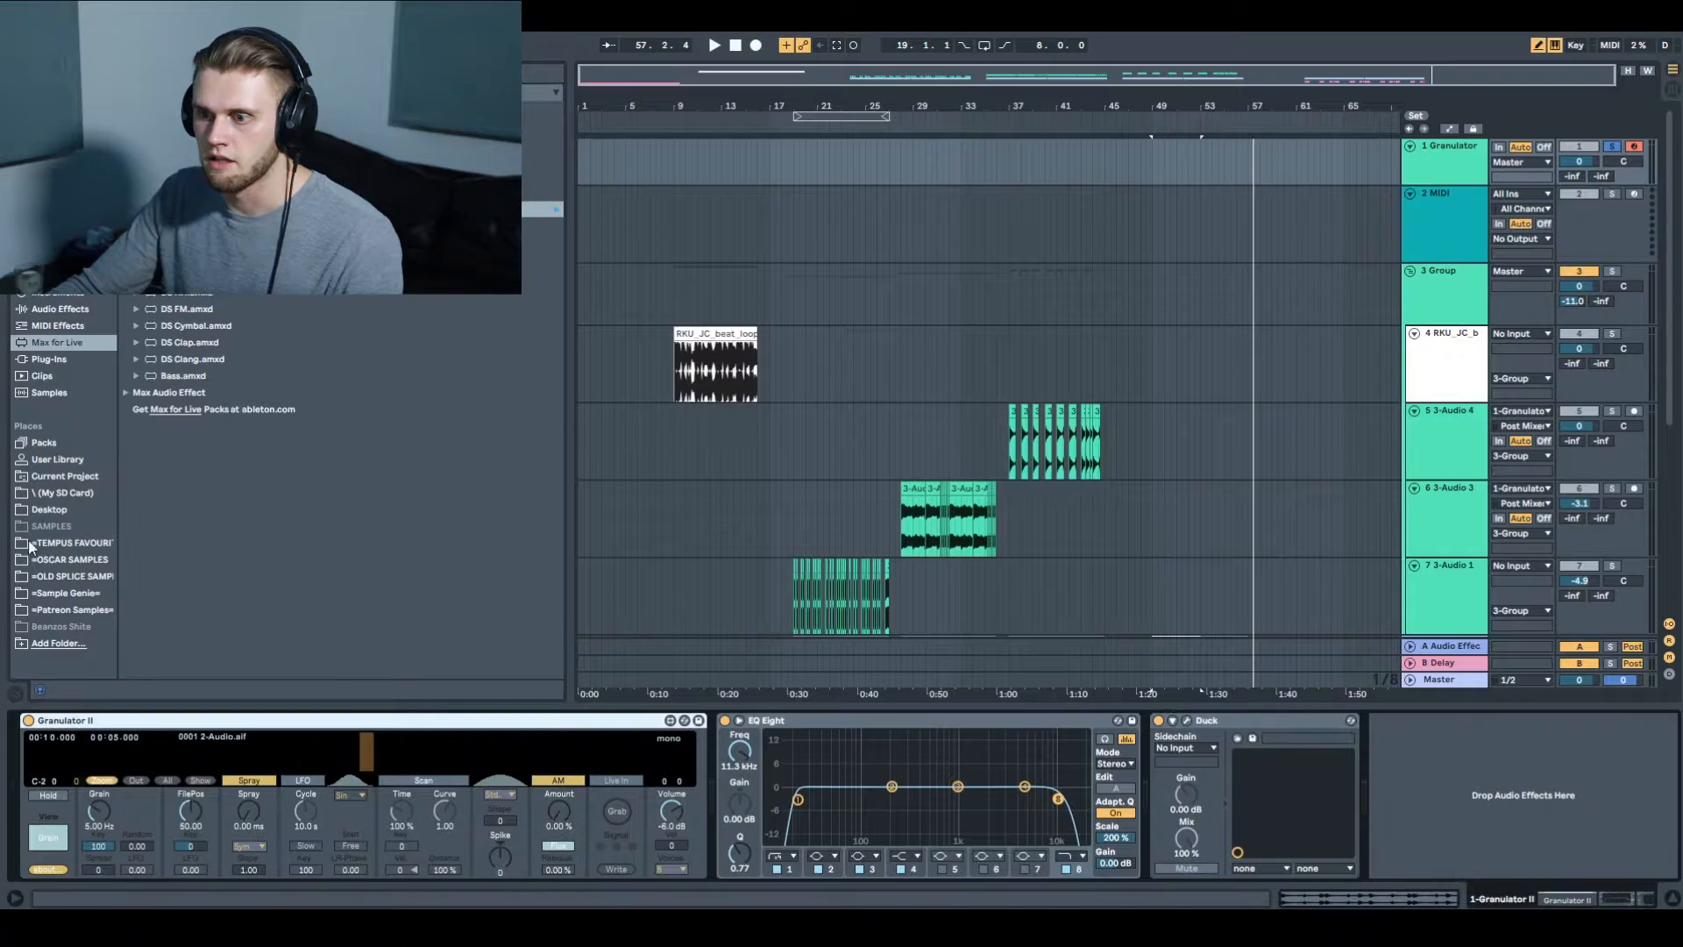
pyautogui.click(1204, 721)
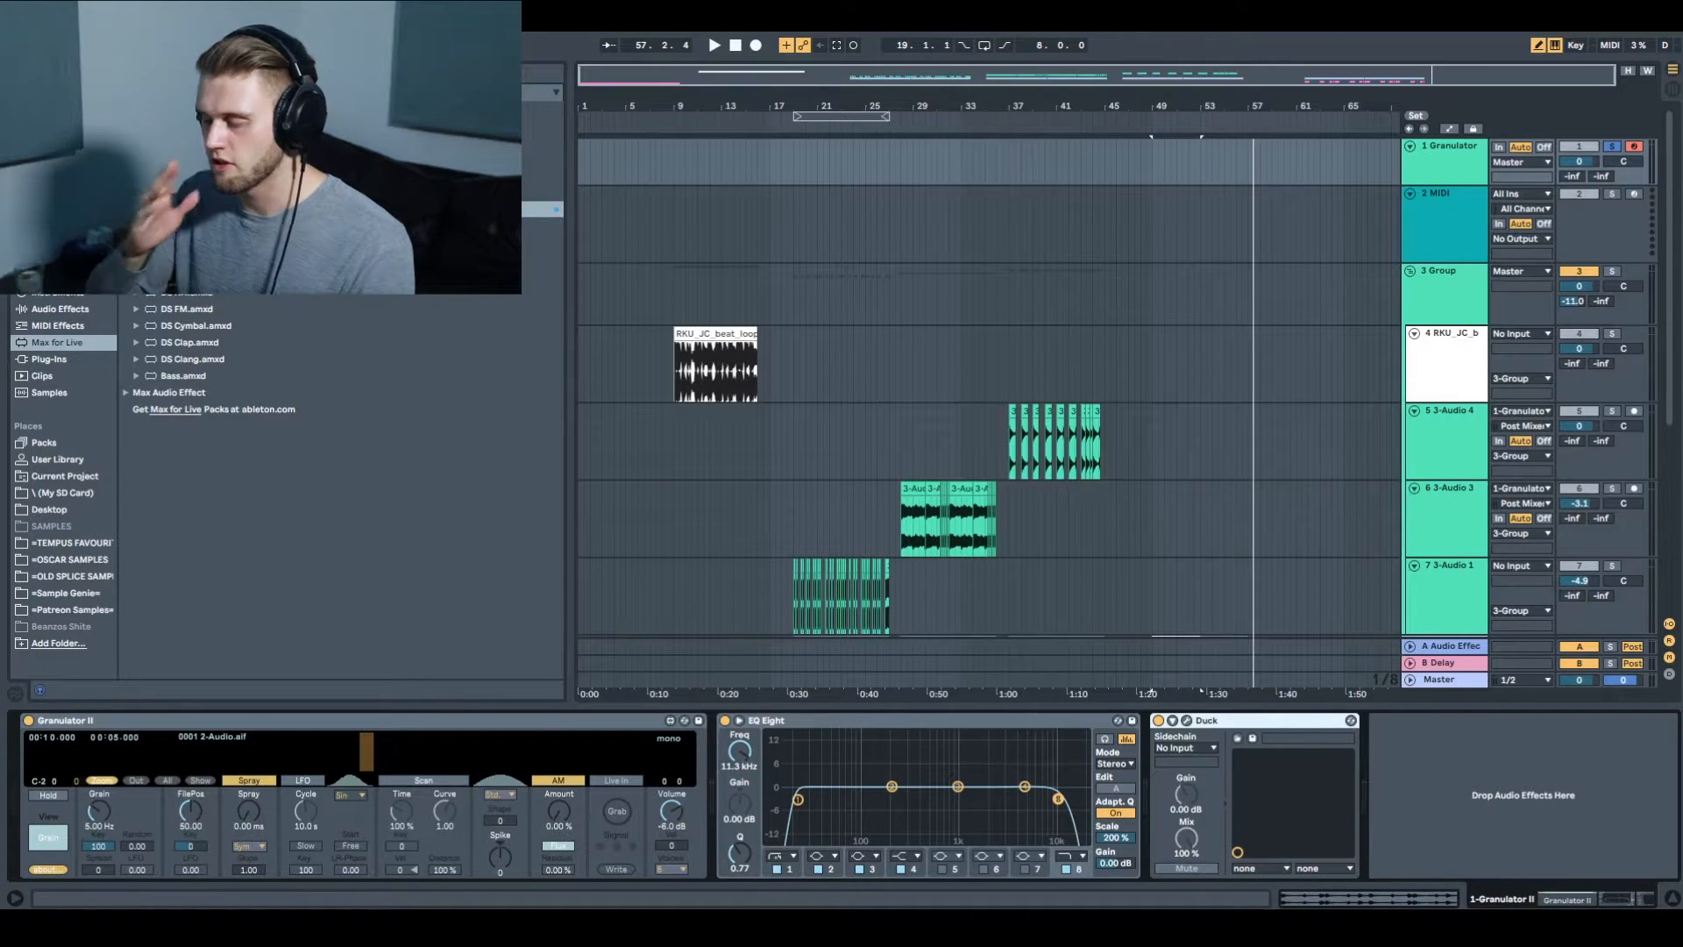
pyautogui.click(72, 308)
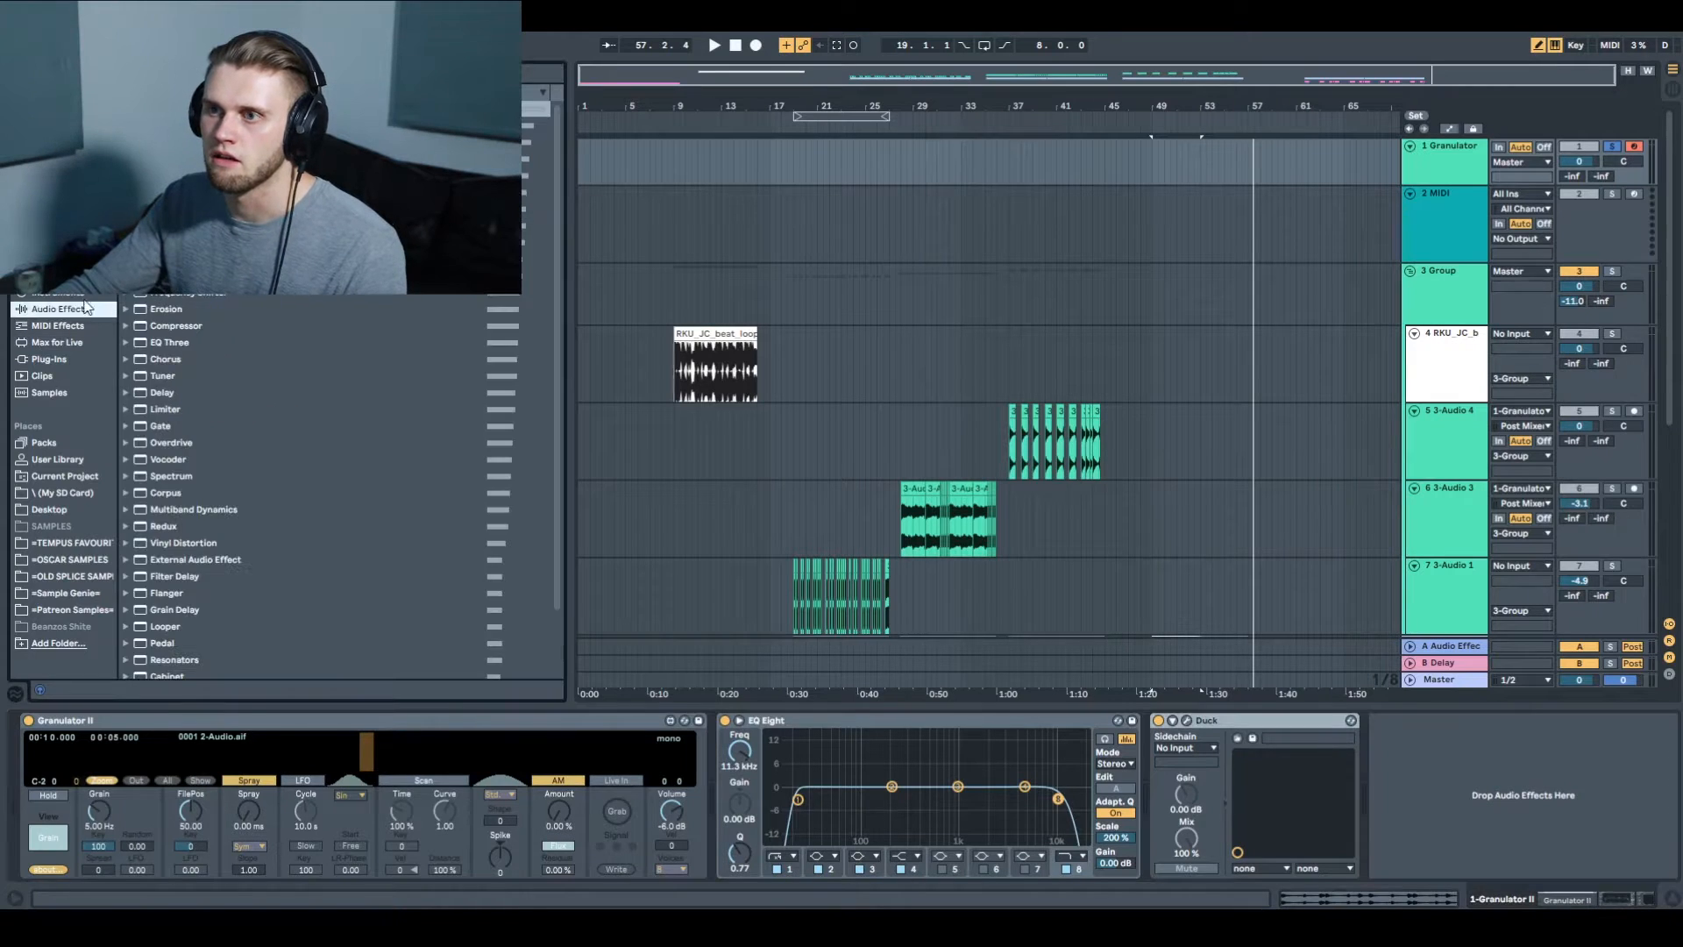
pyautogui.click(58, 298)
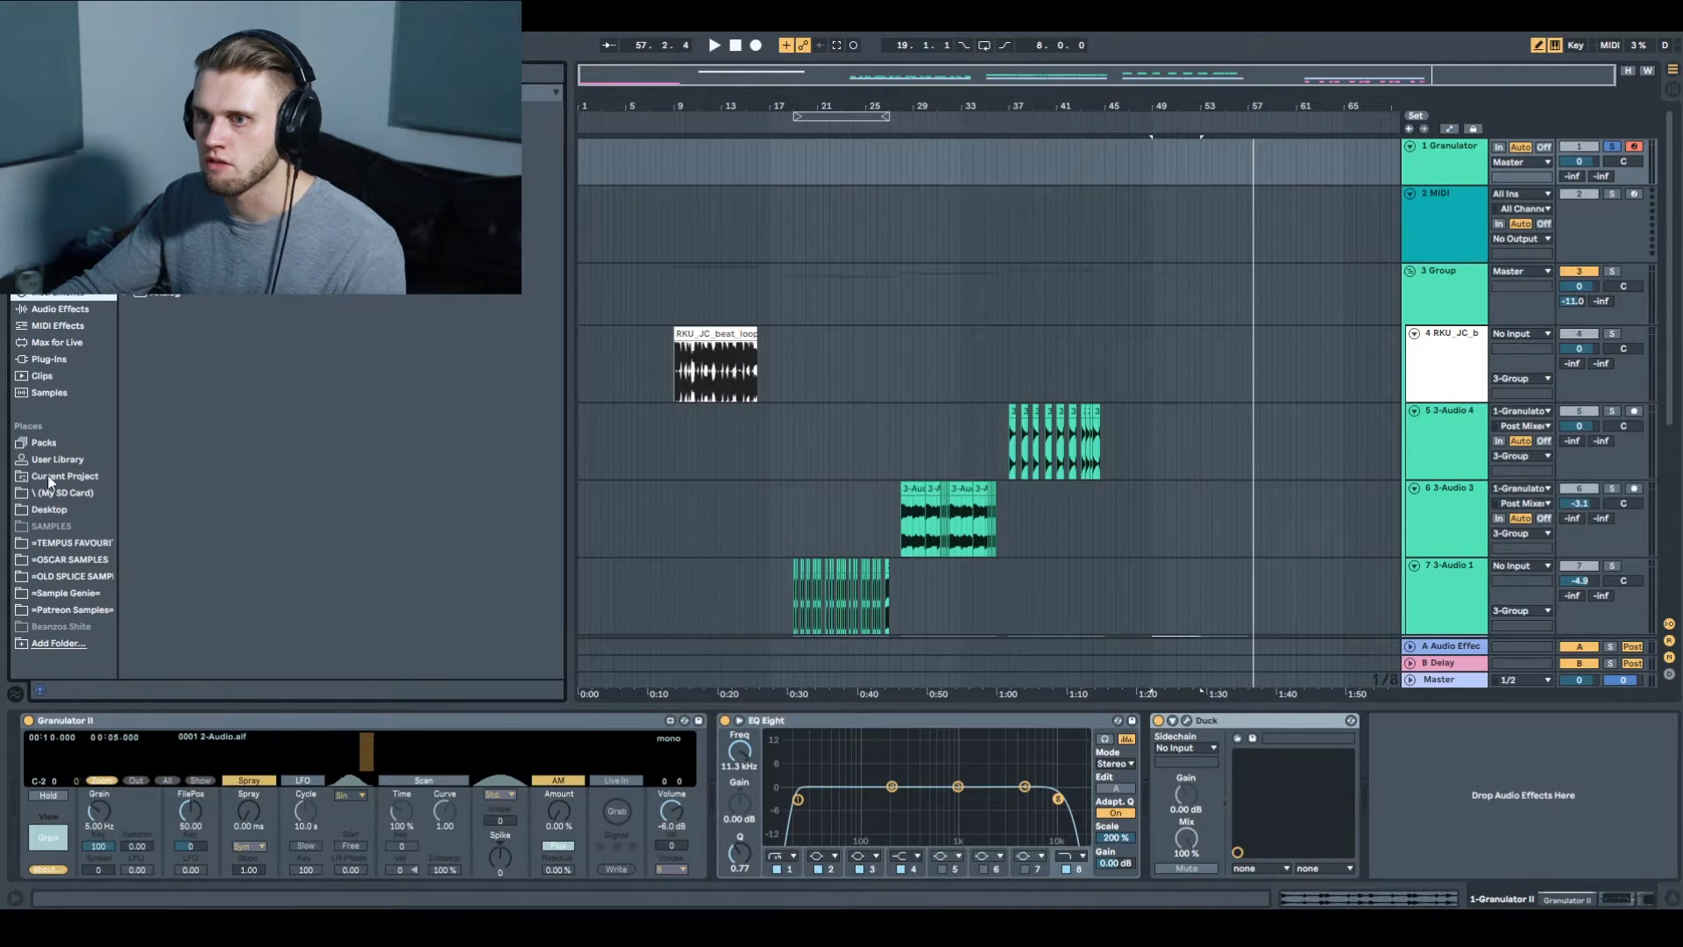
pyautogui.click(60, 542)
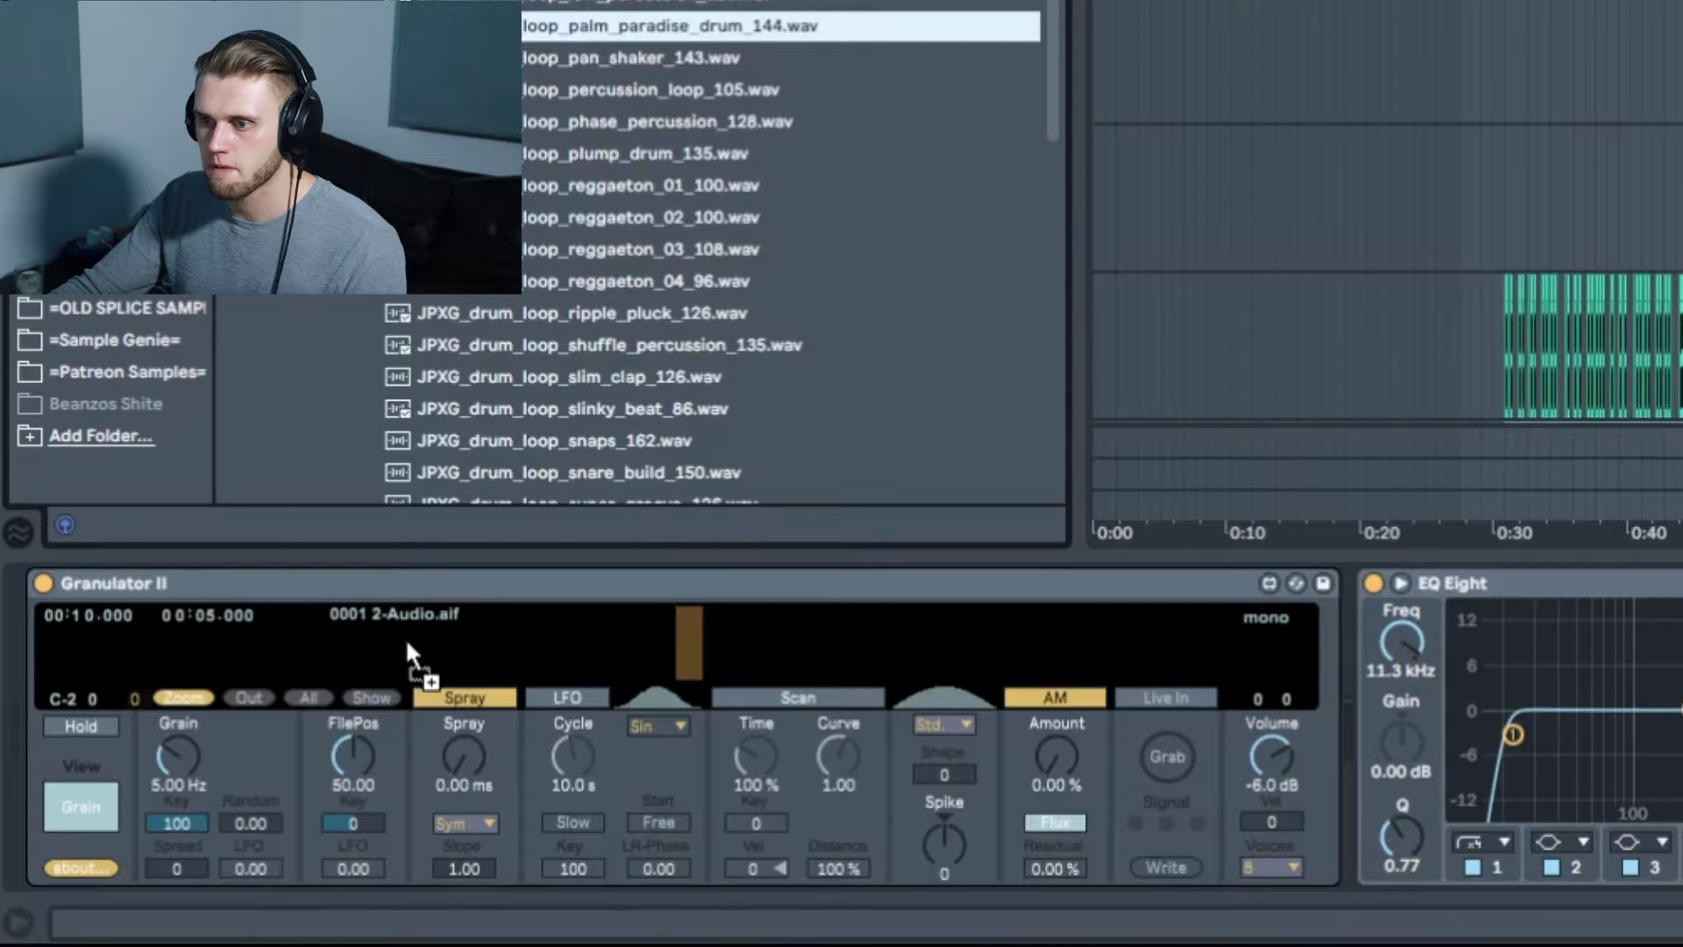
# Load JPXG_drum_loop_palm_paradise_drum_144.wav into Granulator II and play notes to audition it
pyautogui.moveTo(671, 26); pyautogui.dragTo(406, 639)
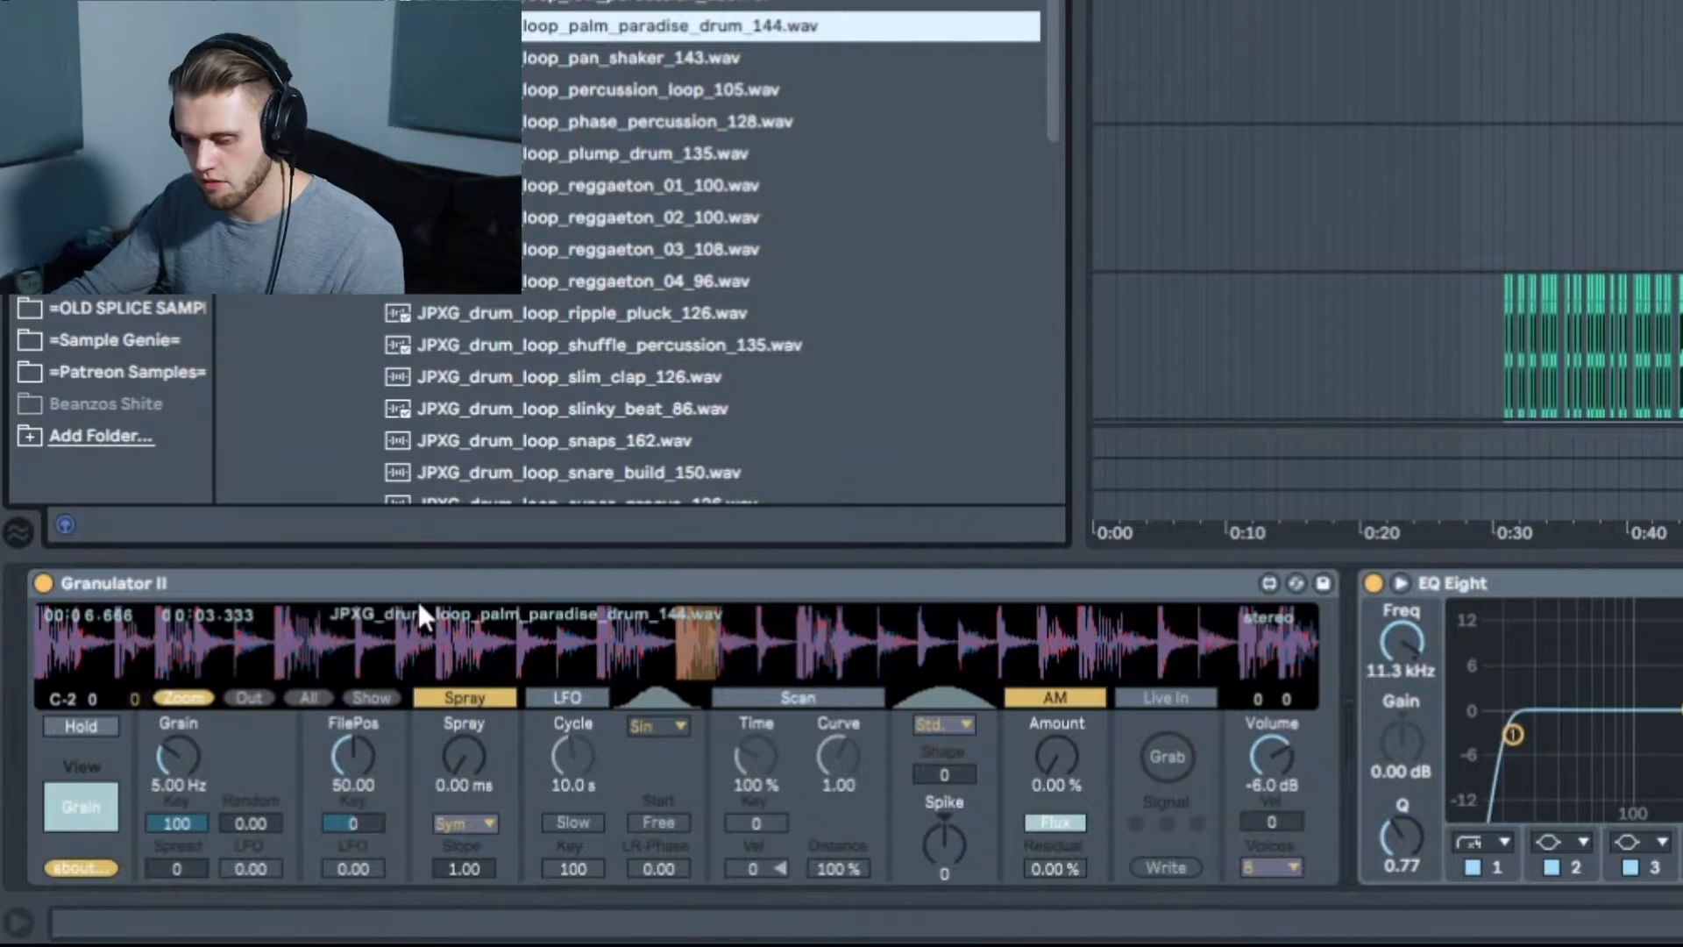
pyautogui.press('f')
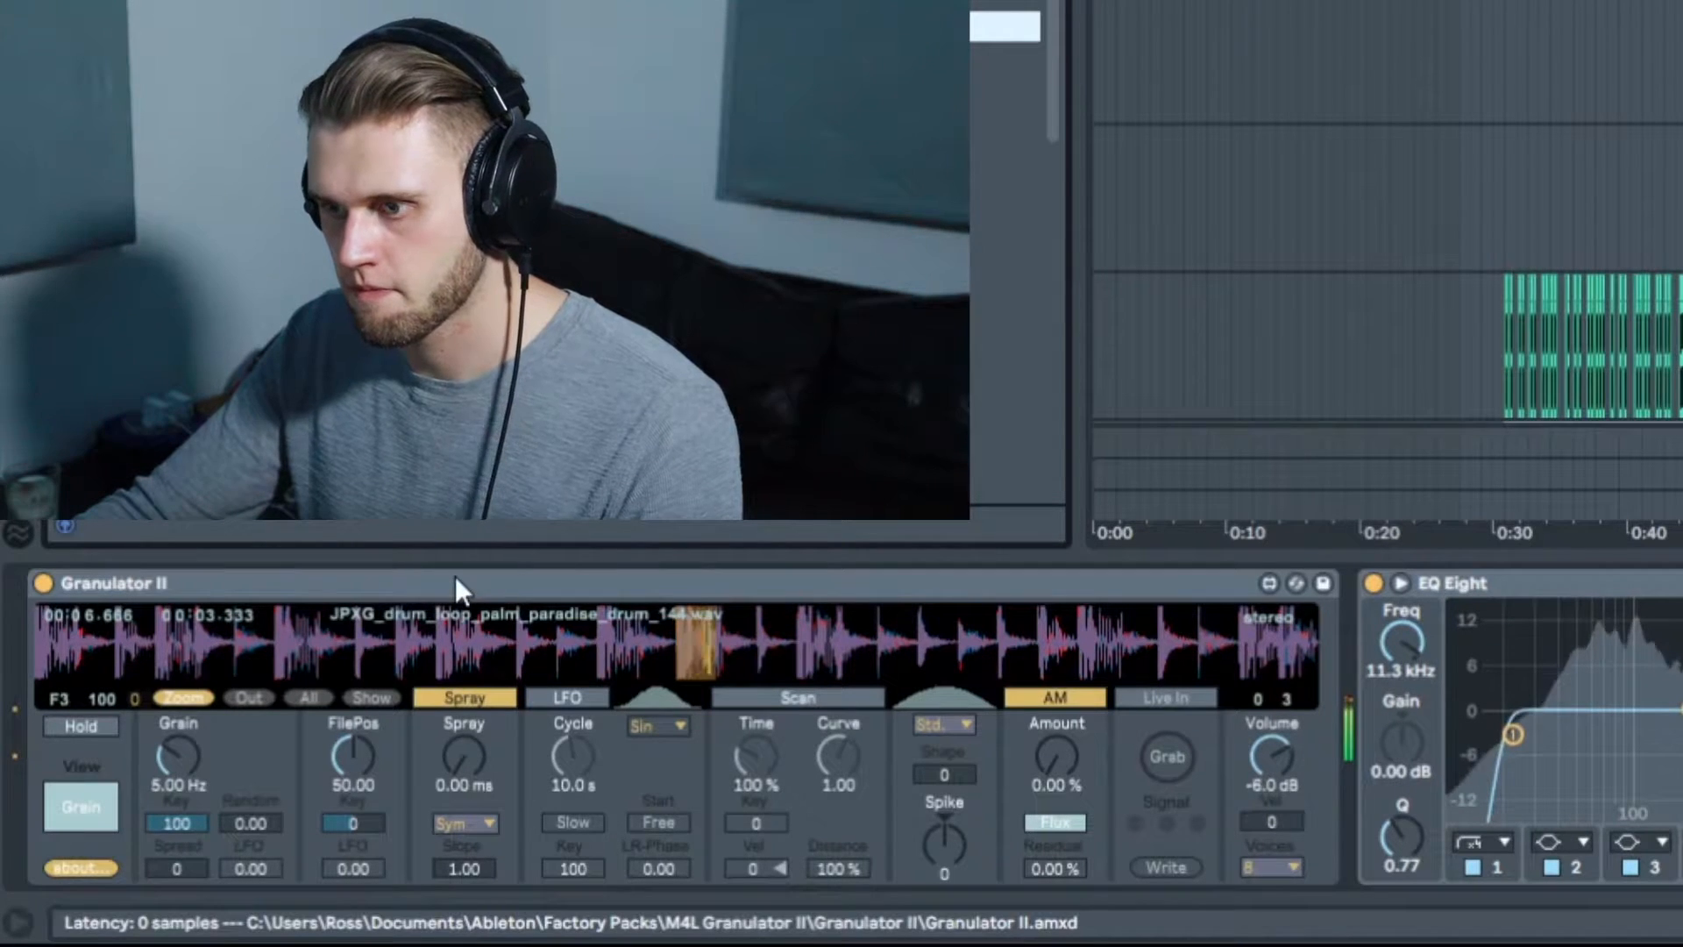
pyautogui.press('d')
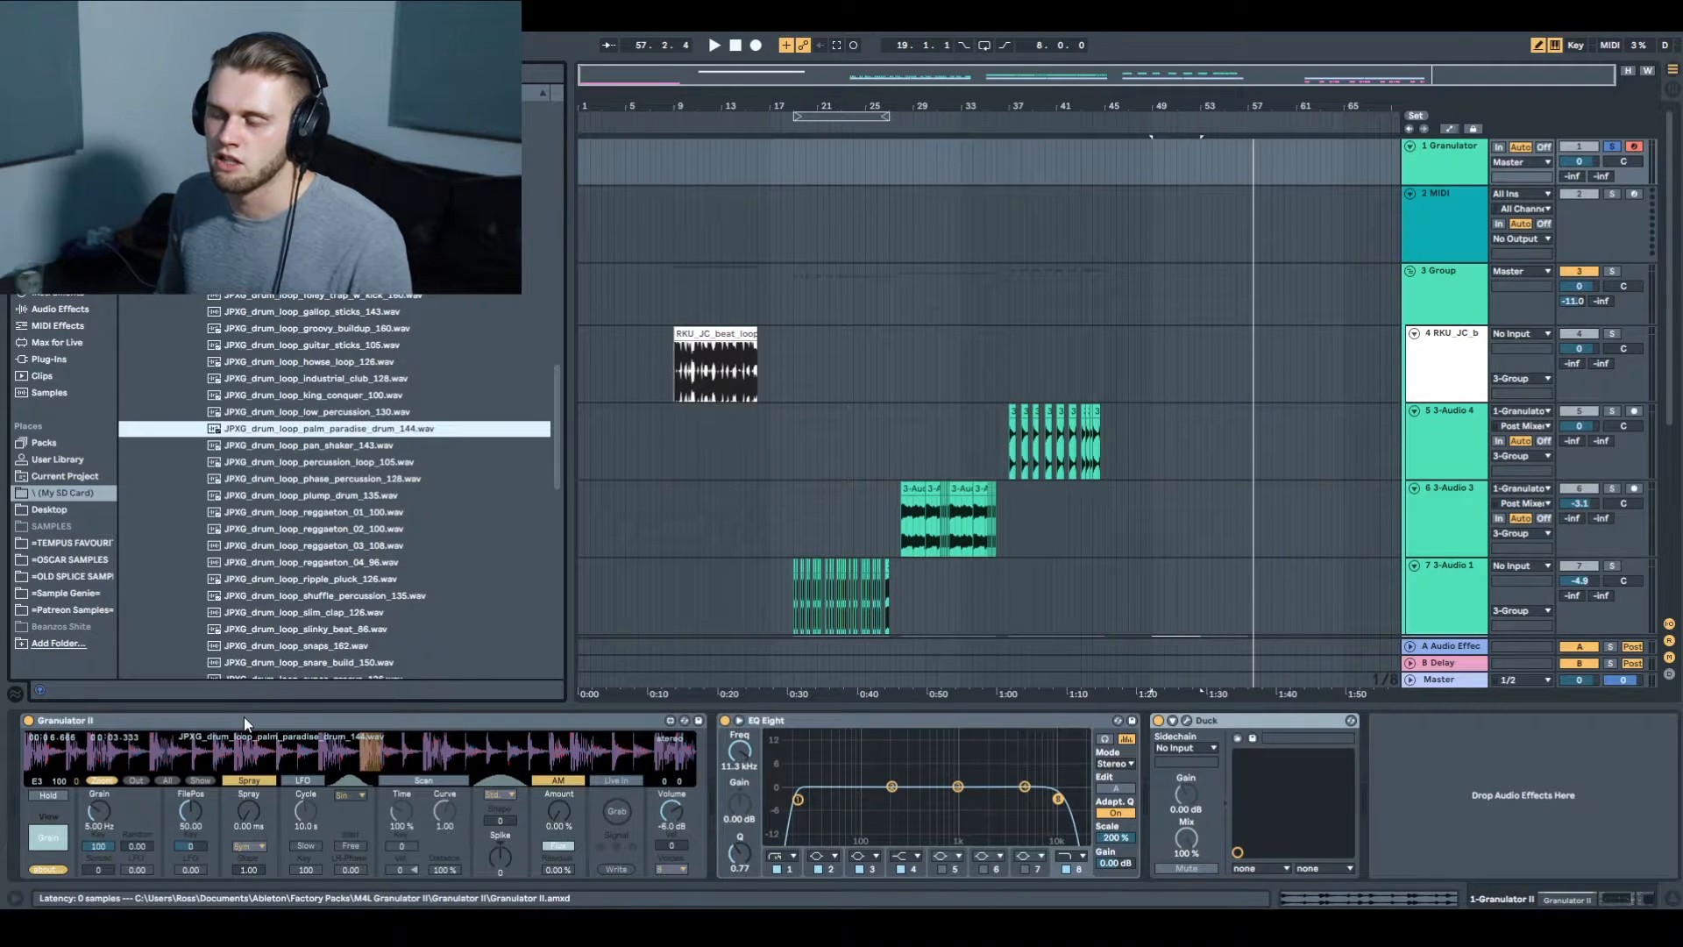
# Sweep Granulator II's Grain rate between very long and short grains while playing a note, and settle on 19.4 Hz
pyautogui.moveTo(99, 811); pyautogui.dragTo(99, 762)
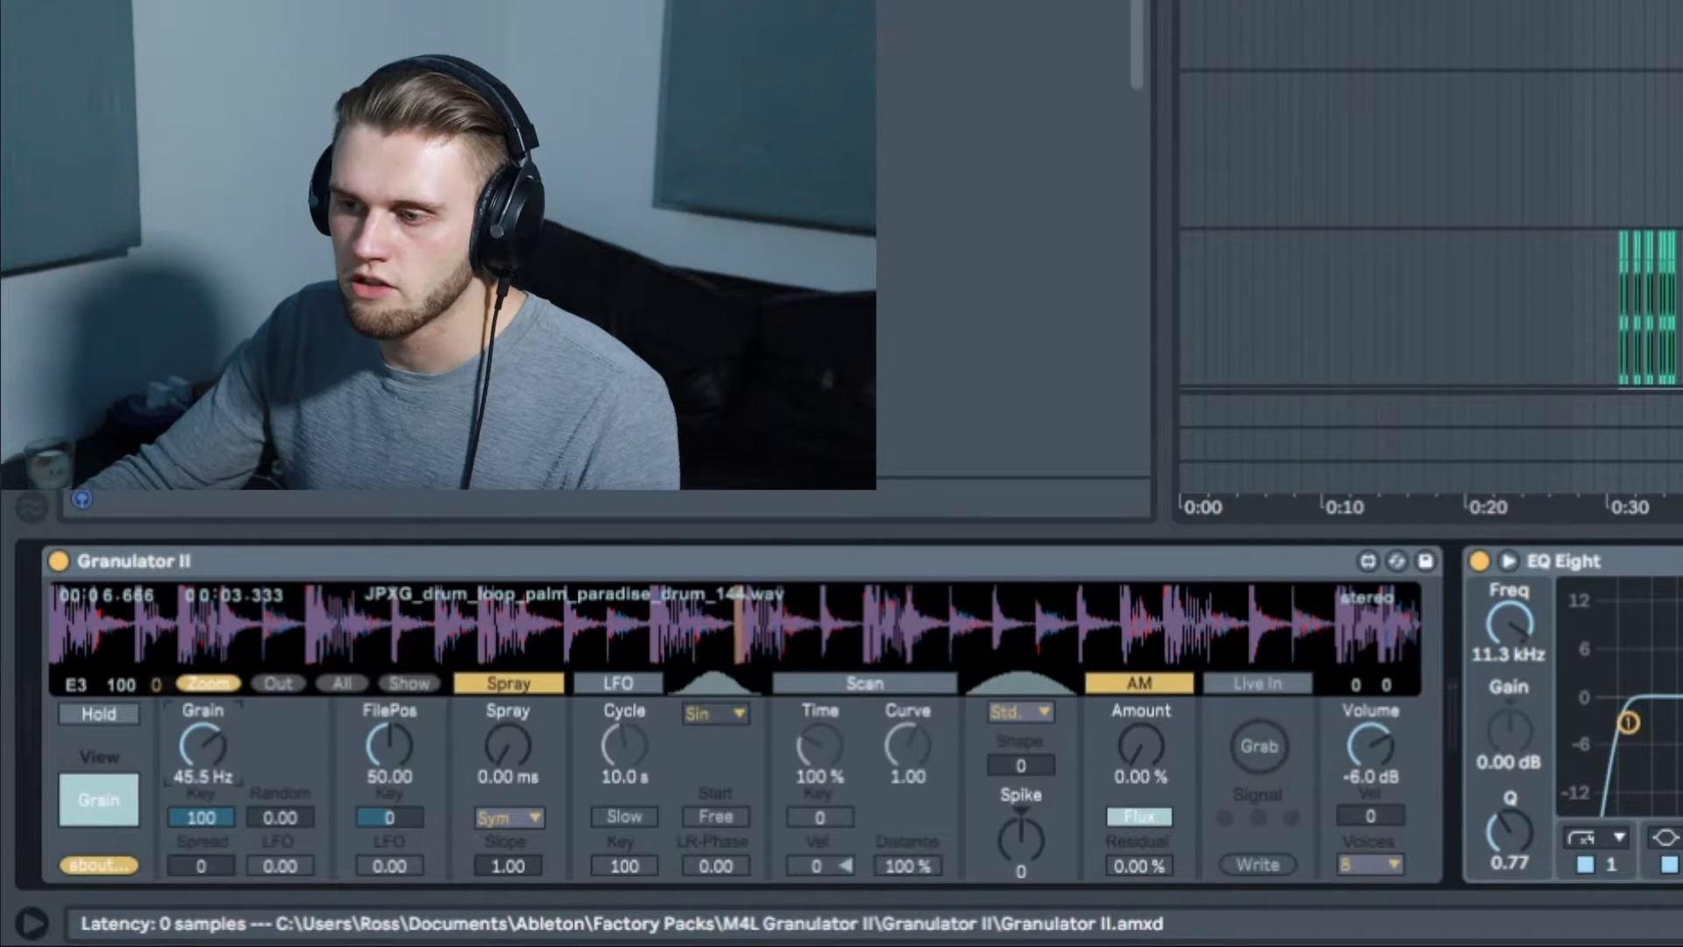
pyautogui.moveTo(203, 746); pyautogui.dragTo(204, 837)
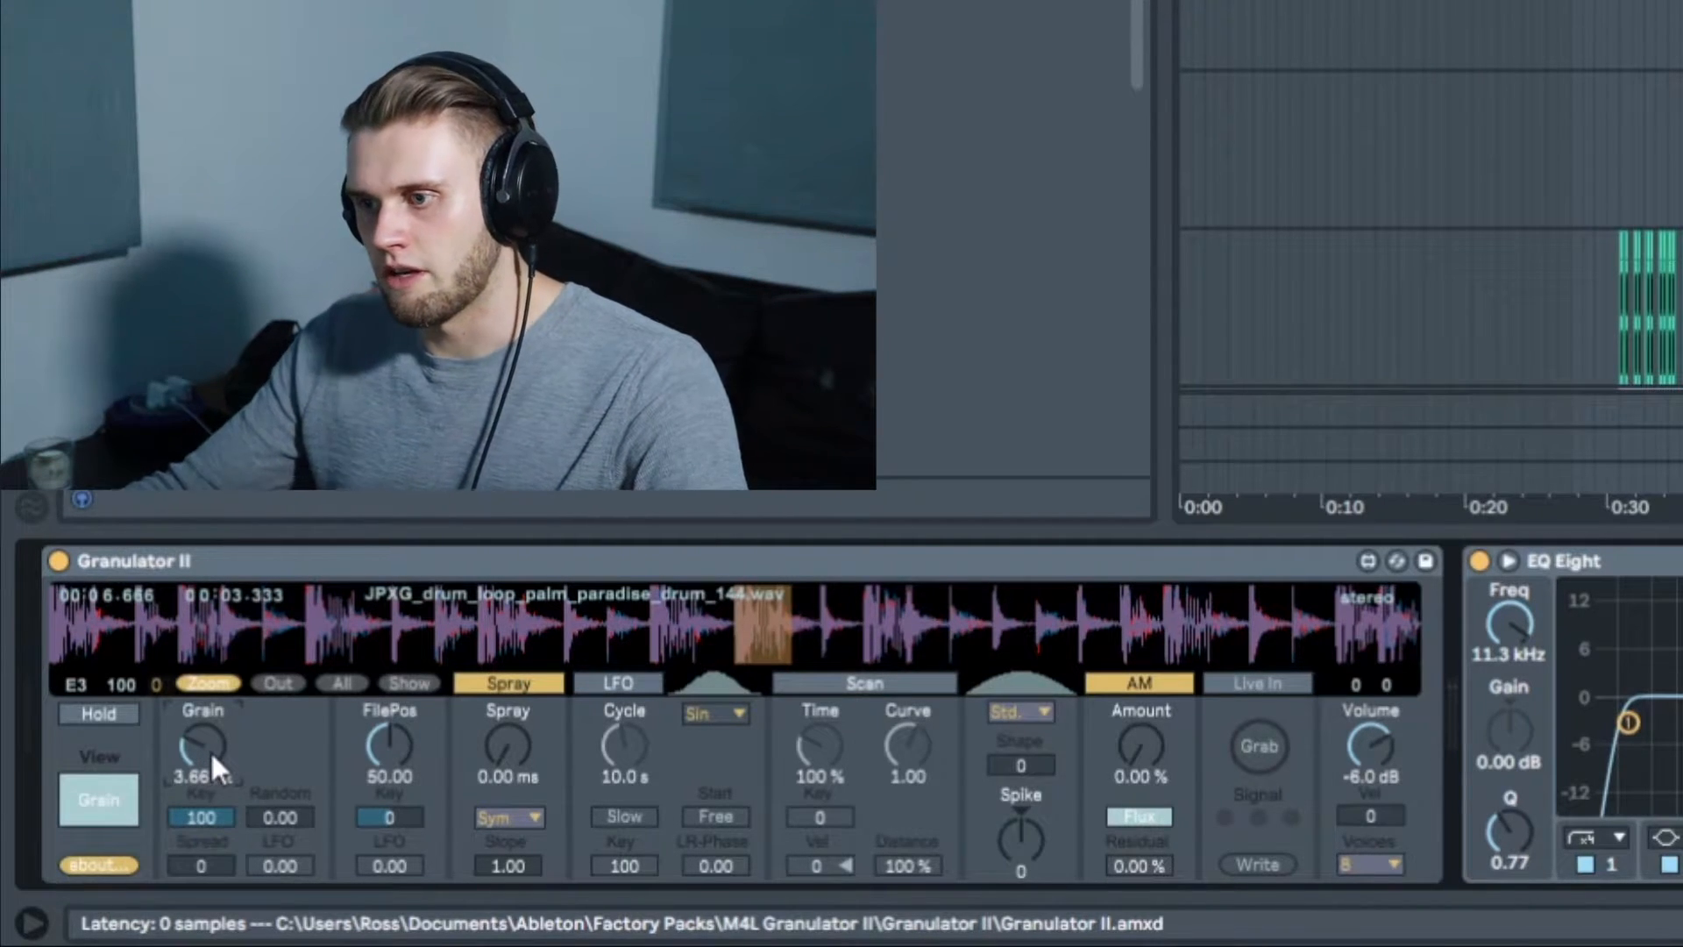
pyautogui.press('f')
pyautogui.moveTo(192, 761)
pyautogui.mouseDown()
pyautogui.moveTo(192, 816)
pyautogui.moveTo(192, 730)
pyautogui.moveTo(192, 807)
pyautogui.moveTo(196, 764)
pyautogui.mouseUp()
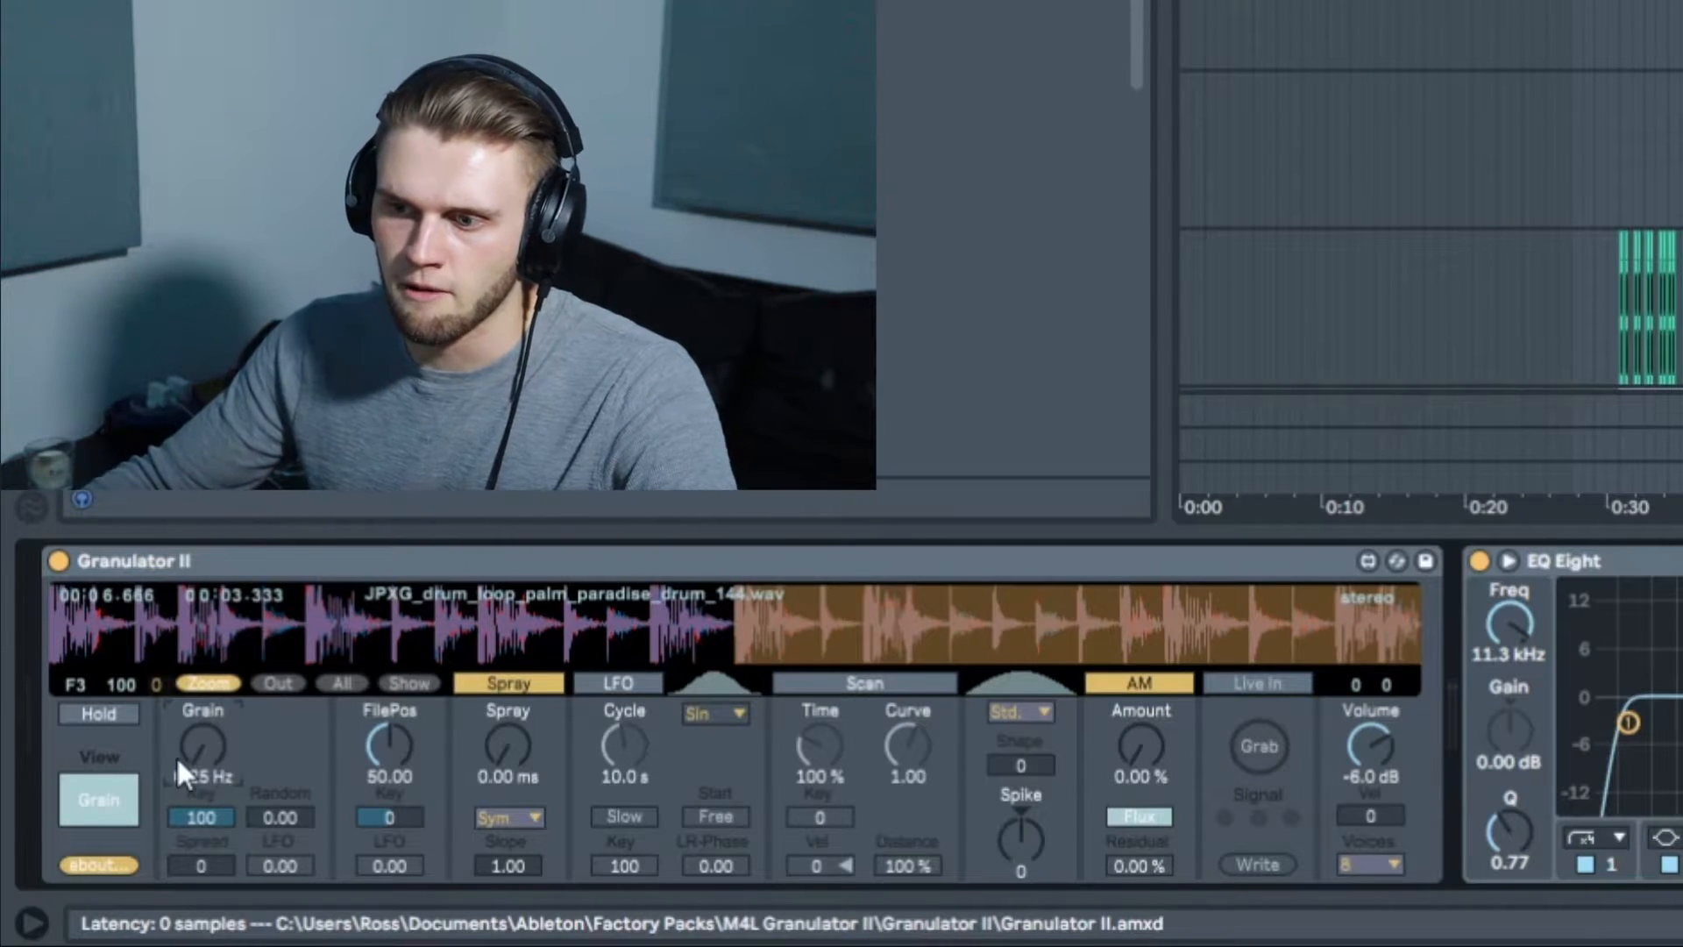
pyautogui.moveTo(176, 765)
pyautogui.mouseDown()
pyautogui.moveTo(177, 692)
pyautogui.moveTo(176, 728)
pyautogui.mouseUp()
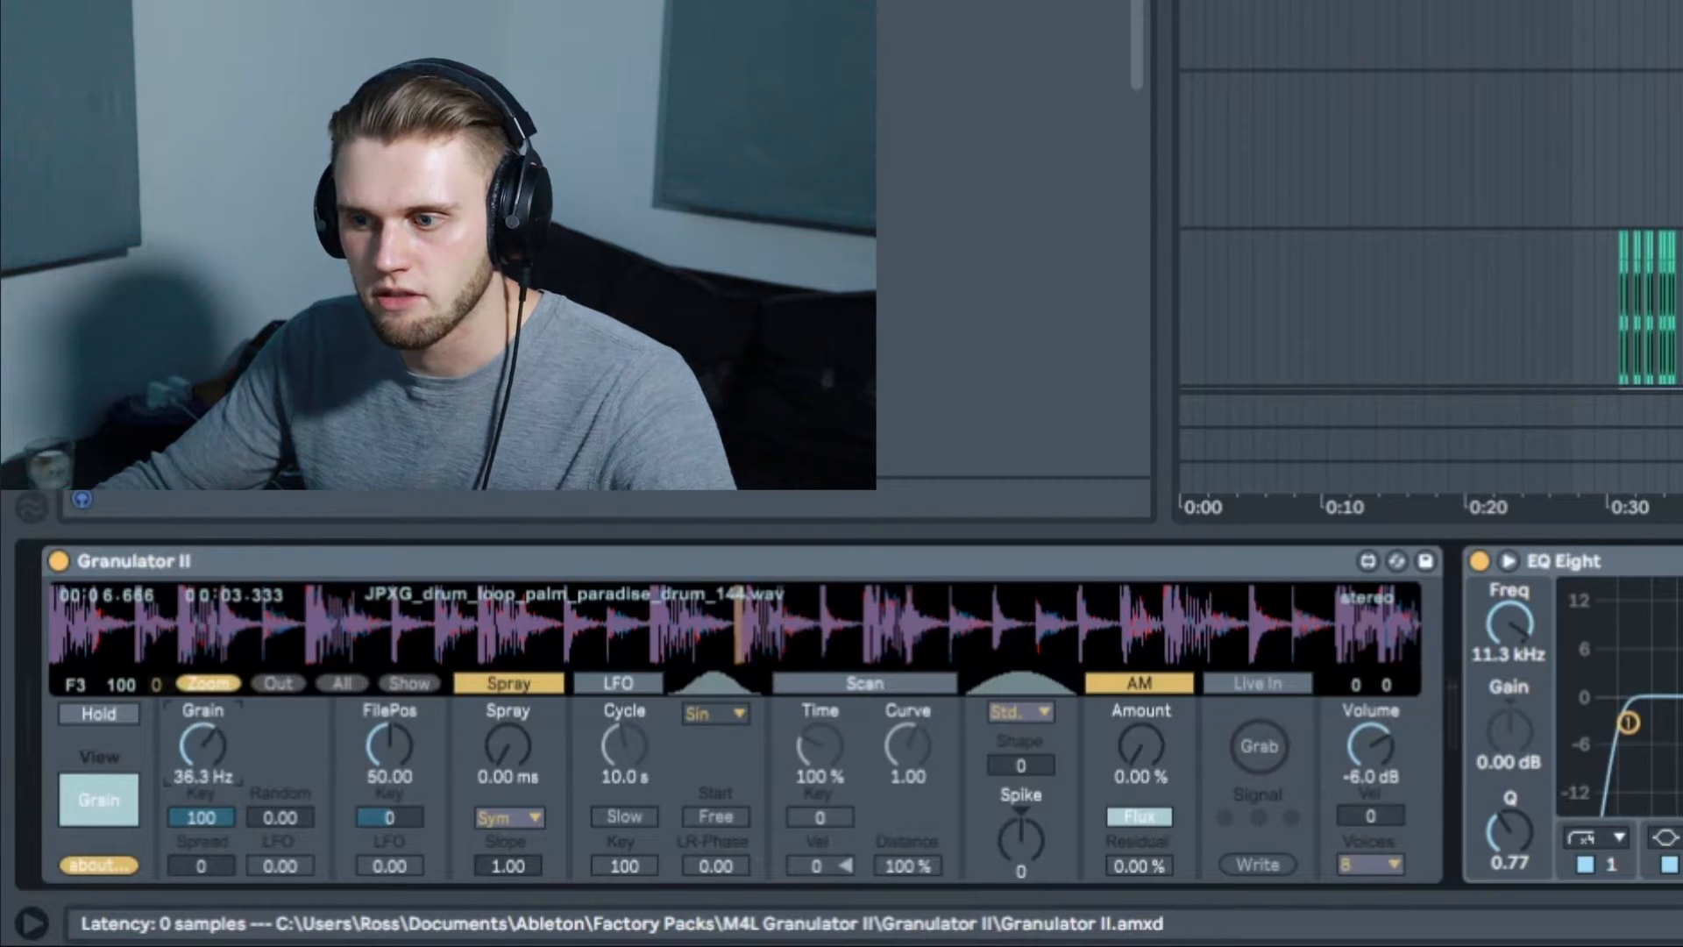
pyautogui.moveTo(176, 719)
pyautogui.mouseDown()
pyautogui.moveTo(176, 767)
pyautogui.moveTo(177, 728)
pyautogui.mouseUp()
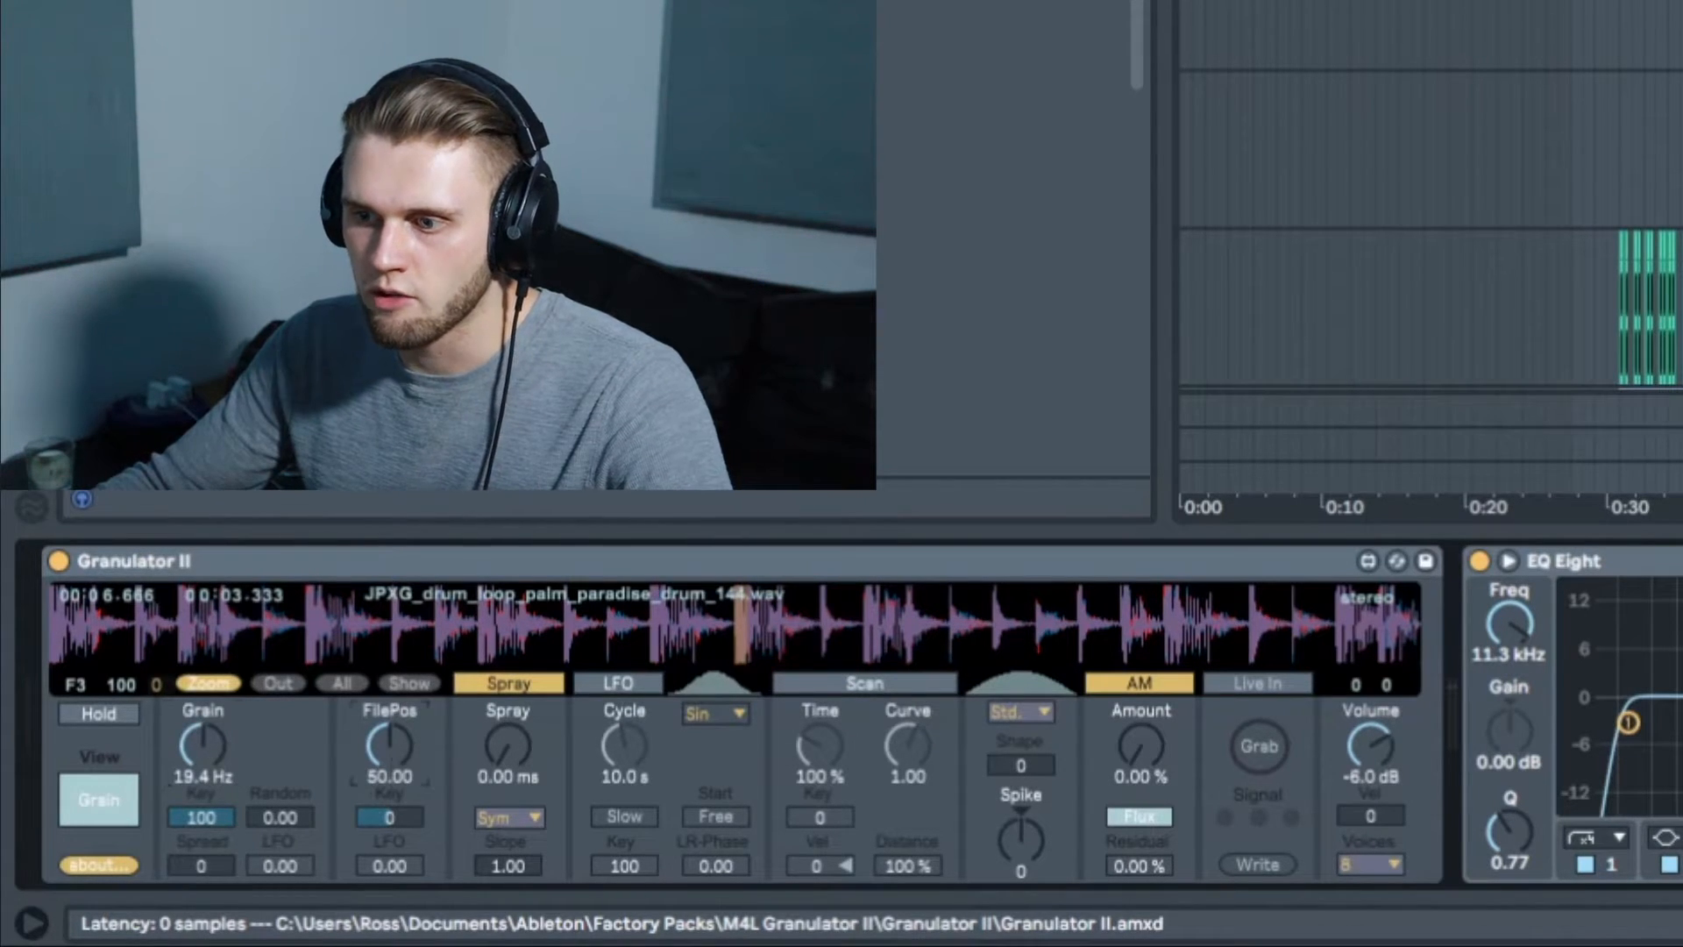
# Sweep the grain position through the sample's waveform and set FilePos to 31.71
pyautogui.moveTo(389, 746)
pyautogui.mouseDown()
pyautogui.moveTo(390, 772)
pyautogui.moveTo(389, 712)
pyautogui.moveTo(389, 743)
pyautogui.mouseUp()
pyautogui.moveTo(364, 633); pyautogui.dragTo(979, 617)
pyautogui.moveTo(480, 631)
pyautogui.mouseDown()
pyautogui.moveTo(463, 631)
pyautogui.moveTo(491, 631)
pyautogui.mouseUp()
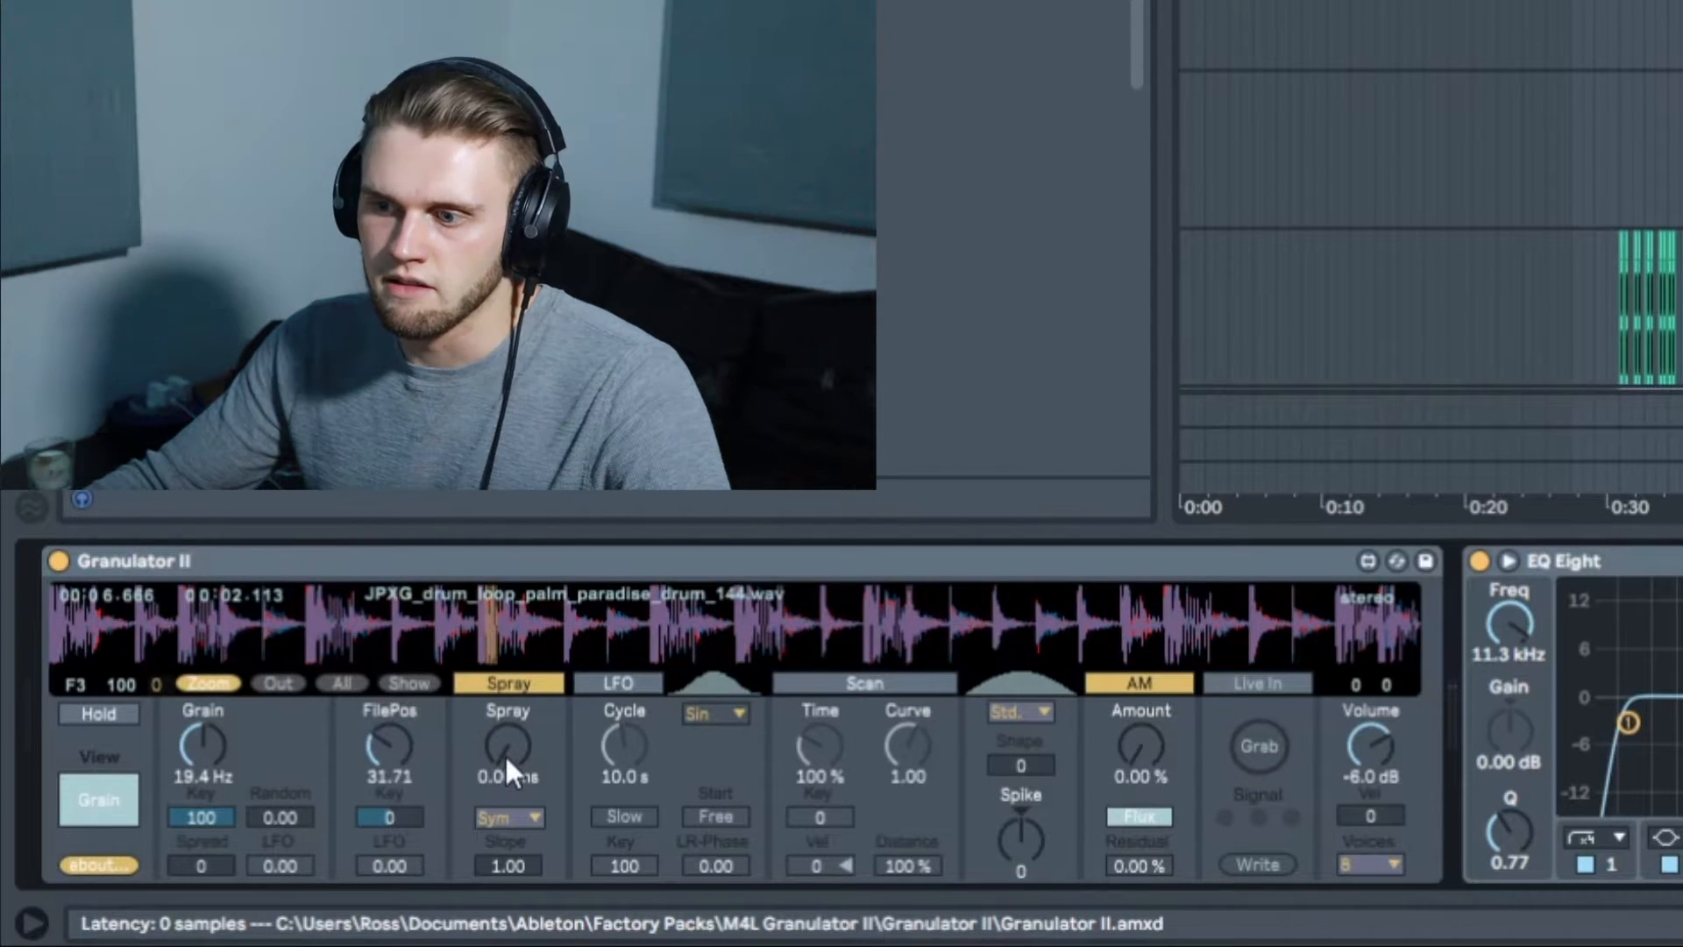
# Try different Spray amounts, including 4.82 ms, and return Spray to 0.00 ms
pyautogui.moveTo(505, 754); pyautogui.dragTo(503, 658)
pyautogui.moveTo(505, 752); pyautogui.dragTo(505, 824)
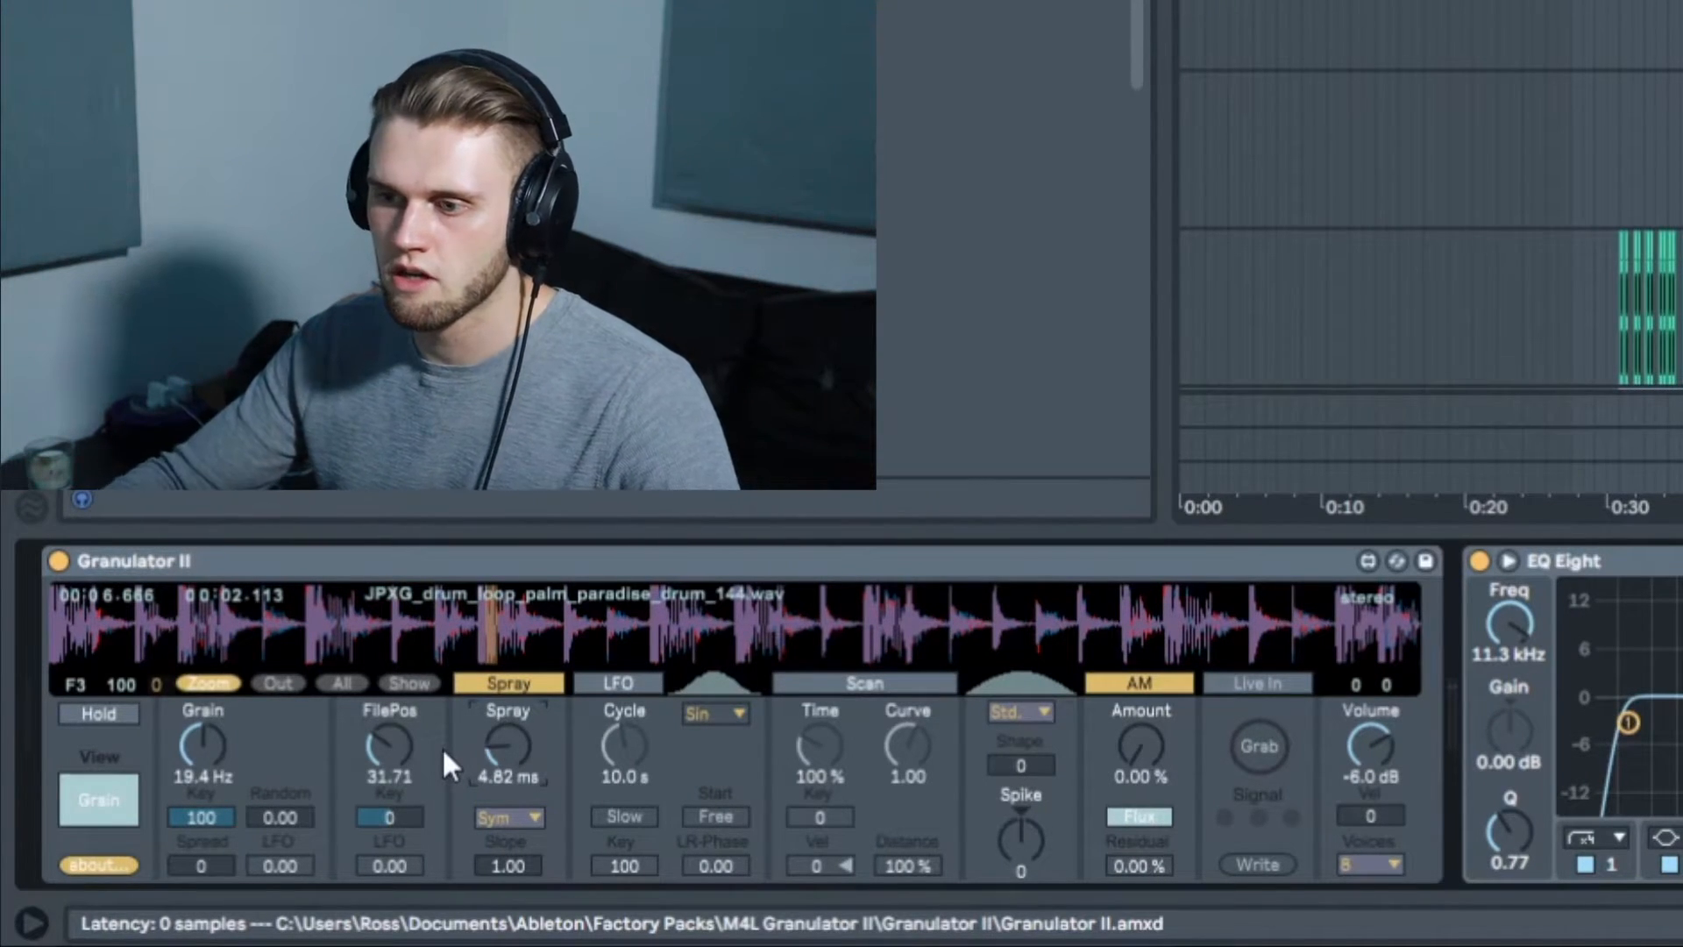
pyautogui.moveTo(509, 741); pyautogui.dragTo(508, 833)
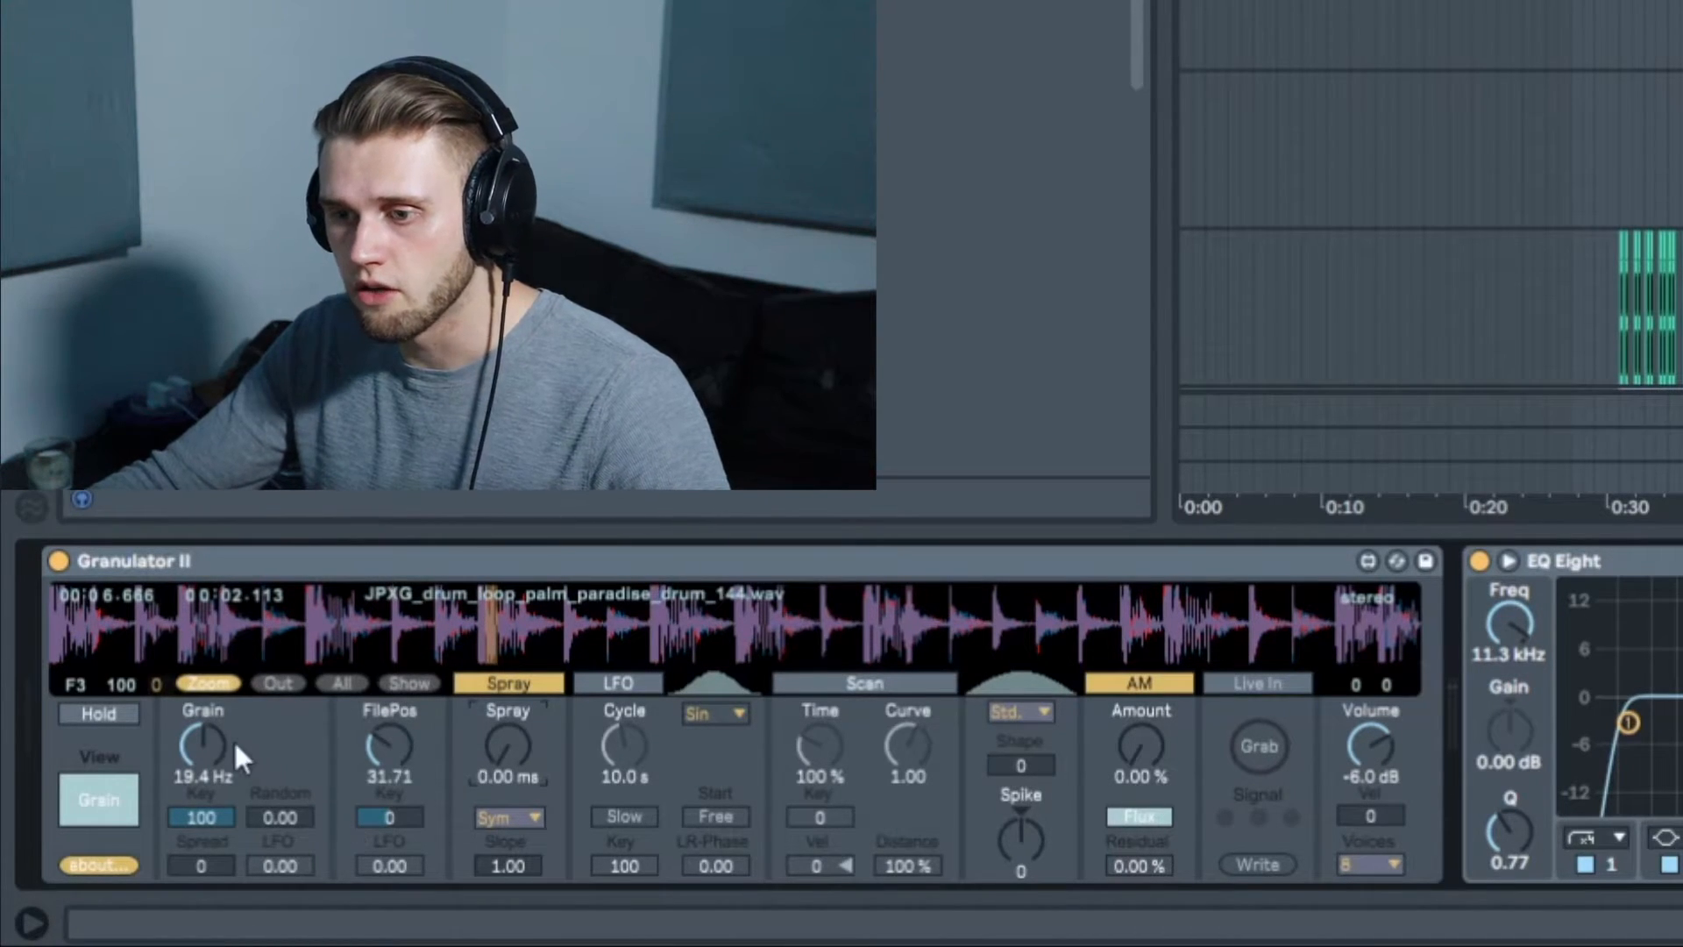
# Set Granulator II's Grain rate to 8.33 Hz and its FilePos to 36.43
pyautogui.moveTo(193, 750); pyautogui.dragTo(193, 789)
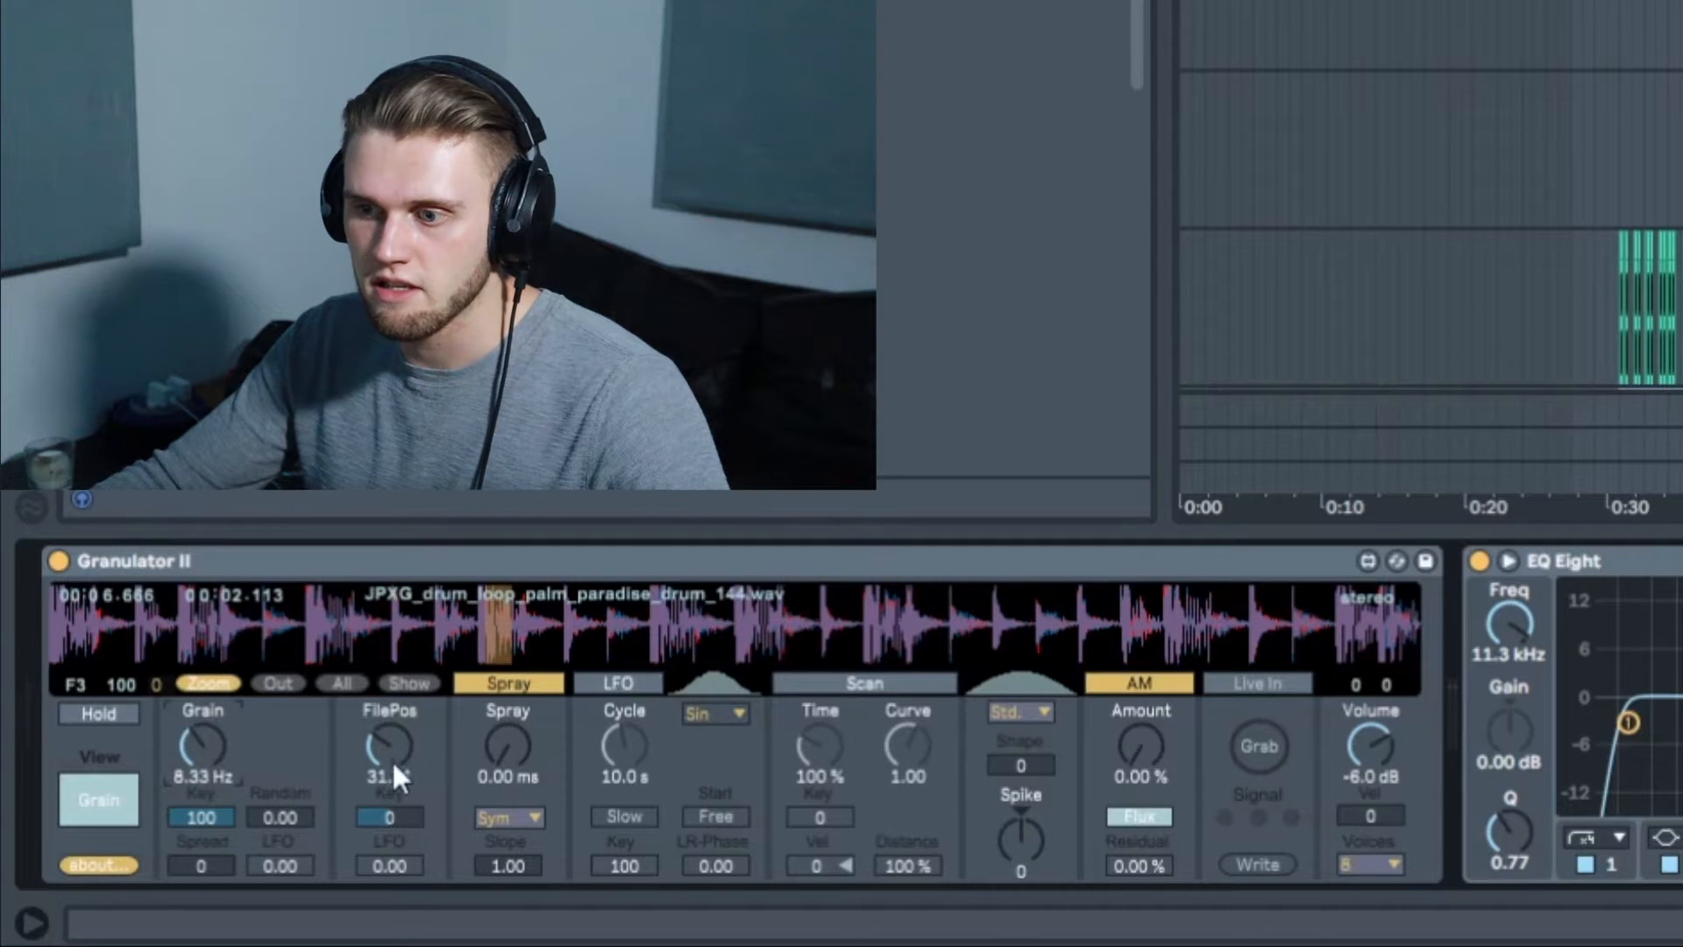
pyautogui.moveTo(392, 759)
pyautogui.mouseDown()
pyautogui.moveTo(392, 717)
pyautogui.moveTo(392, 772)
pyautogui.moveTo(392, 750)
pyautogui.mouseUp()
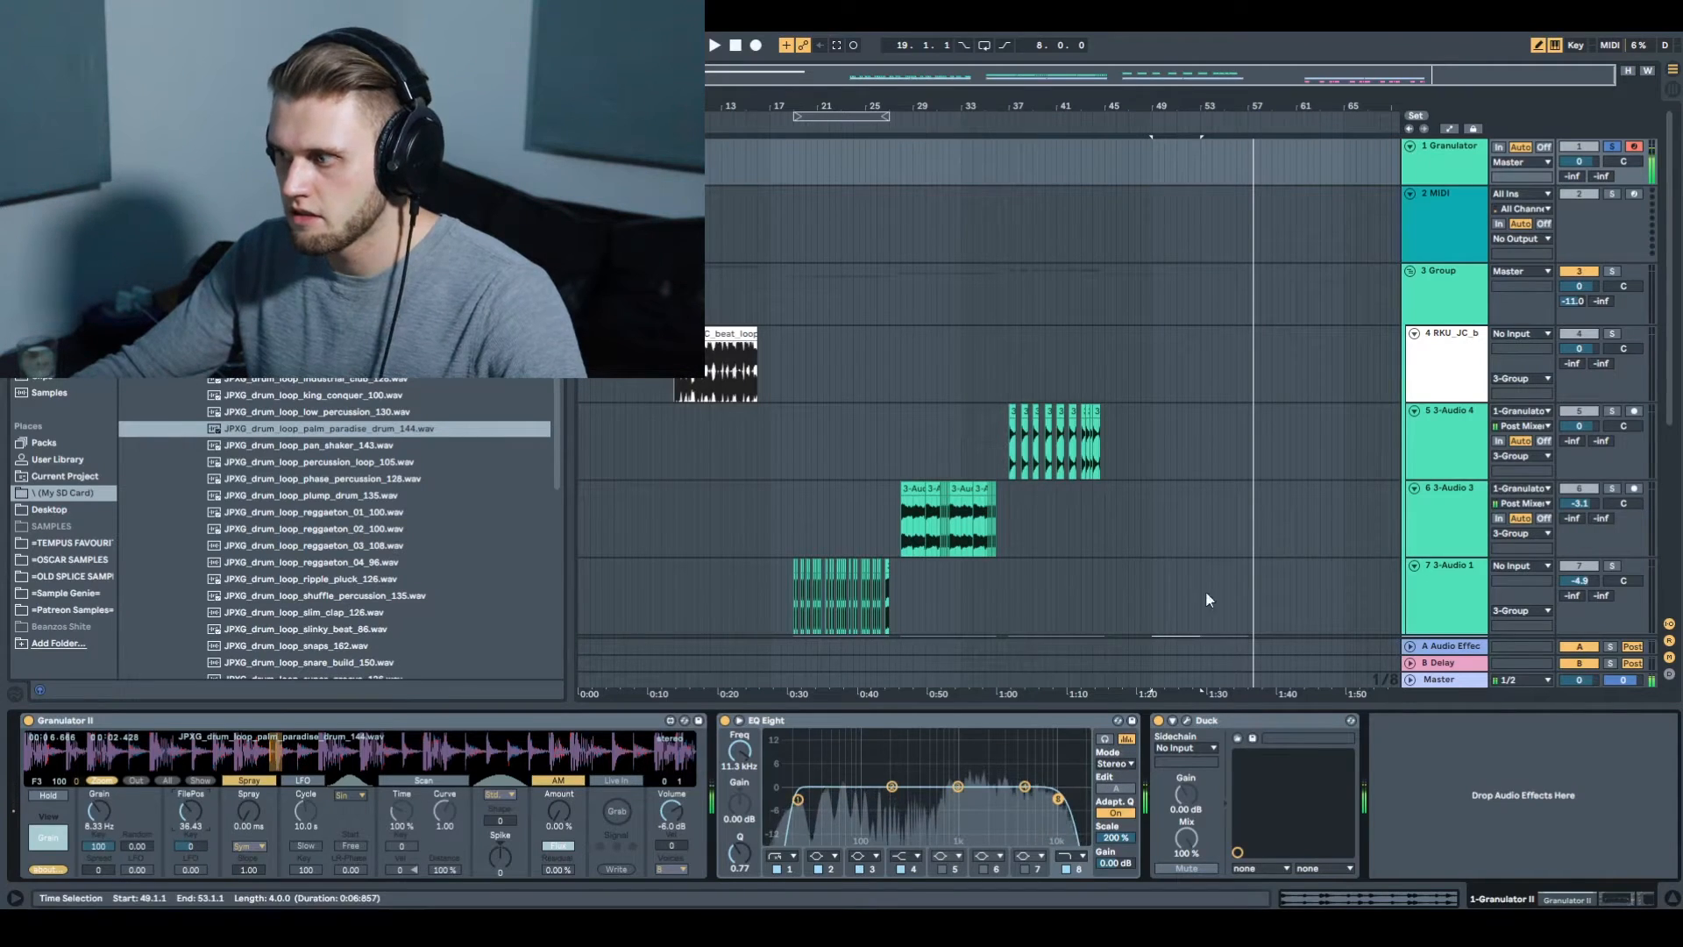
# Play the arrangement from bar 49 and open the Duck plug-in's window on the Granulator track
pyautogui.press('space')
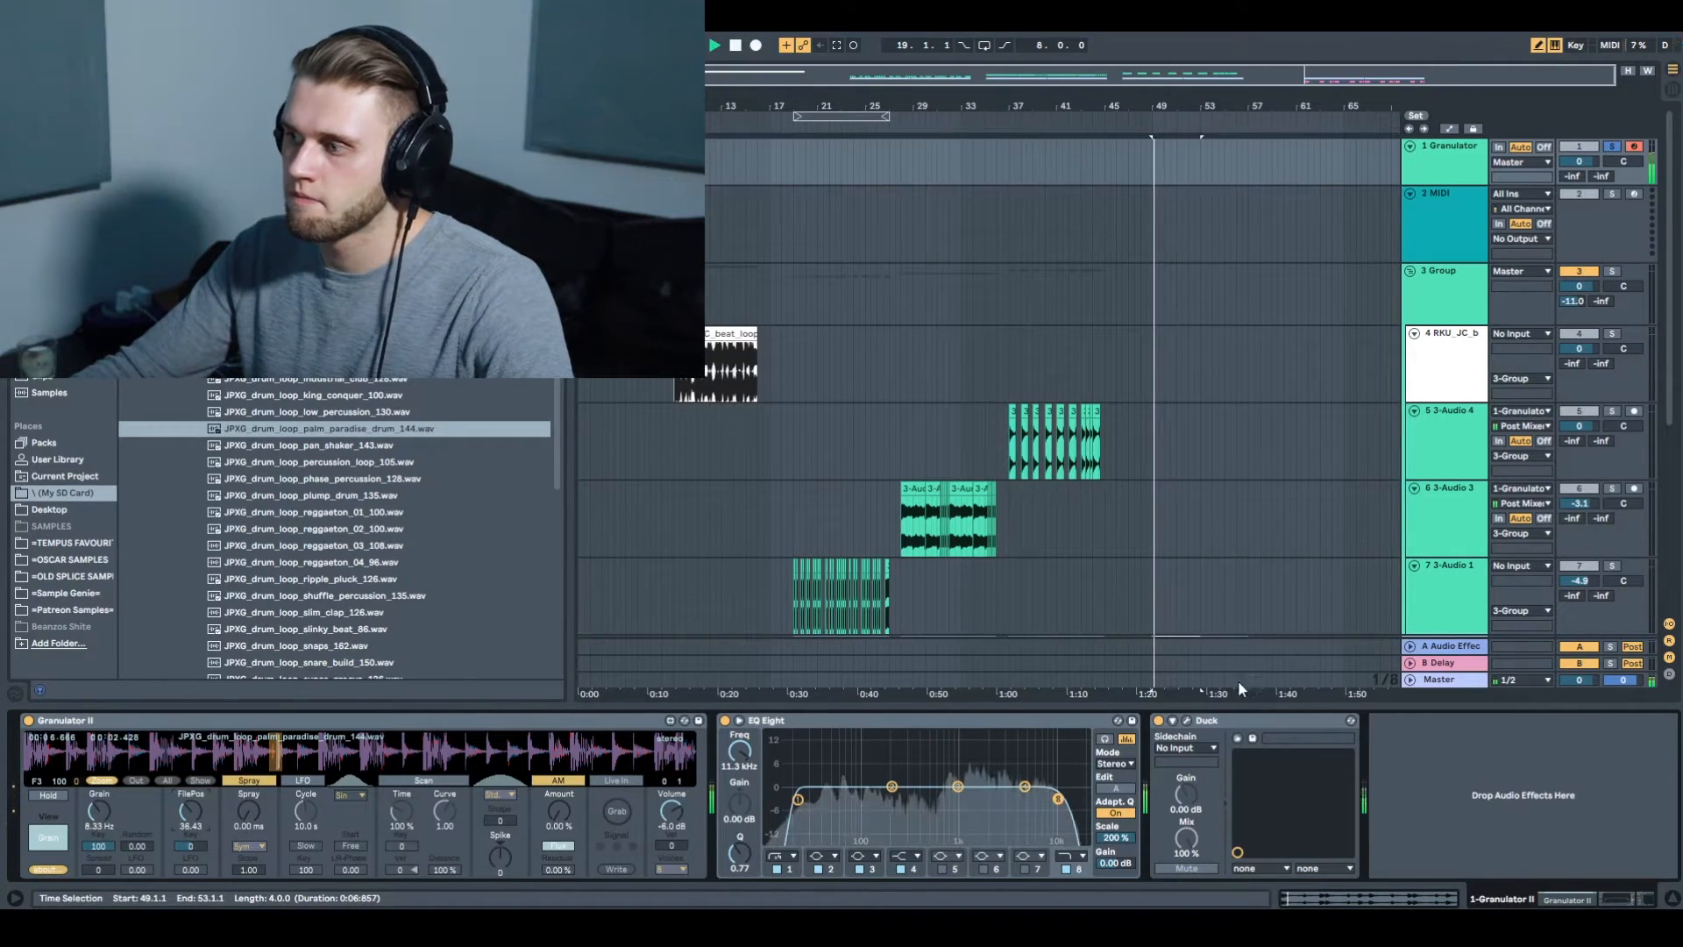
pyautogui.click(1186, 720)
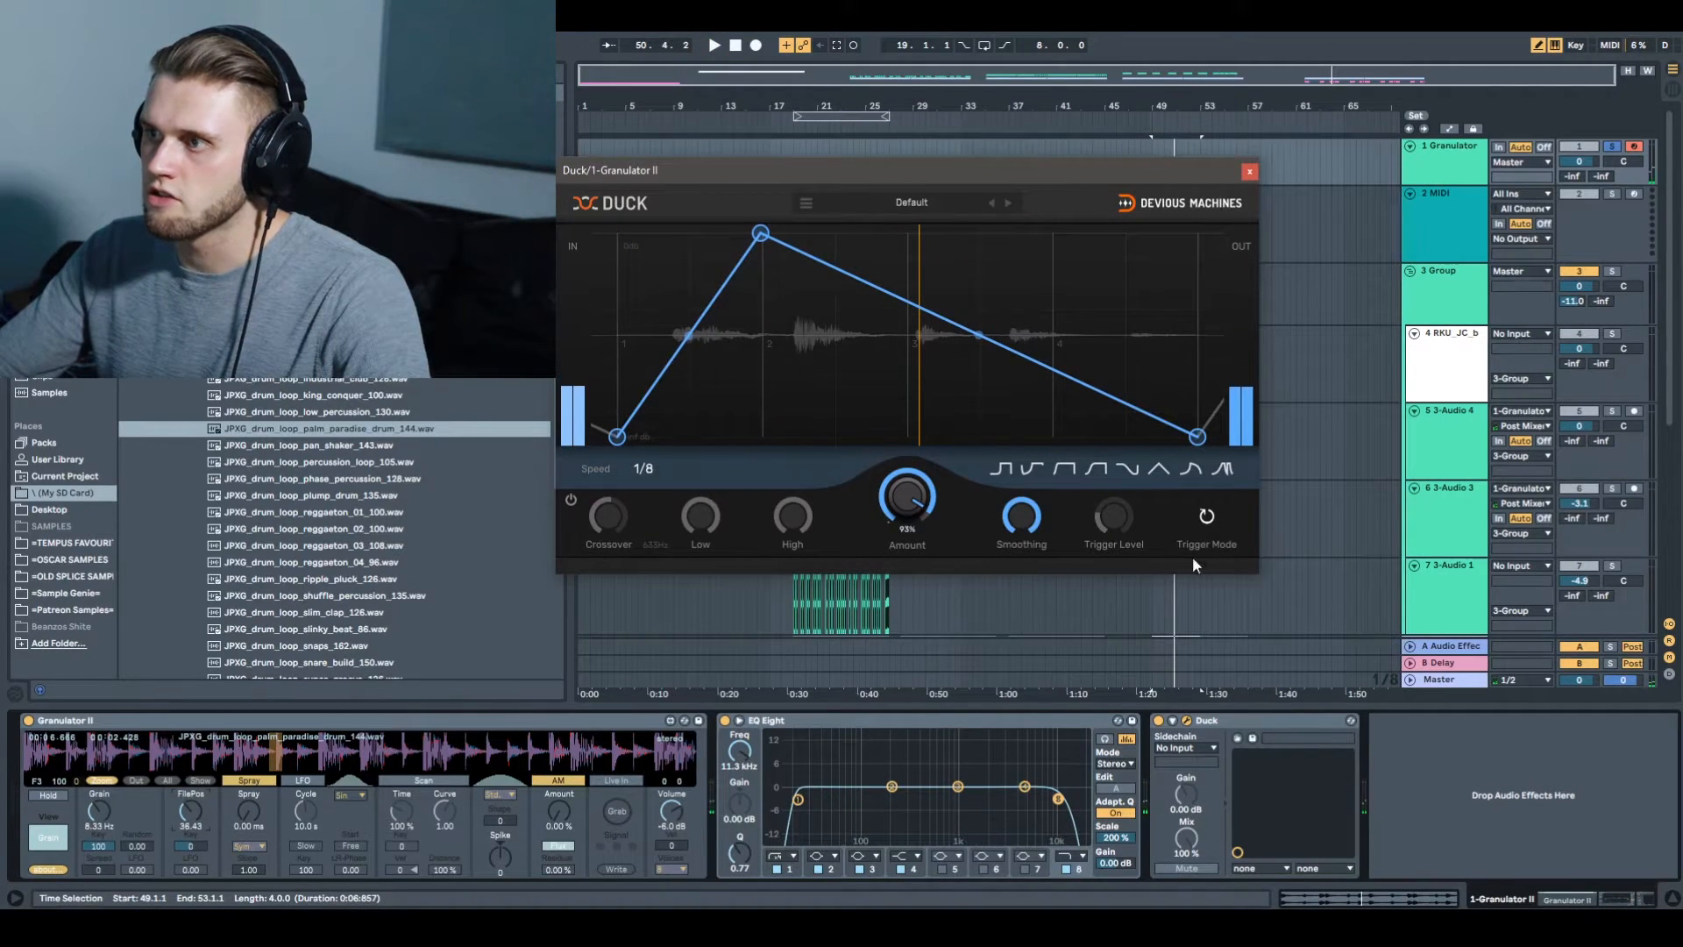
# Move the grain position near the sample's start, FilePos 0.43, and sweep the Grain rate while playing notes, settling on 31.1 Hz
pyautogui.click(277, 761)
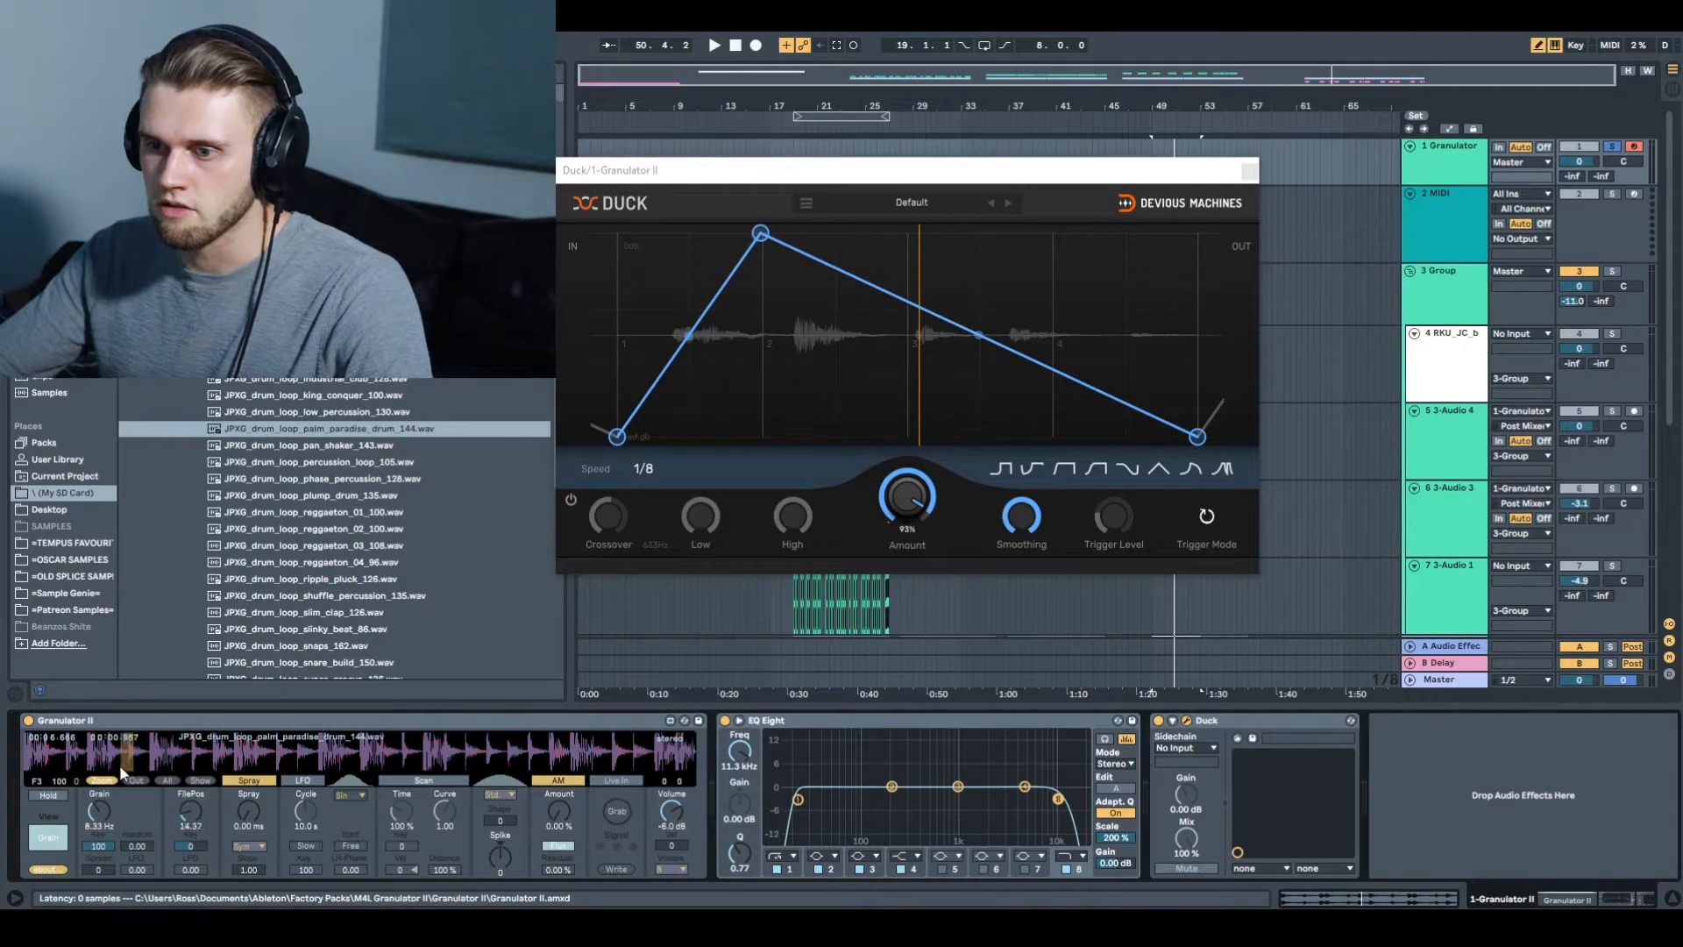
pyautogui.press('f')
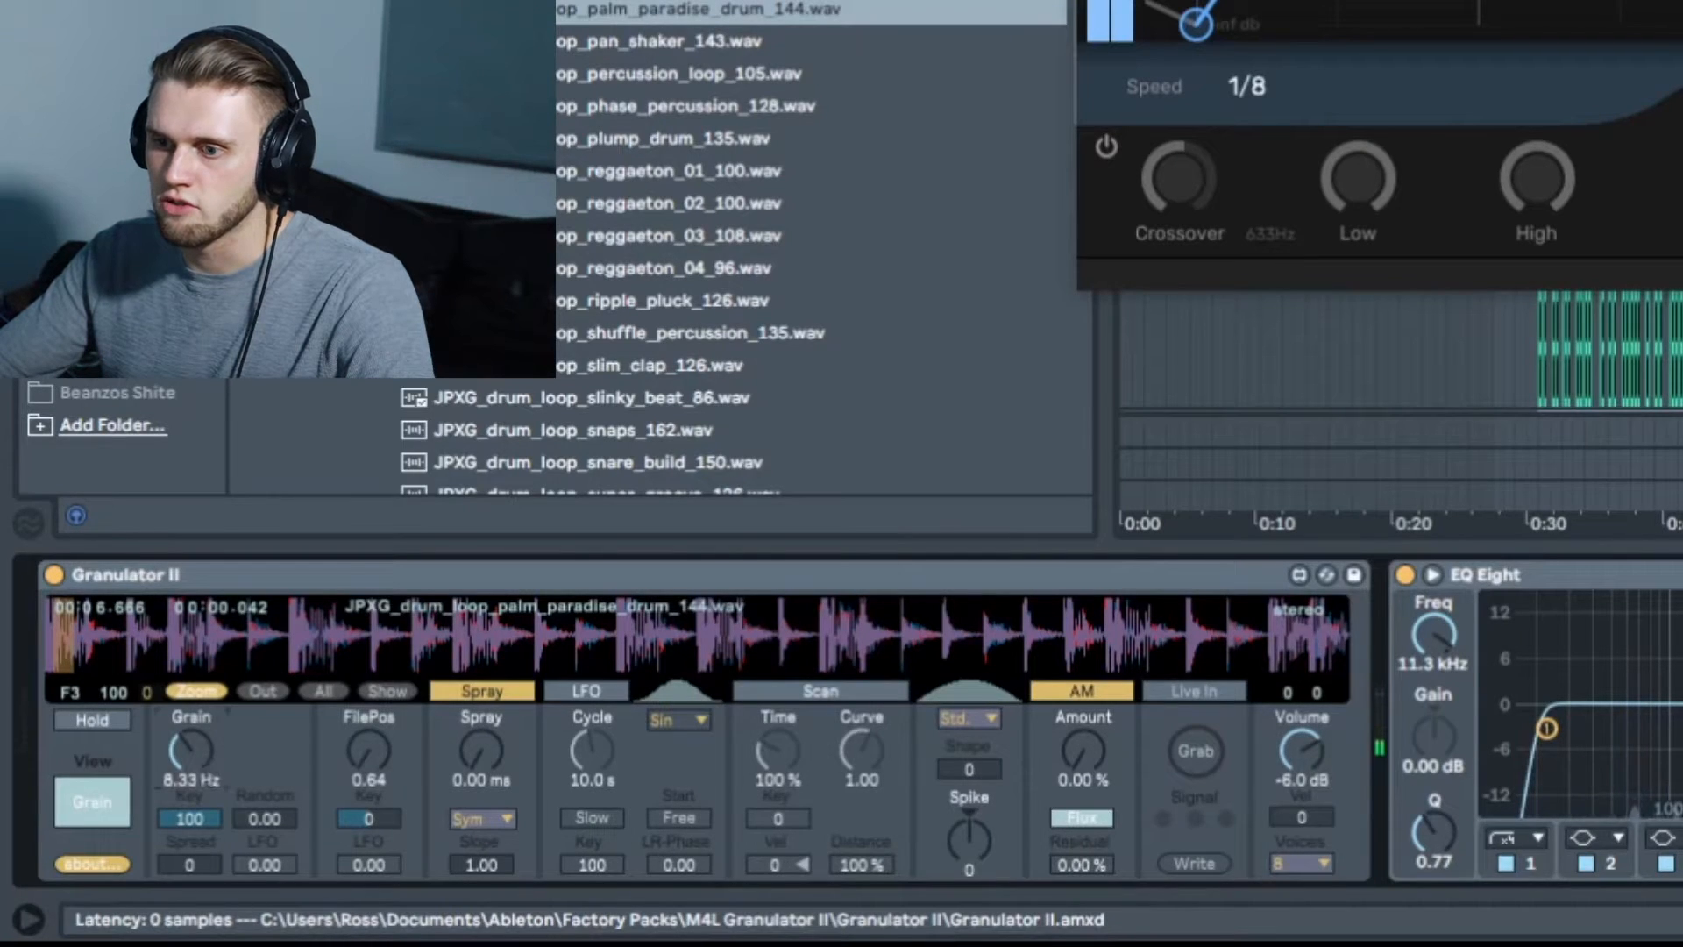
pyautogui.moveTo(101, 812); pyautogui.dragTo(101, 828)
pyautogui.moveTo(190, 751); pyautogui.dragTo(190, 717)
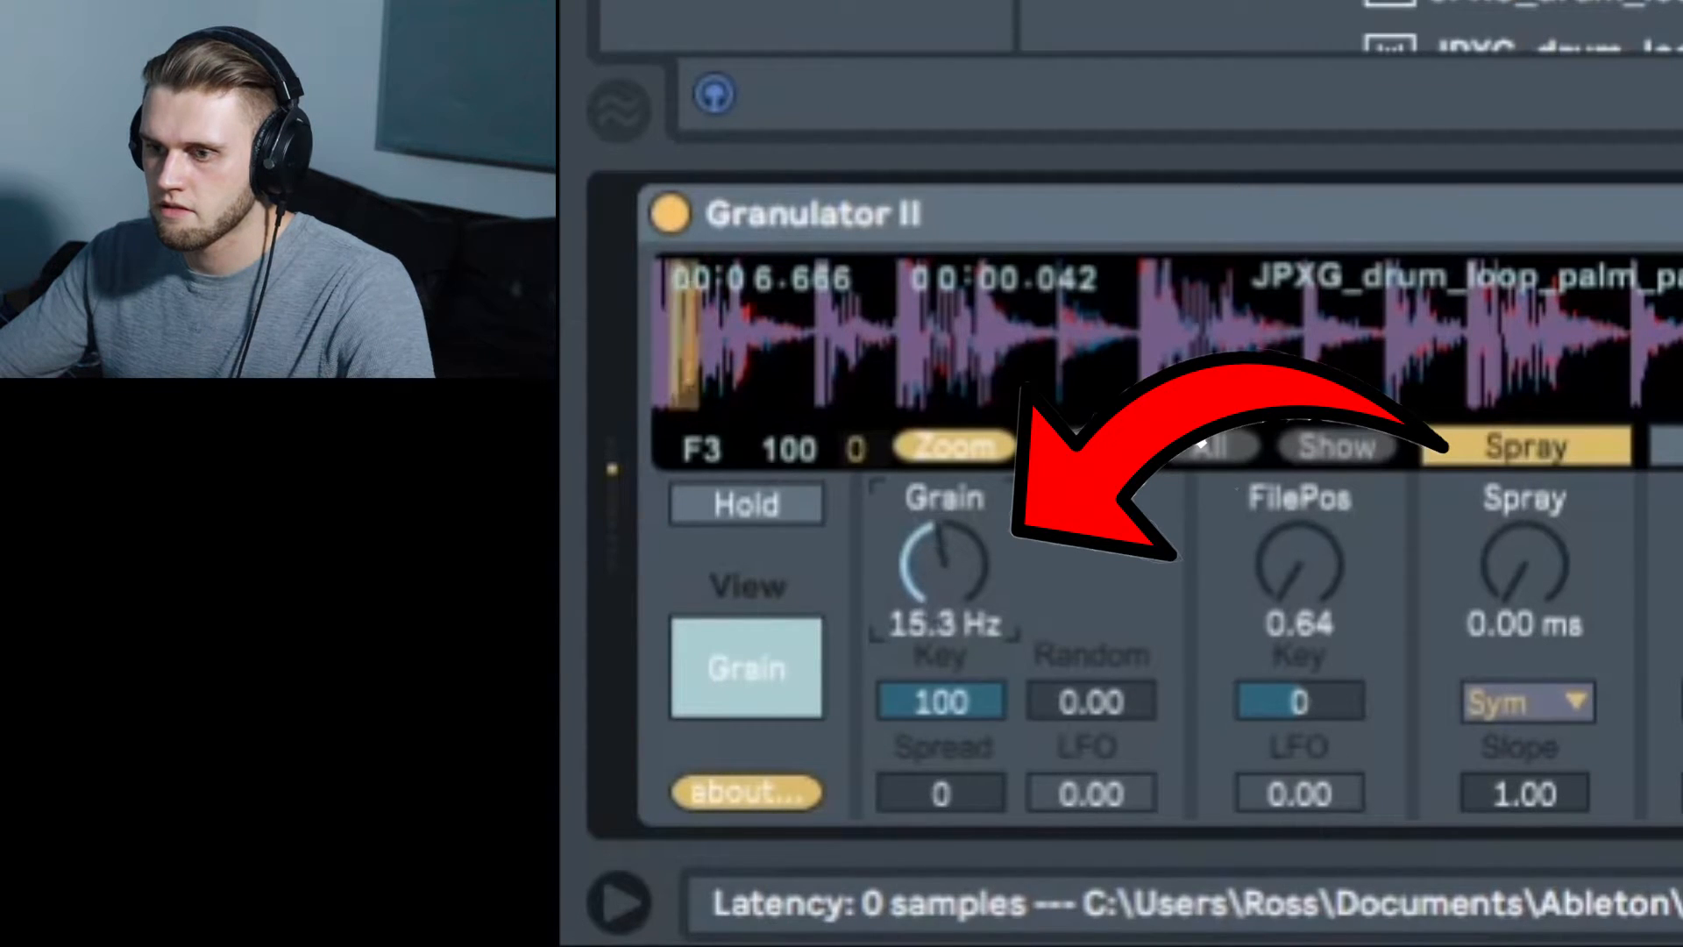
pyautogui.moveTo(944, 563); pyautogui.dragTo(945, 589)
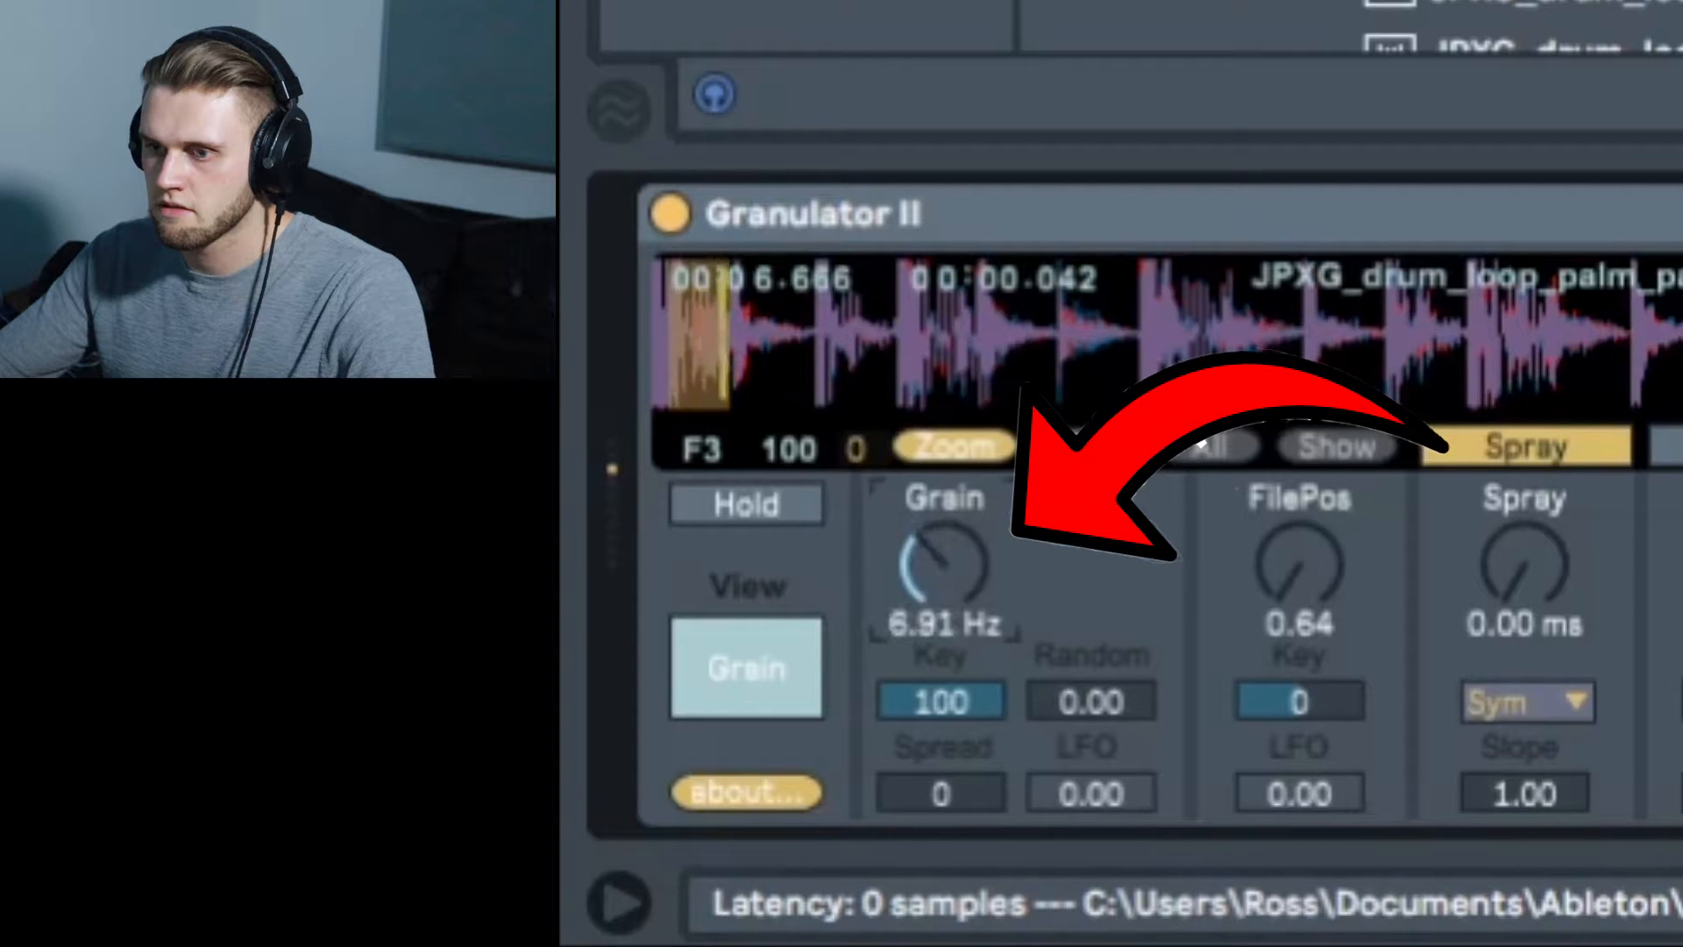
pyautogui.press('z')
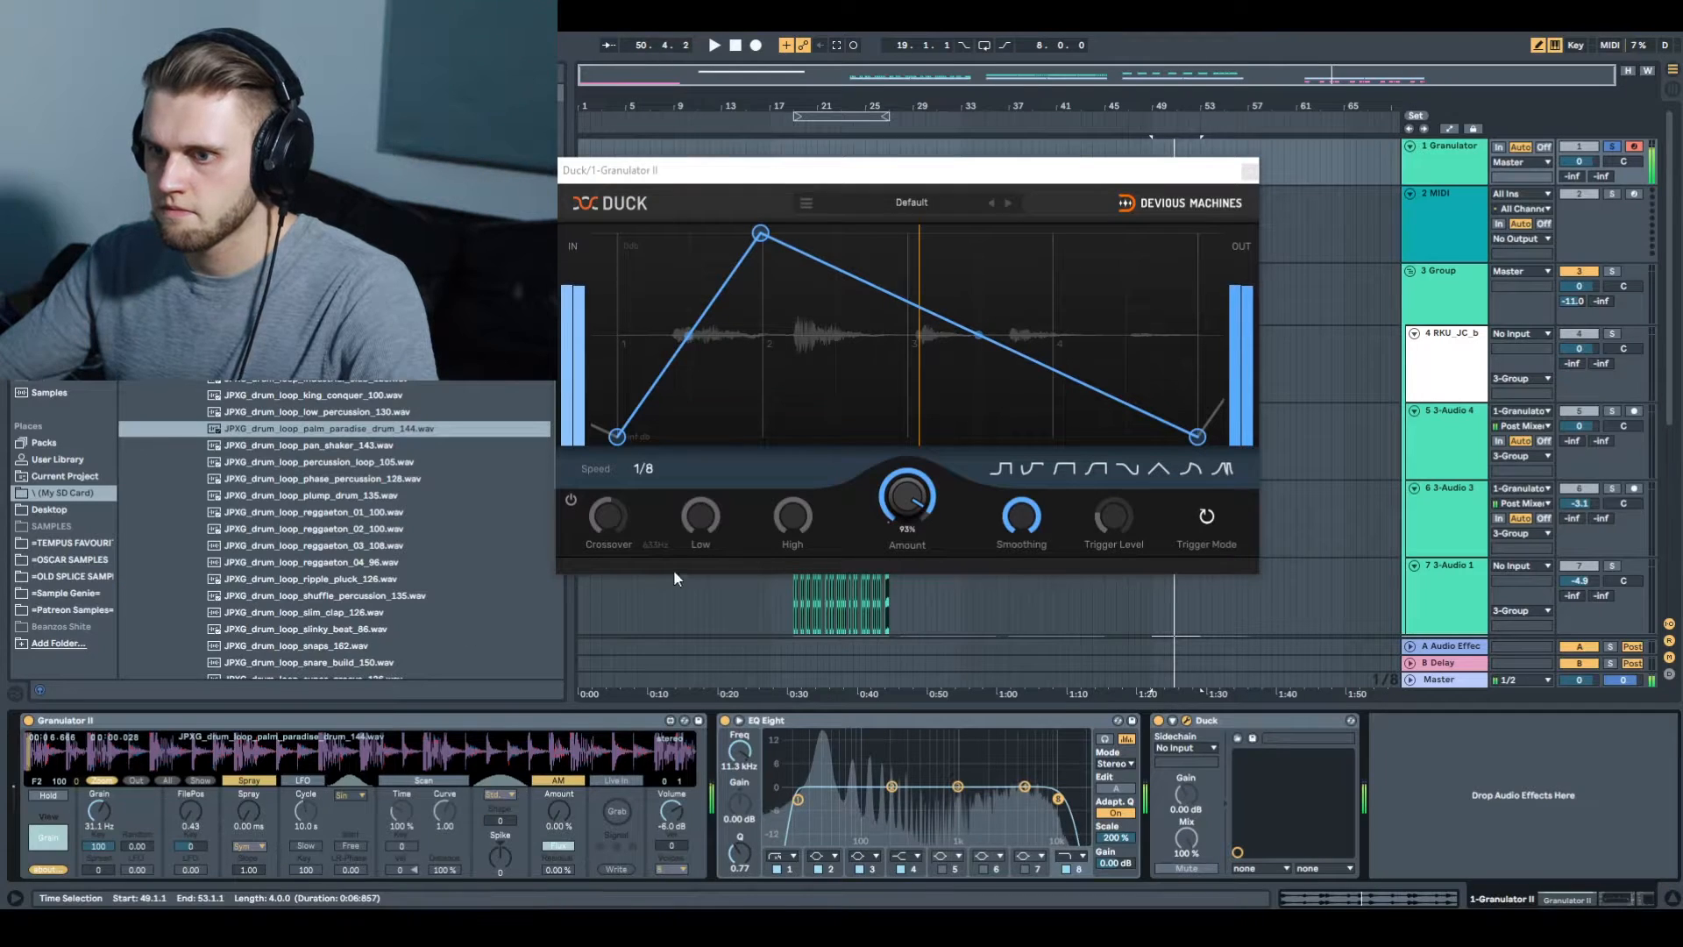
# Move the peak of Duck's volume curve earlier for a faster attack, and try an extra point on its falling slope during playback
pyautogui.press('space')
pyautogui.click(766, 236)
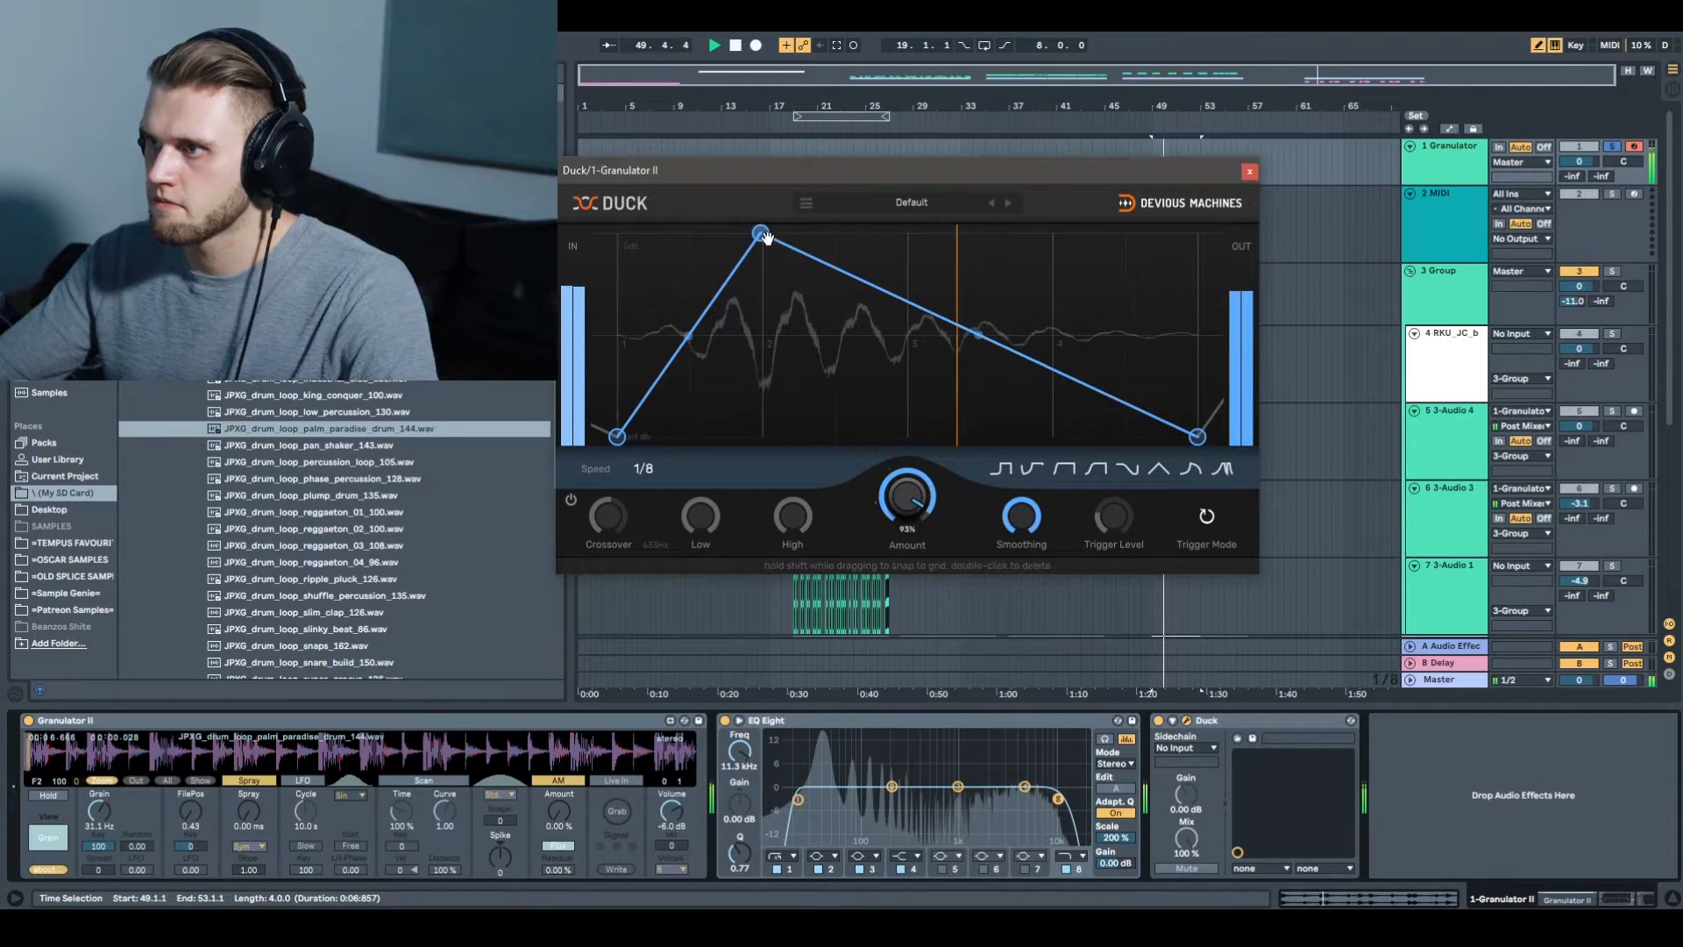
pyautogui.moveTo(766, 238); pyautogui.dragTo(691, 177)
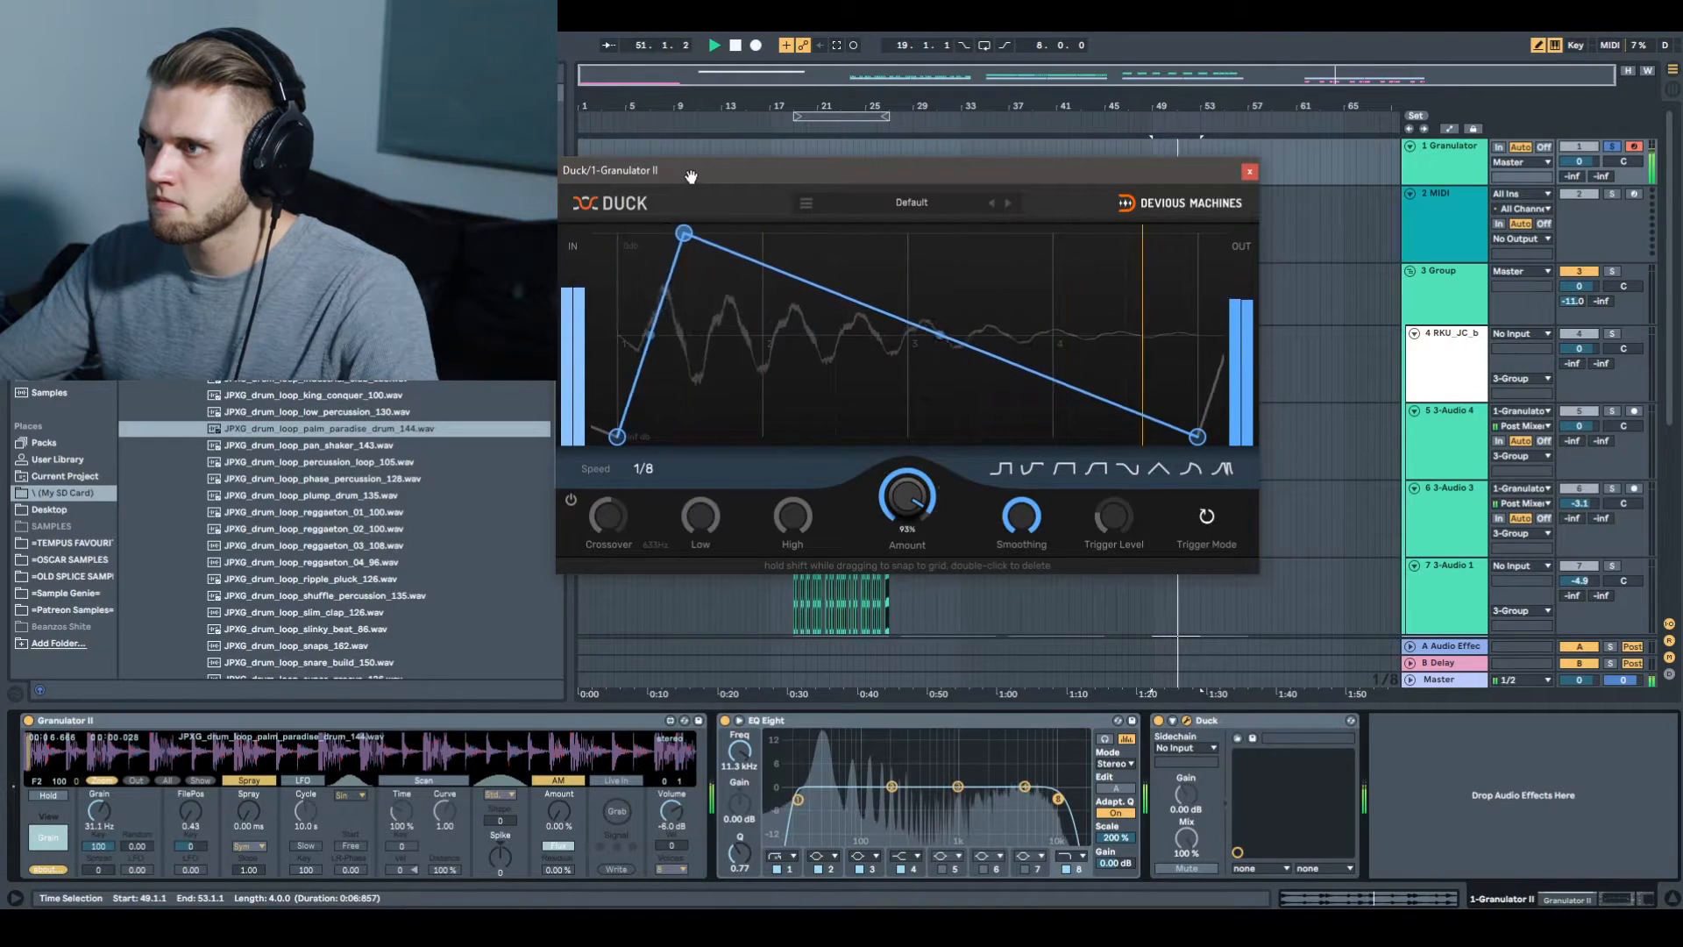
pyautogui.moveTo(945, 338); pyautogui.dragTo(906, 307)
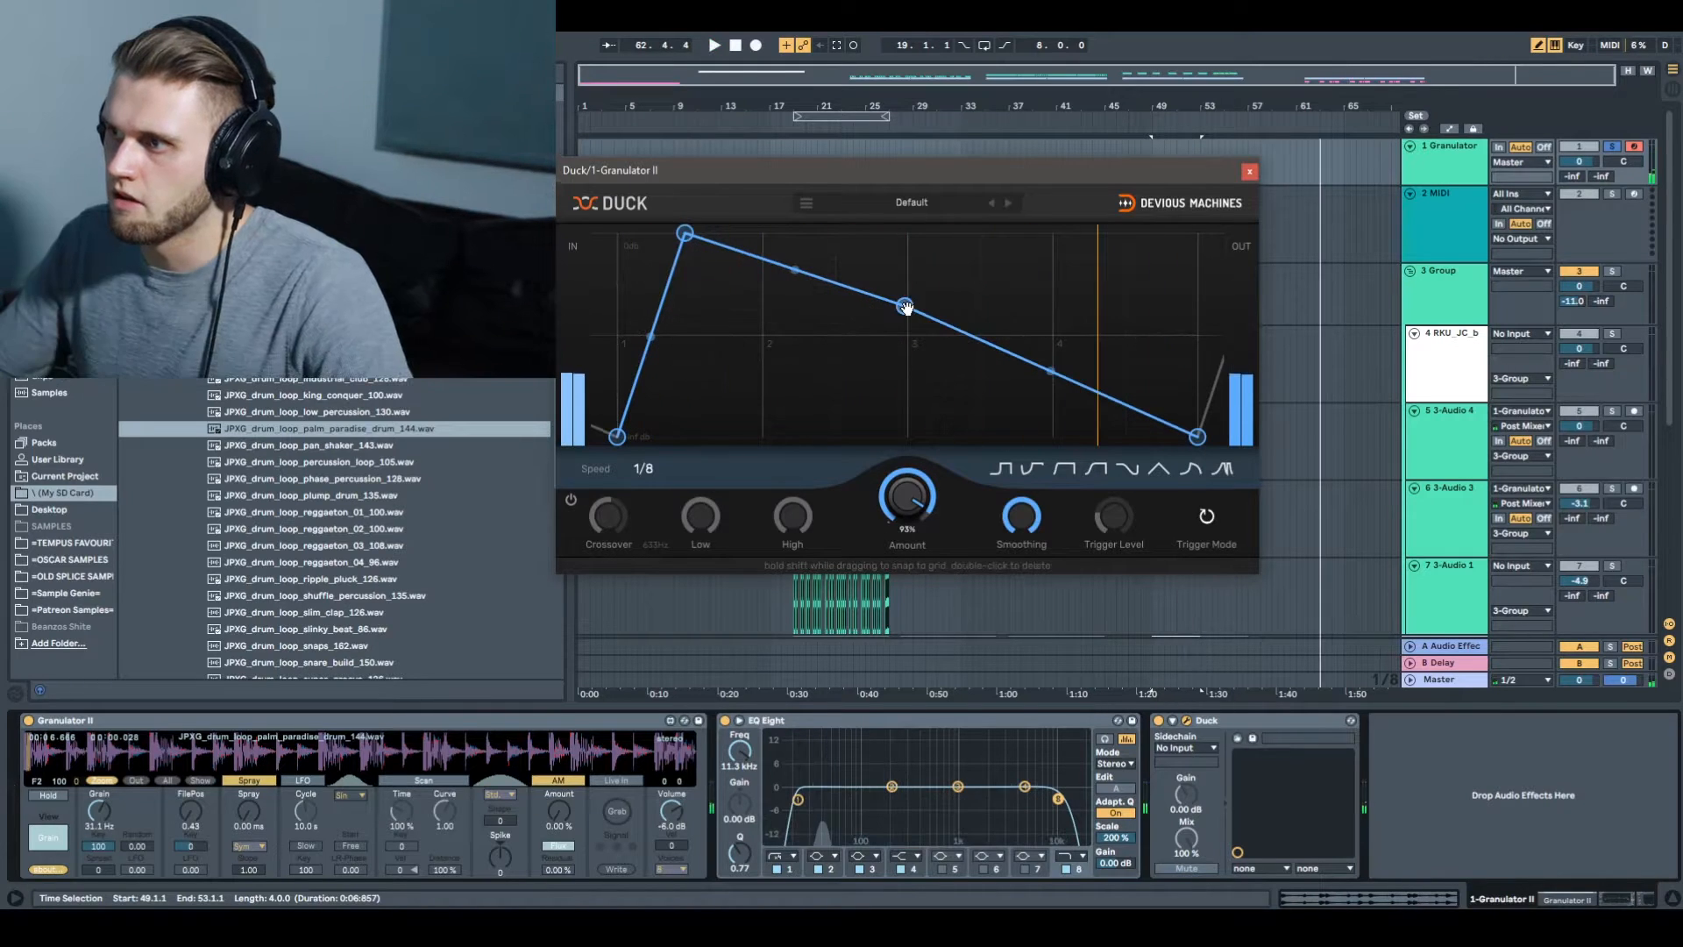
pyautogui.doubleClick(906, 307)
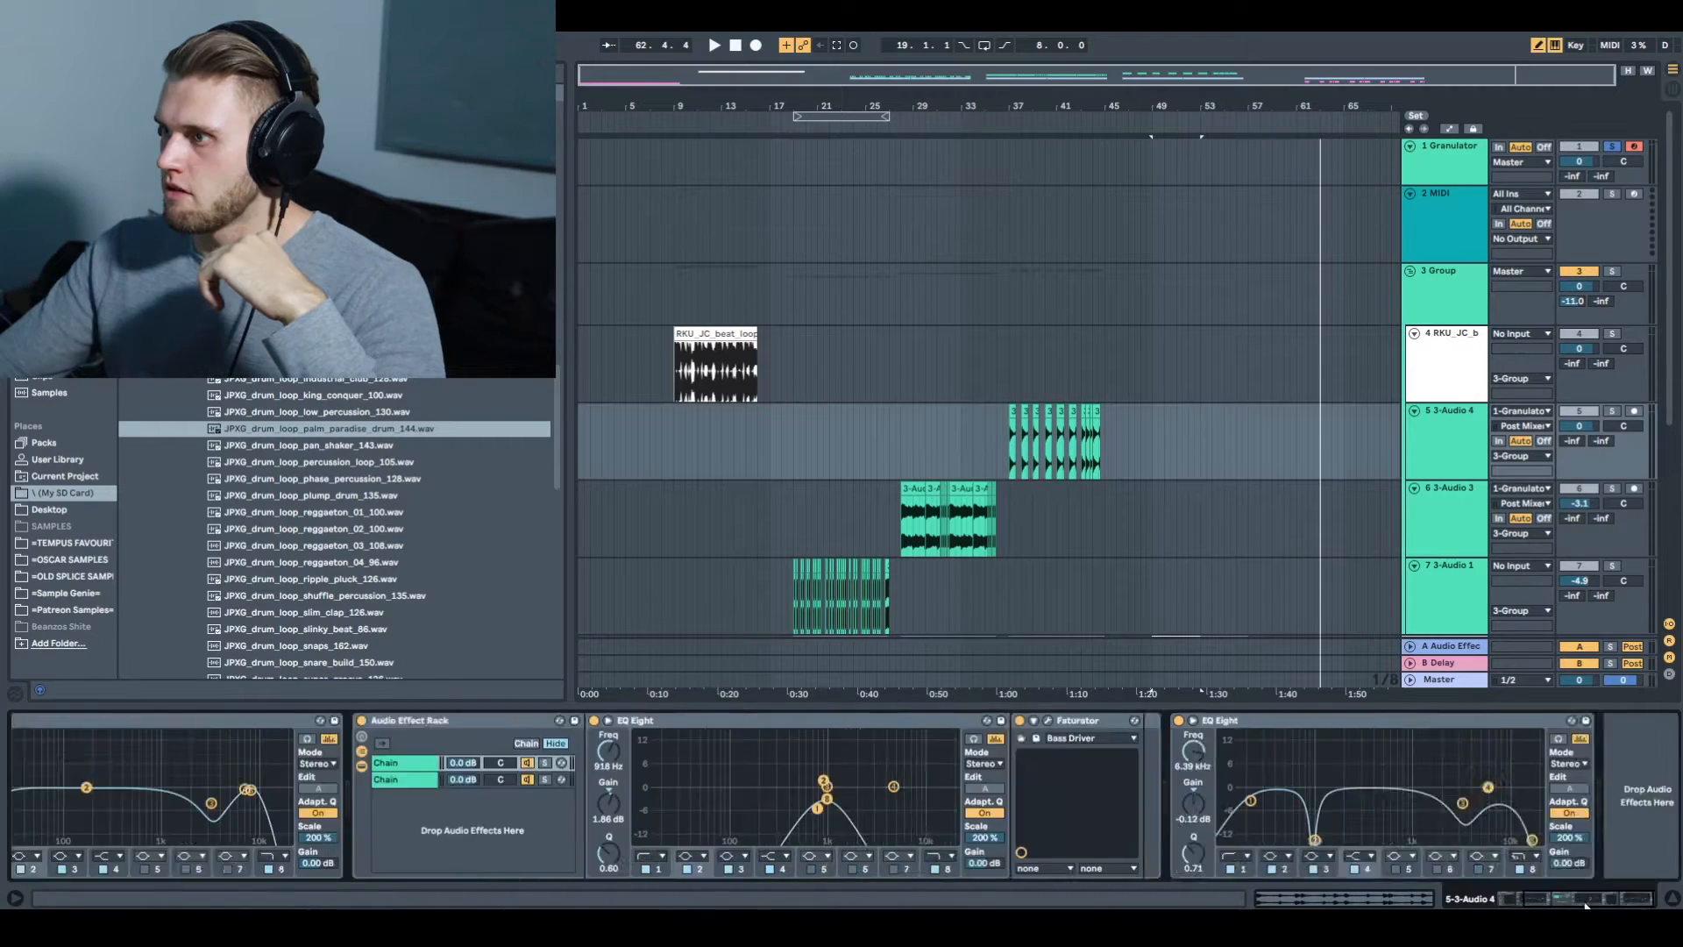
# Examine the Warm Tube and Rectify bands of FabFilter Saturn on track 3-Audio 4, and close the plug-in
pyautogui.hscroll(-4, 399, 780)
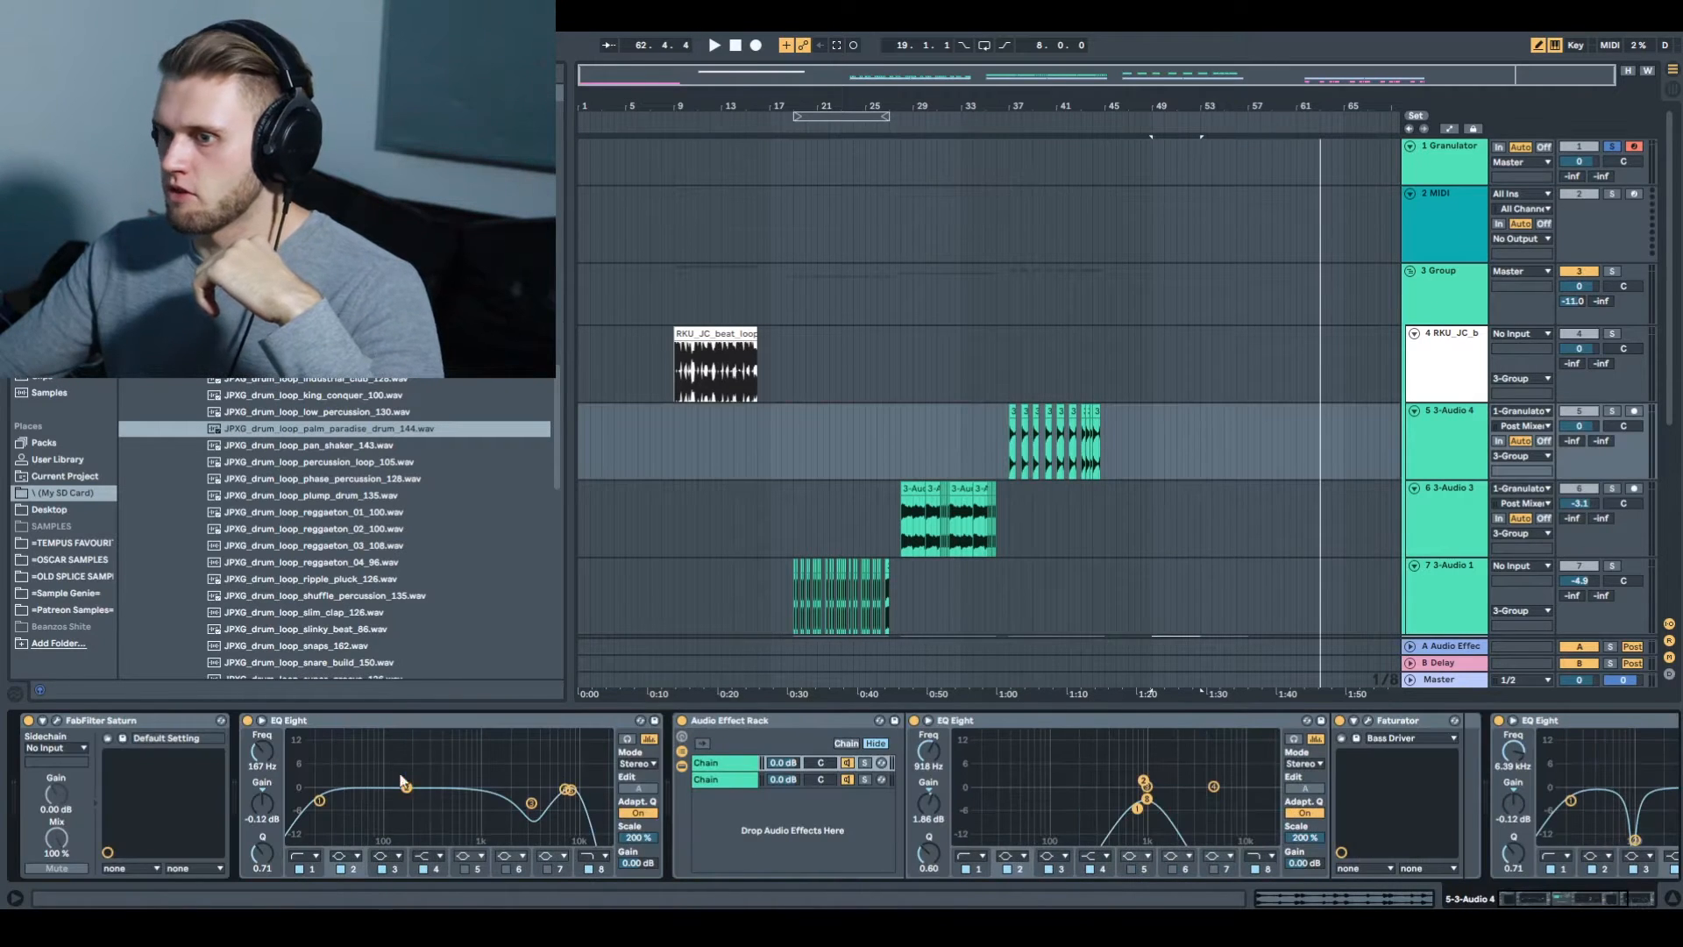
pyautogui.click(57, 722)
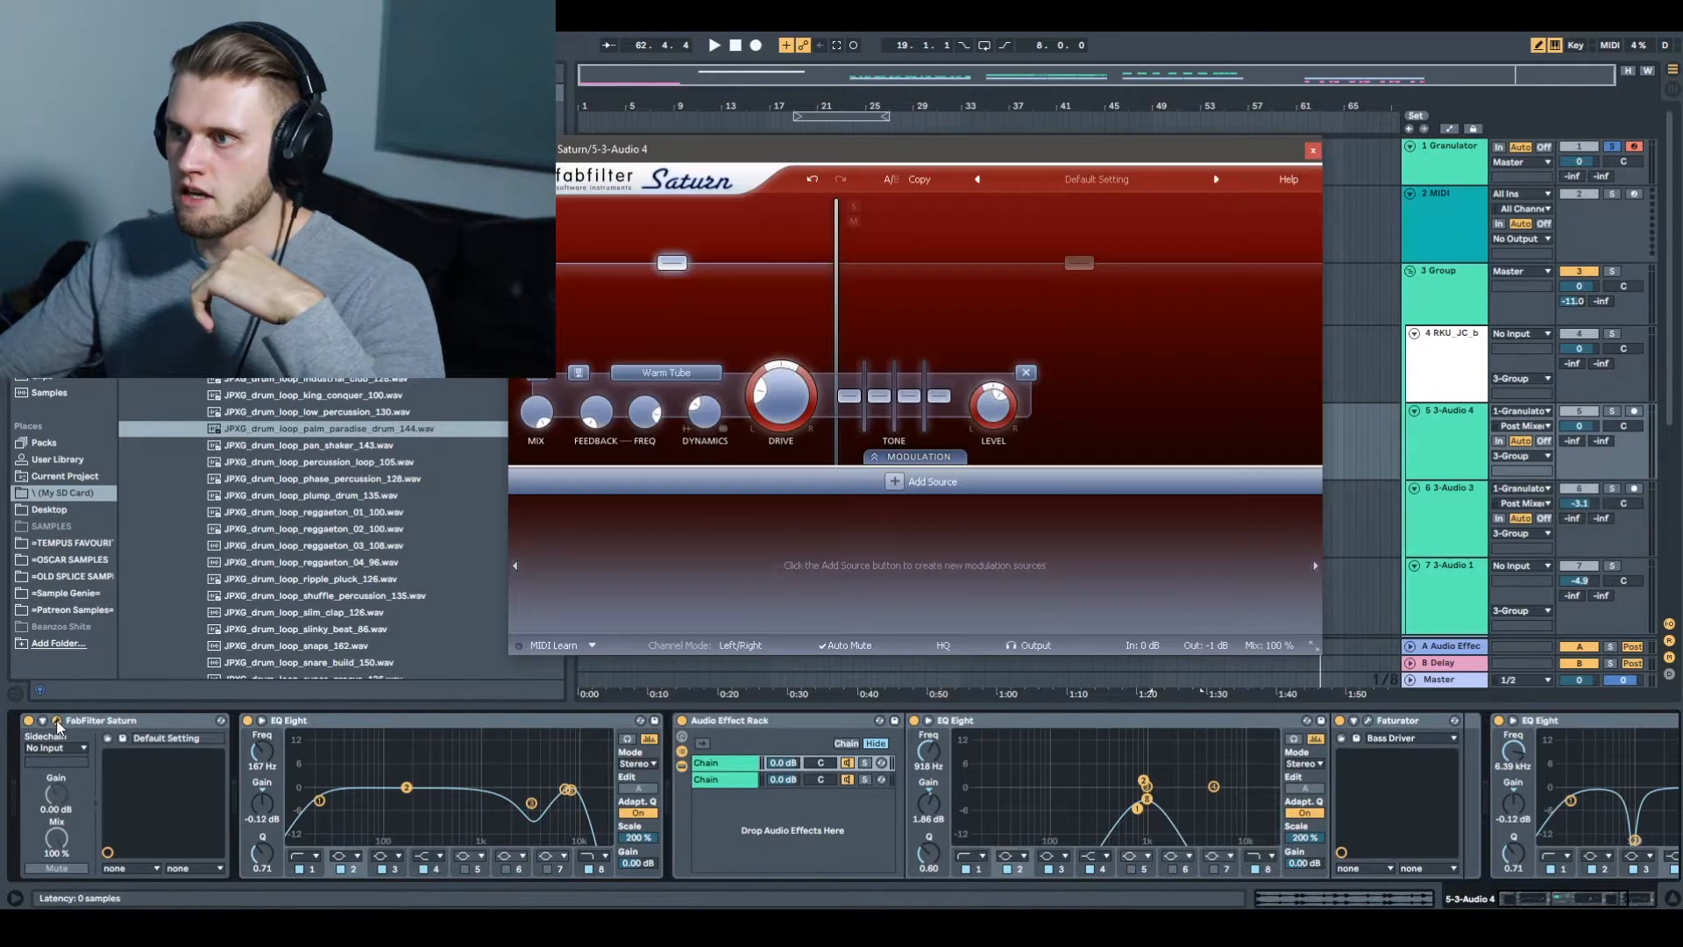
pyautogui.click(874, 317)
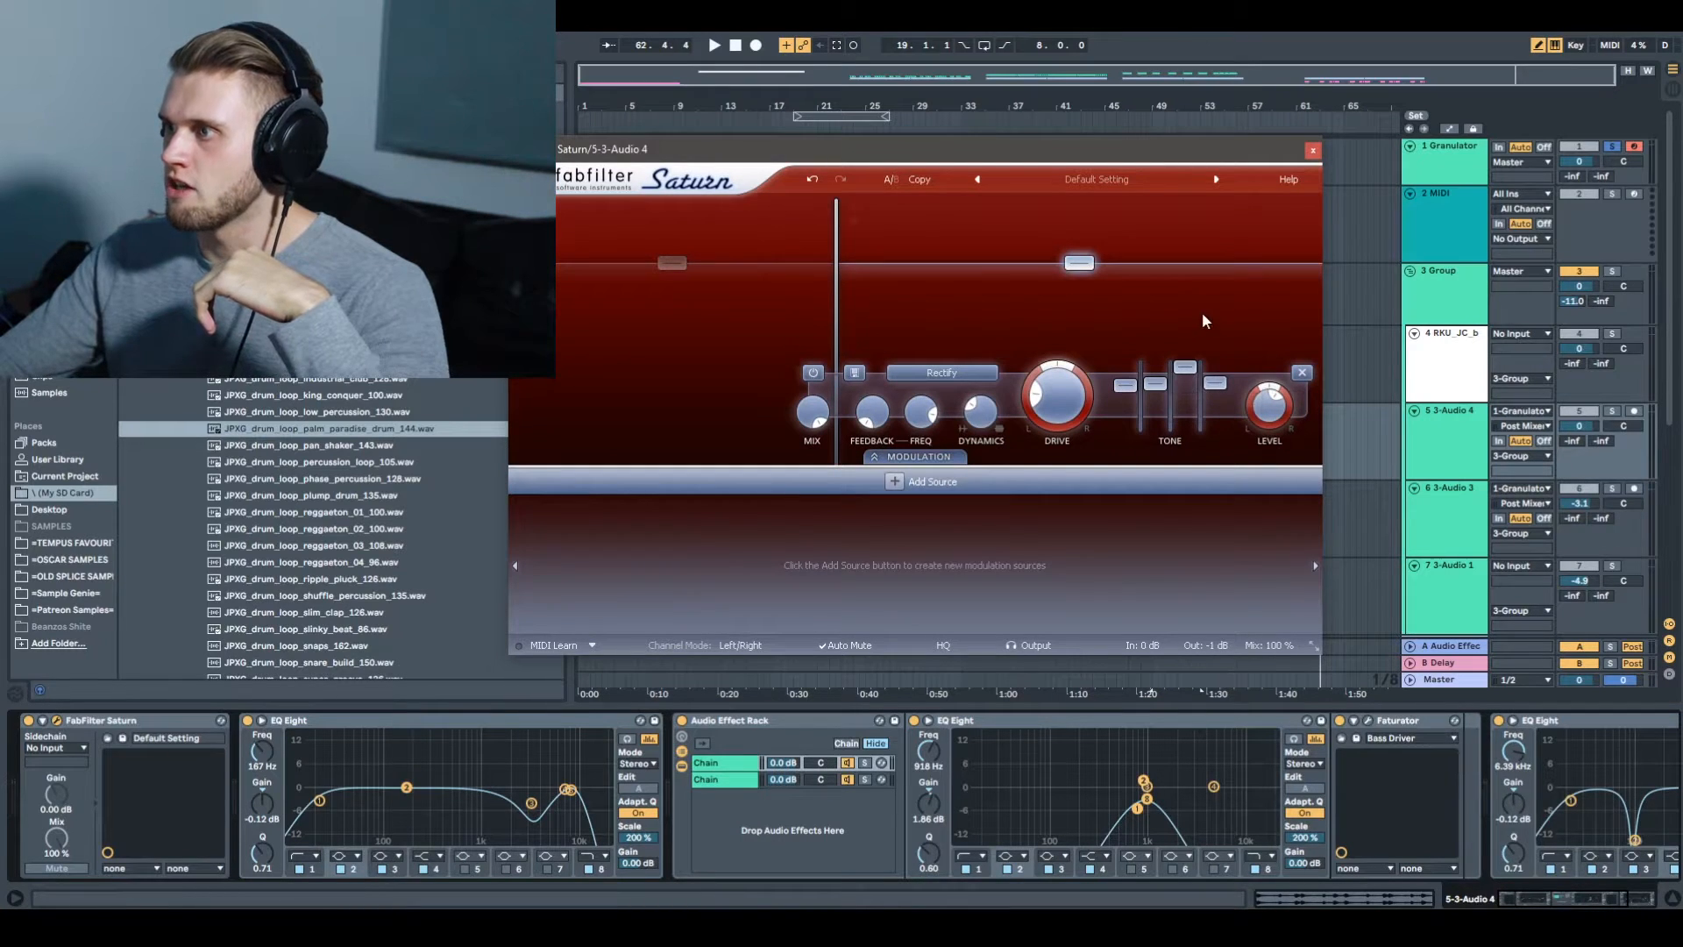
pyautogui.click(695, 322)
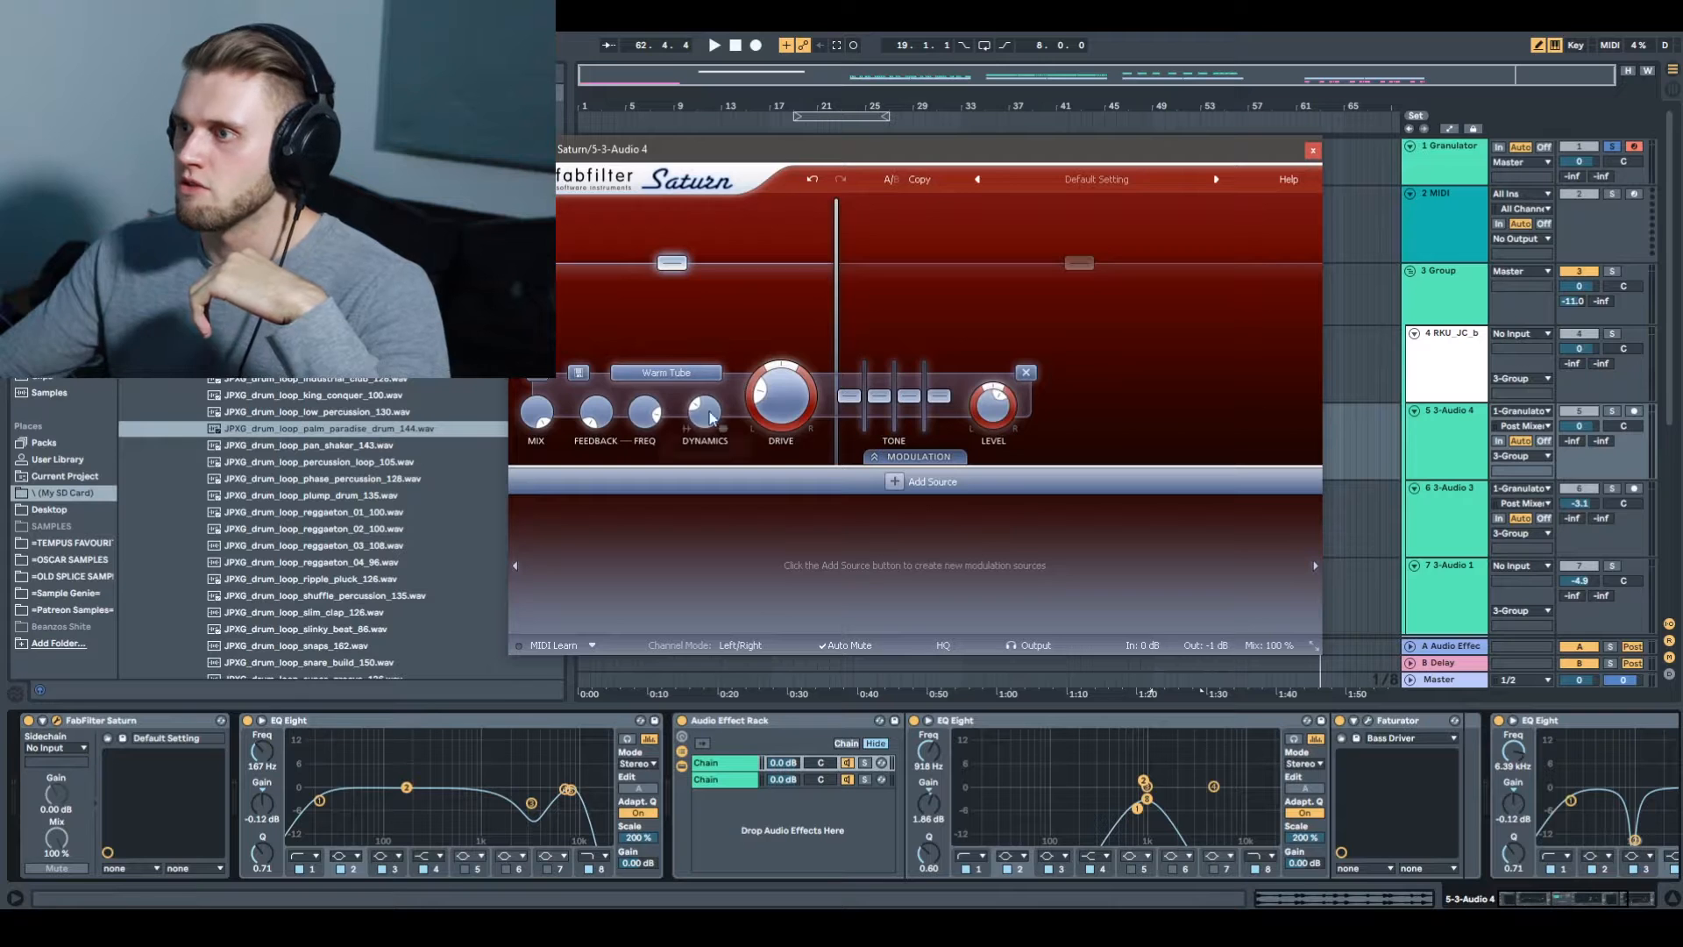
pyautogui.click(929, 307)
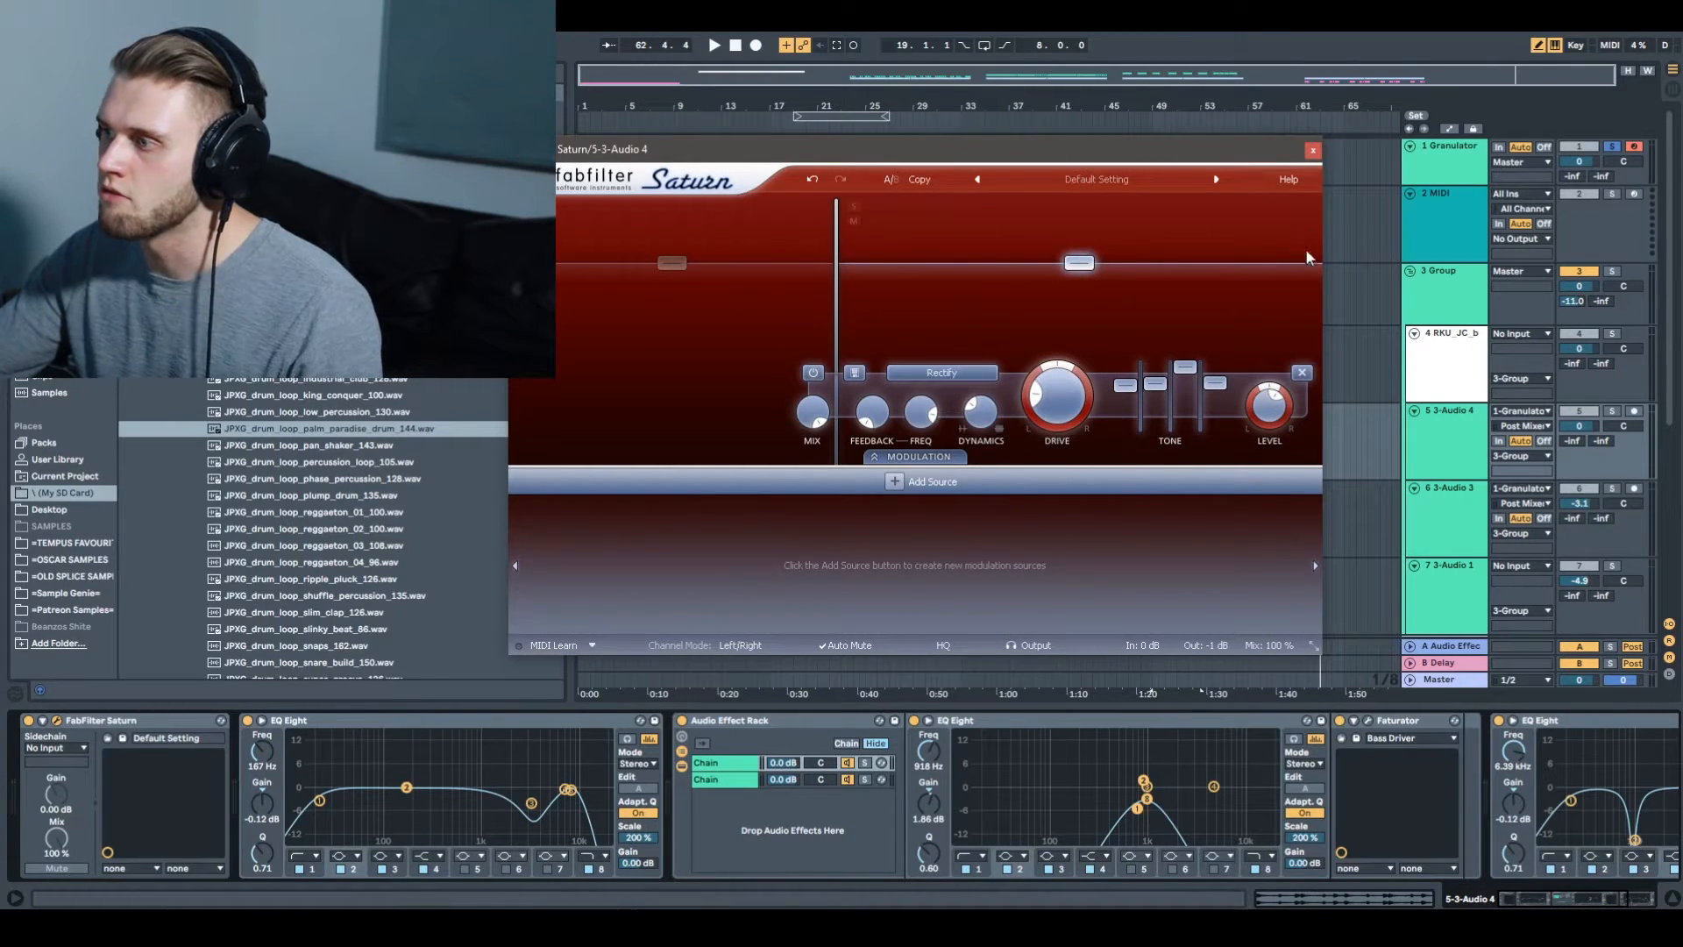
pyautogui.click(1313, 150)
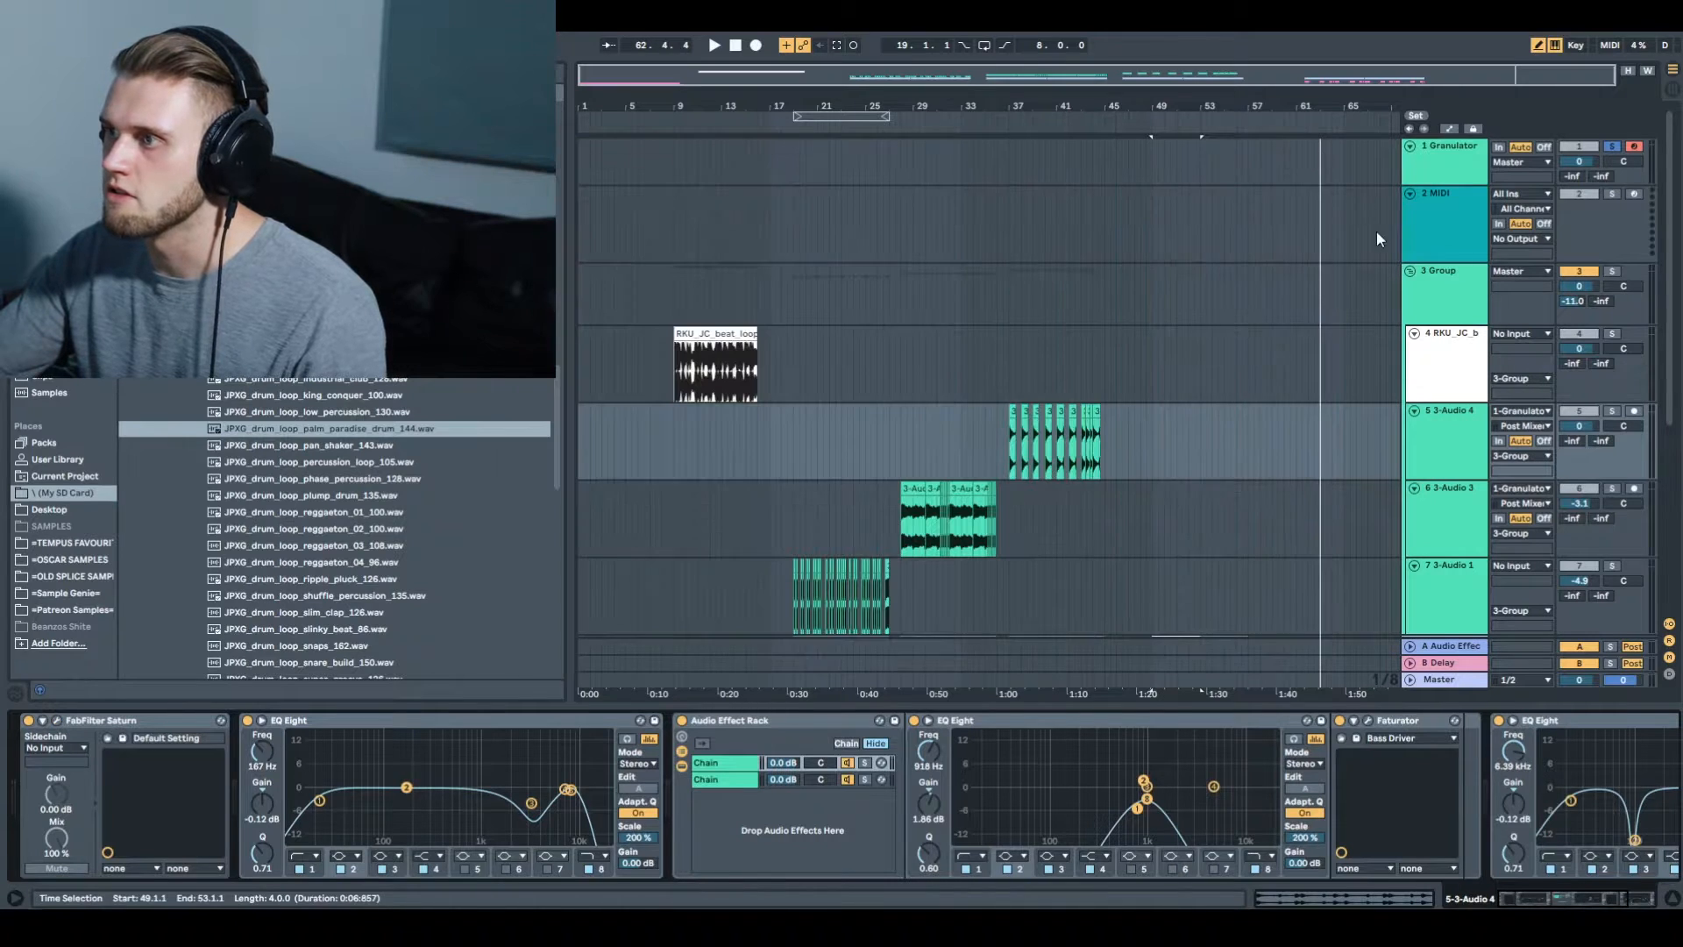
# Open the first clip on track 3-Audio 3, look through its warp modes and play the clip
pyautogui.scroll(-3, 1035, 421)
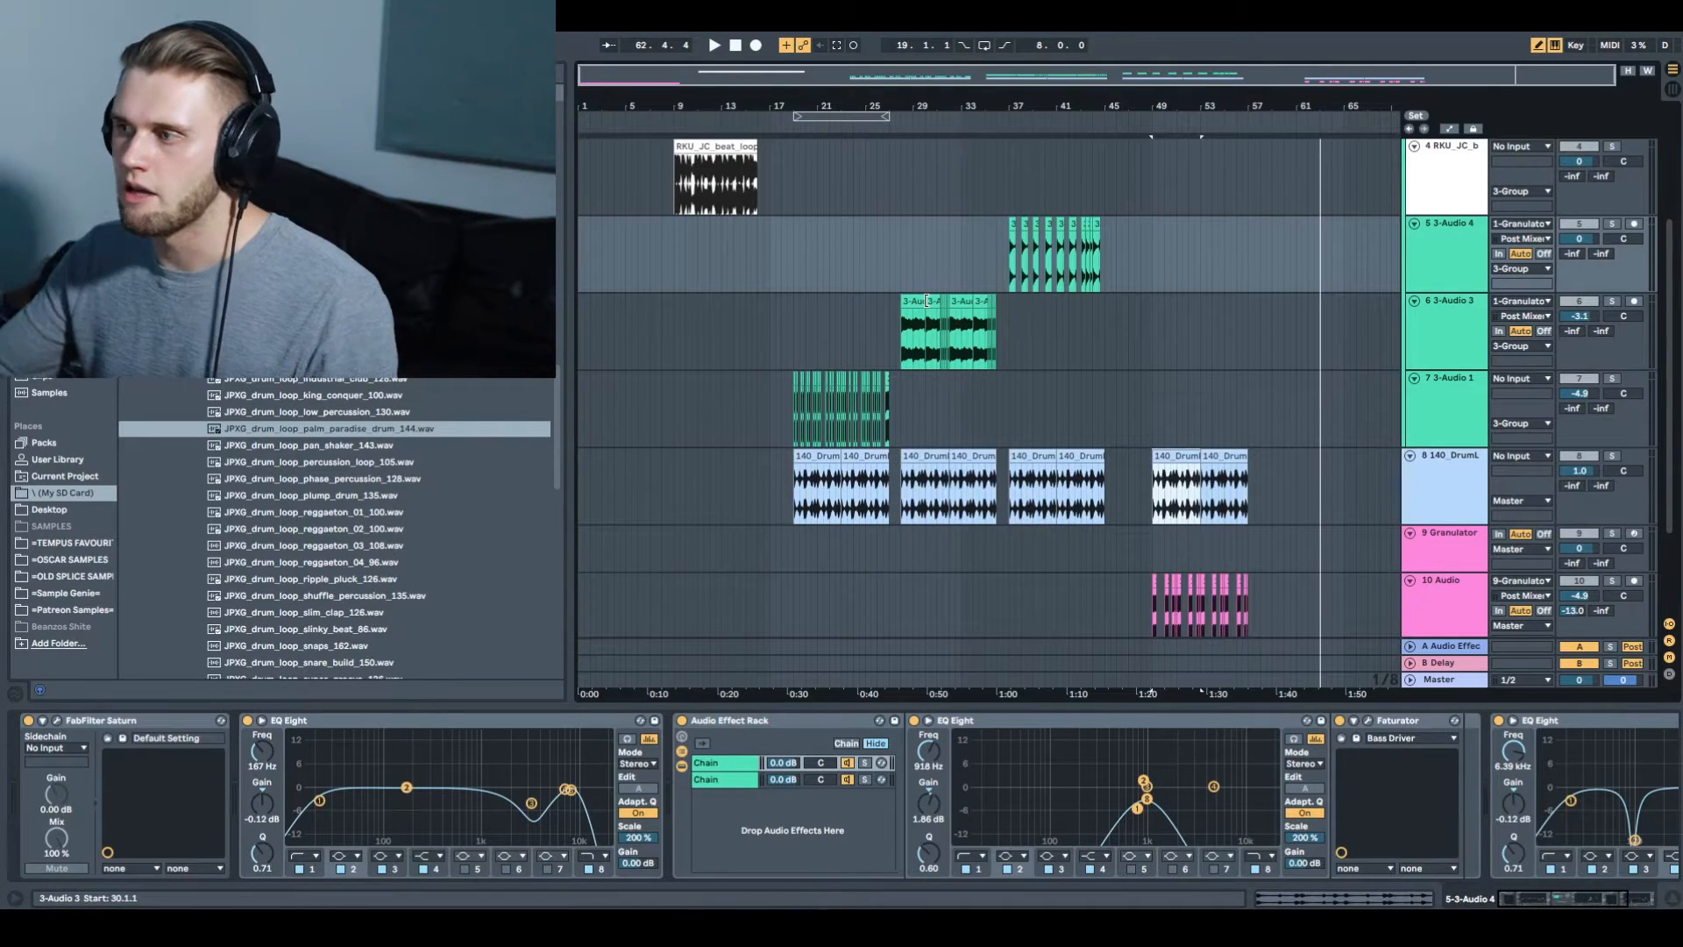
pyautogui.doubleClick(918, 304)
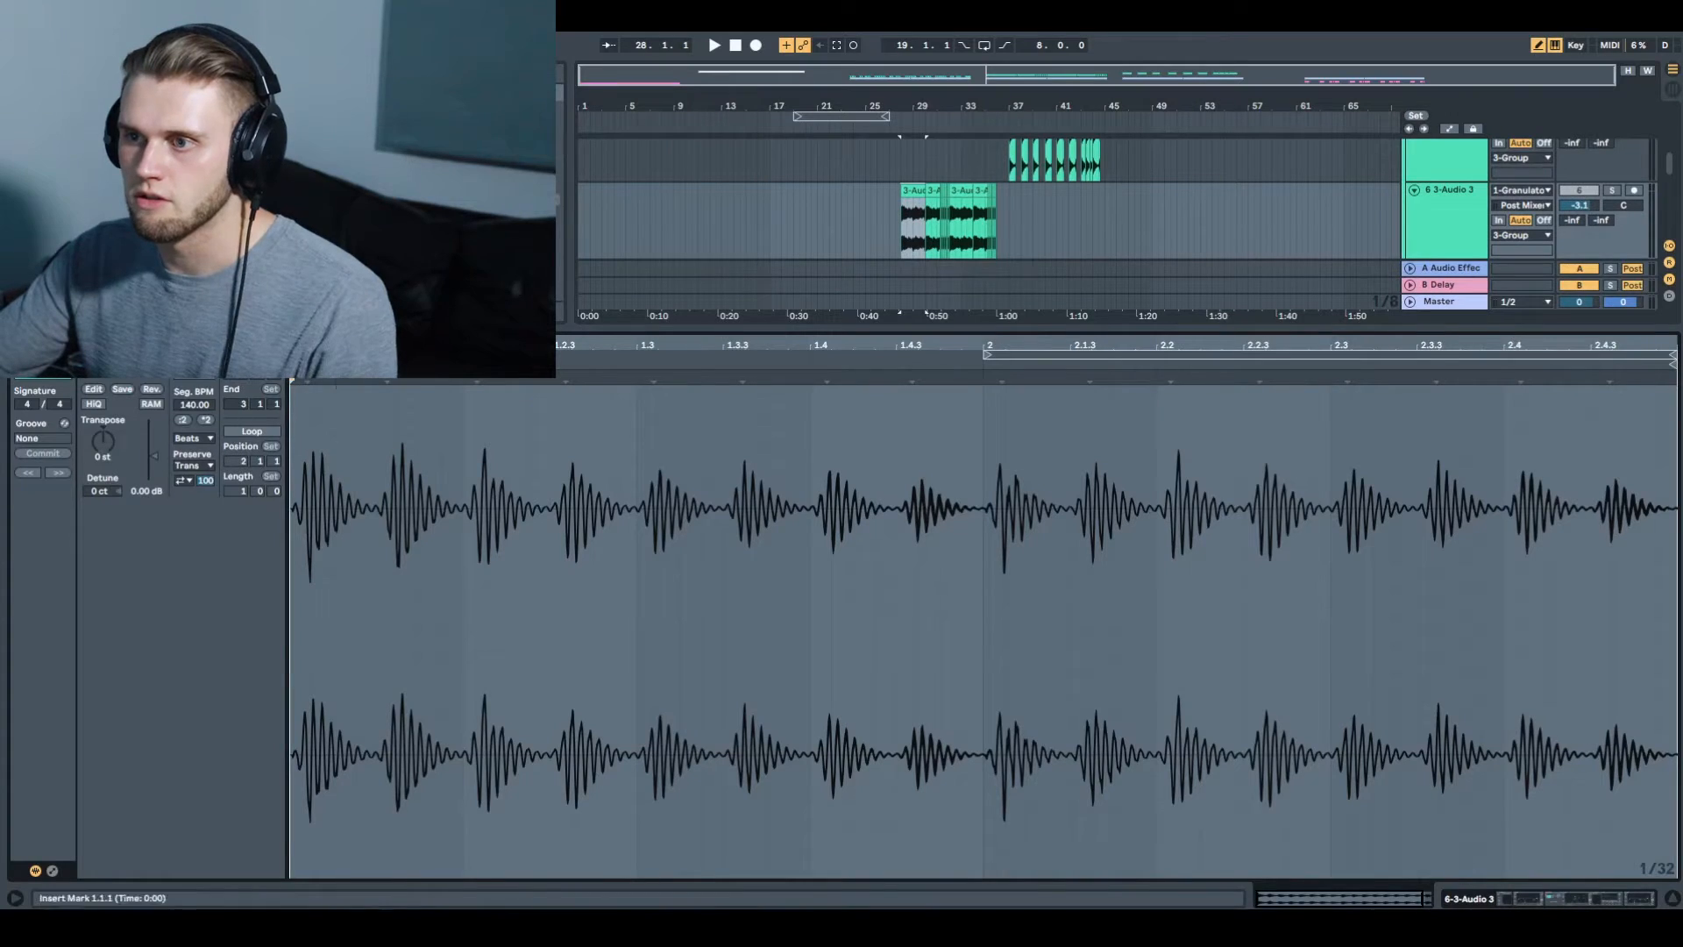
pyautogui.click(195, 438)
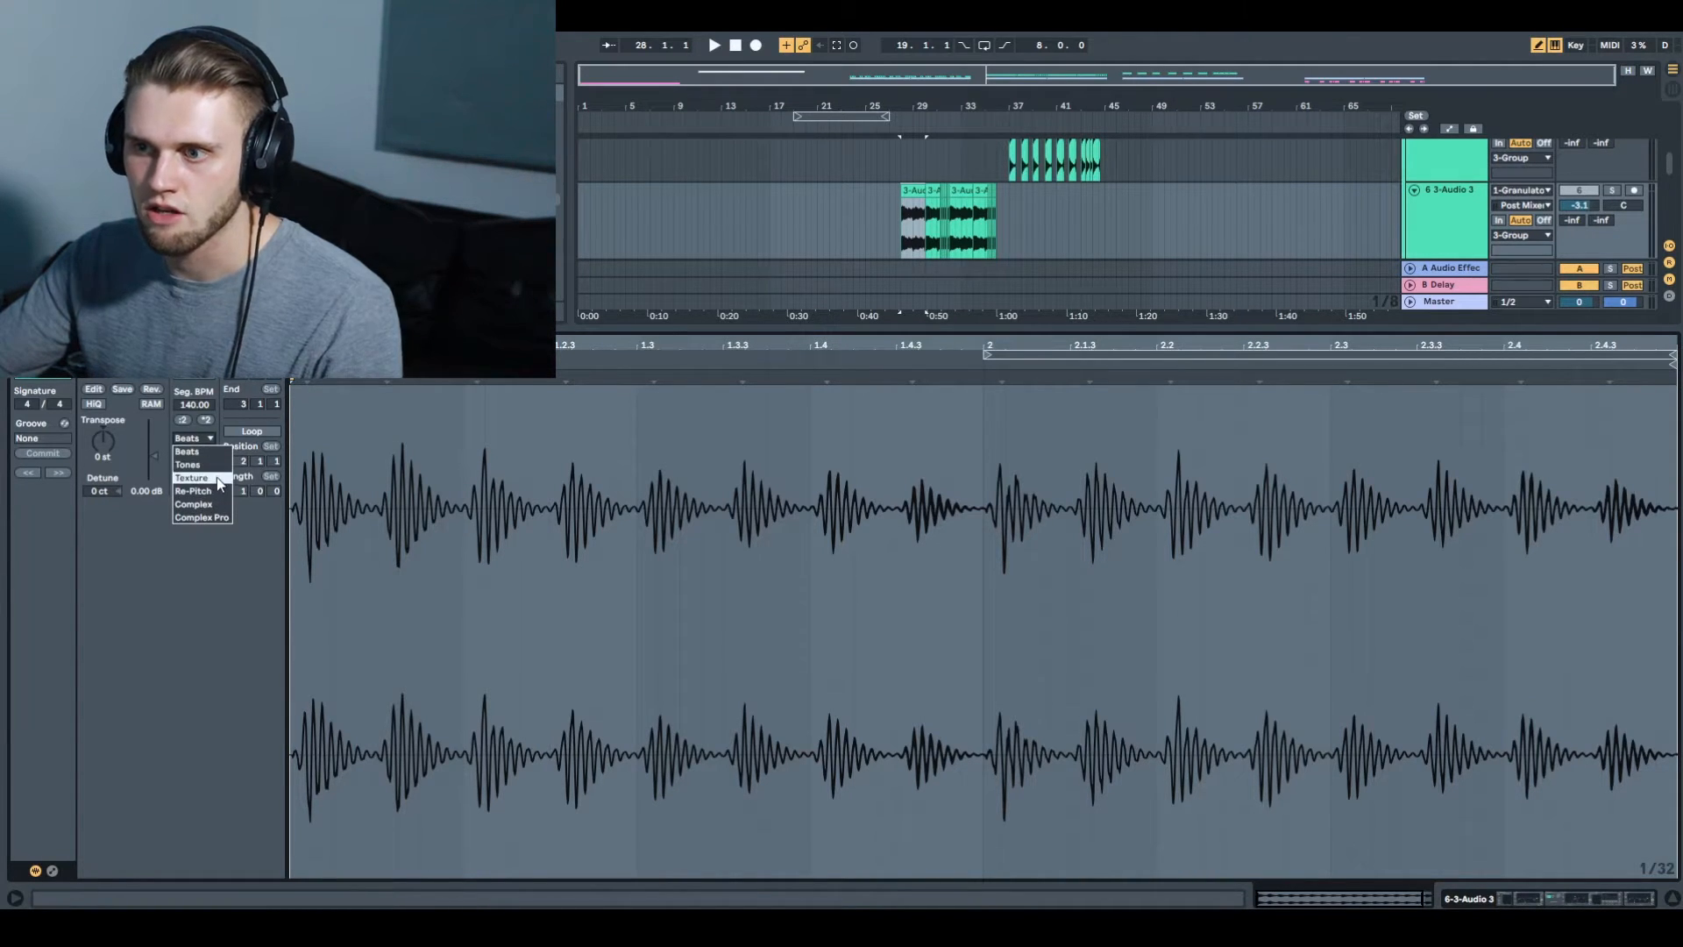
pyautogui.click(576, 329)
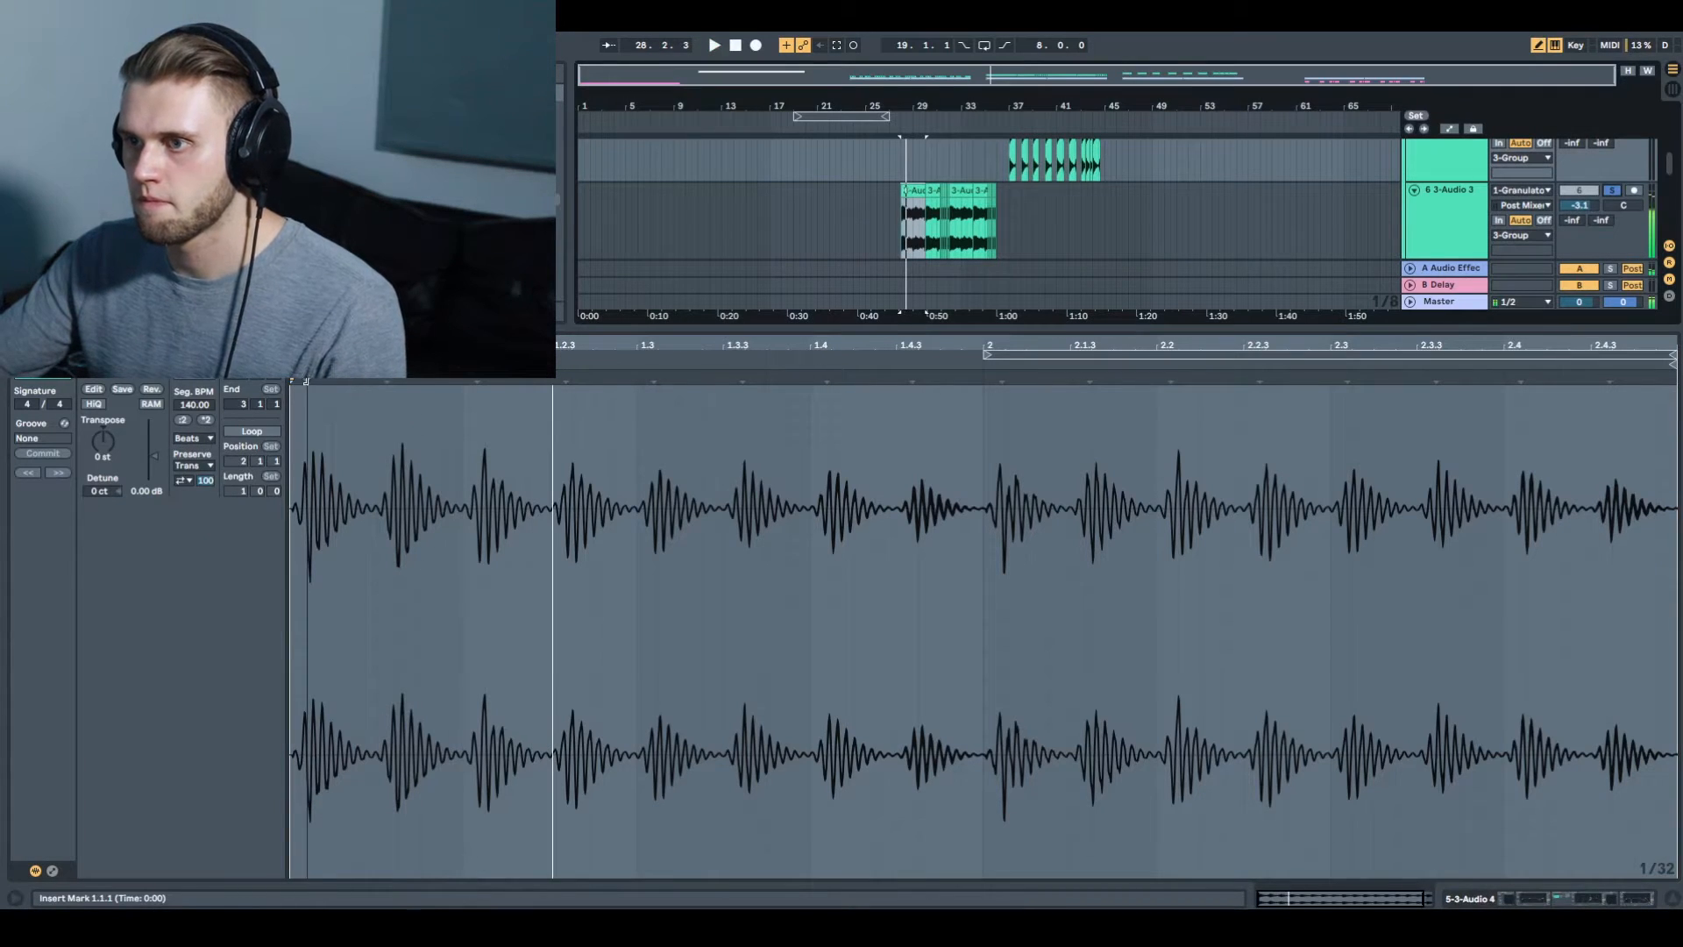
pyautogui.press('space')
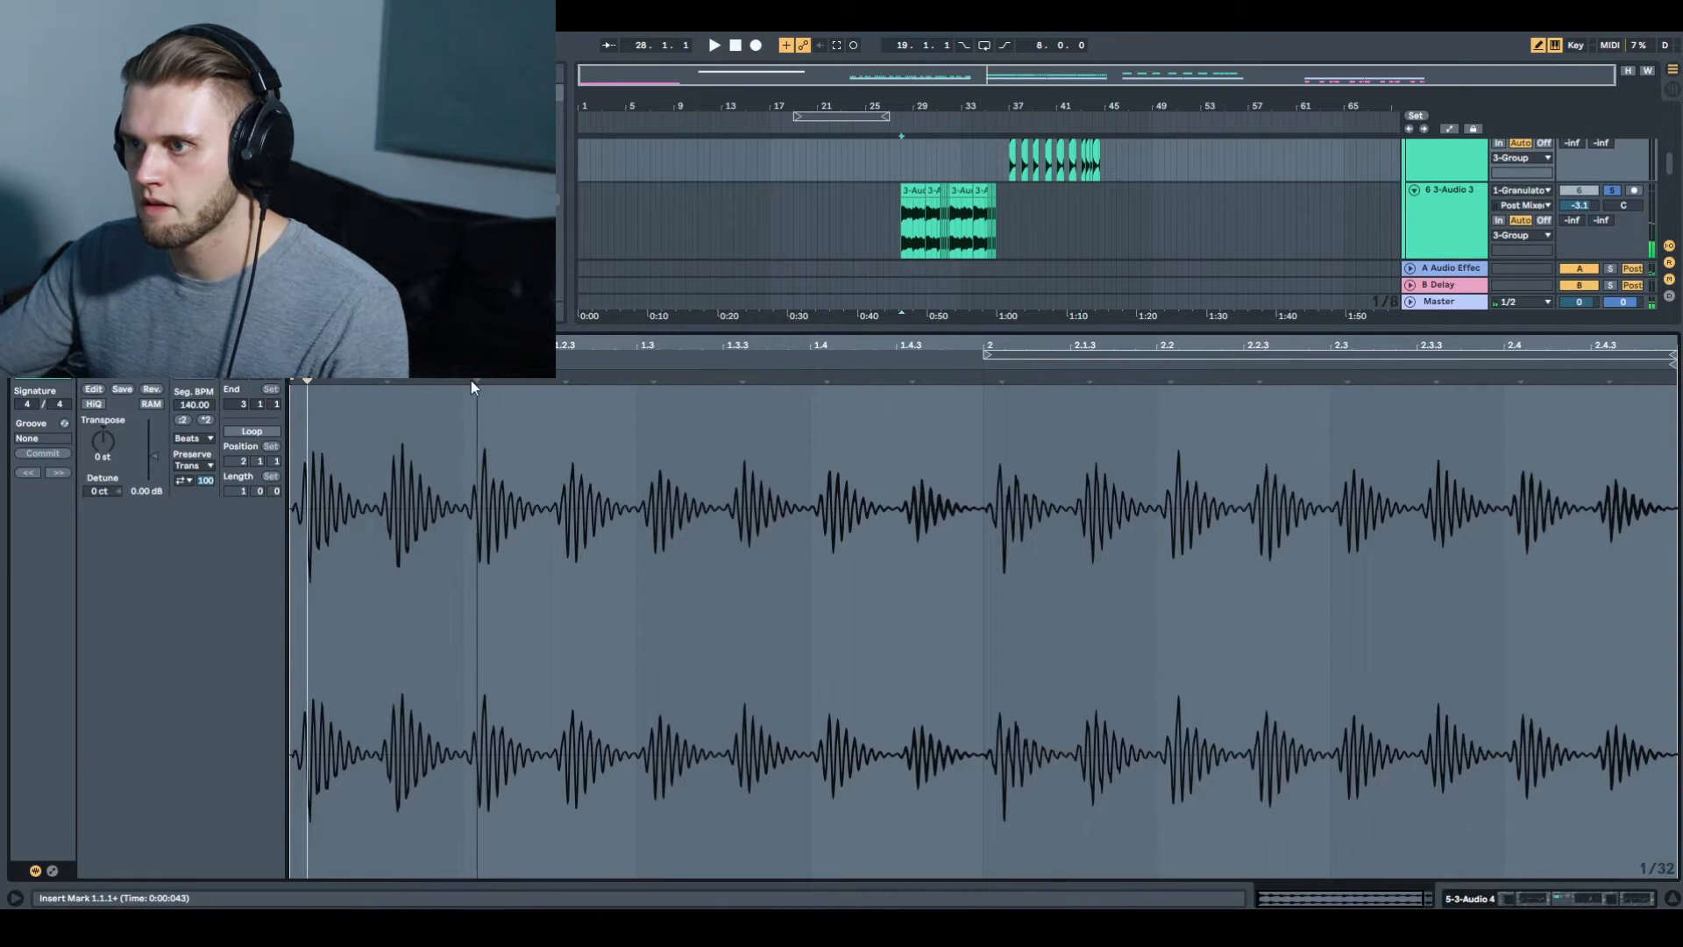
# Try warping the clip's third hit earlier to 1.1.4, audition it, and remove the added warp markers
pyautogui.moveTo(471, 381)
pyautogui.mouseDown()
pyautogui.moveTo(360, 382)
pyautogui.moveTo(444, 385)
pyautogui.mouseUp()
pyautogui.press('space')
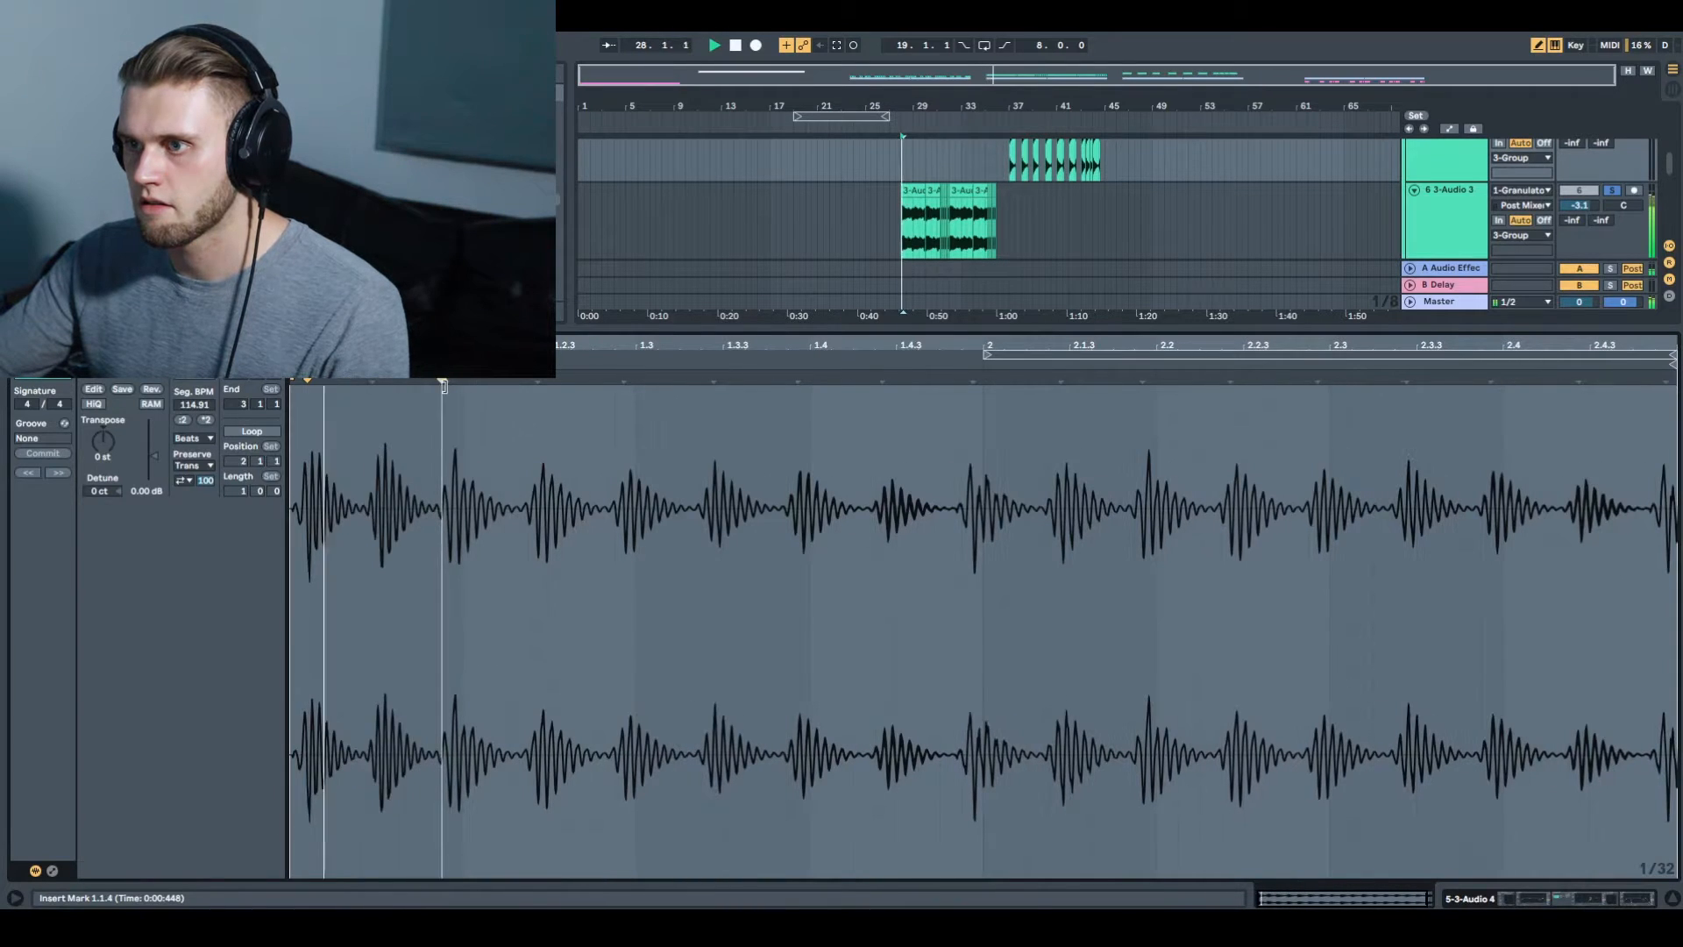
pyautogui.press('space')
pyautogui.doubleClick(444, 384)
pyautogui.press('space')
pyautogui.press('space')
pyautogui.click(308, 381)
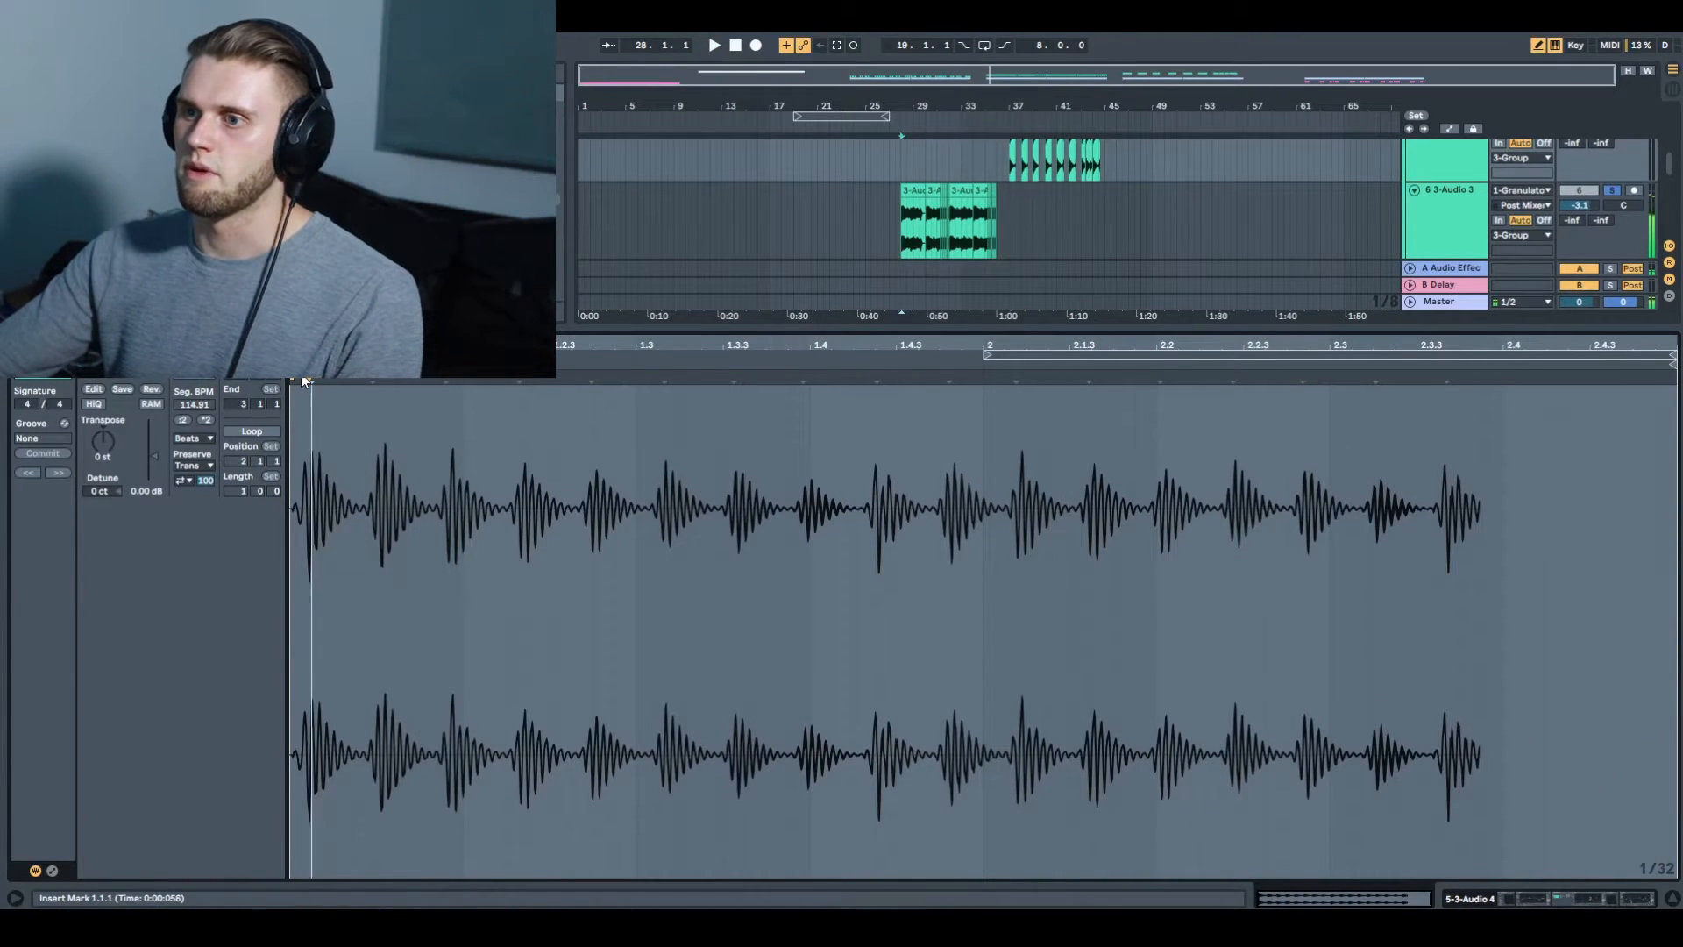
pyautogui.doubleClick(305, 381)
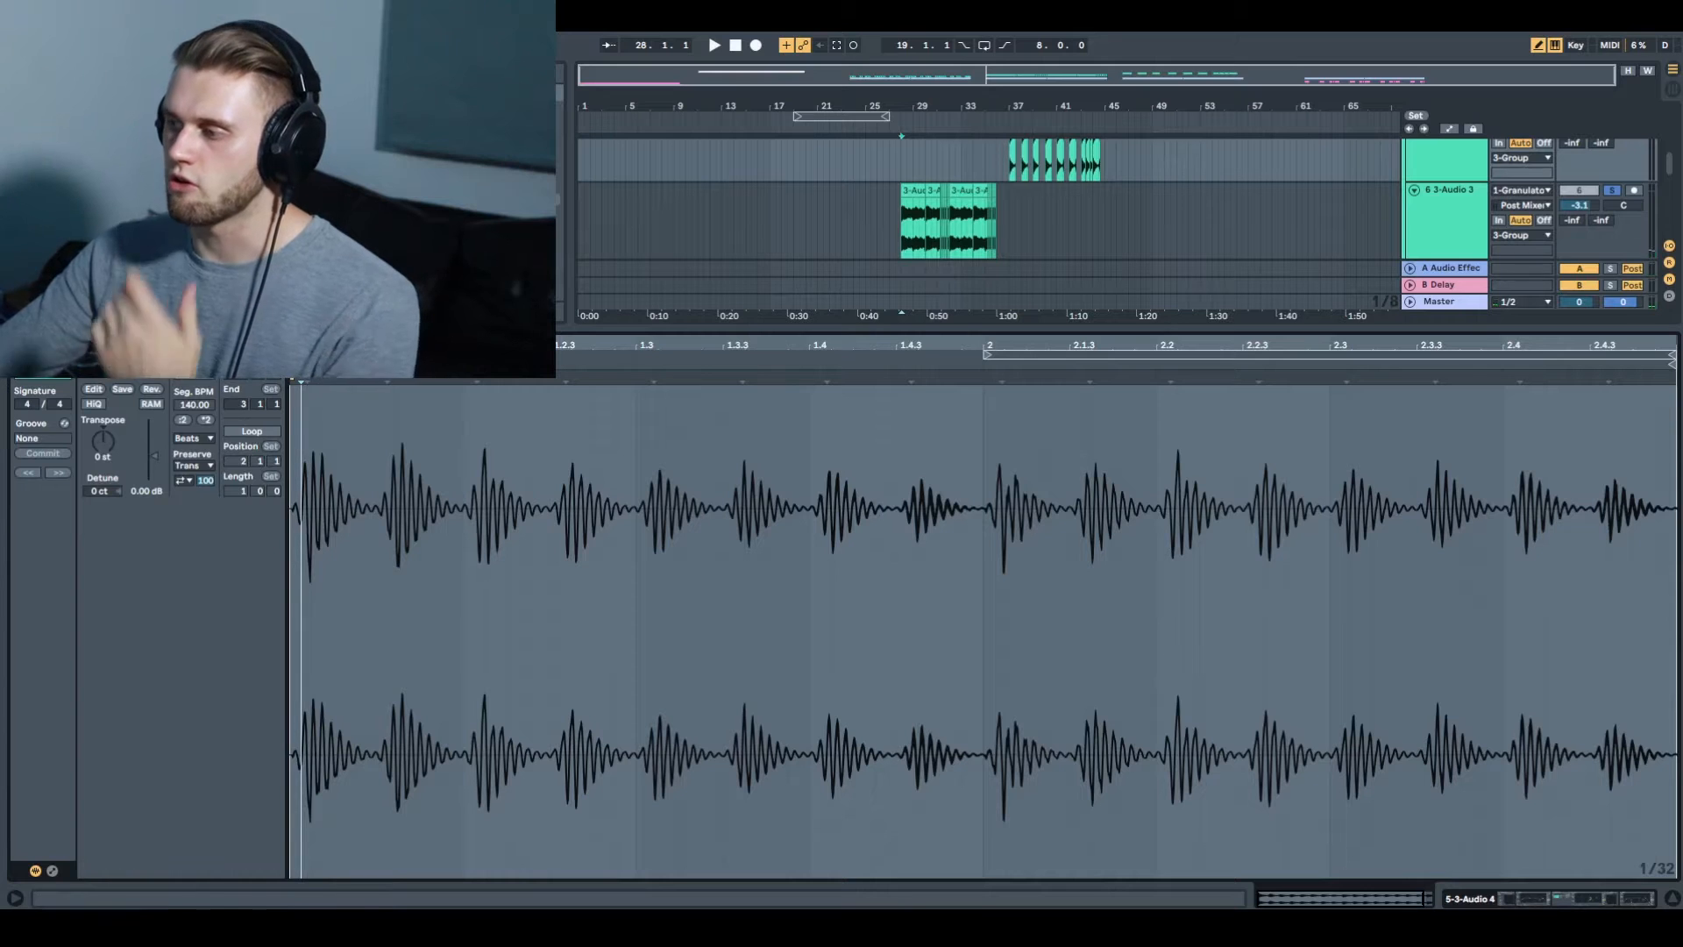
# Reopen the first clip on track 3-Audio 3 and play it with the track soloed
pyautogui.click(1673, 898)
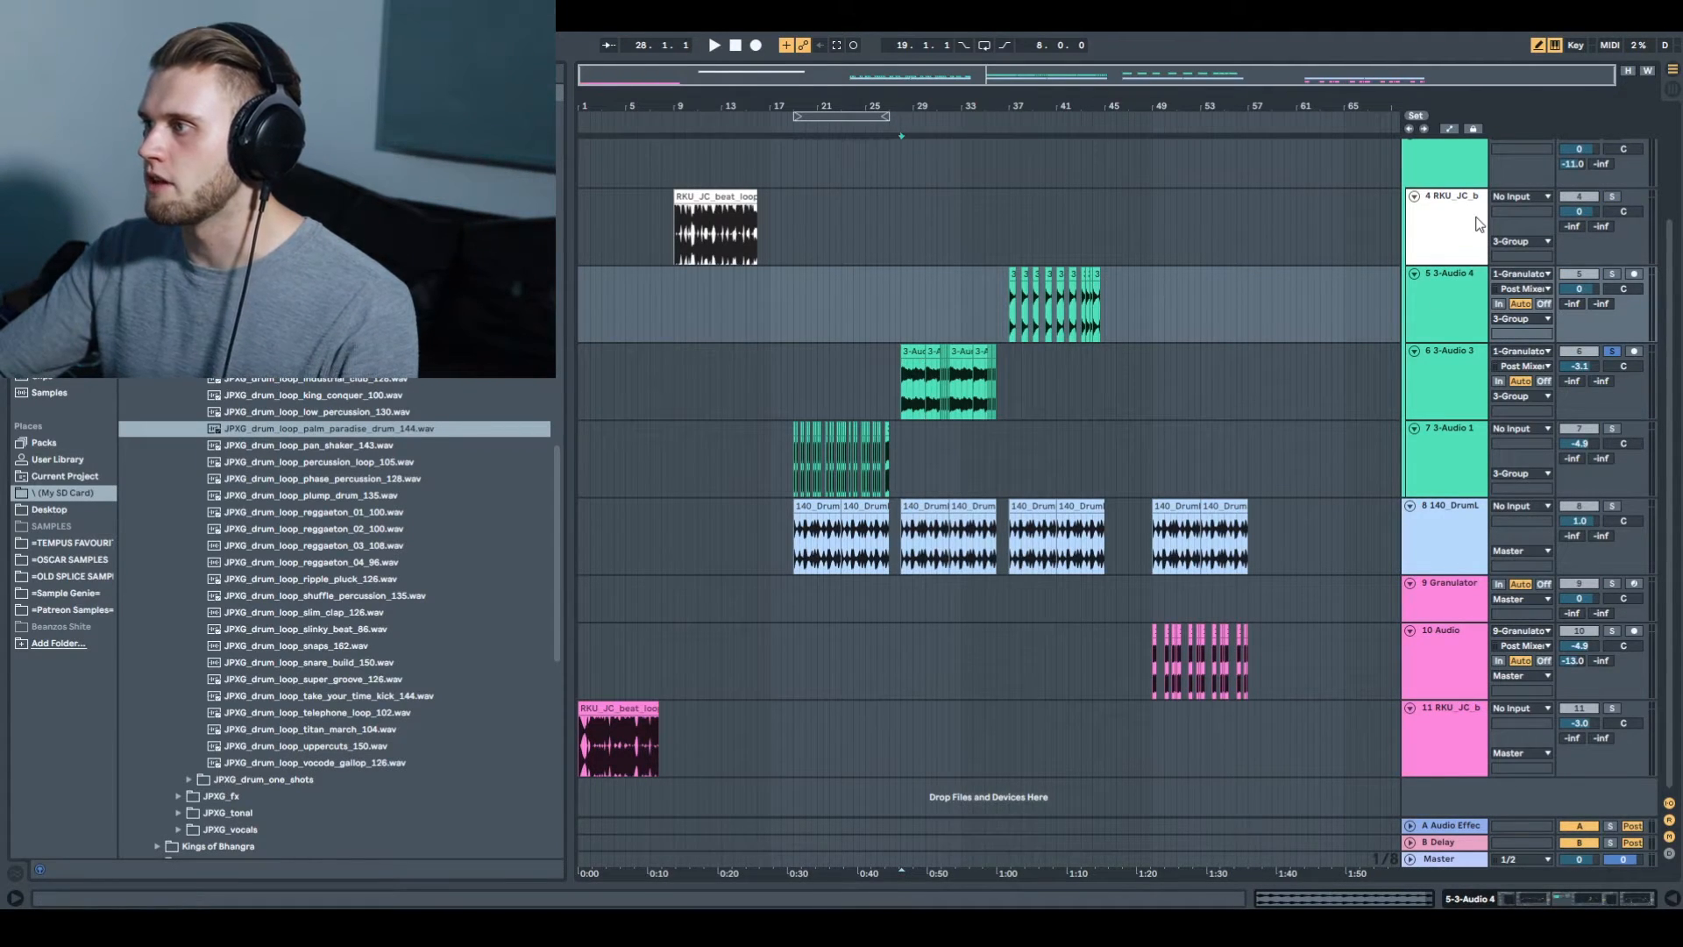
pyautogui.click(1612, 352)
pyautogui.click(1458, 221)
pyautogui.doubleClick(913, 351)
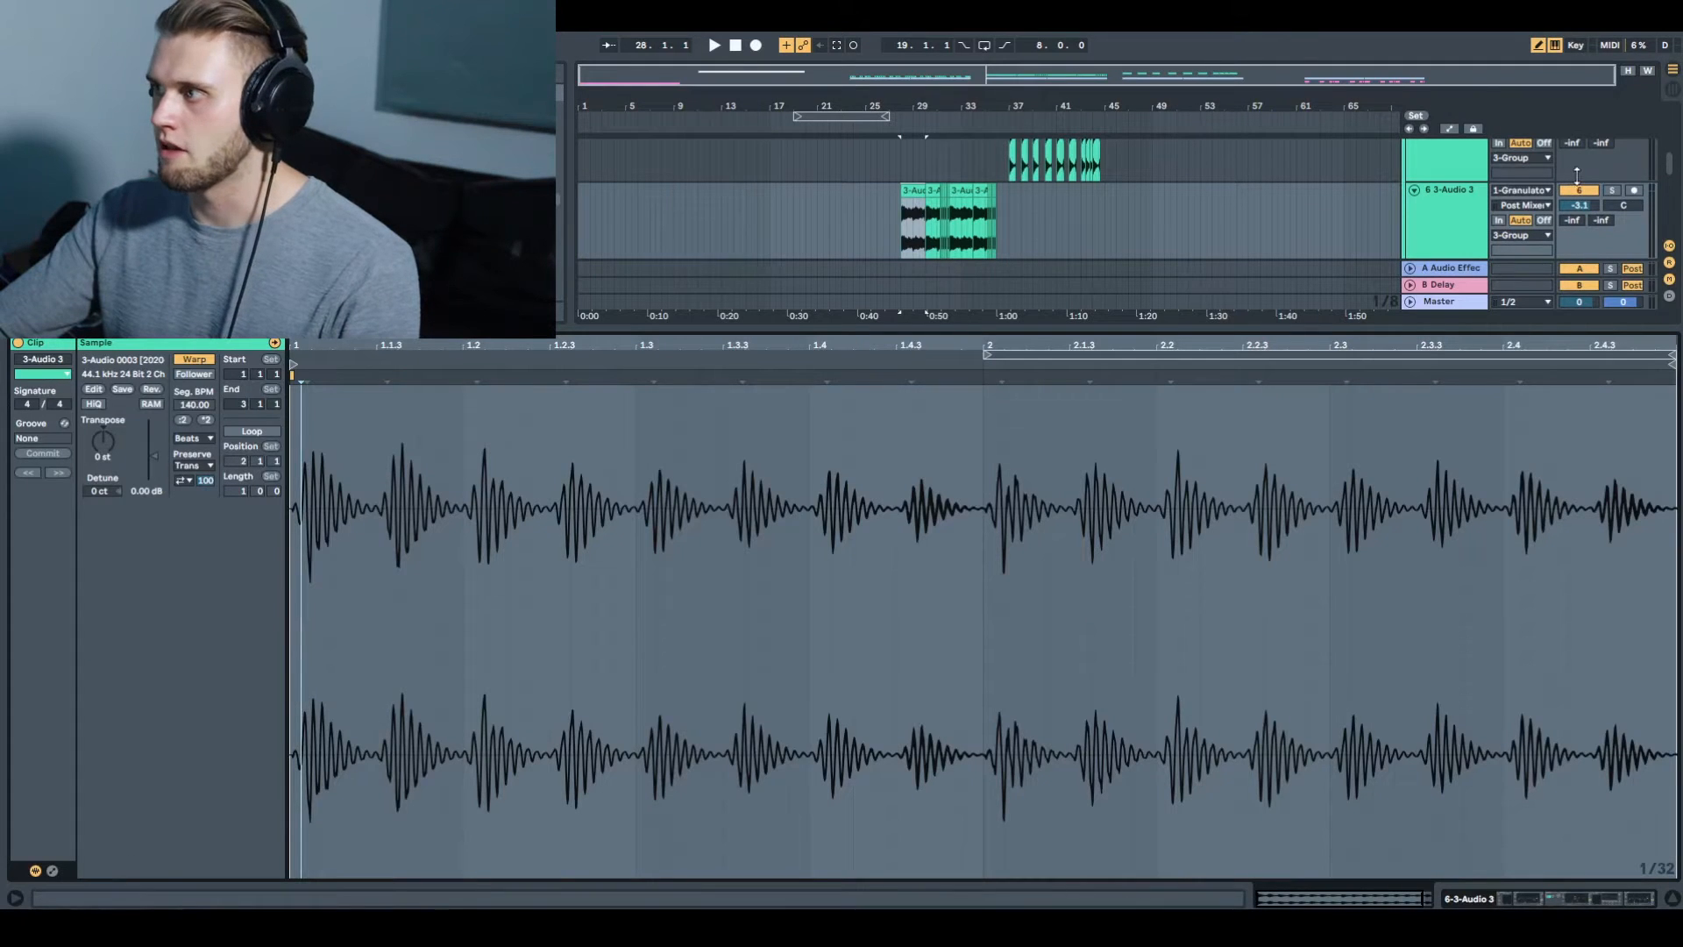
pyautogui.click(1612, 190)
pyautogui.press('space')
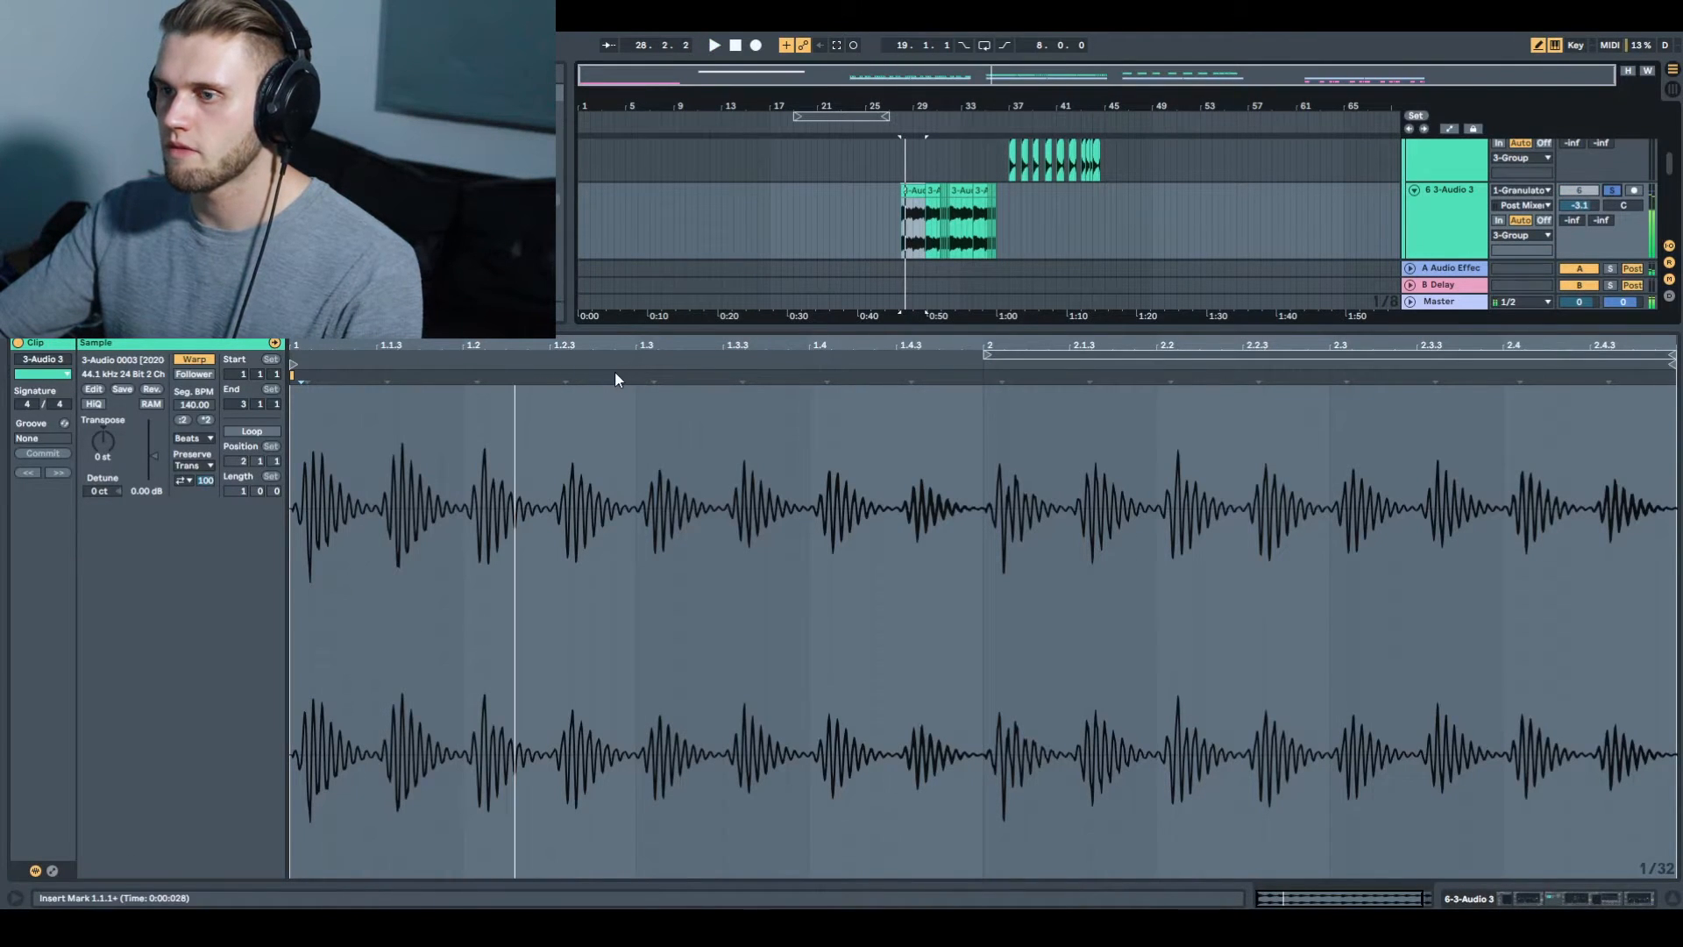
# Set the clip's editing grid to 1/8 triplets
pyautogui.rightClick(421, 425)
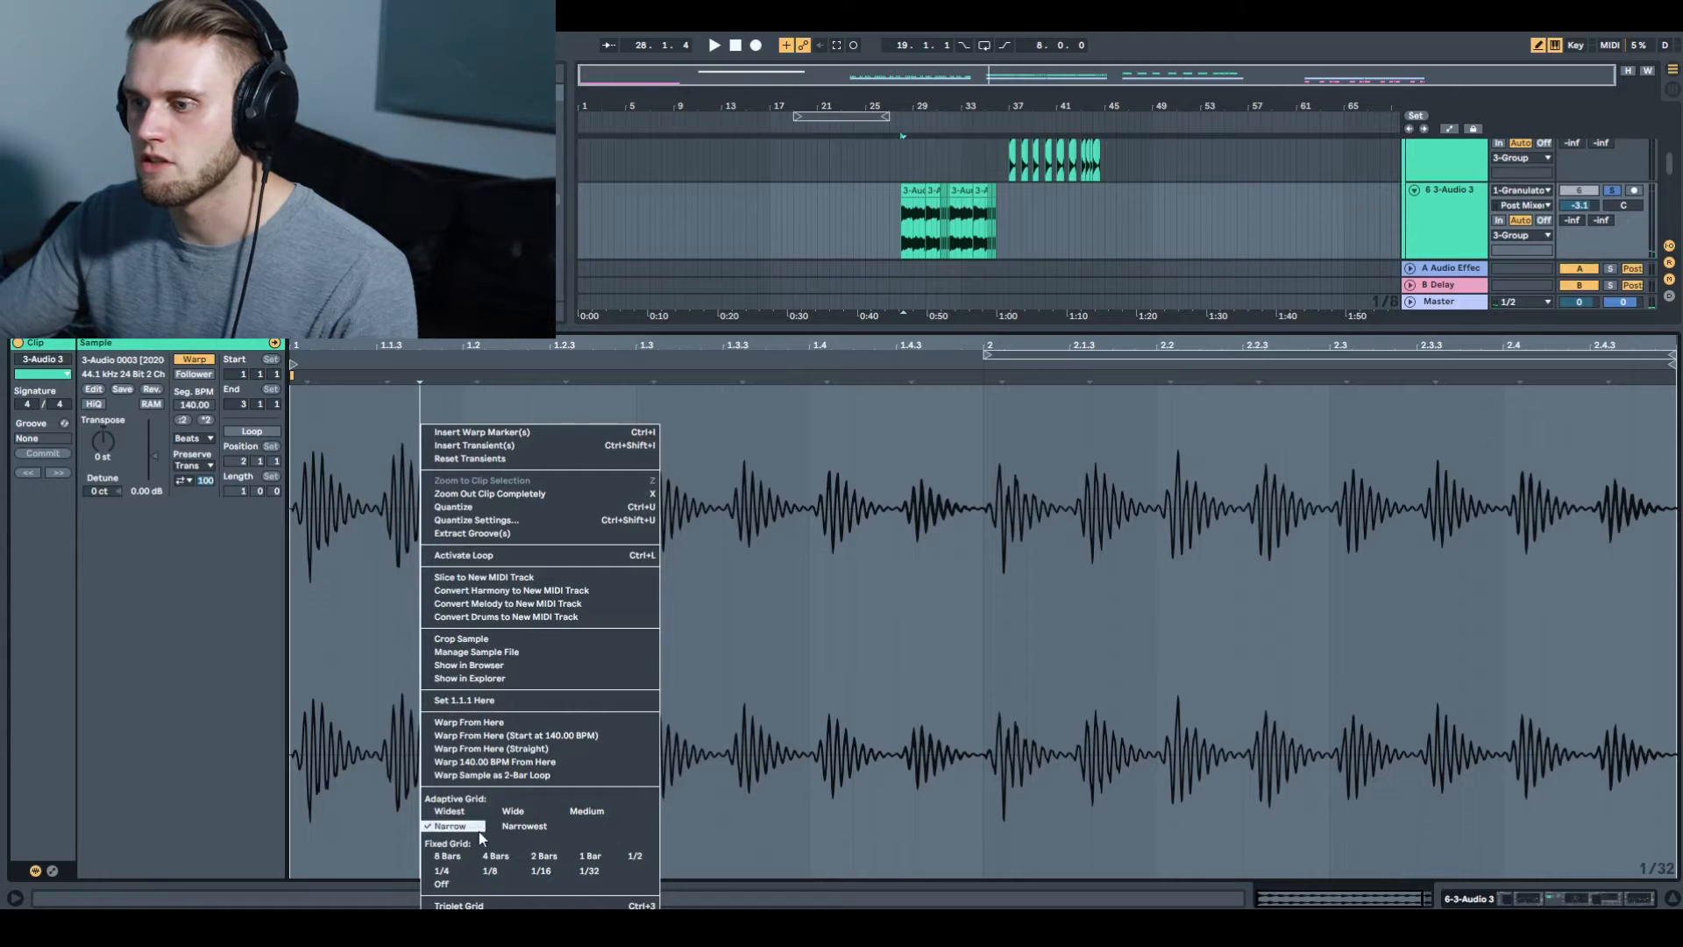
pyautogui.click(461, 905)
pyautogui.rightClick(342, 402)
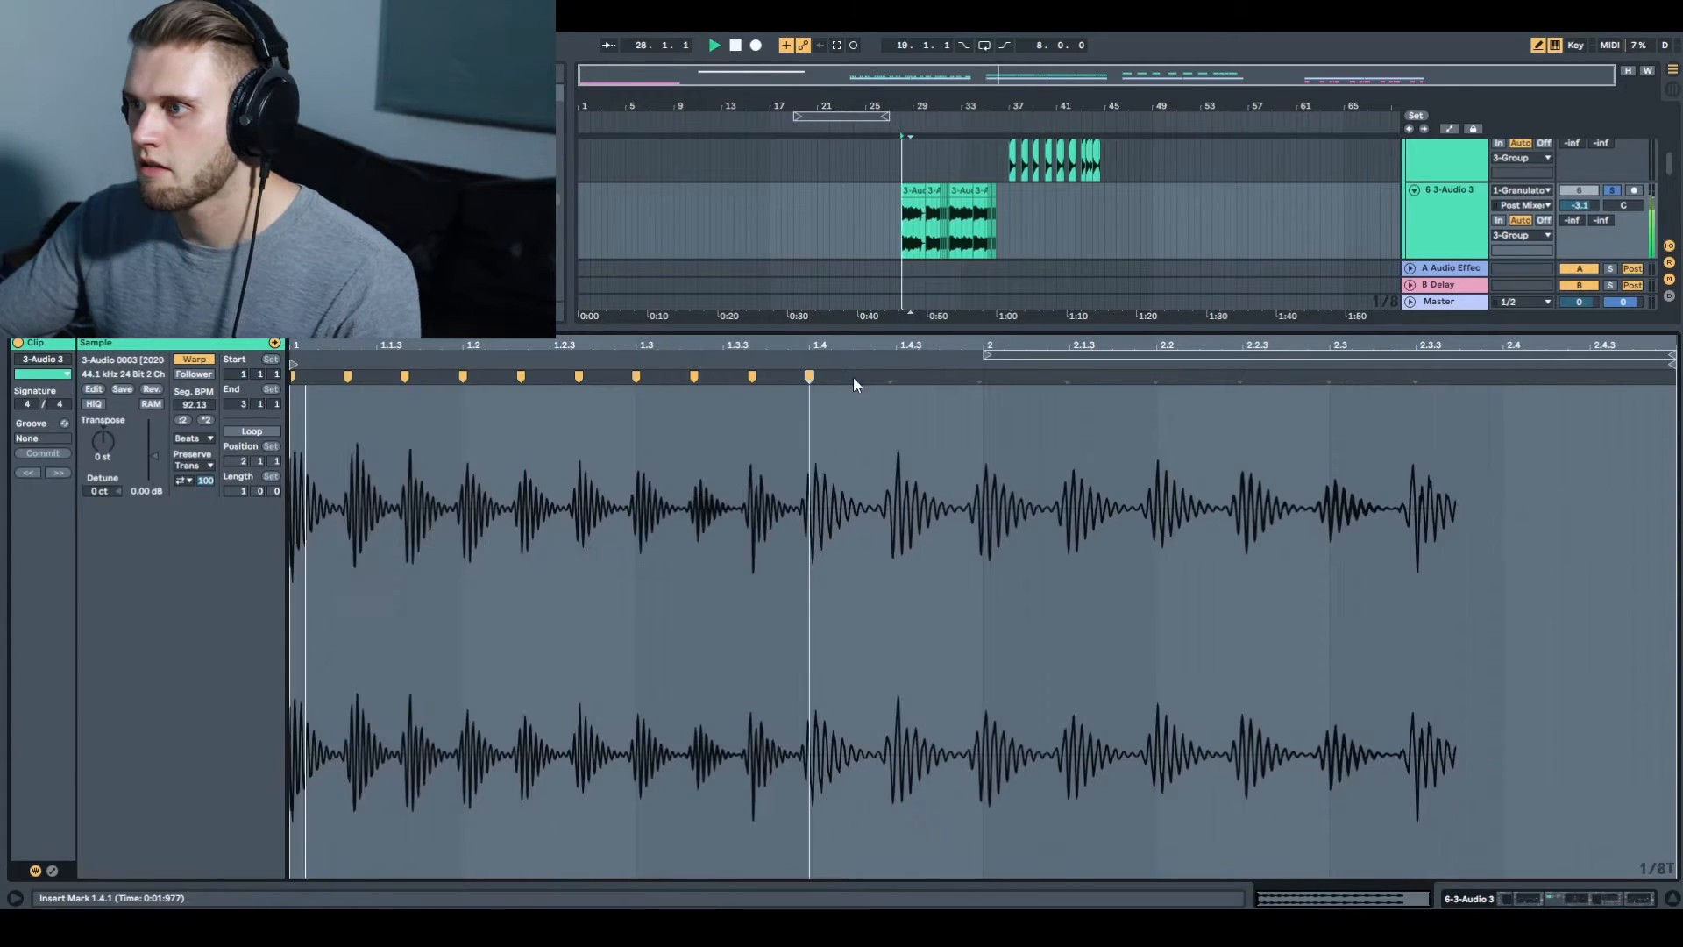
# Try warping the hits onto consecutive 1/8-triplet grid lines, move the second marker to 1.1.3, and undo these warp changes
pyautogui.moveTo(889, 383); pyautogui.dragTo(875, 384)
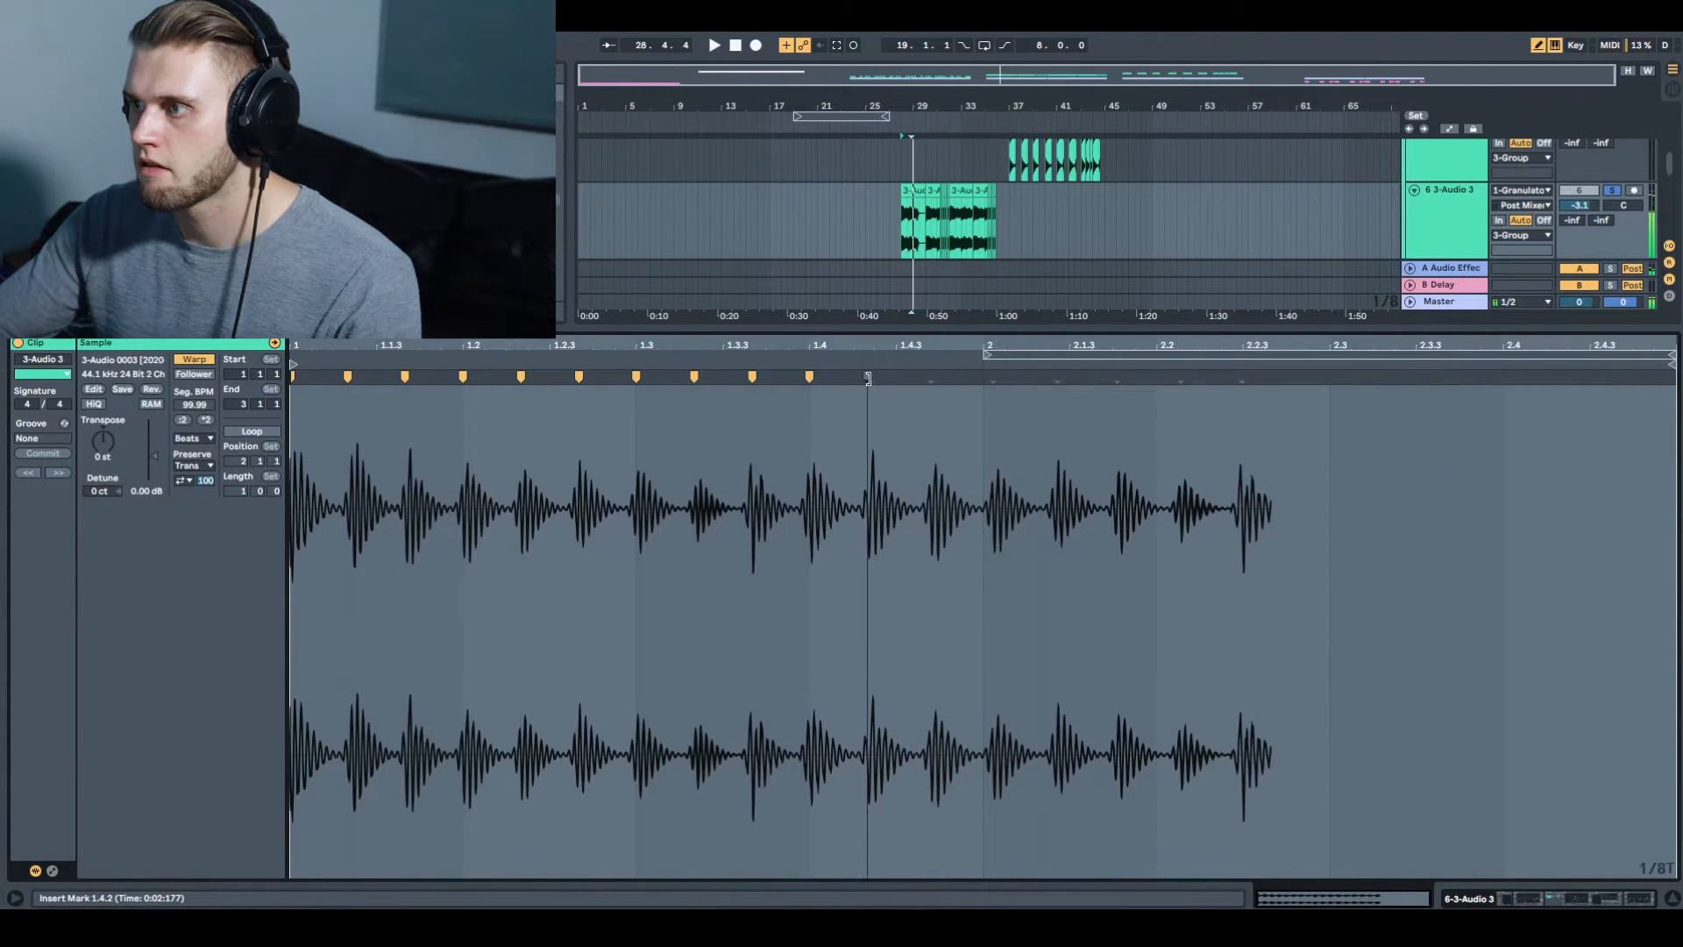
pyautogui.moveTo(348, 377); pyautogui.dragTo(398, 376)
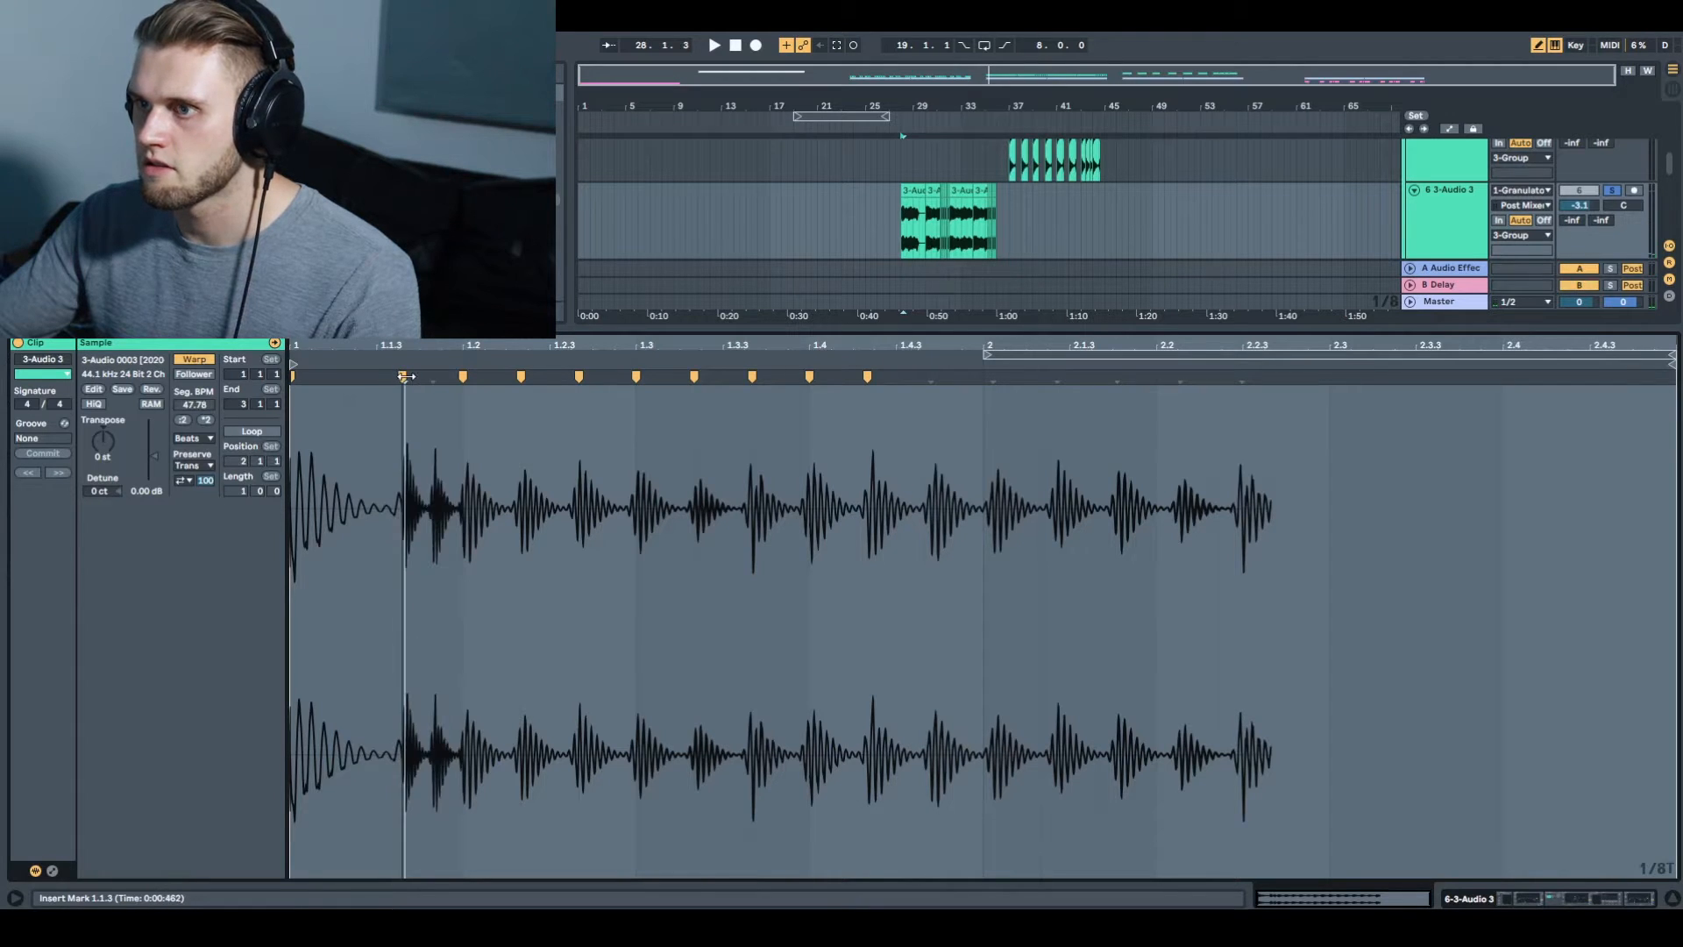
pyautogui.hotkey('ctrl', 'z')
pyautogui.hotkey('ctrl', 'z')
pyautogui.hotkey('ctrl', 'z')
pyautogui.hotkey('ctrl', 'z')
pyautogui.hotkey('ctrl', 'z')
pyautogui.hotkey('ctrl', 'z')
pyautogui.hotkey('ctrl', 'z')
pyautogui.hotkey('ctrl', 'z')
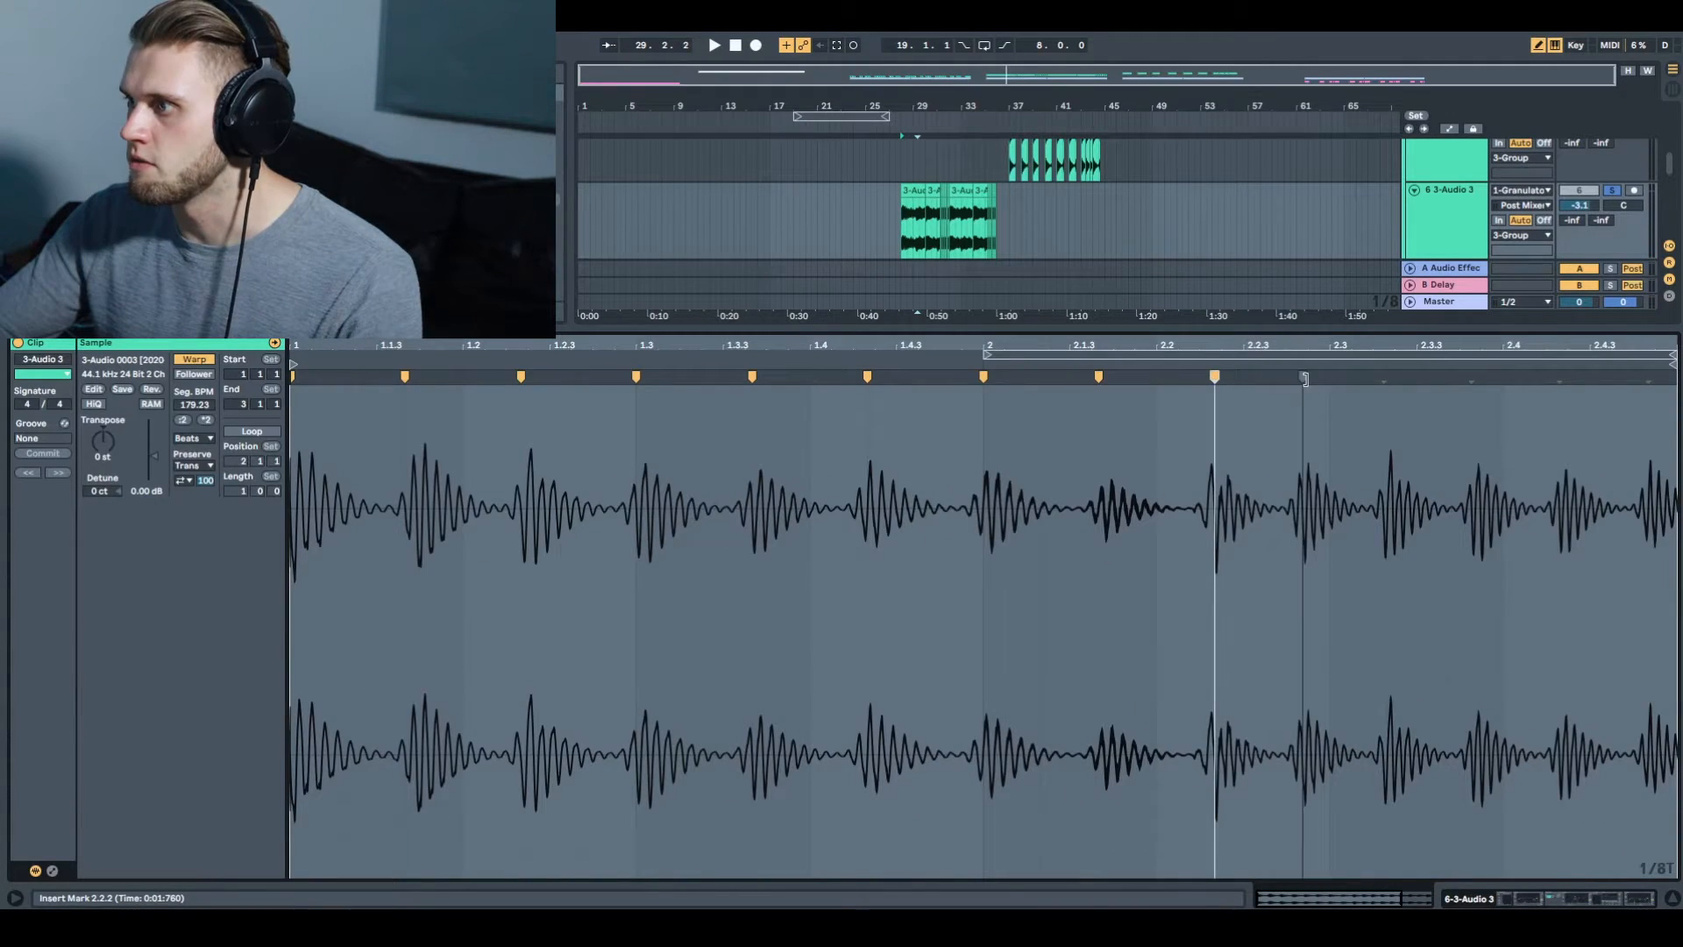
# Warp the hit just before 2.3 onto that grid line, continuing the spacing of every second triplet division, and play the clip
pyautogui.moveTo(1304, 377); pyautogui.dragTo(1331, 377)
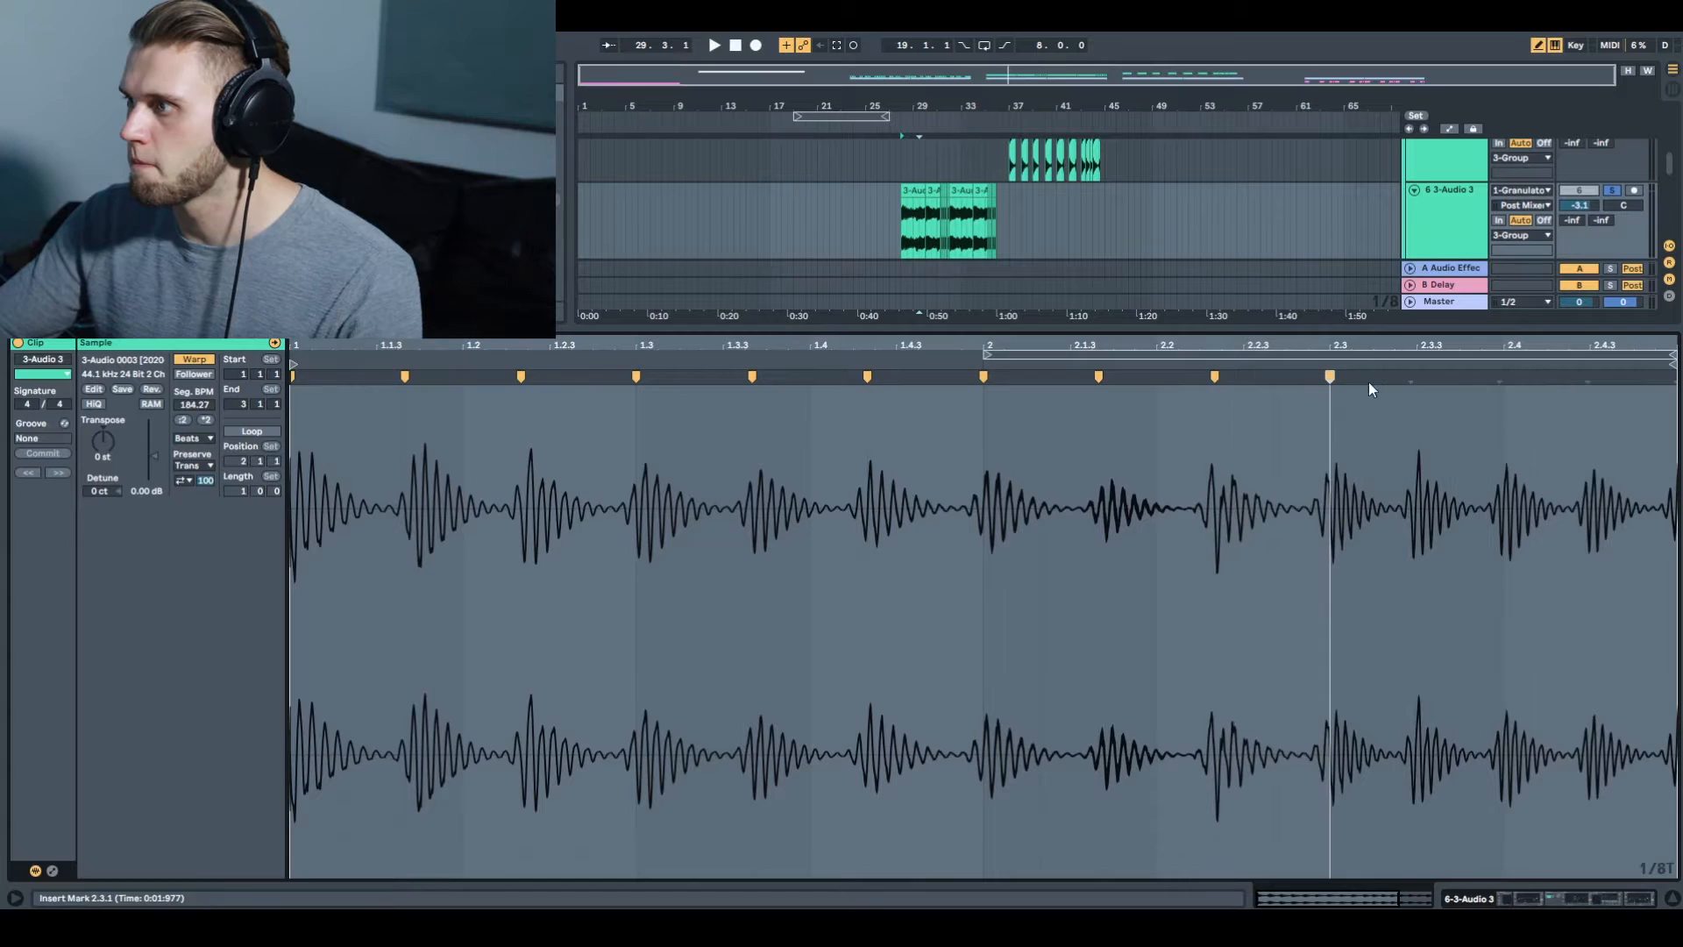
pyautogui.press('space')
# Try the Tones warp mode with a grain size of 100 on the clip, followed by Re-Pitch mode
pyautogui.click(193, 438)
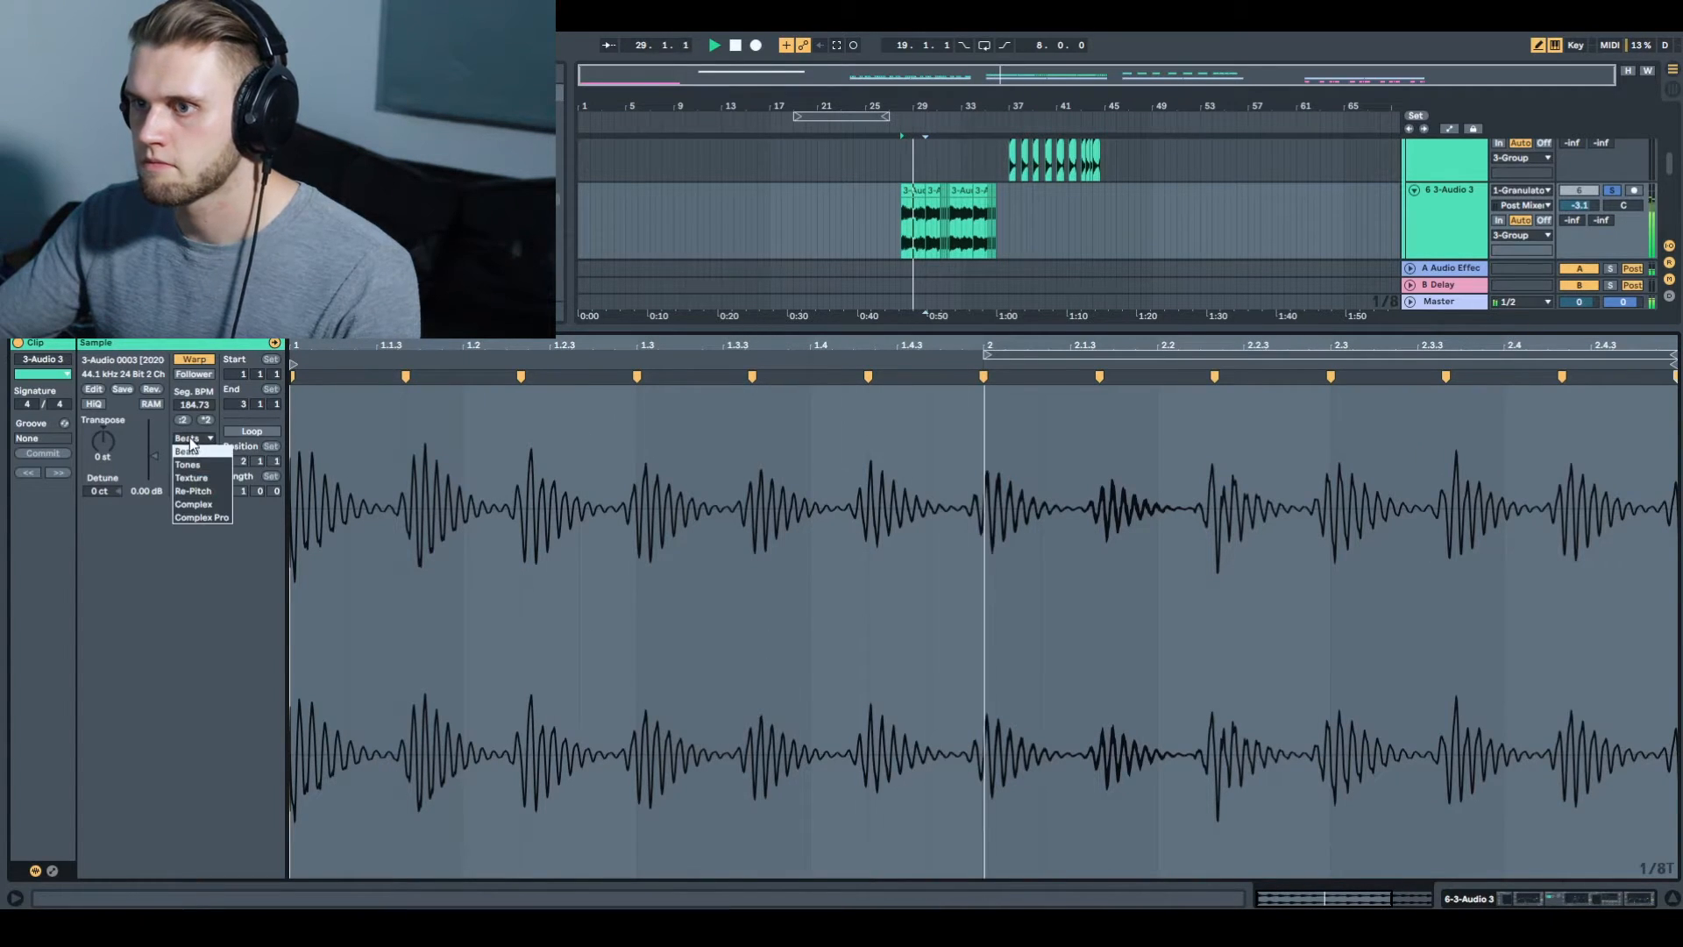
pyautogui.click(191, 450)
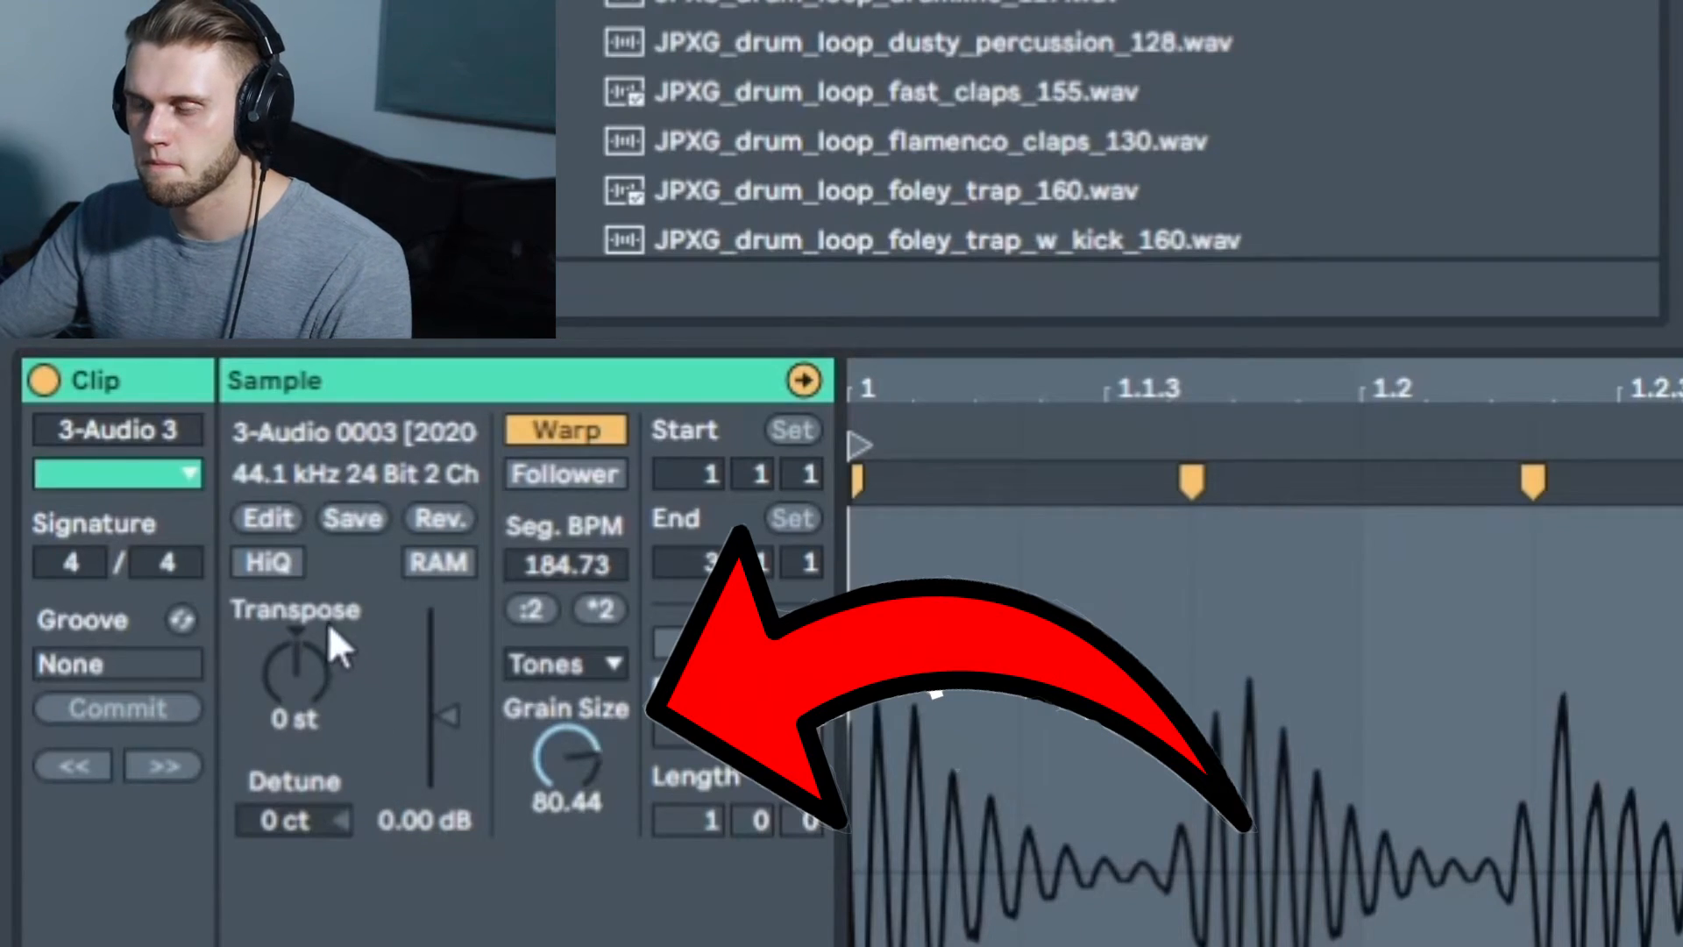
pyautogui.moveTo(576, 767); pyautogui.dragTo(576, 741)
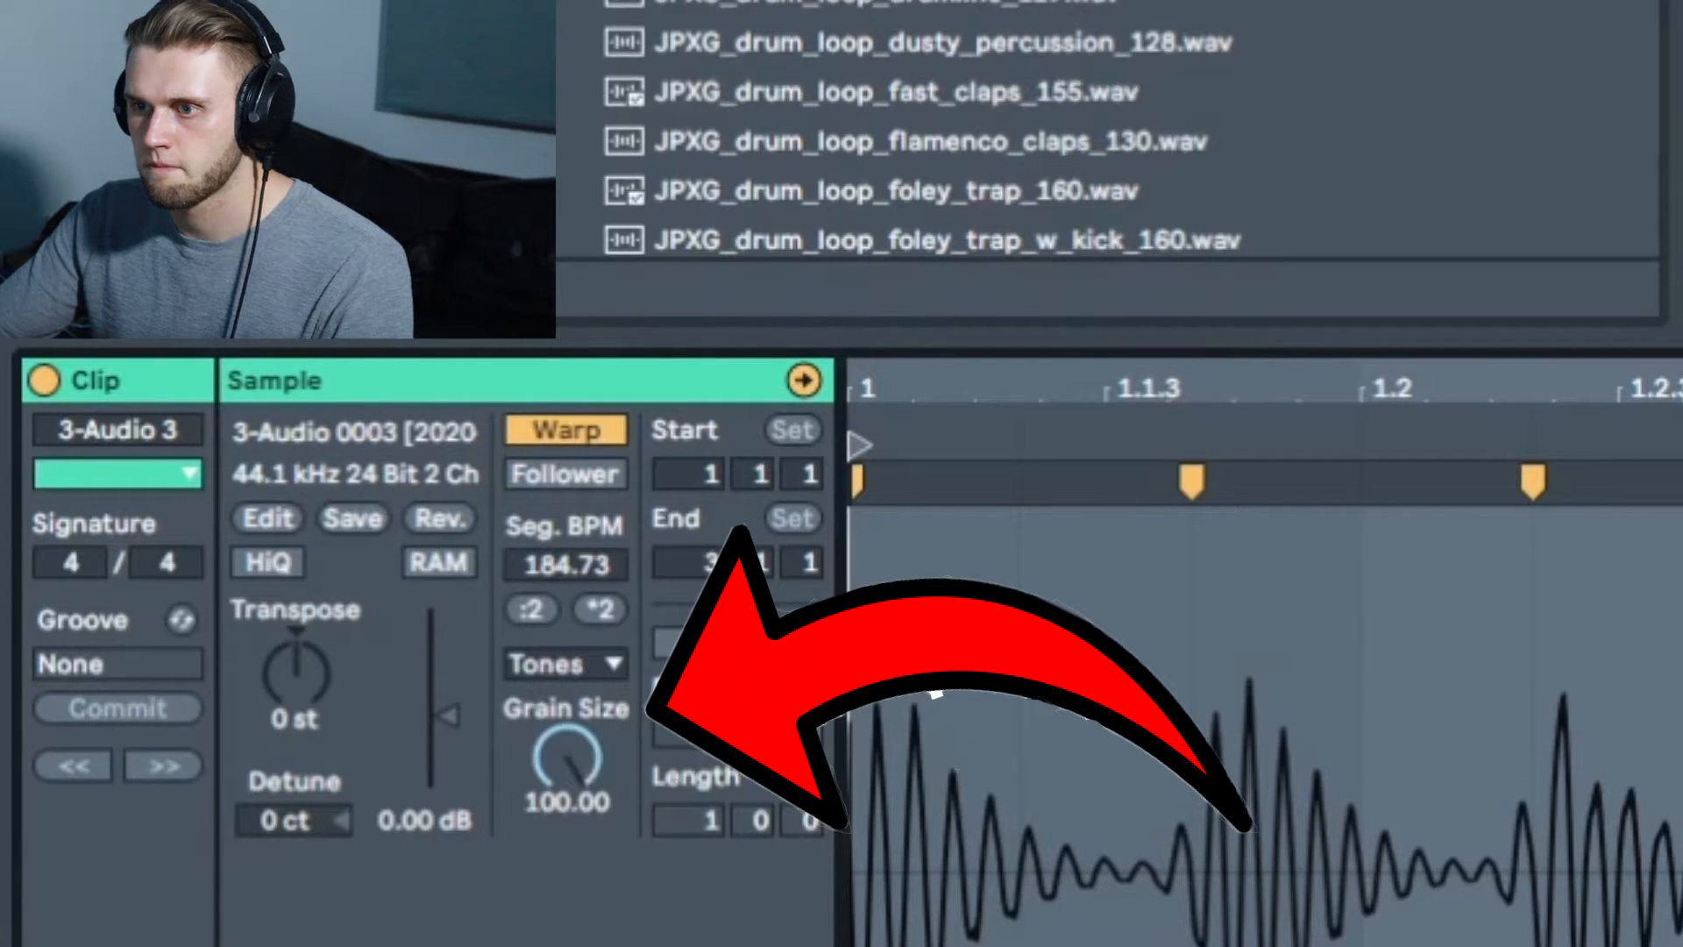
pyautogui.click(591, 669)
pyautogui.click(566, 830)
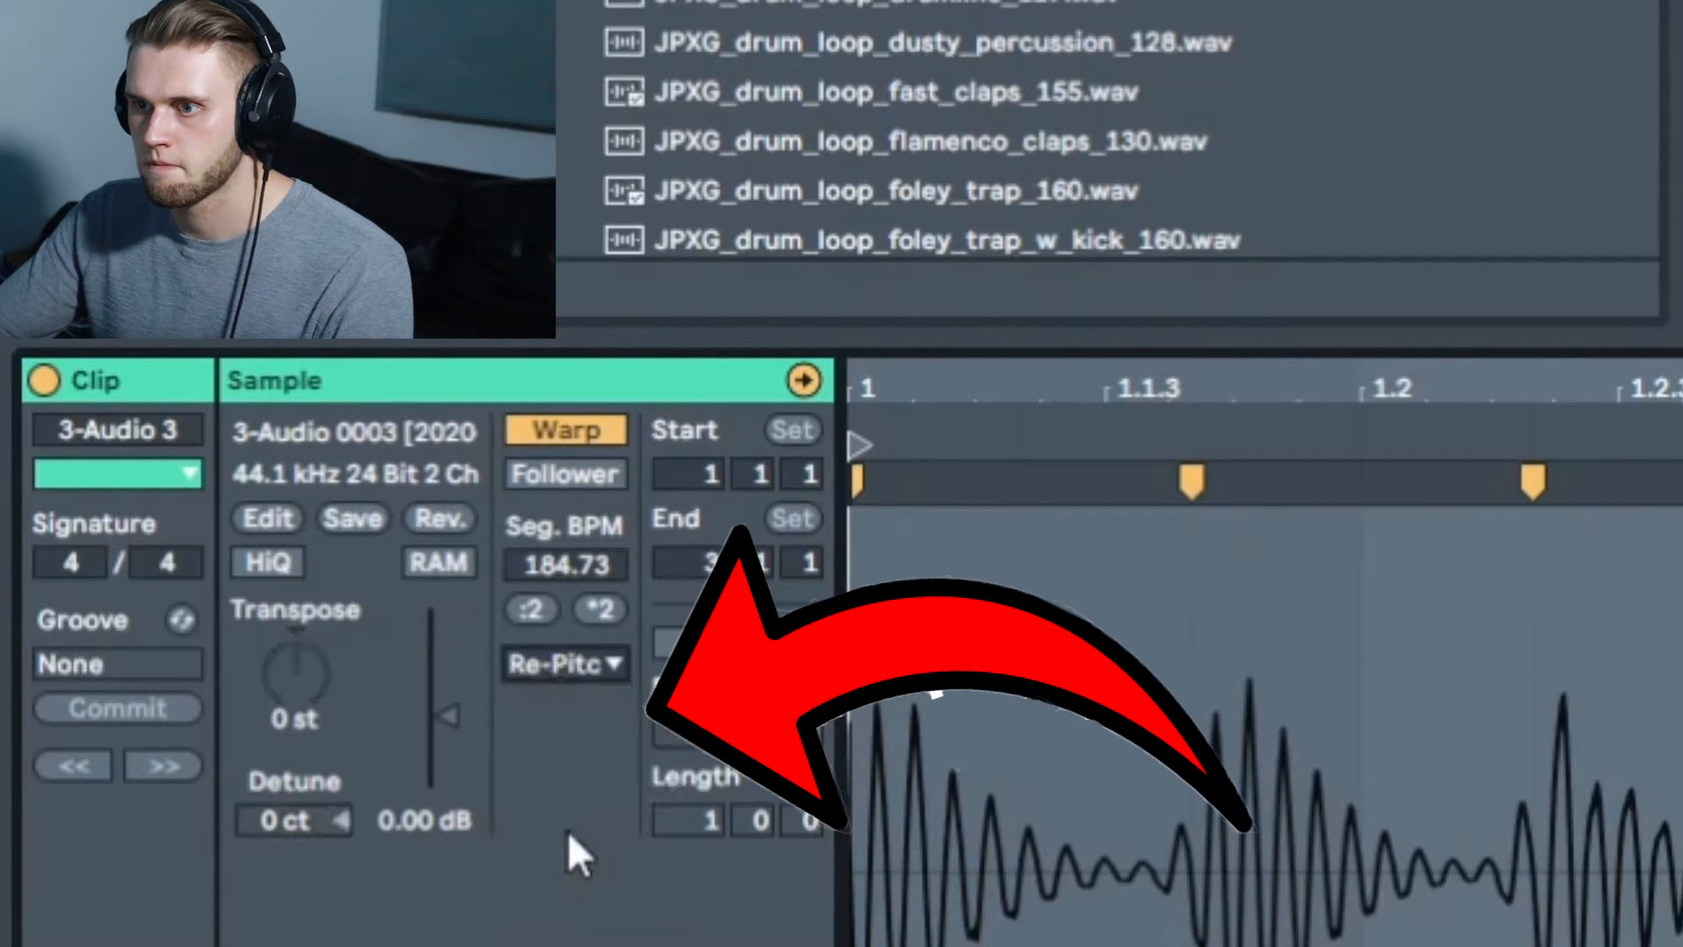
# Set the clip's warp mode to Texture with a grain size of 122.30 and a flux of 0
pyautogui.click(575, 665)
pyautogui.click(570, 780)
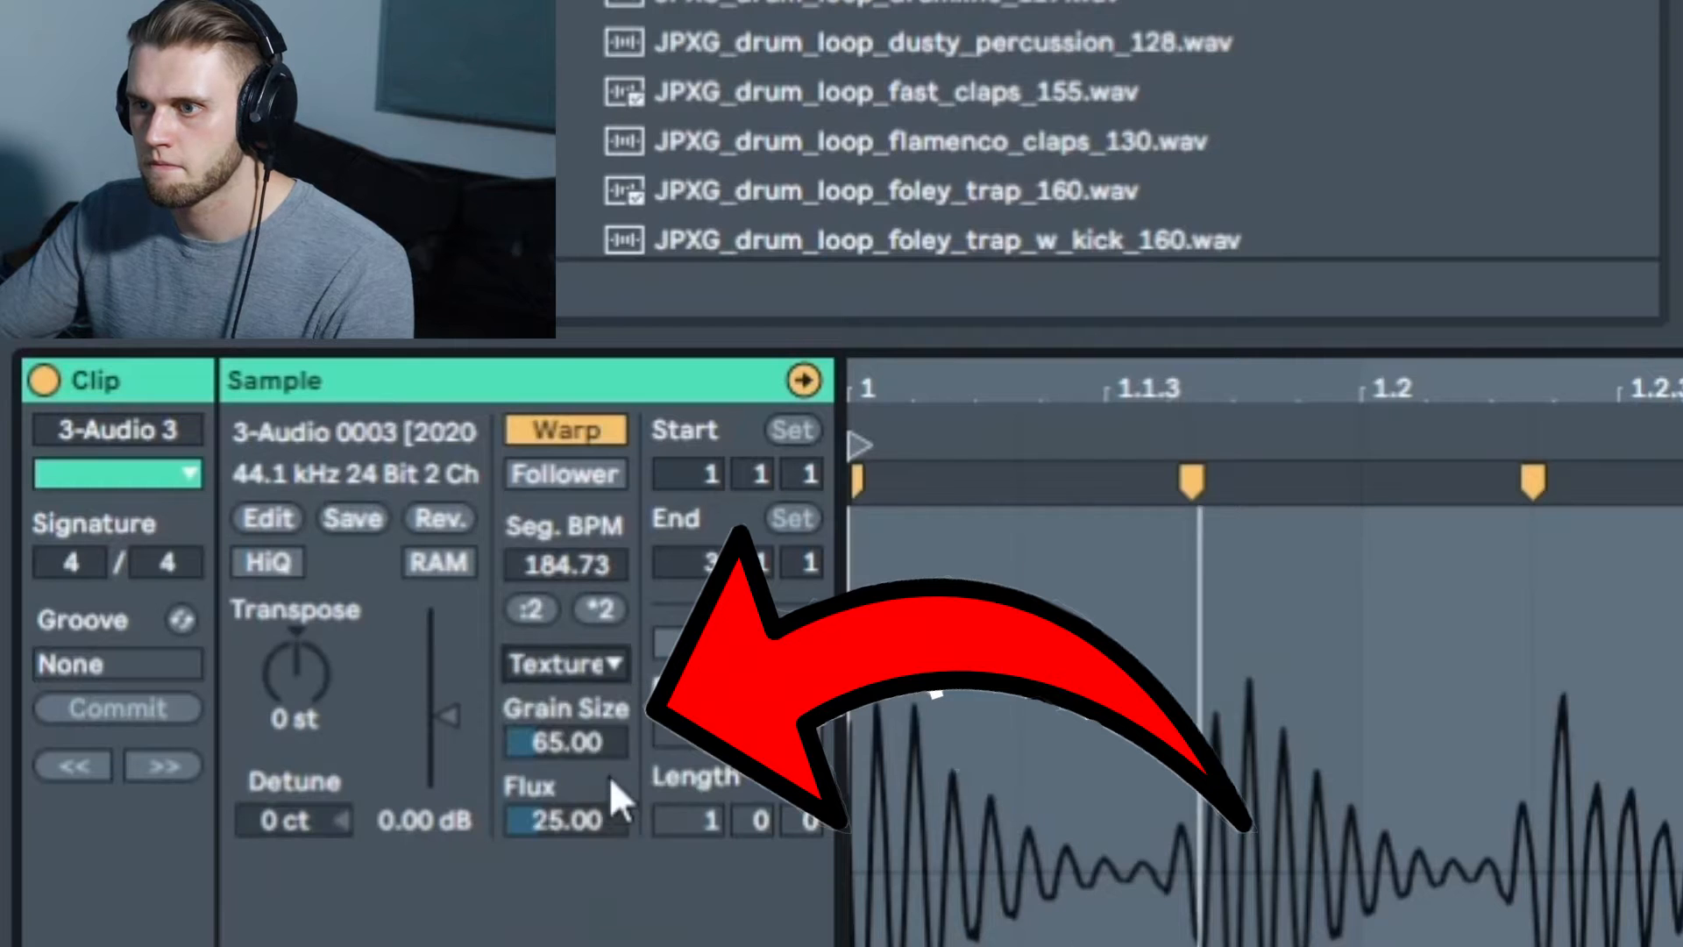
pyautogui.moveTo(563, 821); pyautogui.dragTo(563, 803)
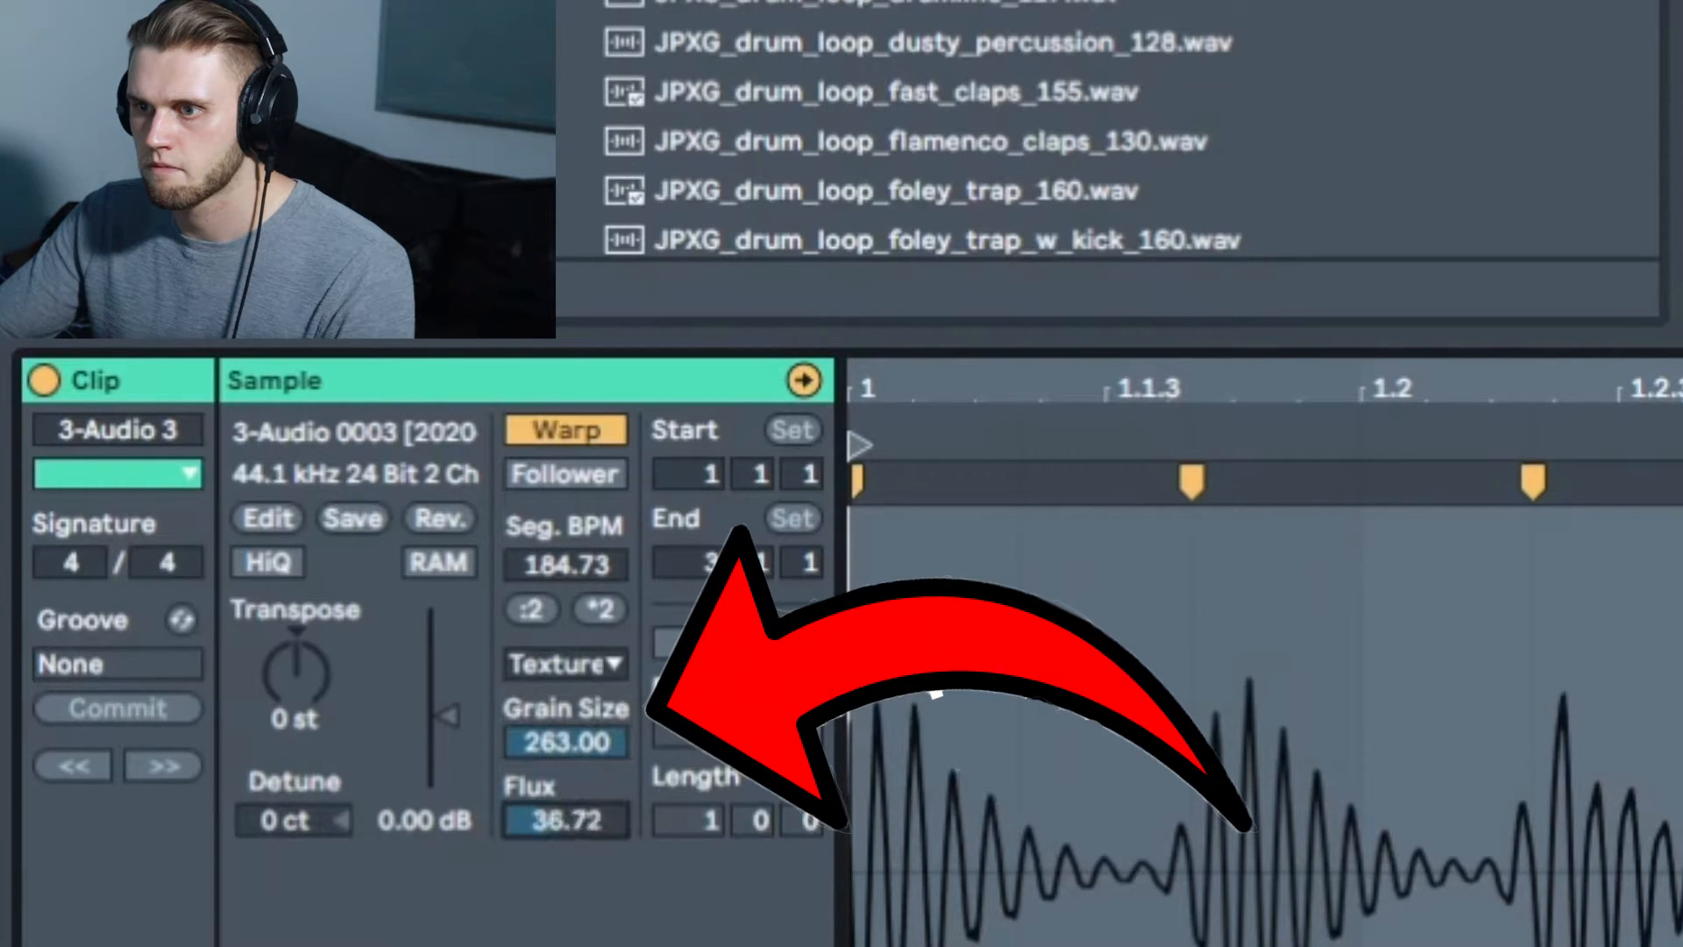
pyautogui.moveTo(566, 742); pyautogui.dragTo(570, 868)
pyautogui.moveTo(562, 752); pyautogui.dragTo(562, 701)
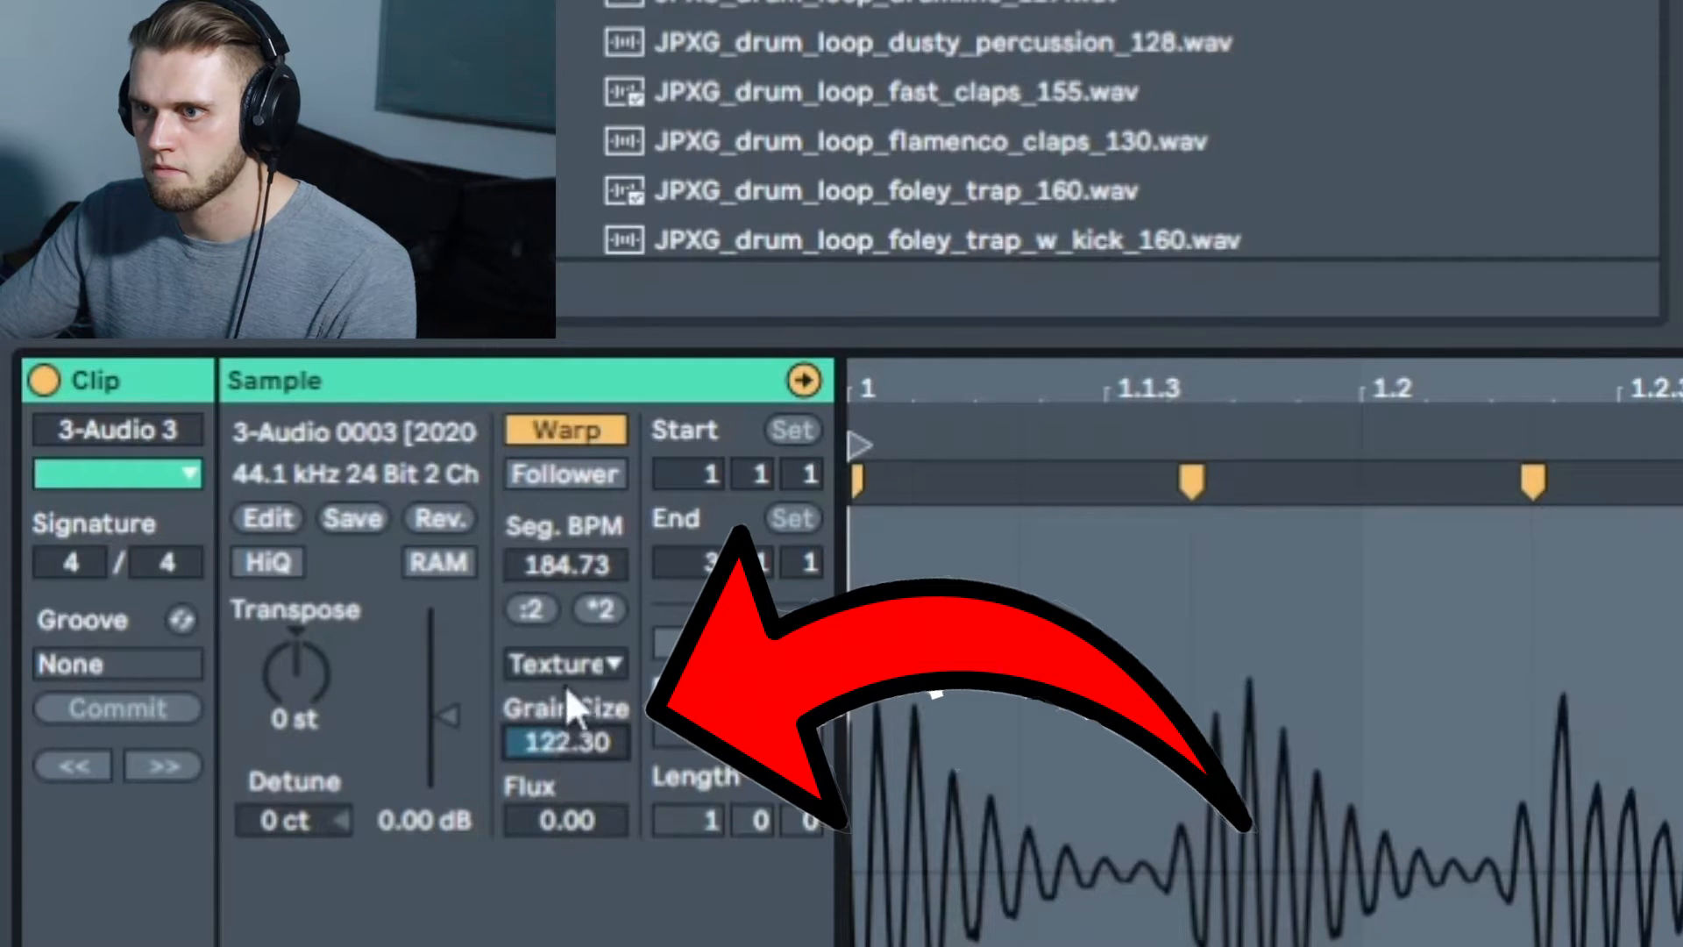
# Transpose the clip to -2 st and lower its Texture grain size
pyautogui.moveTo(296, 673); pyautogui.dragTo(296, 614)
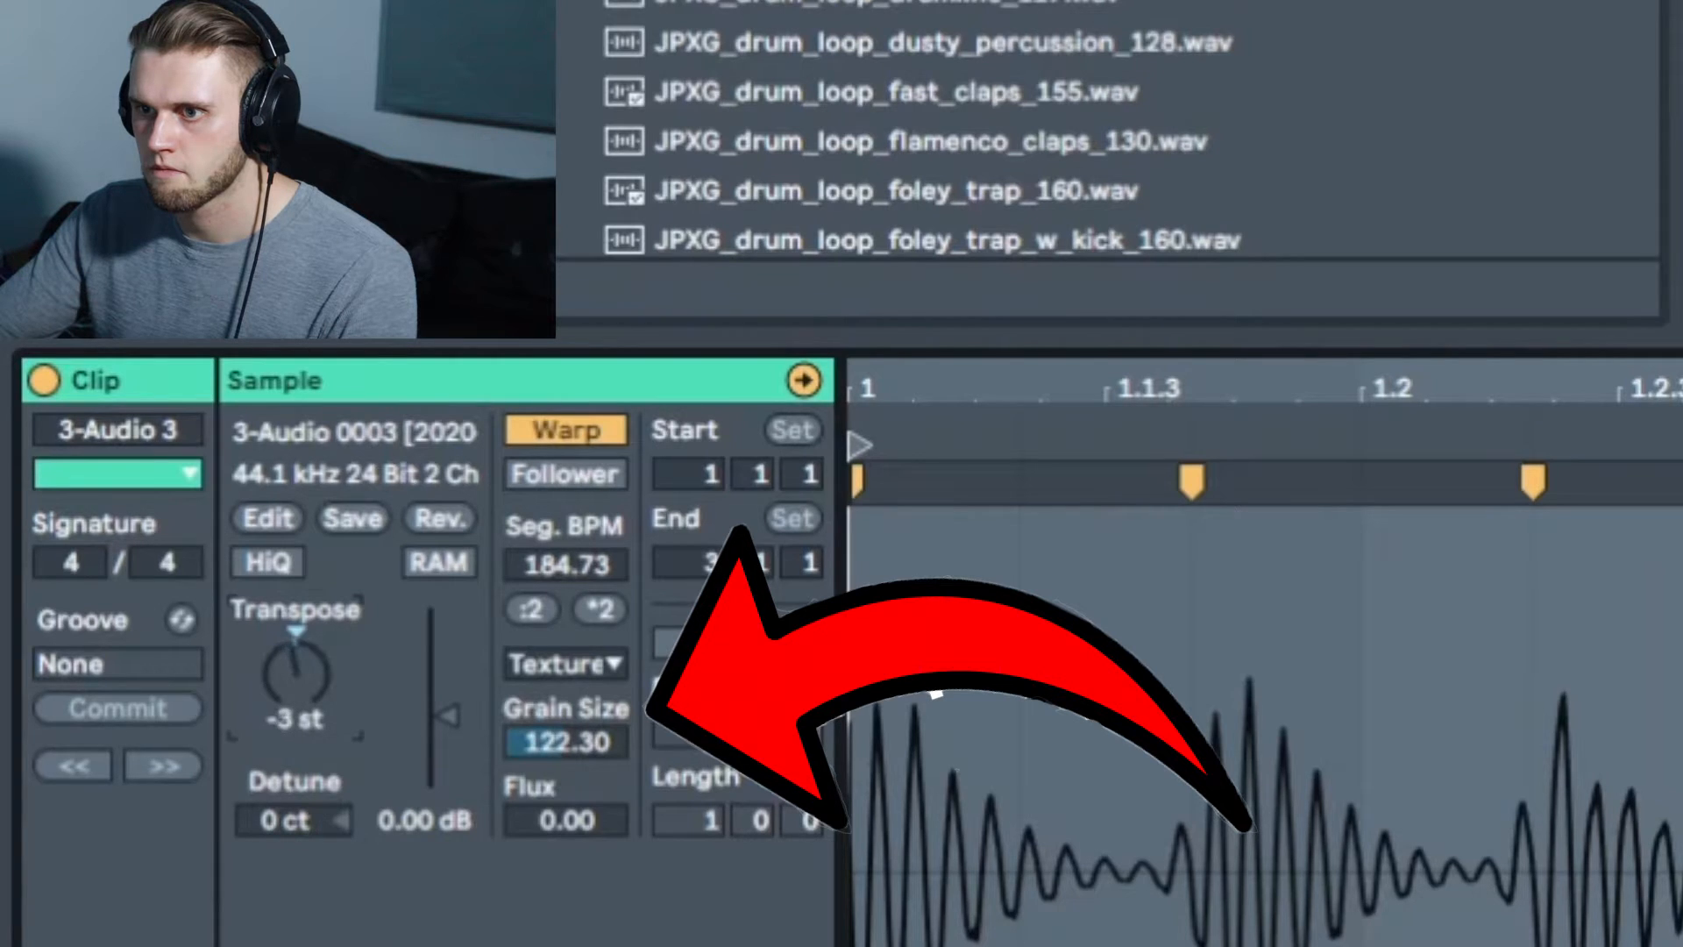
pyautogui.moveTo(297, 689); pyautogui.dragTo(296, 684)
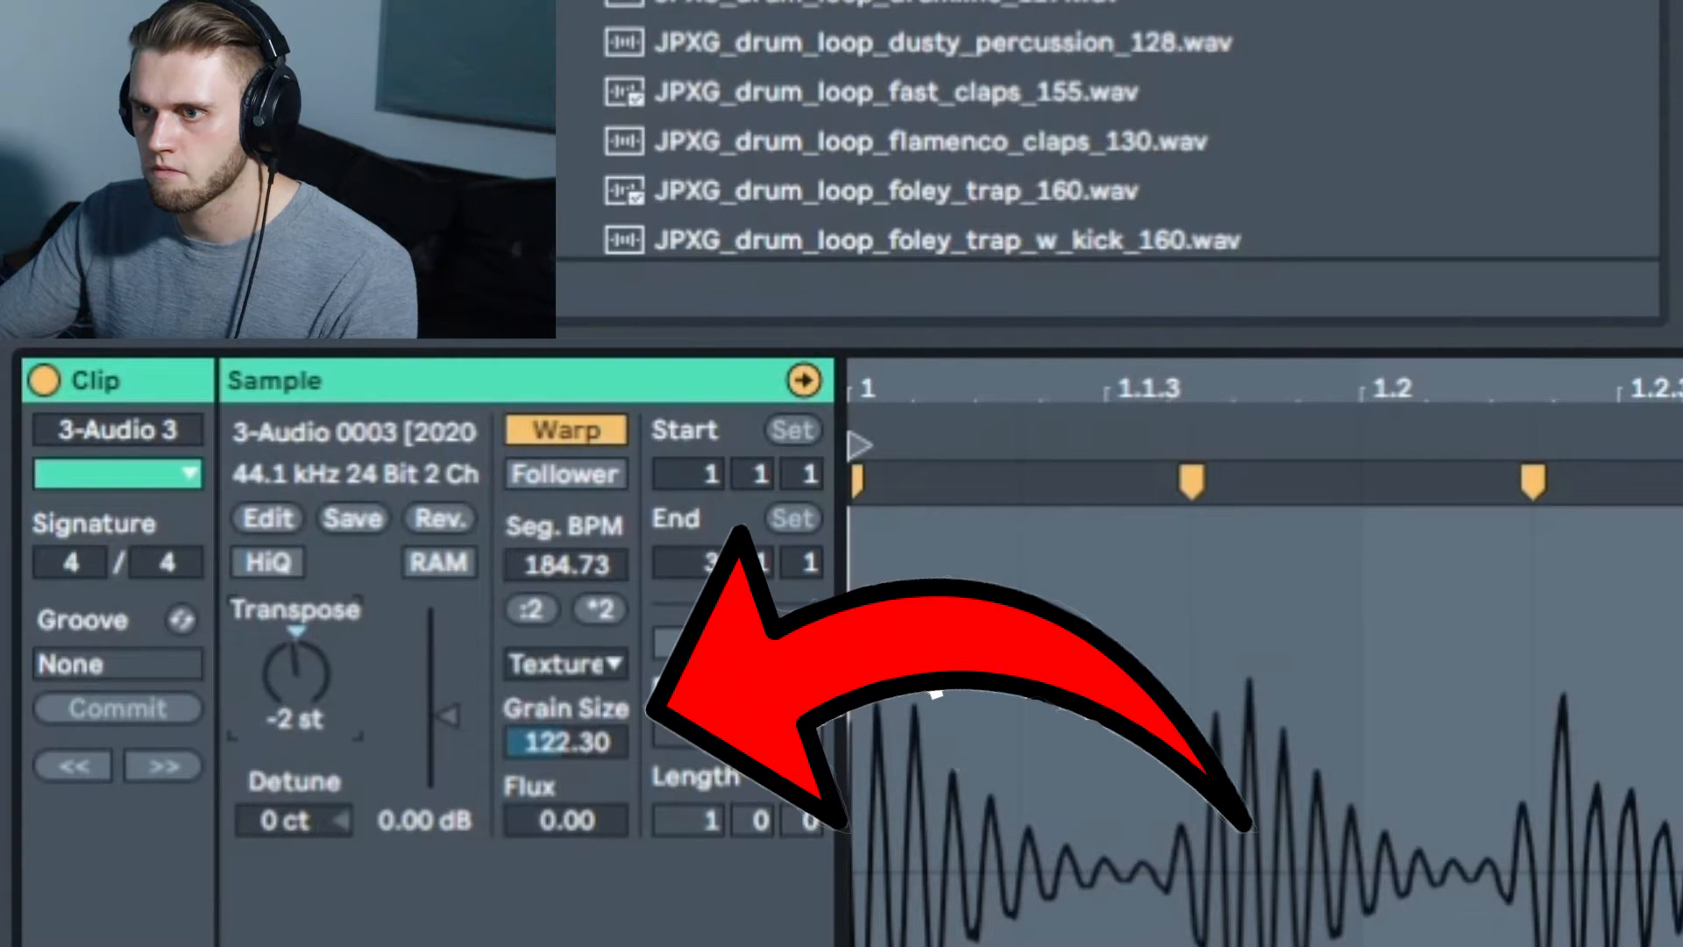
pyautogui.moveTo(566, 742); pyautogui.dragTo(566, 792)
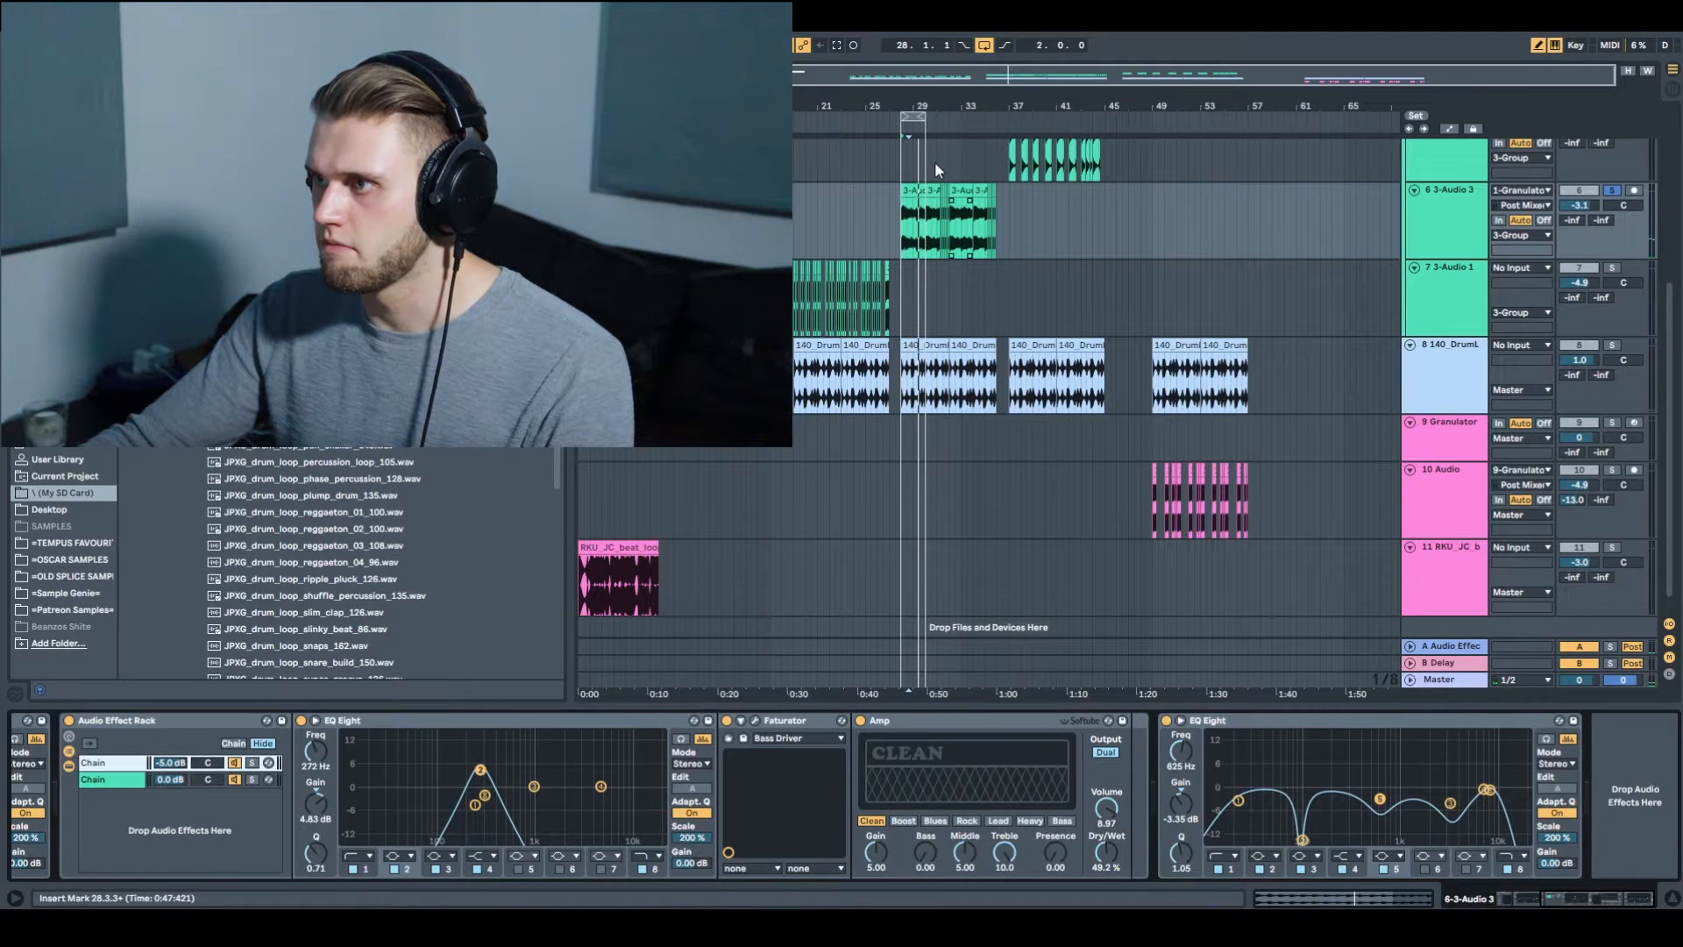
# Examine both chains of the Audio Effect Rack on track 3-Audio 3, including the EQ Eight, Faturator and Amp settings
pyautogui.moveTo(961, 188); pyautogui.dragTo(912, 188)
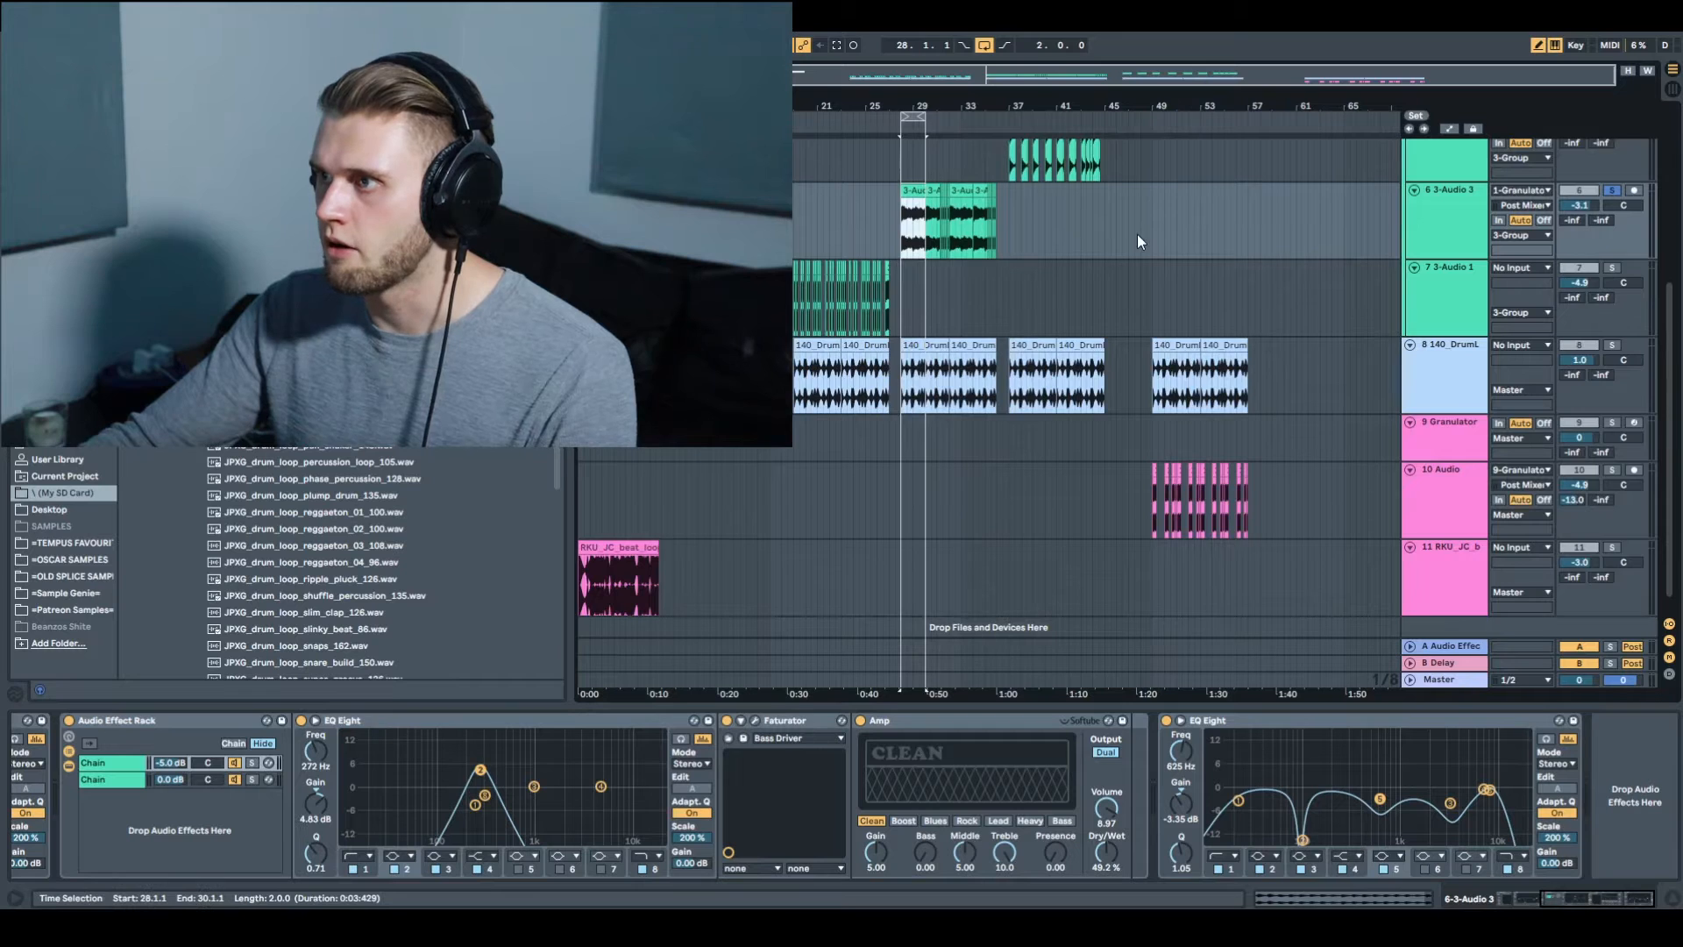
pyautogui.scroll(5, 1137, 237)
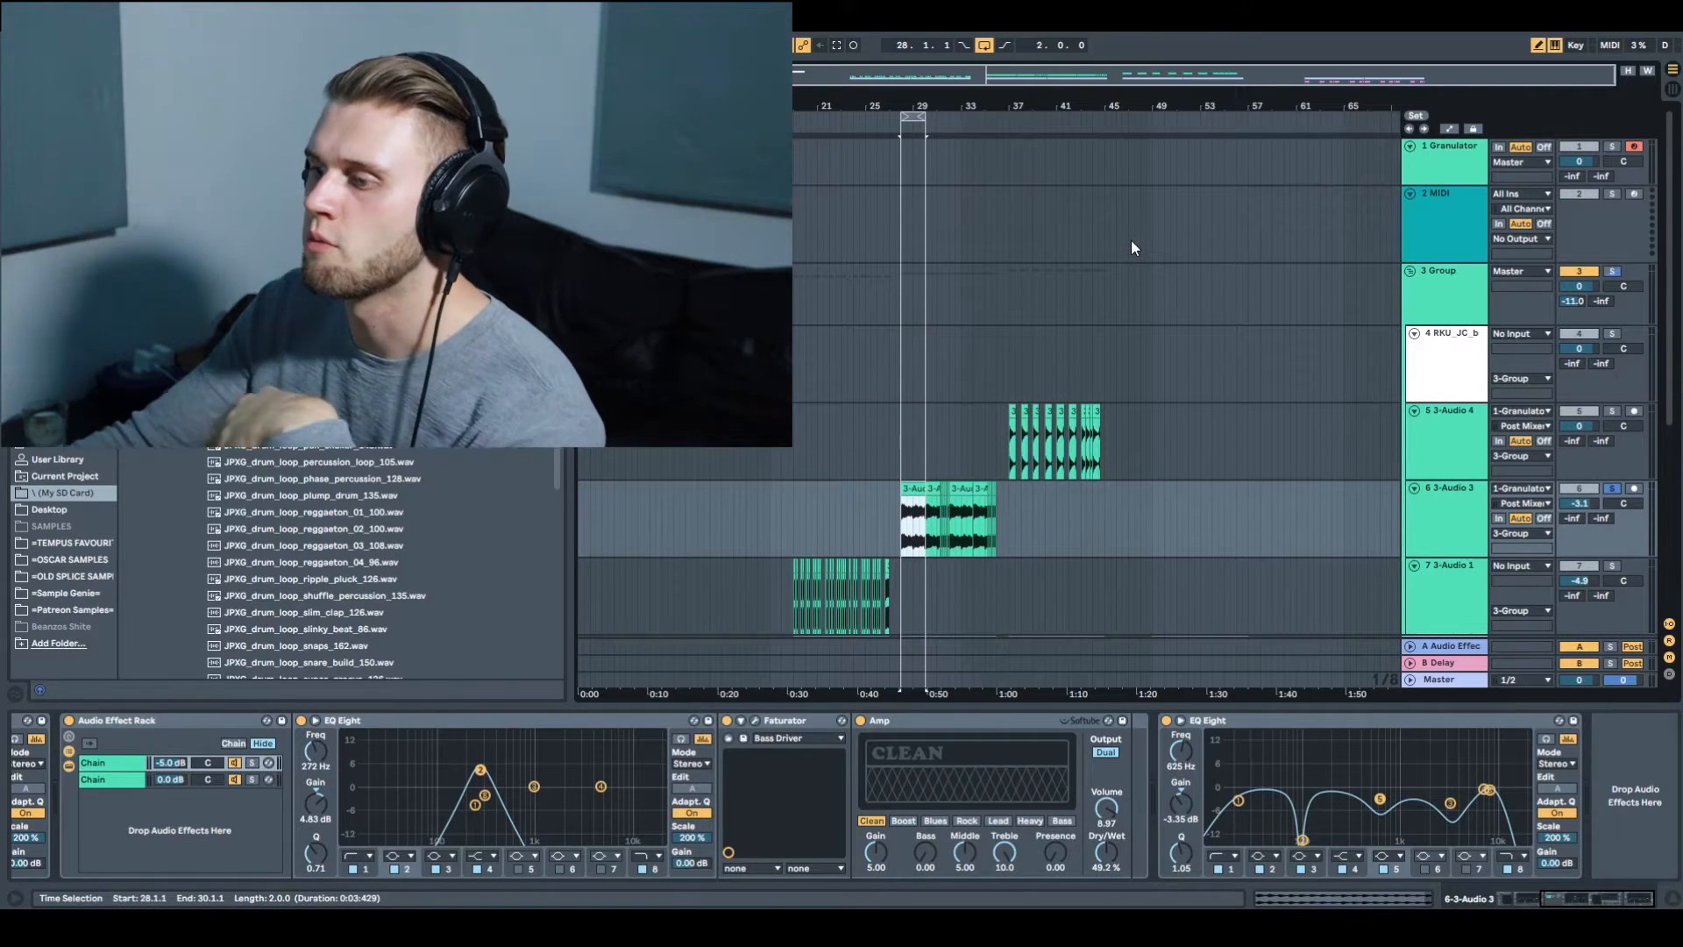
pyautogui.hscroll(-5, 886, 829)
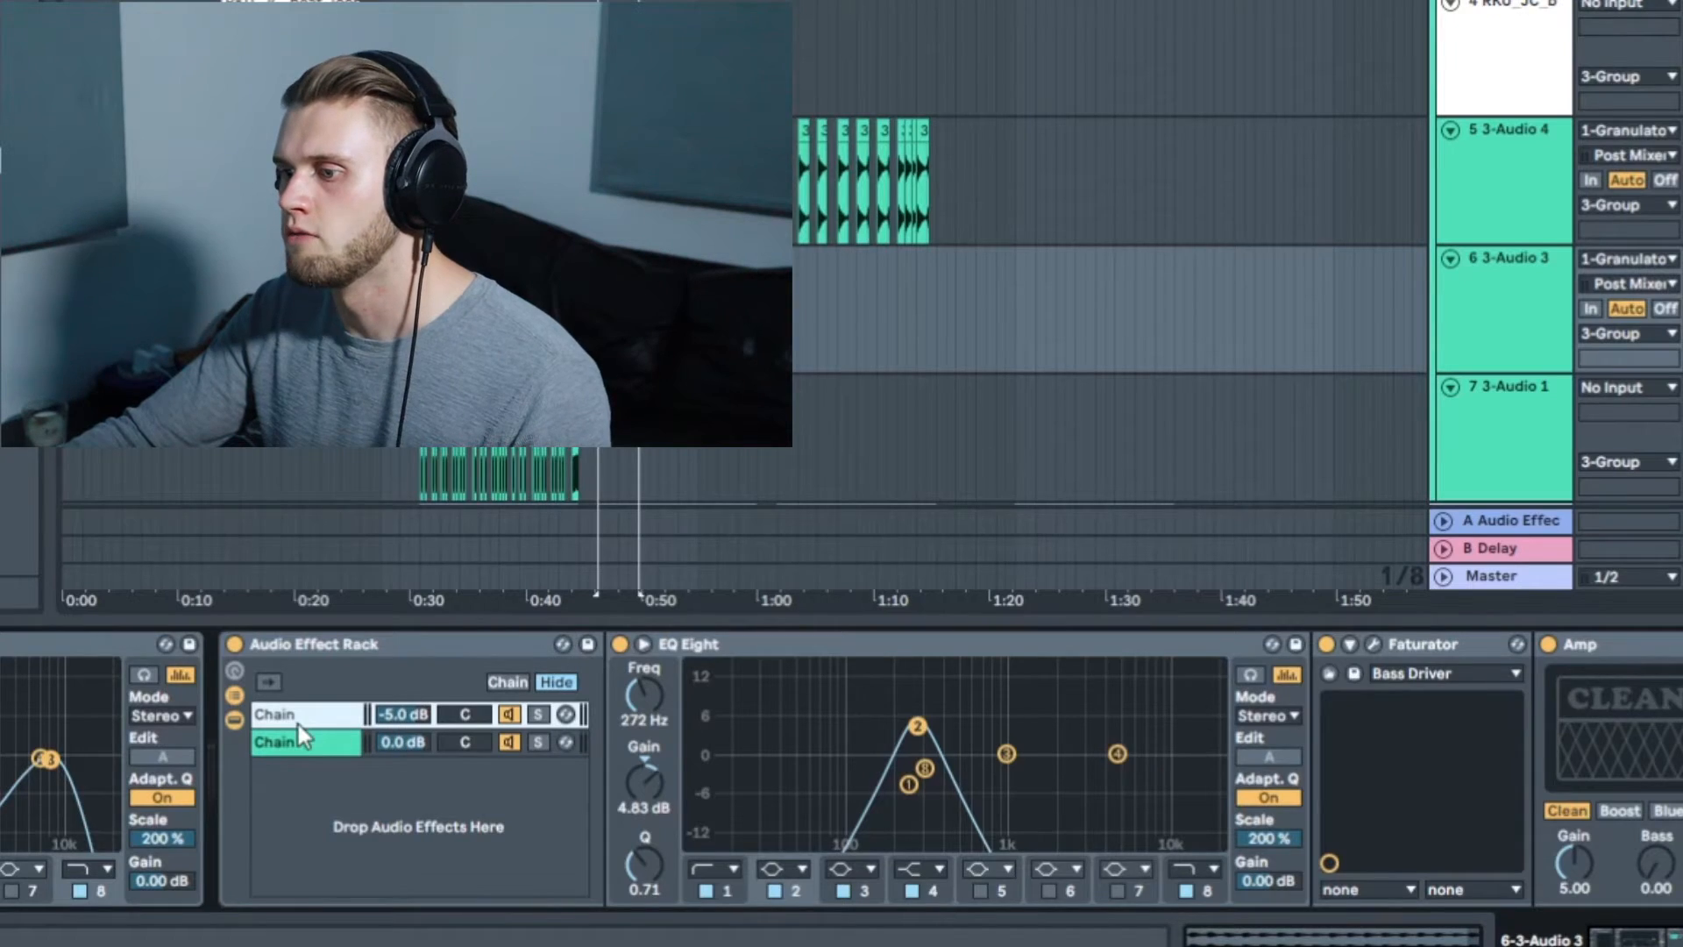
pyautogui.click(300, 742)
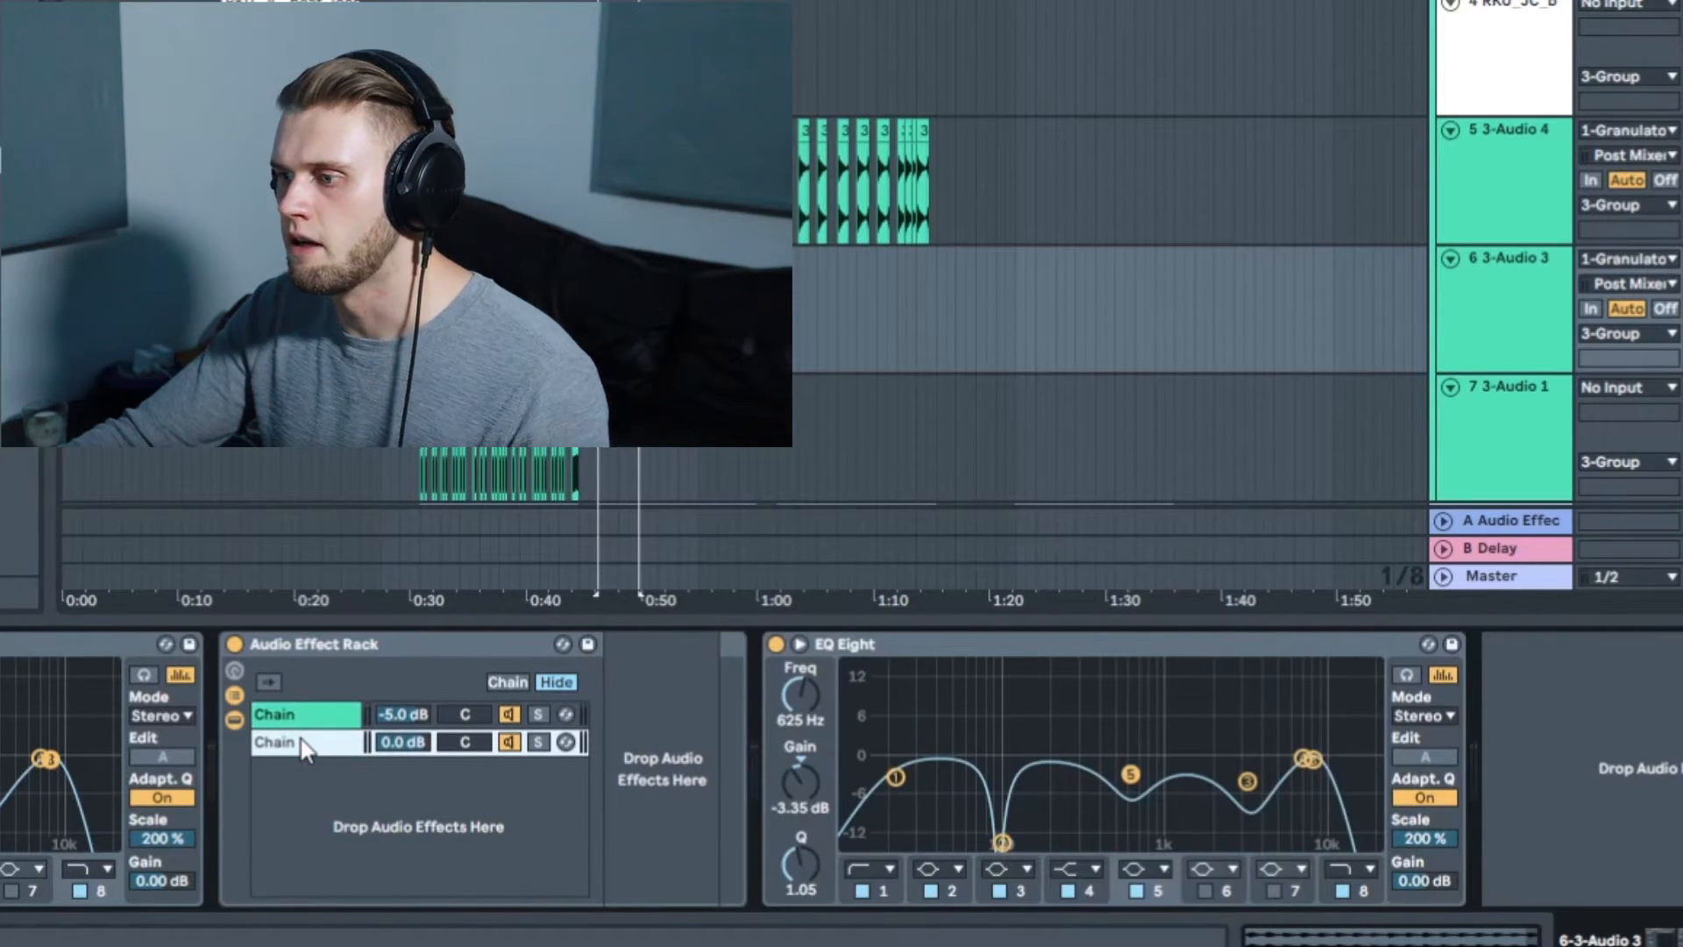
pyautogui.click(288, 707)
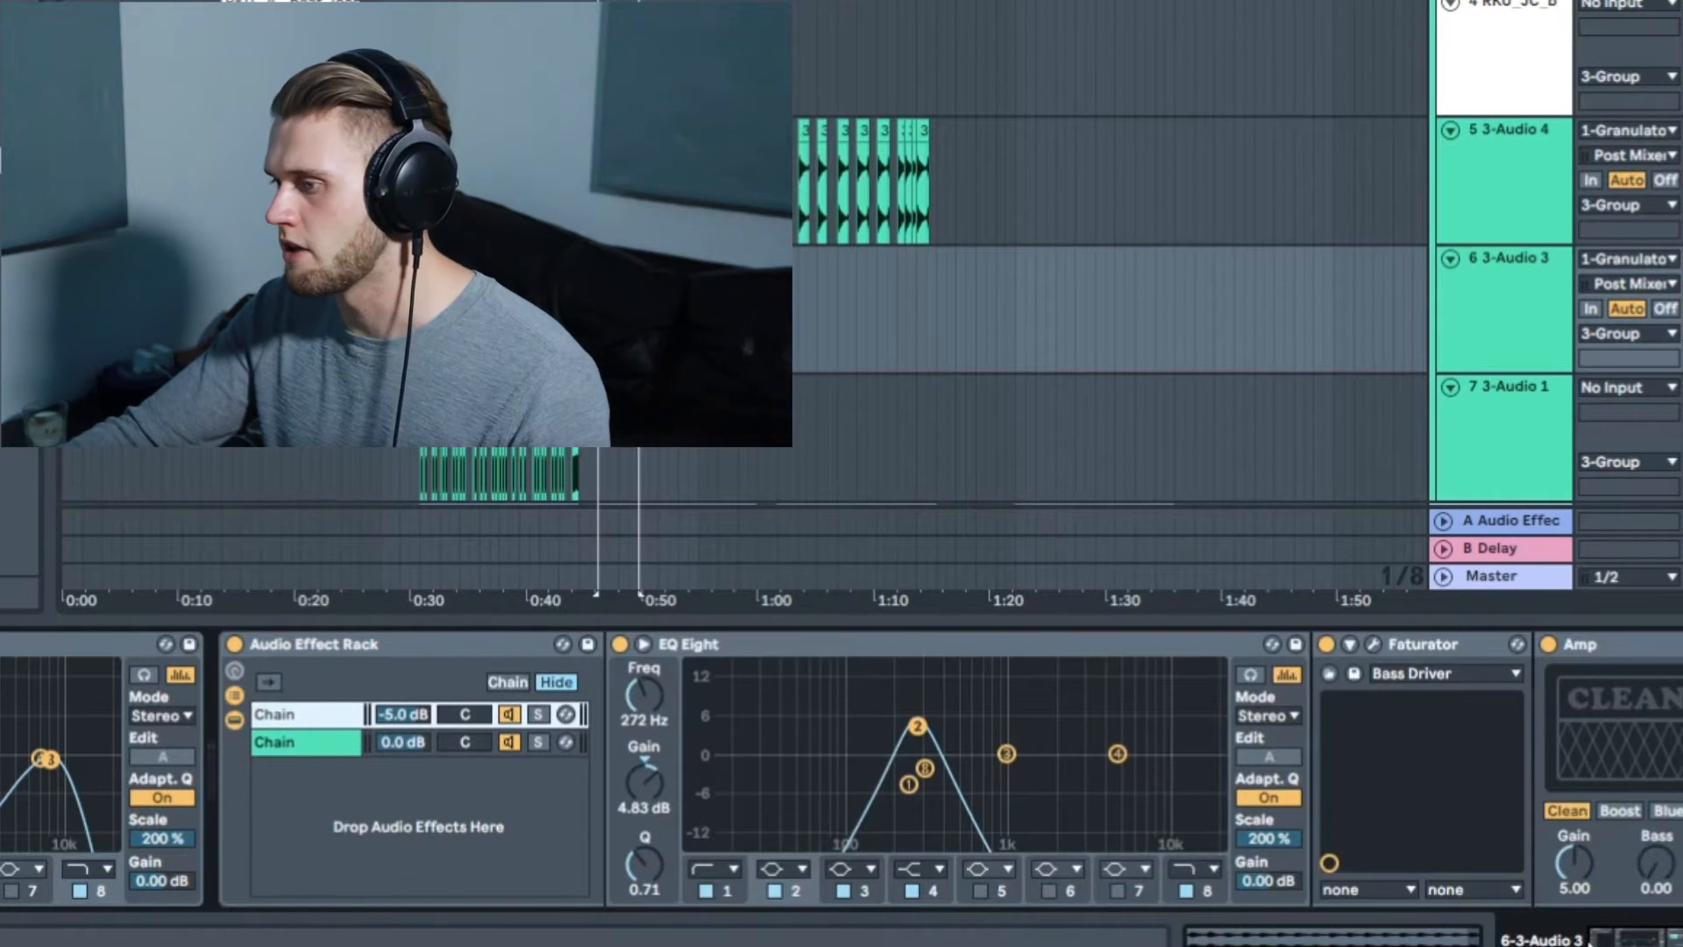
pyautogui.hscroll(3, 841, 771)
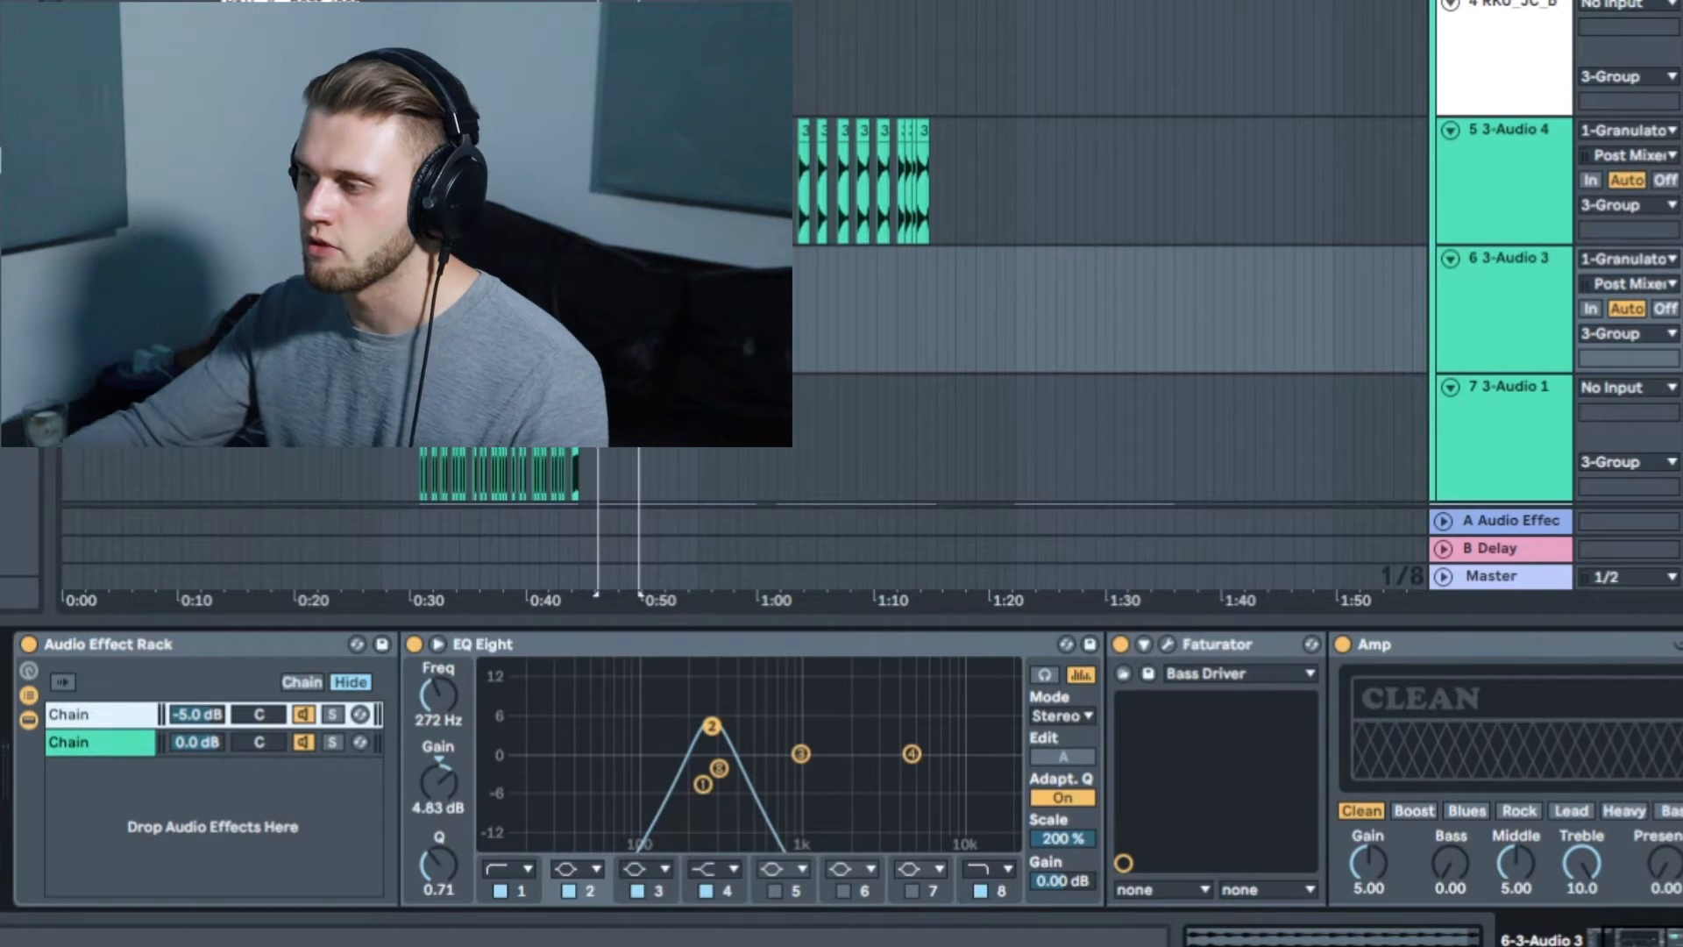
pyautogui.click(1167, 644)
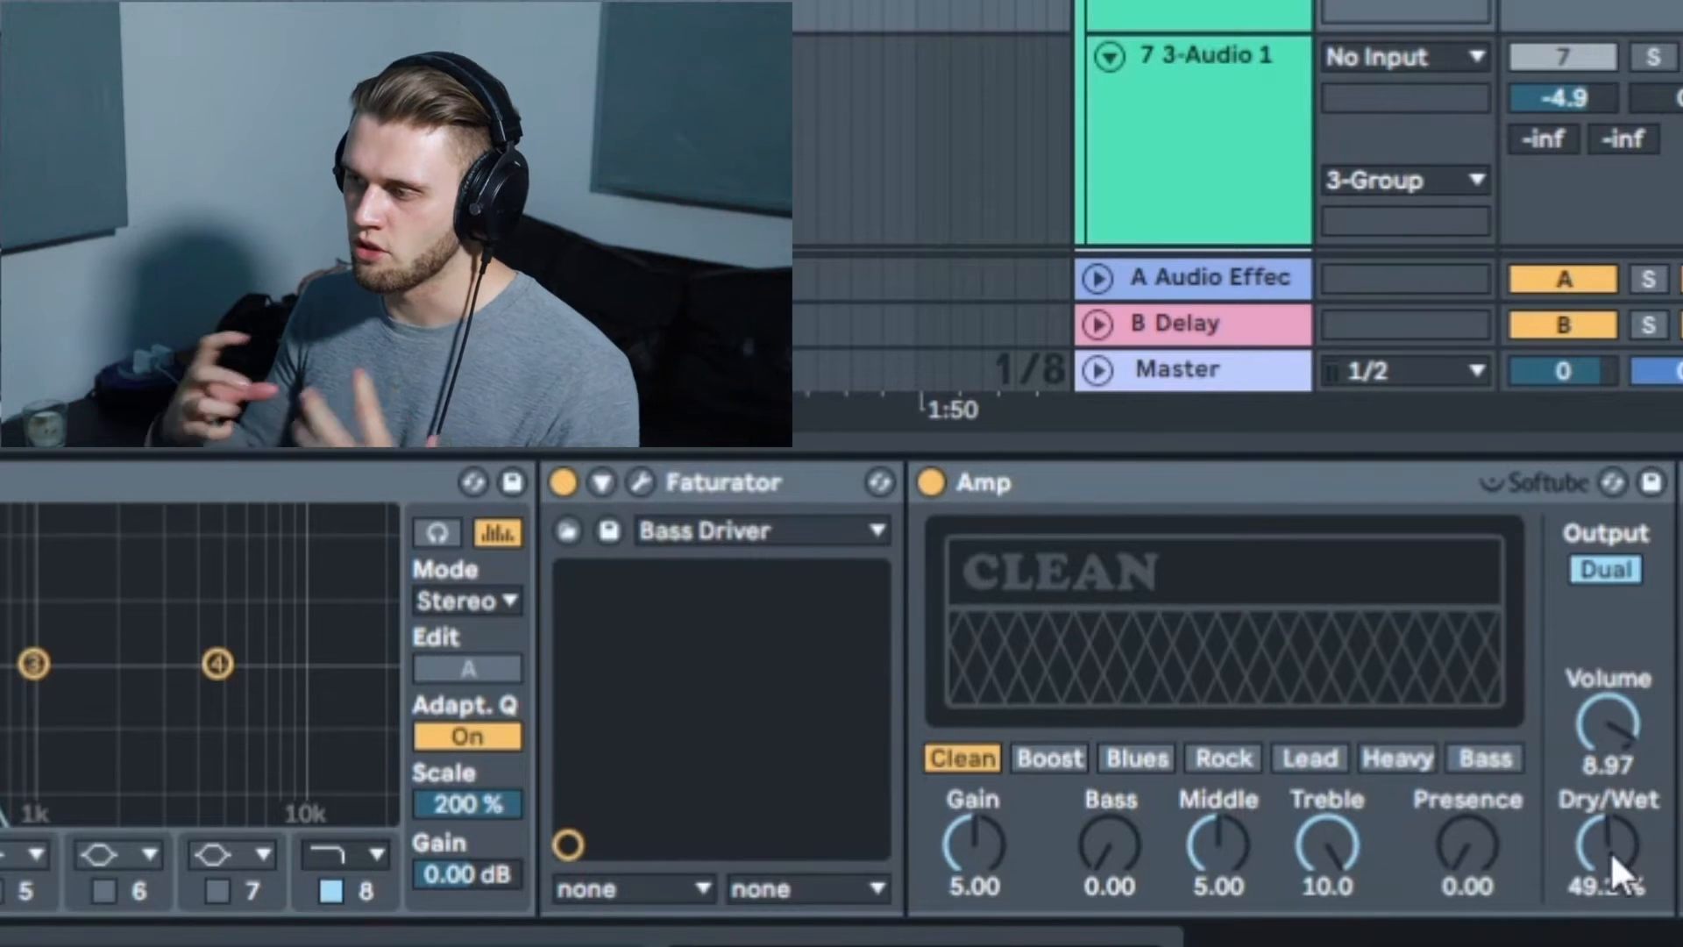
pyautogui.hscroll(10, 842, 689)
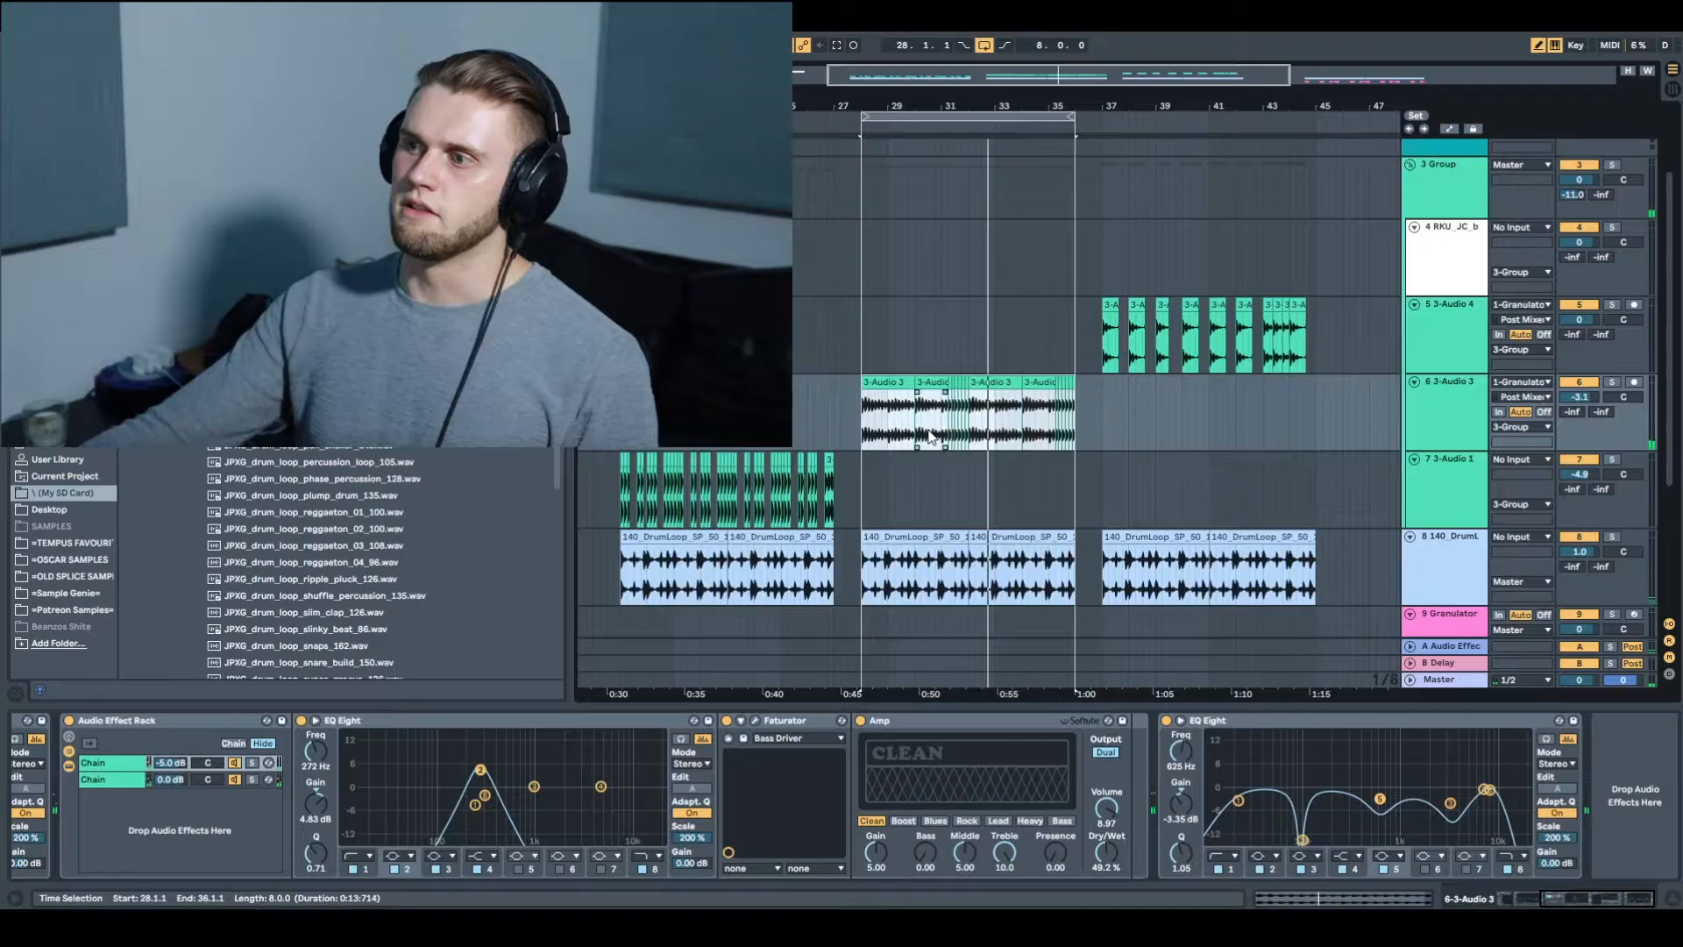
# Create an eight-bar MIDI clip from bar 28 on the first Granulator track with one sustained C3 note, and play it
pyautogui.scroll(2, 928, 440)
pyautogui.click(889, 490)
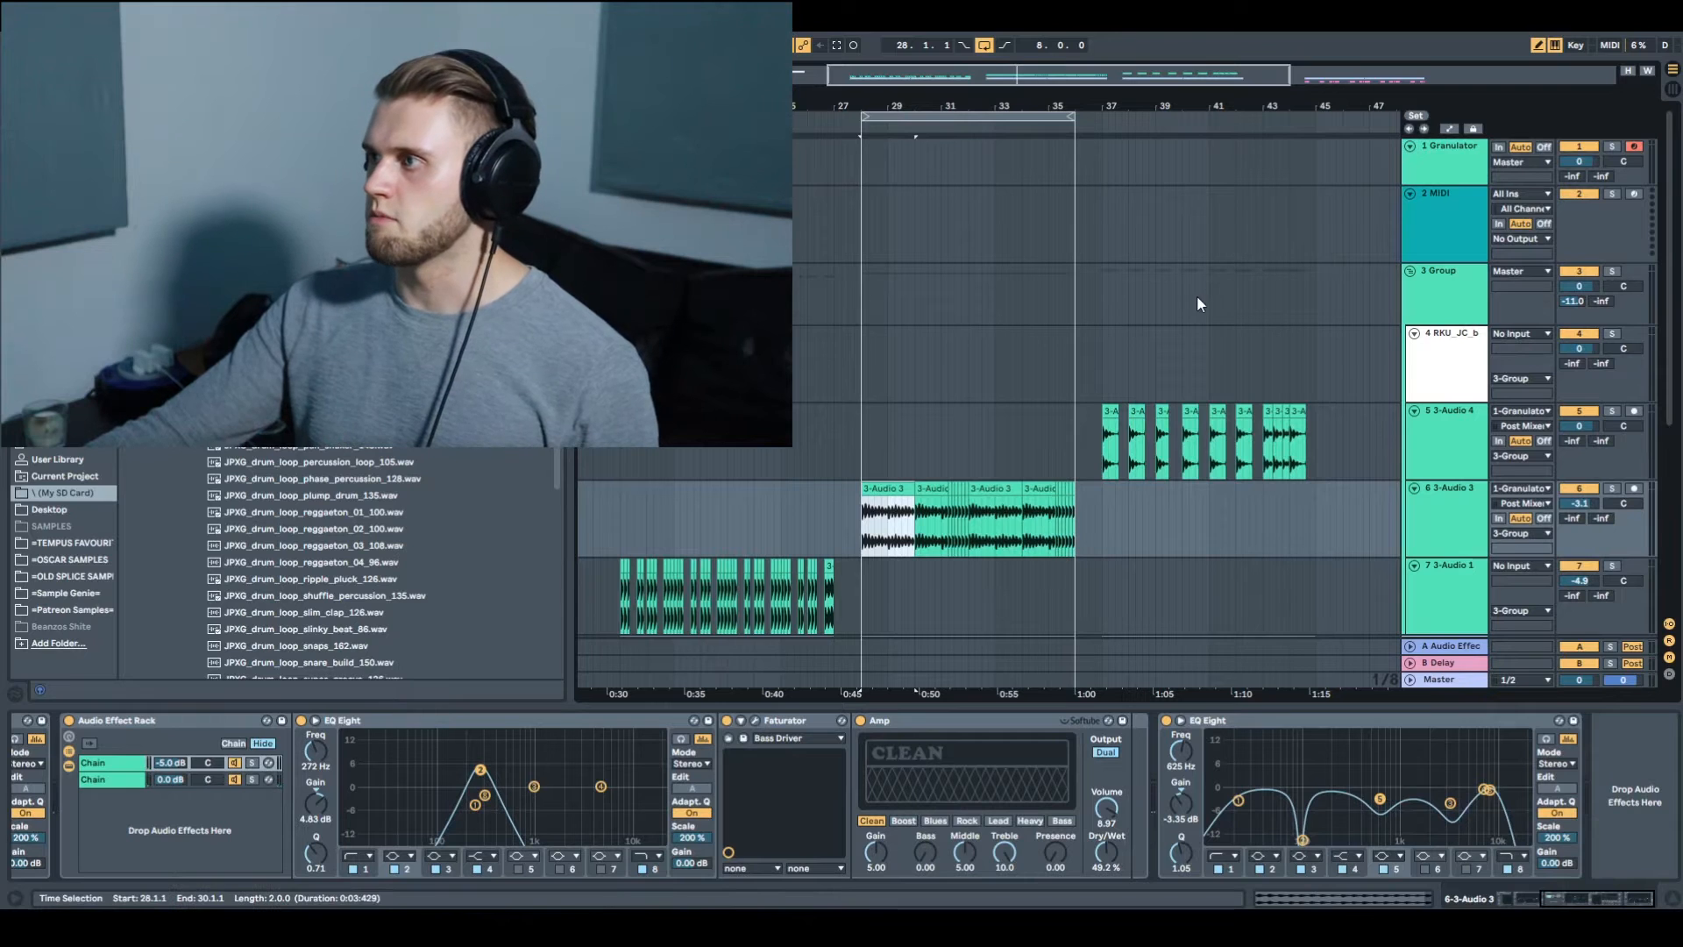
pyautogui.click(1419, 178)
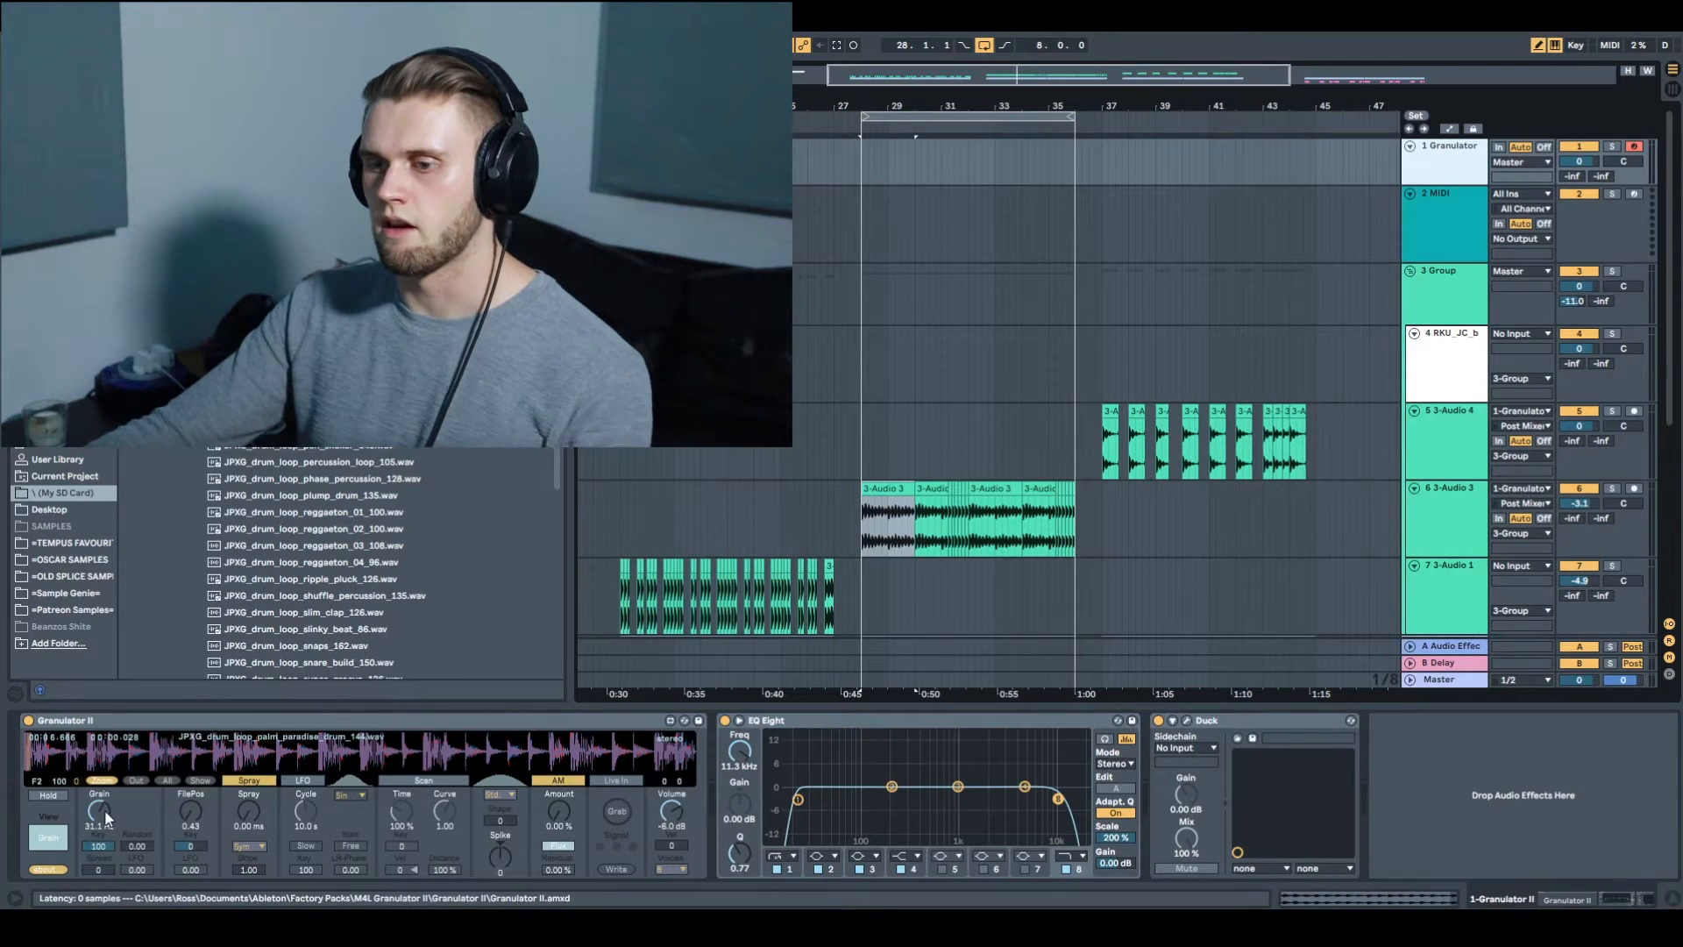
pyautogui.click(861, 151)
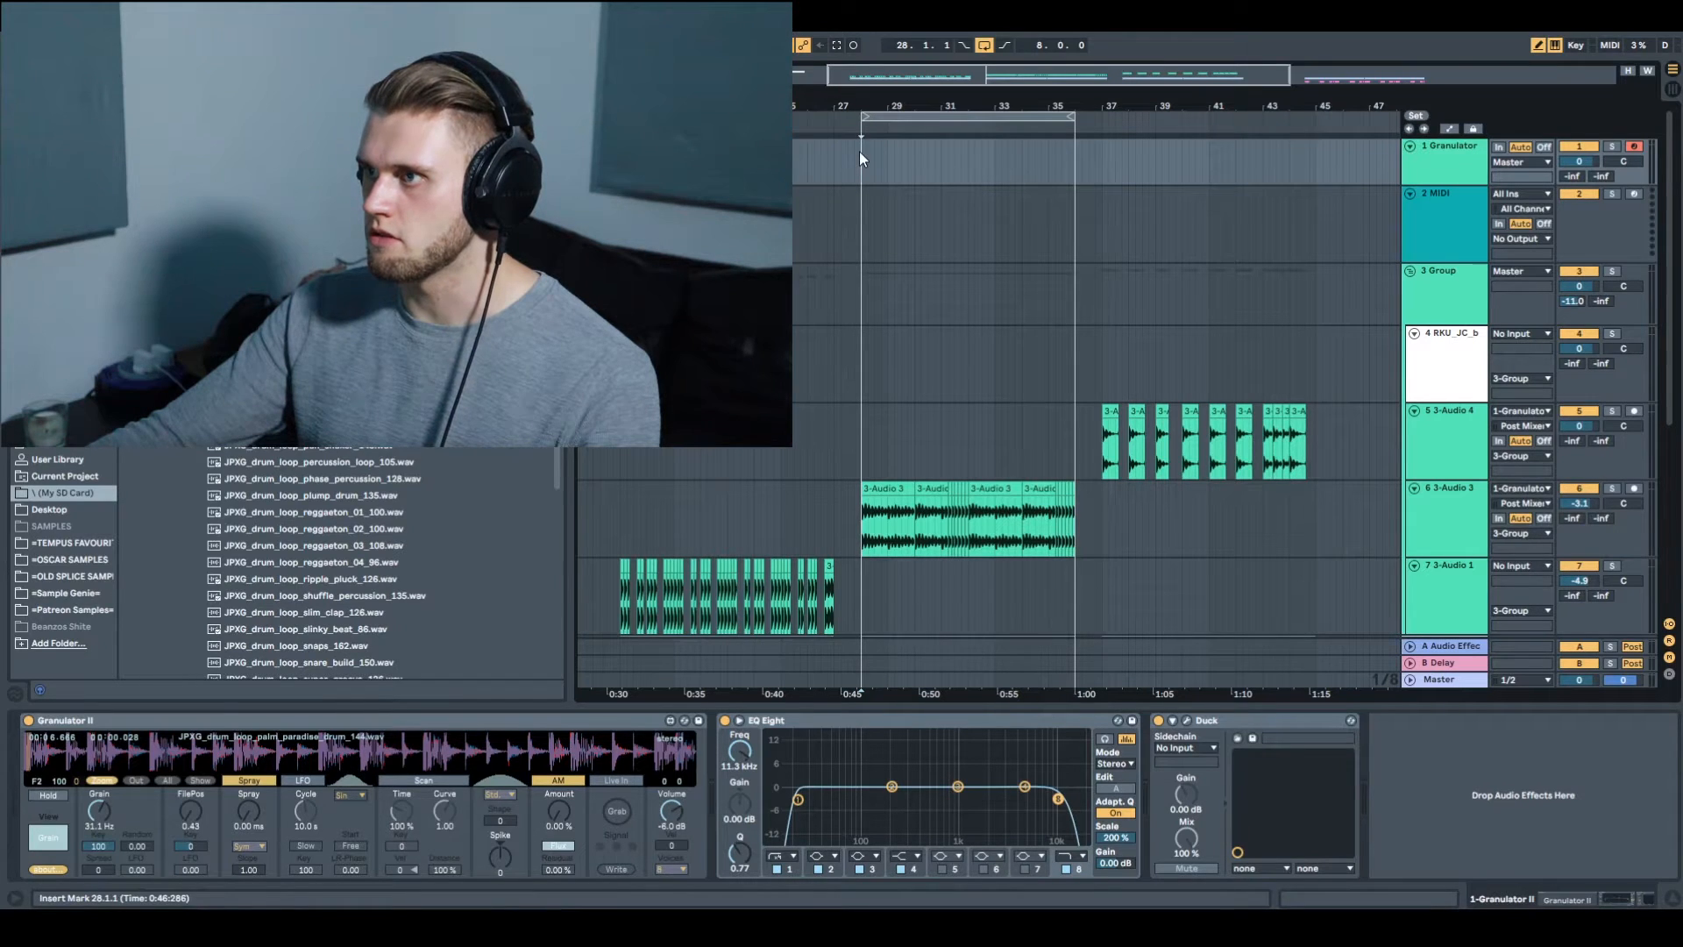
pyautogui.moveTo(859, 151); pyautogui.dragTo(1066, 150)
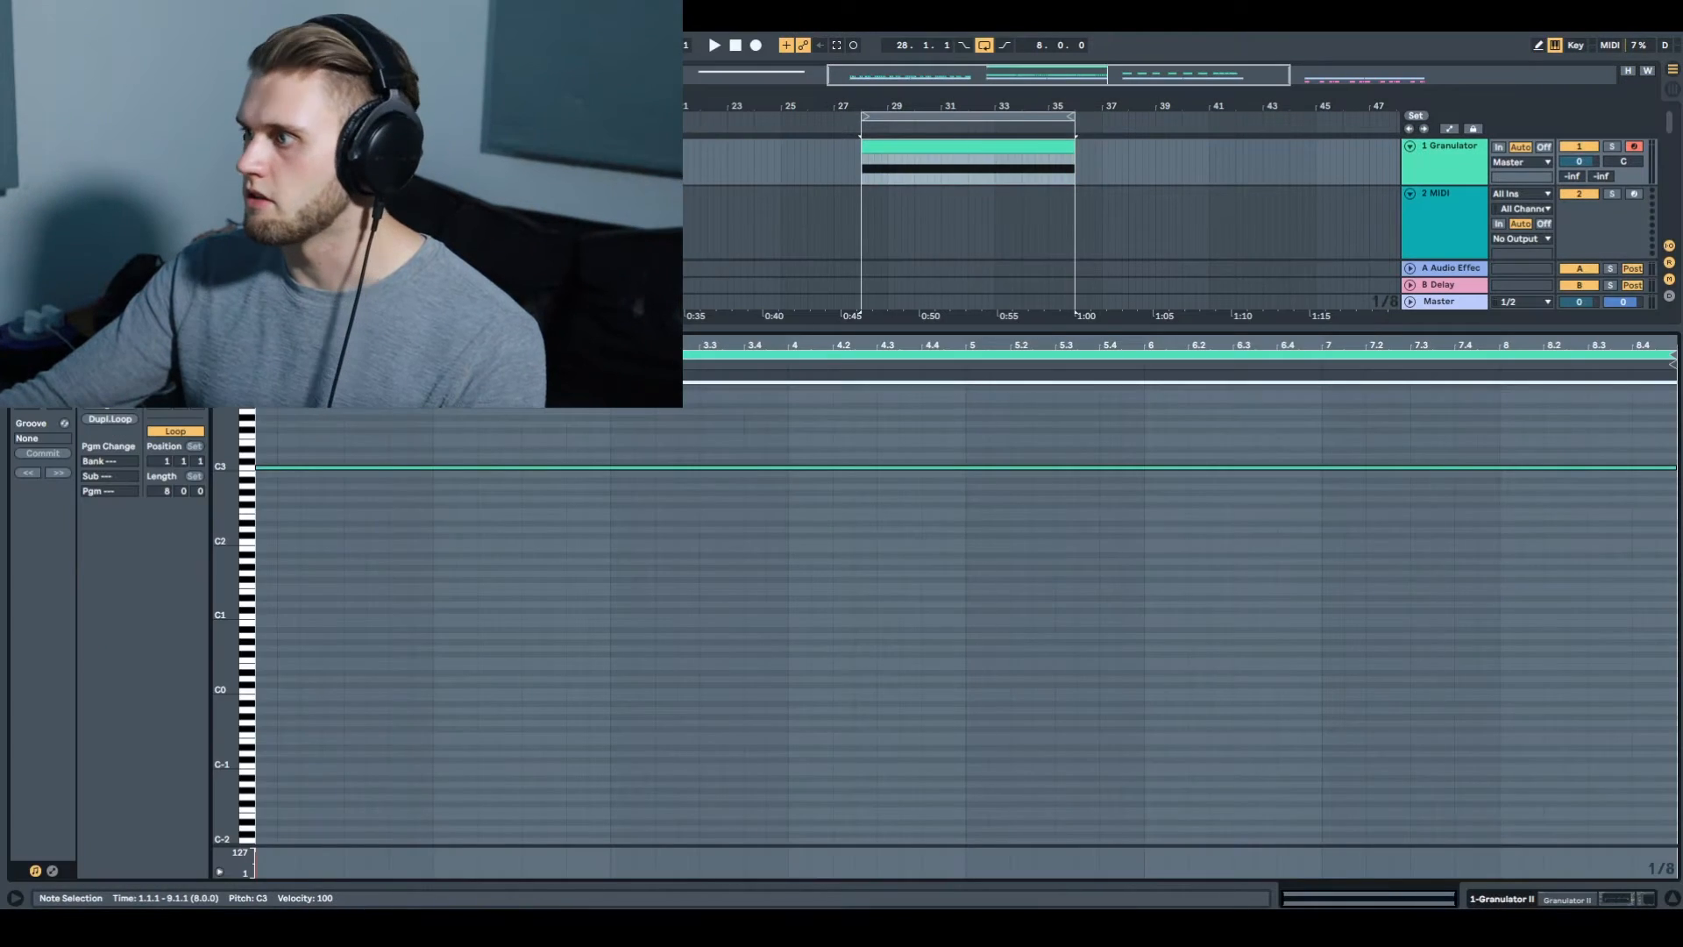
pyautogui.press('space')
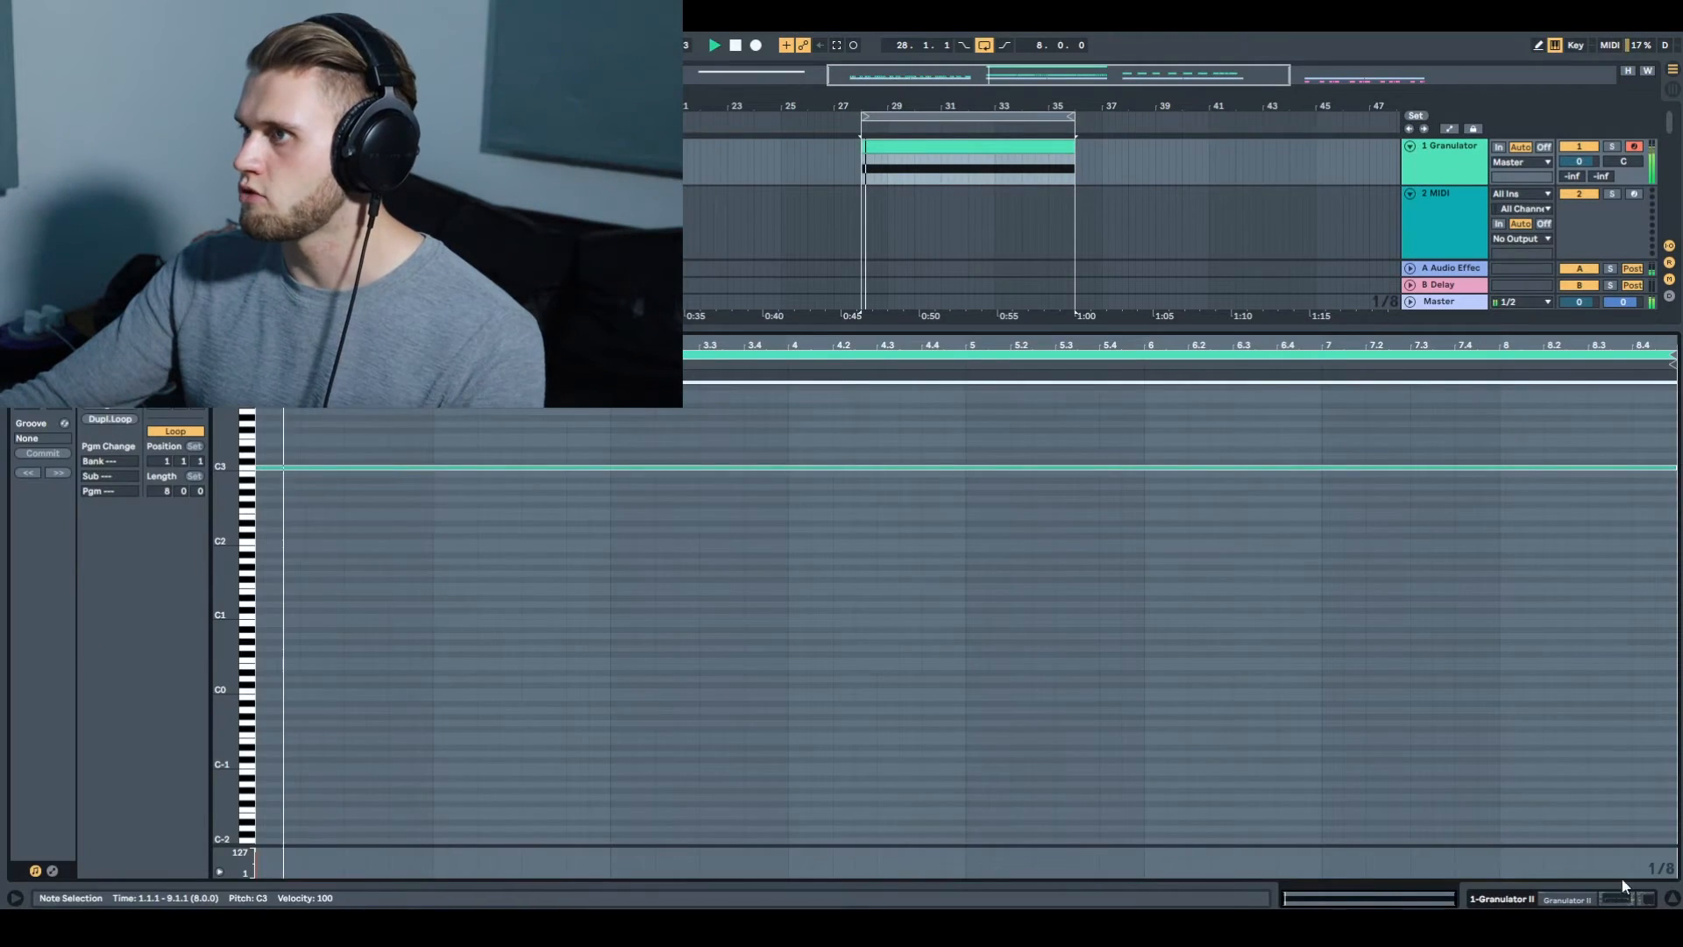
# Mute track 3-Audio 3 and play the Granulator note, checking its fundamental in the enlarged EQ Eight spectrum
pyautogui.click(1623, 896)
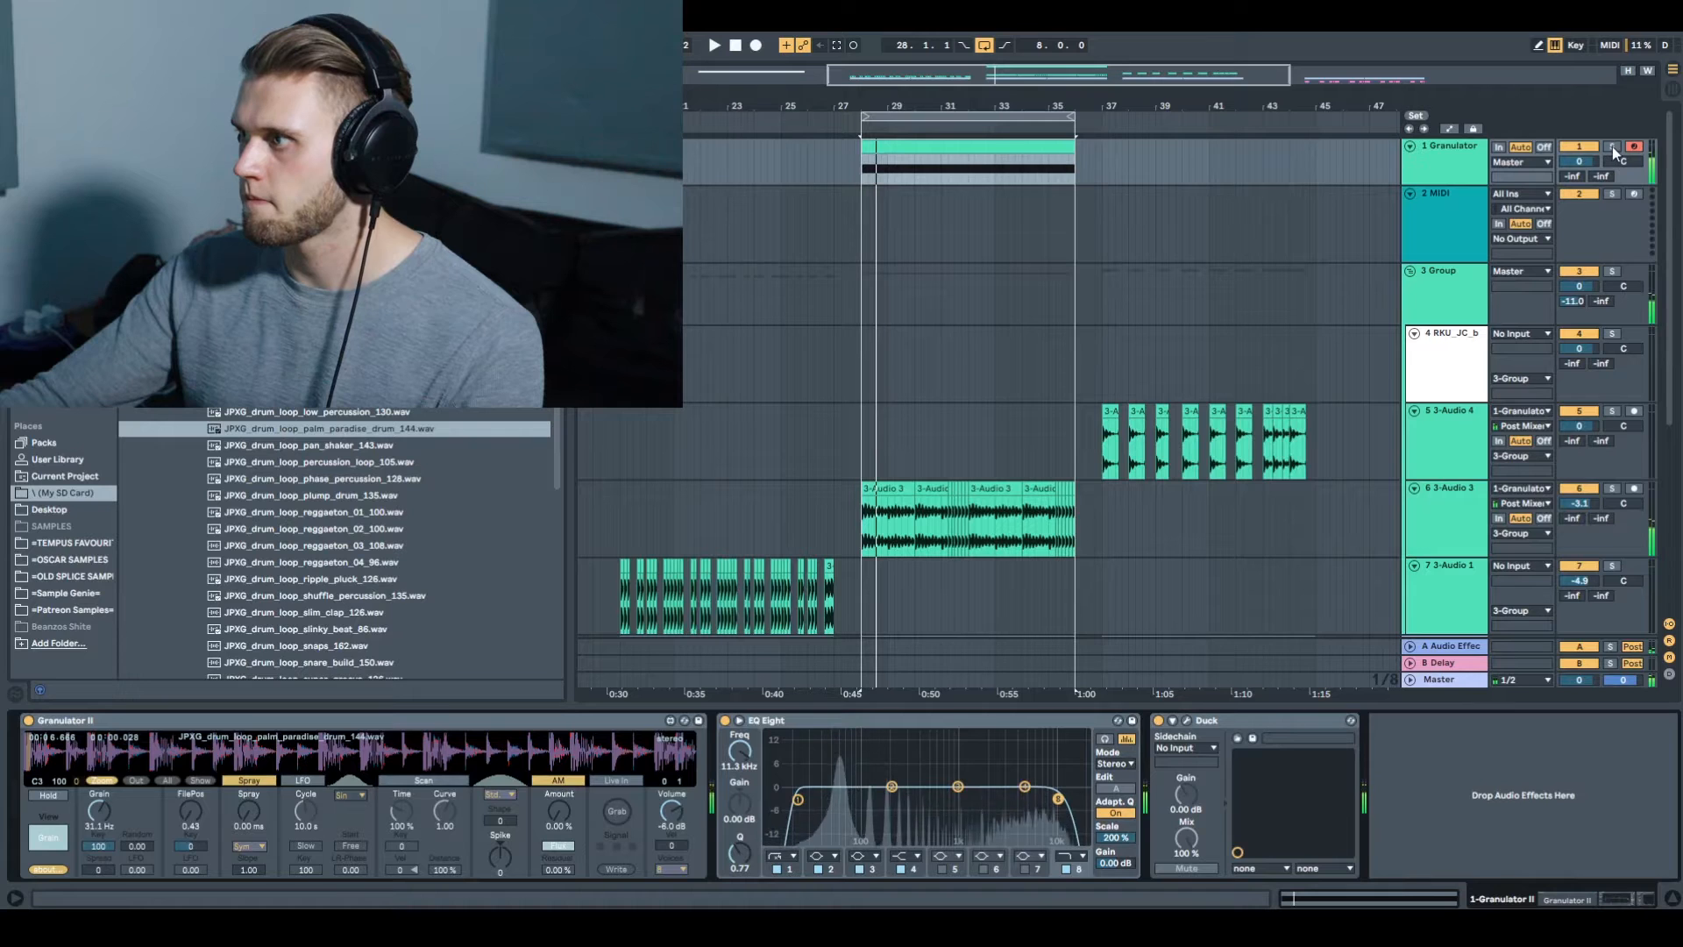
pyautogui.press('space')
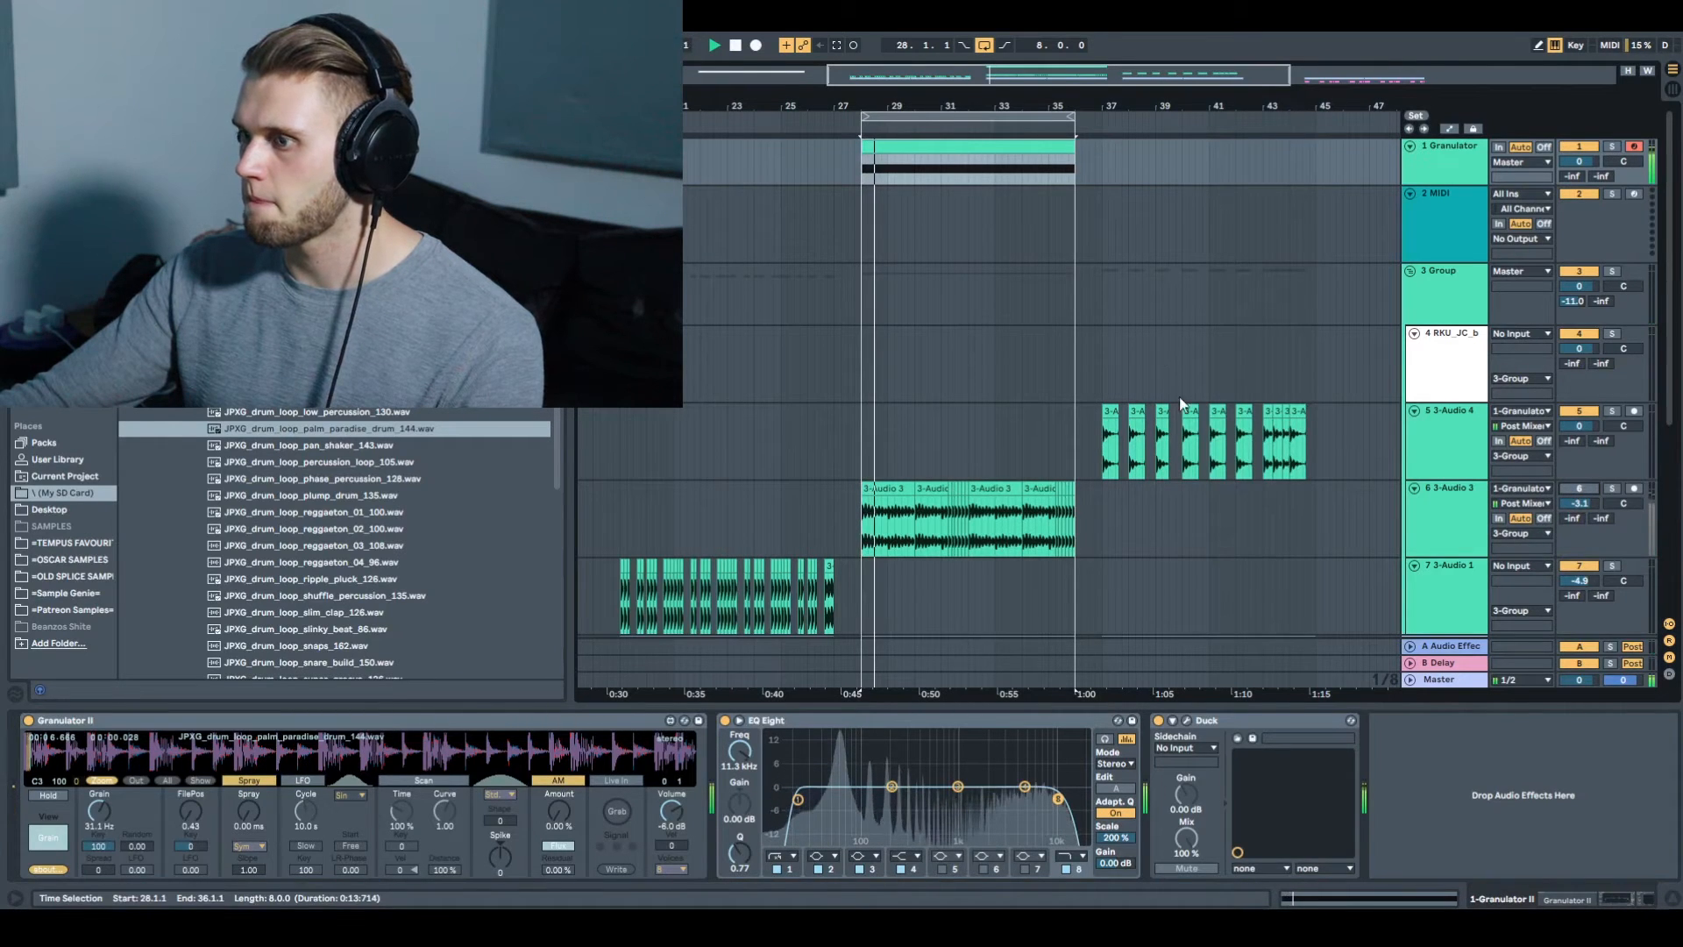
pyautogui.click(739, 721)
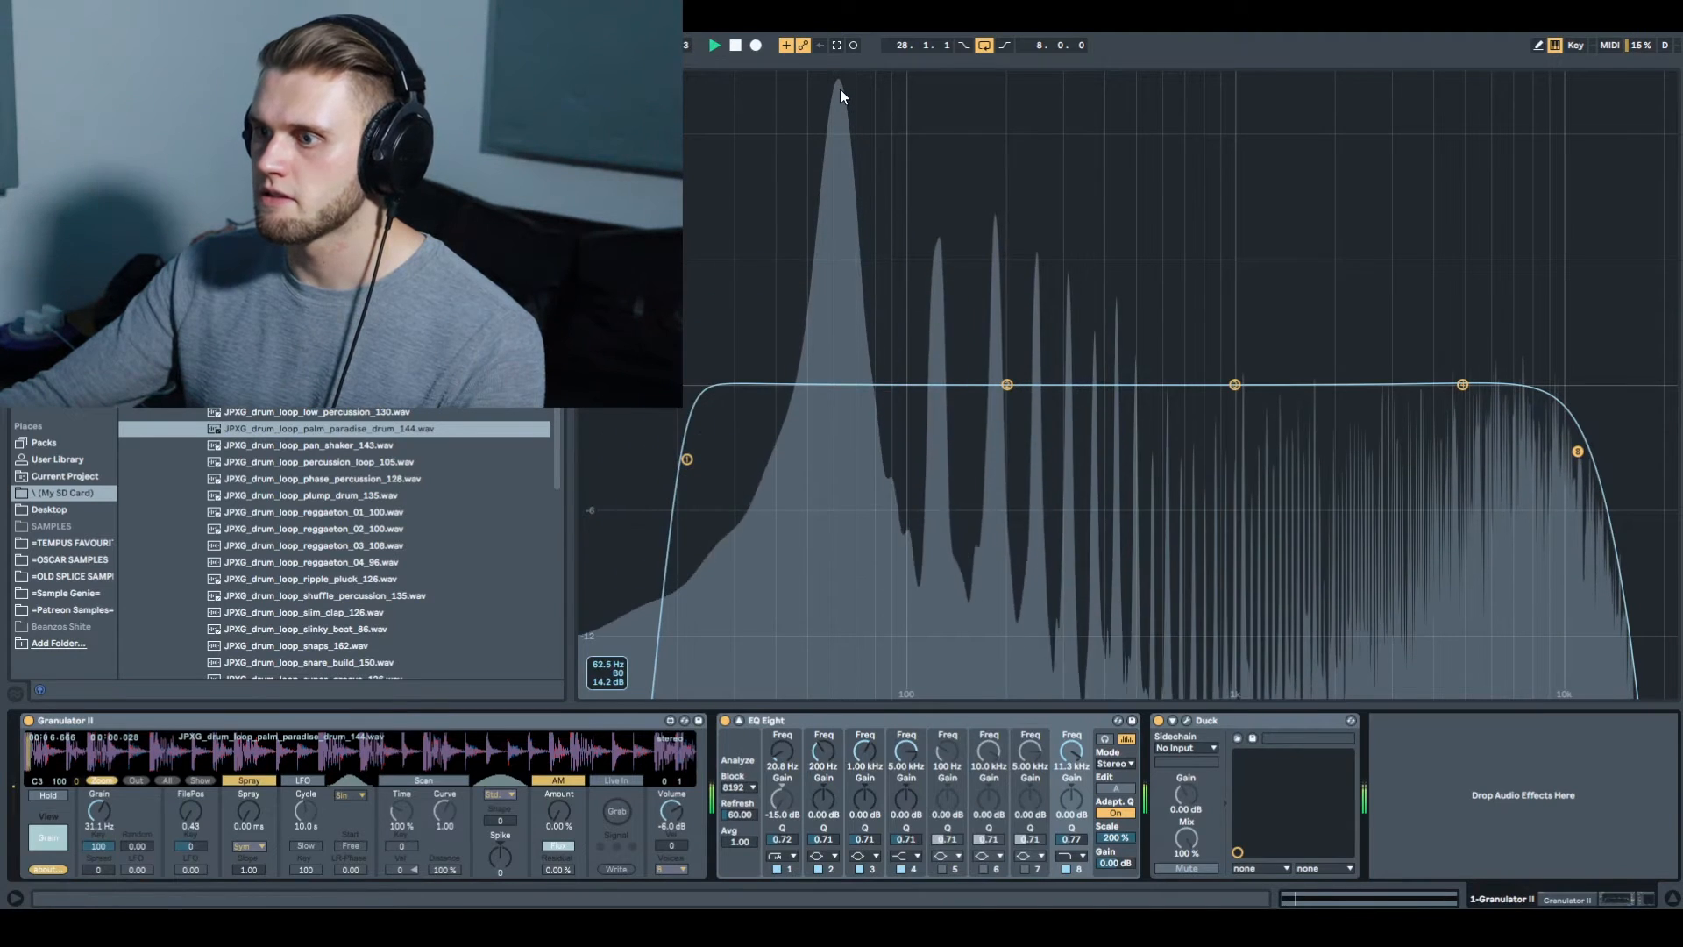
pyautogui.press('space')
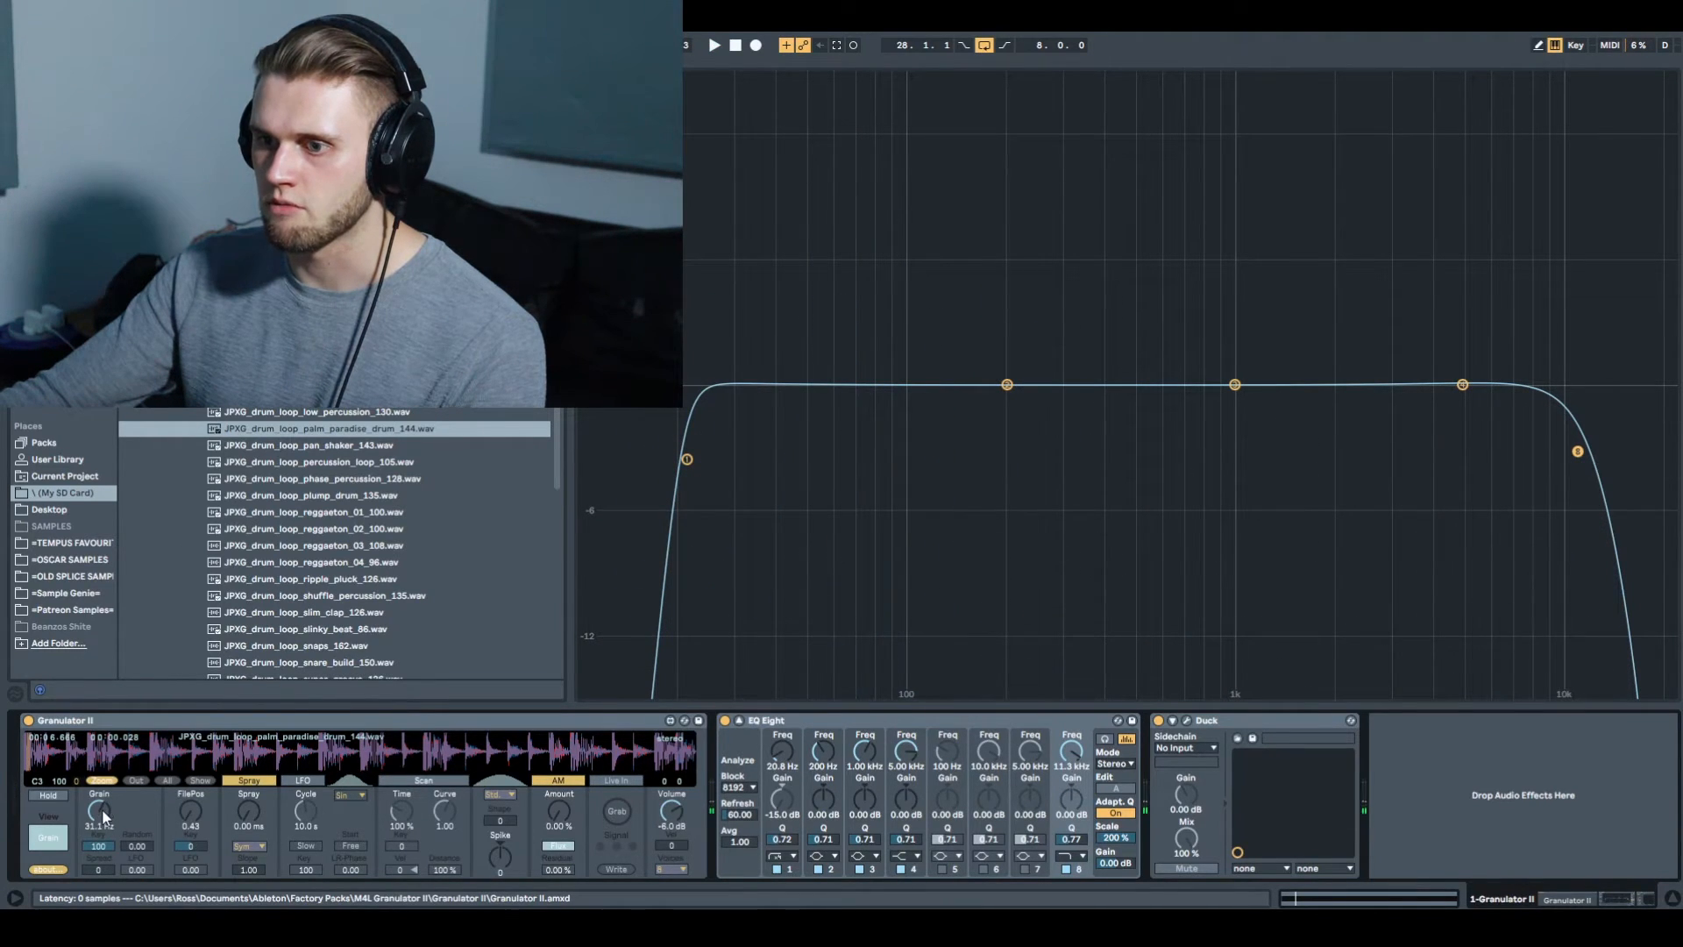
# Adjust Granulator II's grain rate to about 35 Hz during playback and check the fundamental in the spectrum
pyautogui.press('space')
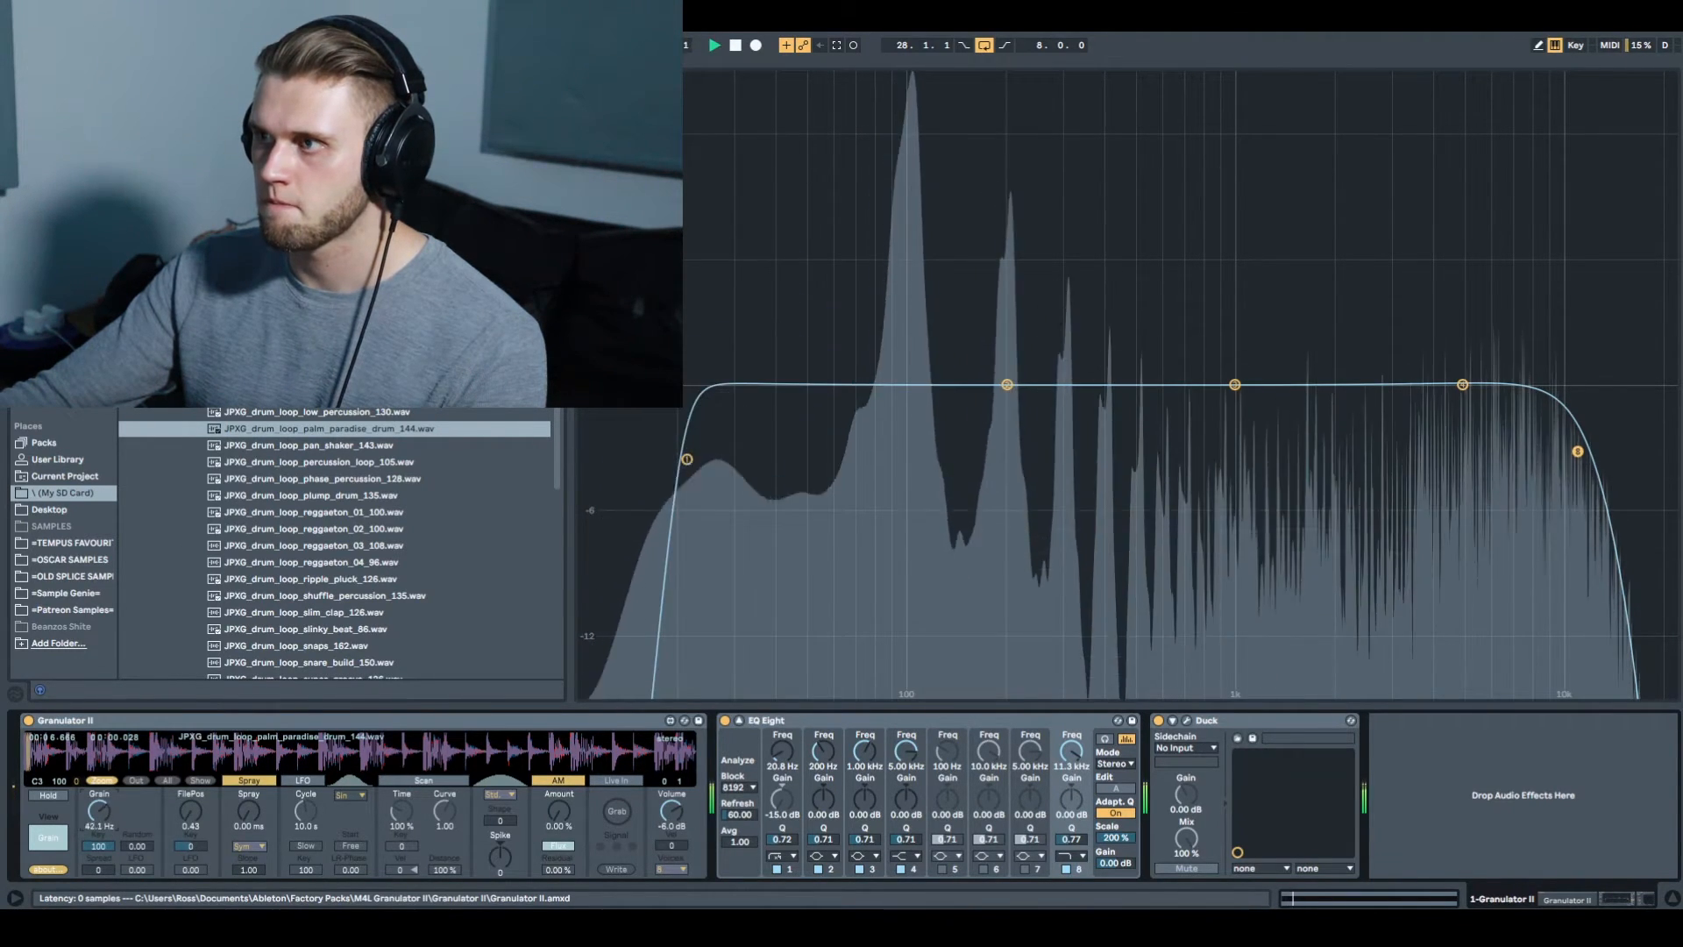
pyautogui.moveTo(99, 812); pyautogui.dragTo(99, 790)
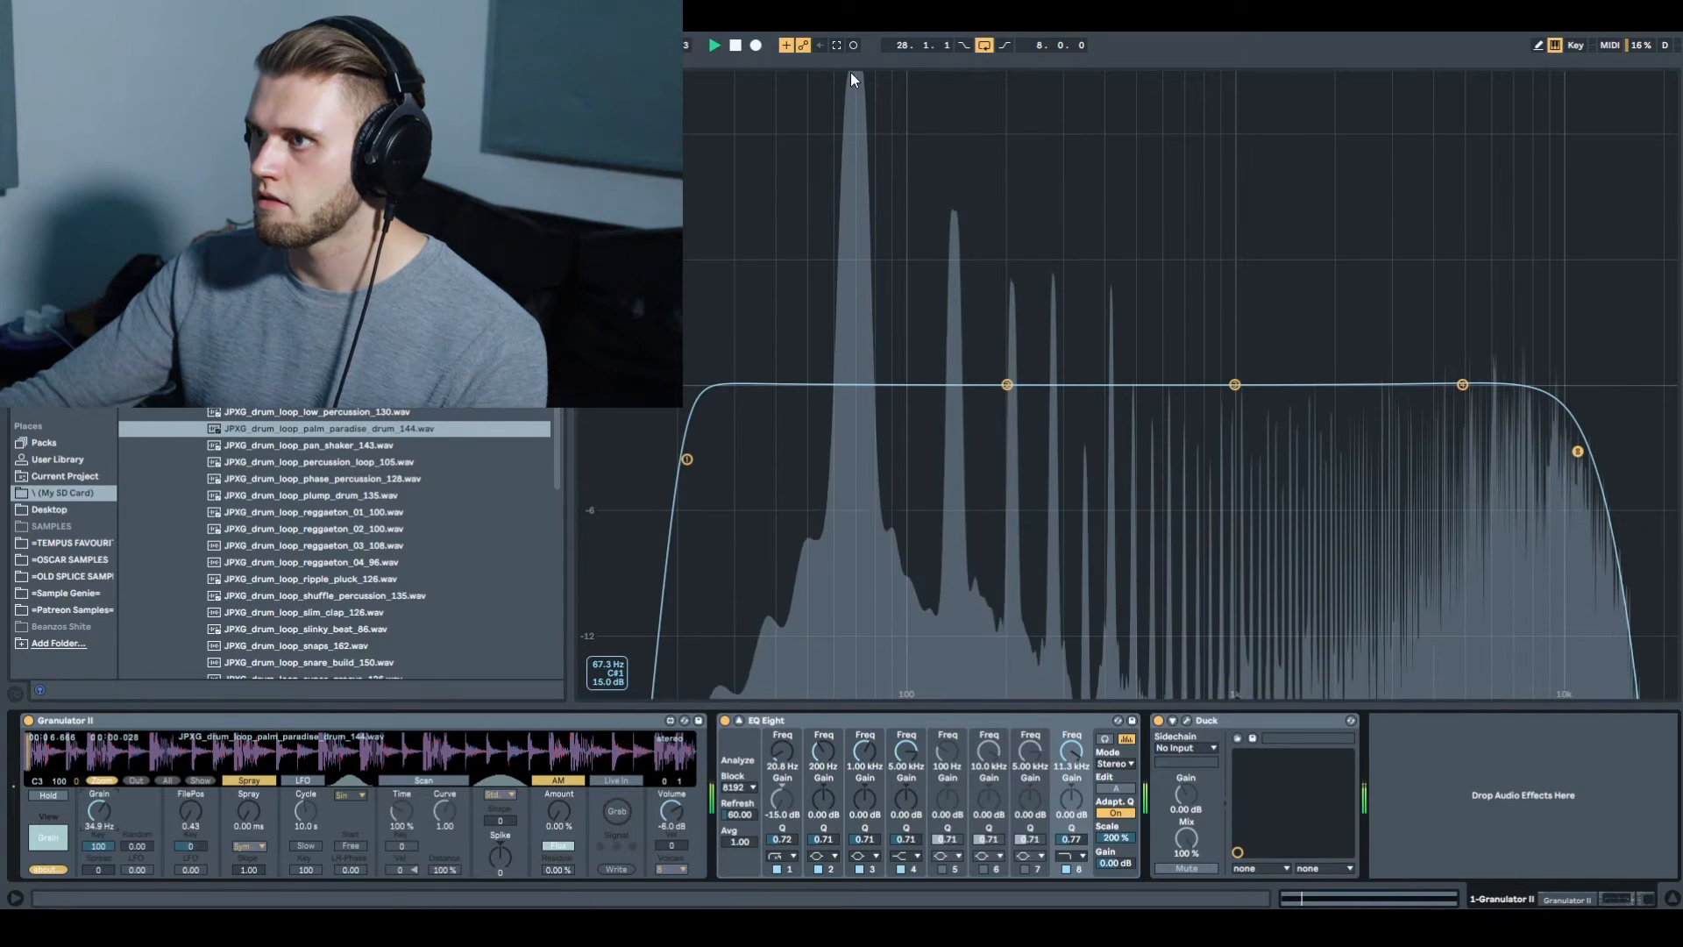
pyautogui.press('space')
# Move the MIDI clip's sustained note down to E2 and play it to check its fundamental in the EQ Eight spectrum
pyautogui.click(1673, 898)
pyautogui.doubleClick(973, 143)
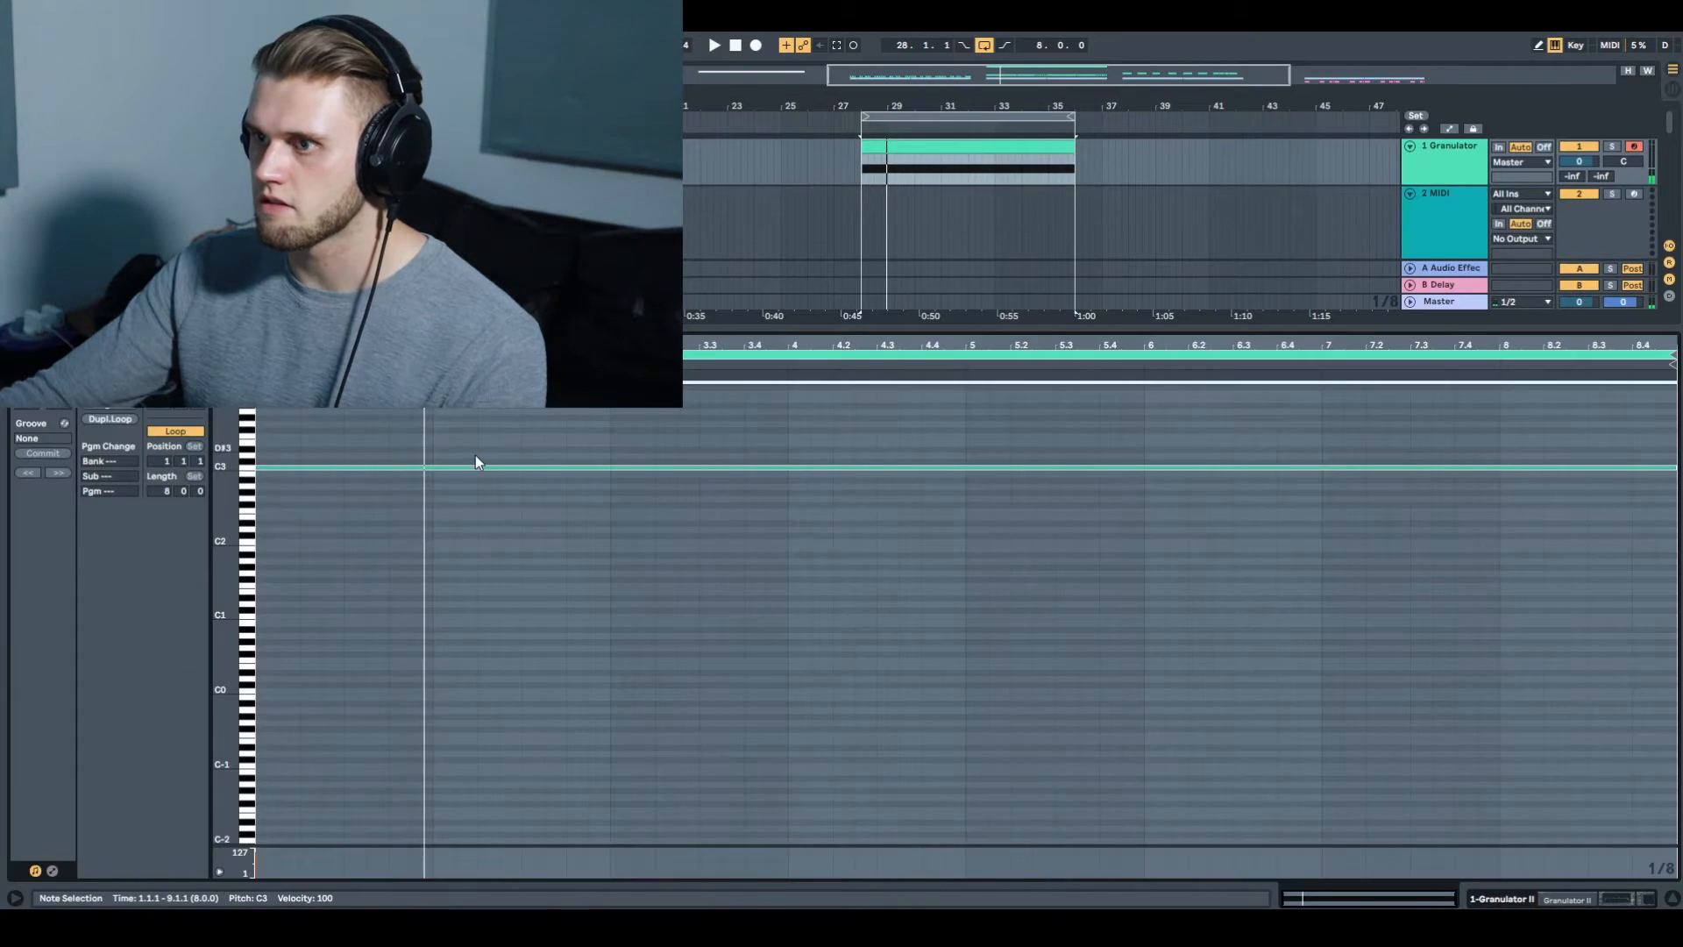
pyautogui.moveTo(451, 471); pyautogui.dragTo(410, 516)
pyautogui.press('space')
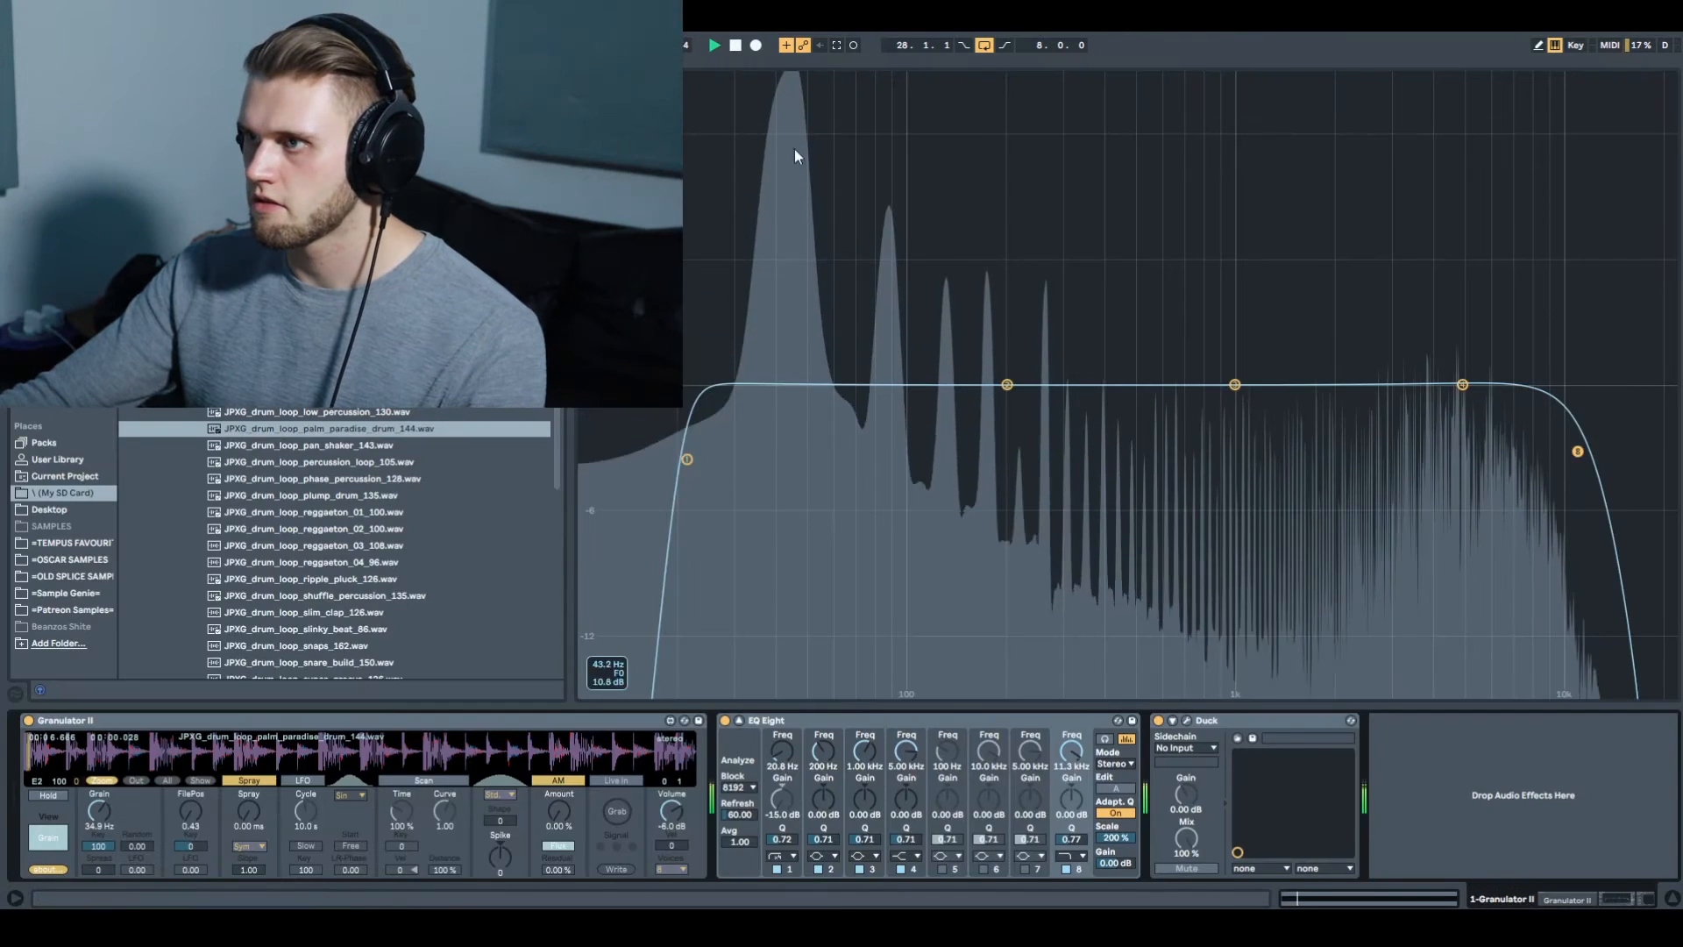
pyautogui.press('space')
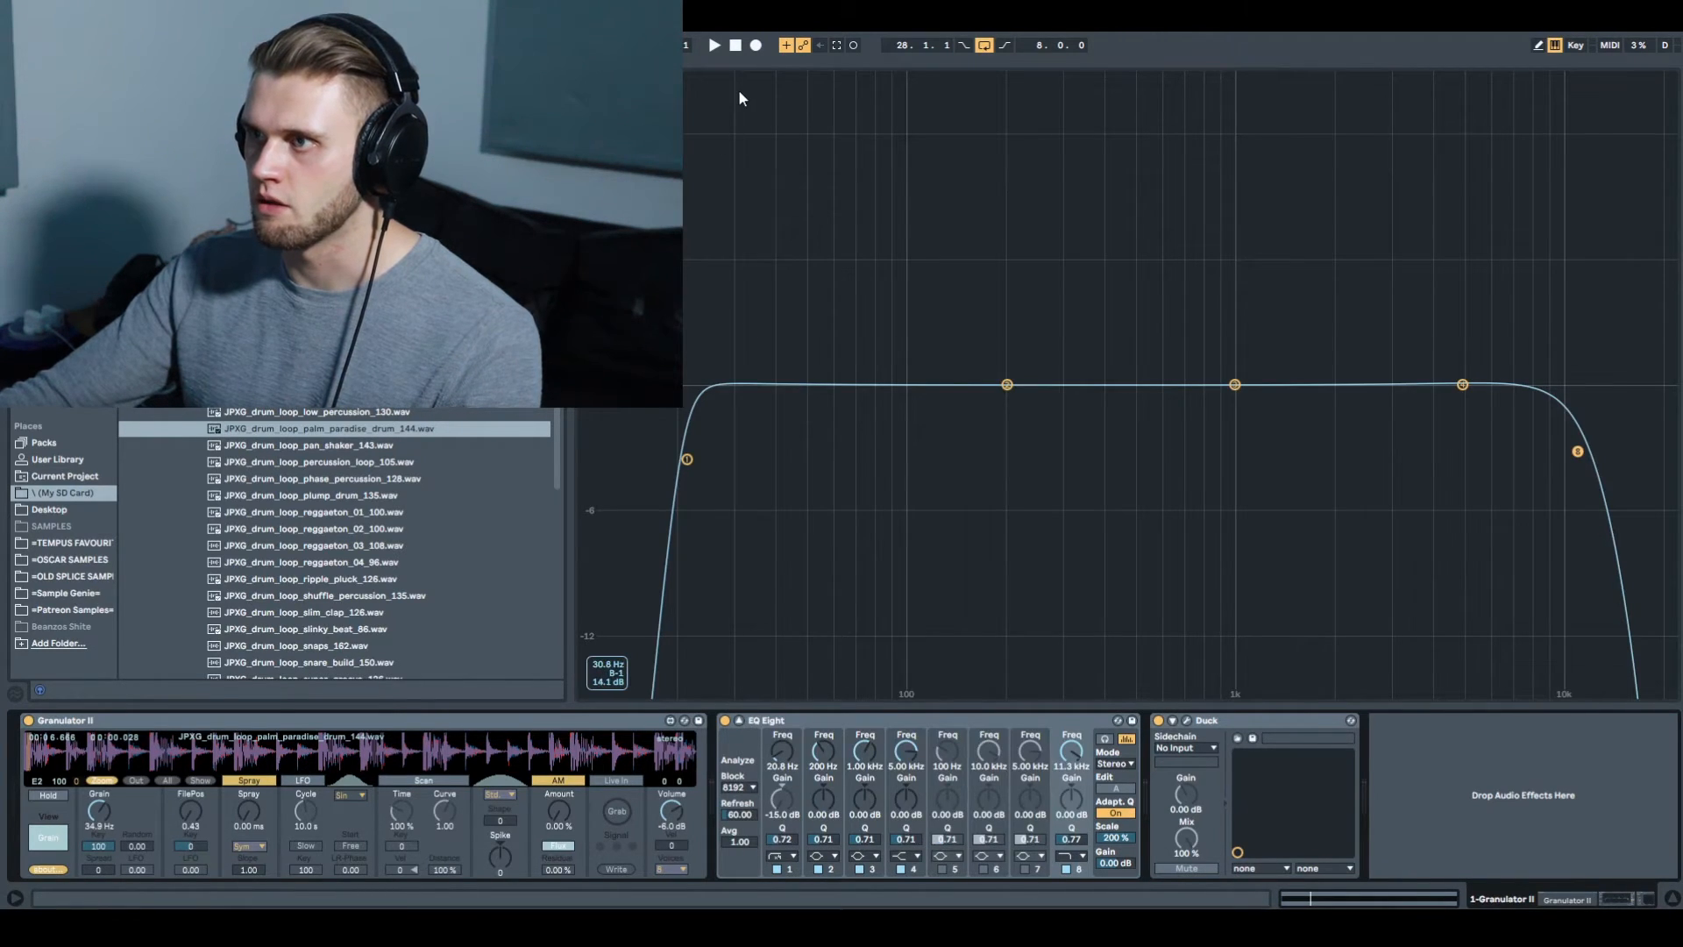
pyautogui.press('space')
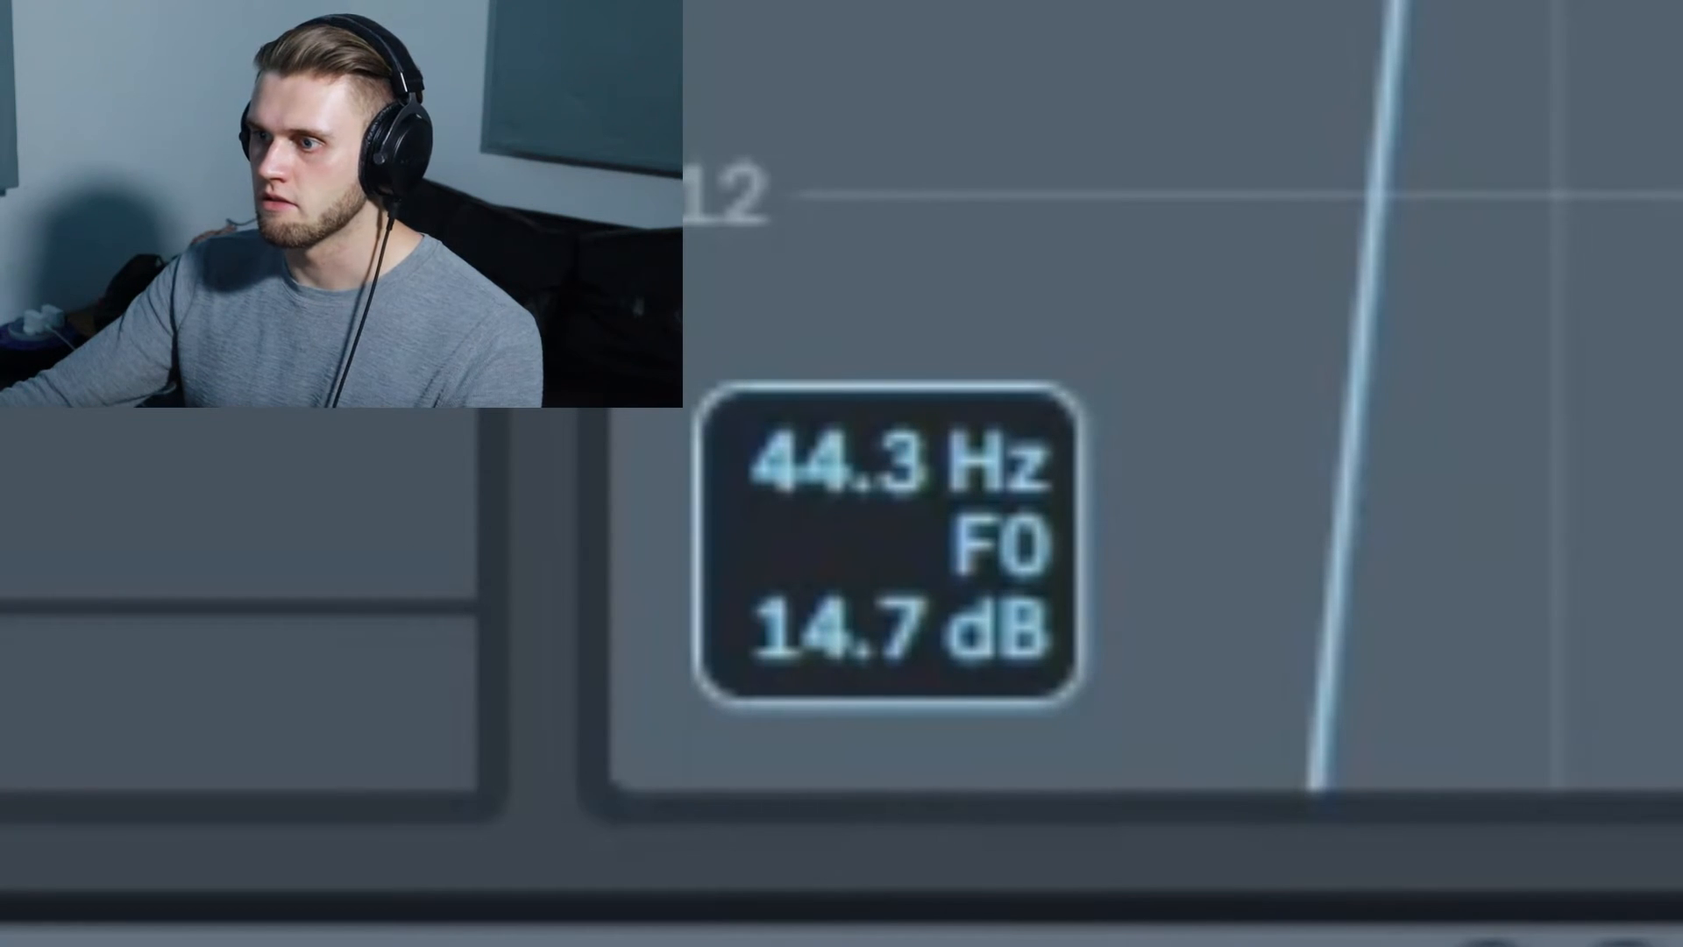
pyautogui.press('space')
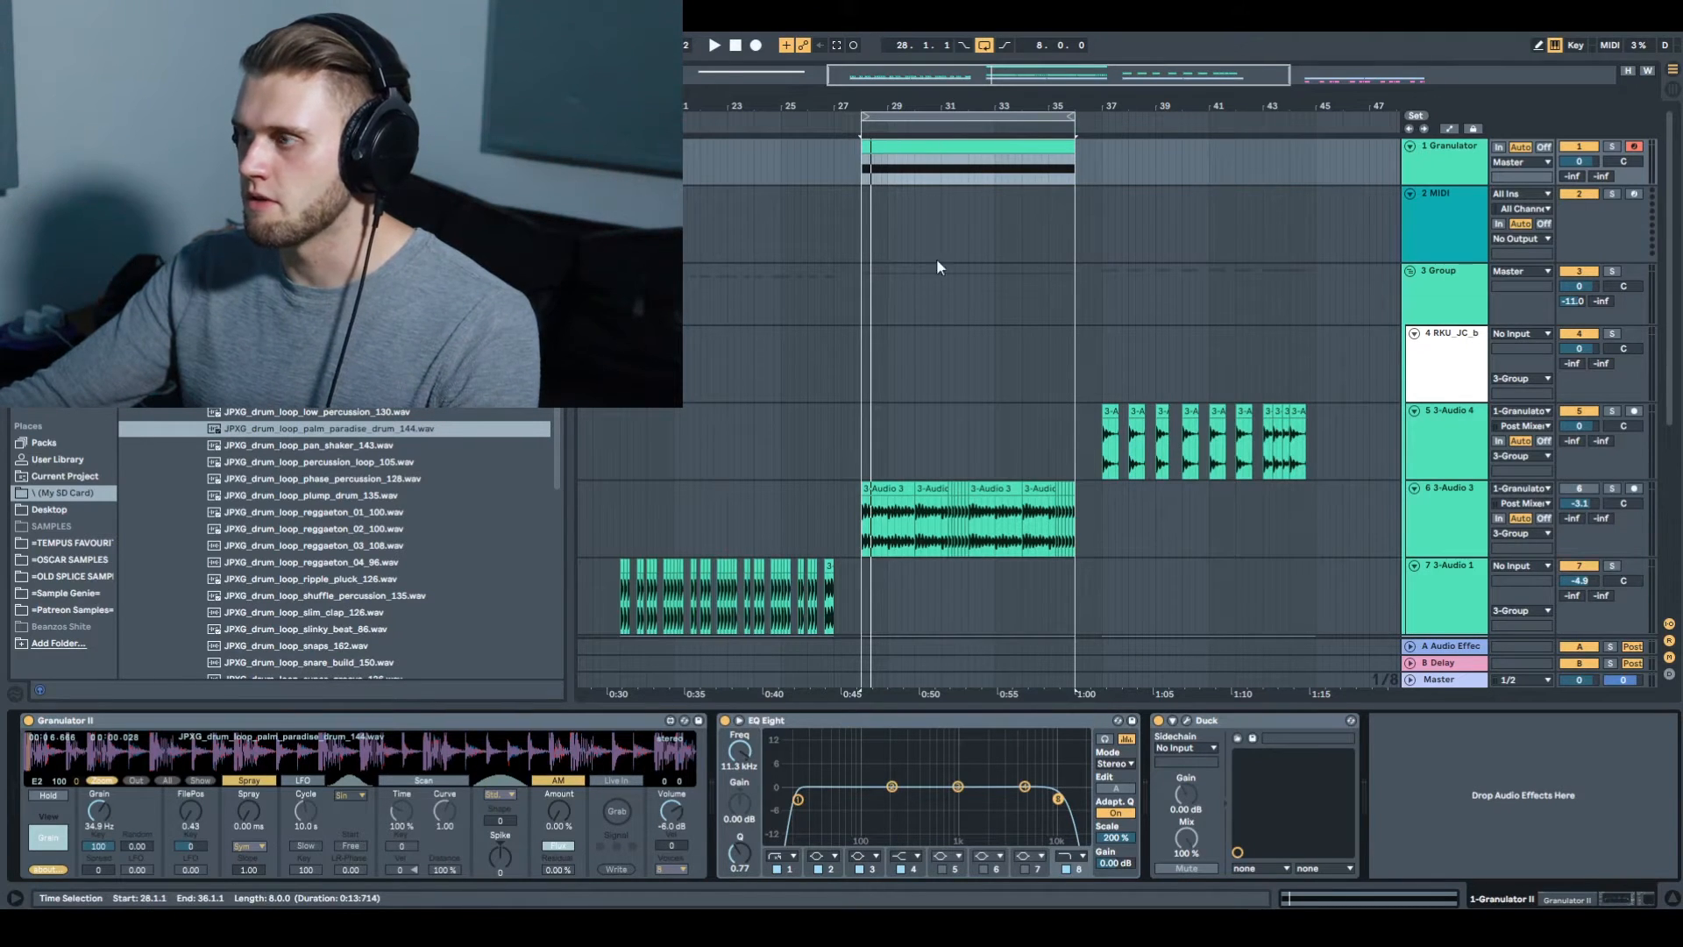
# Show the Granulator track's FilePos automation and step it up from 28.2.3 to about 8.19, then play it
pyautogui.press('a')
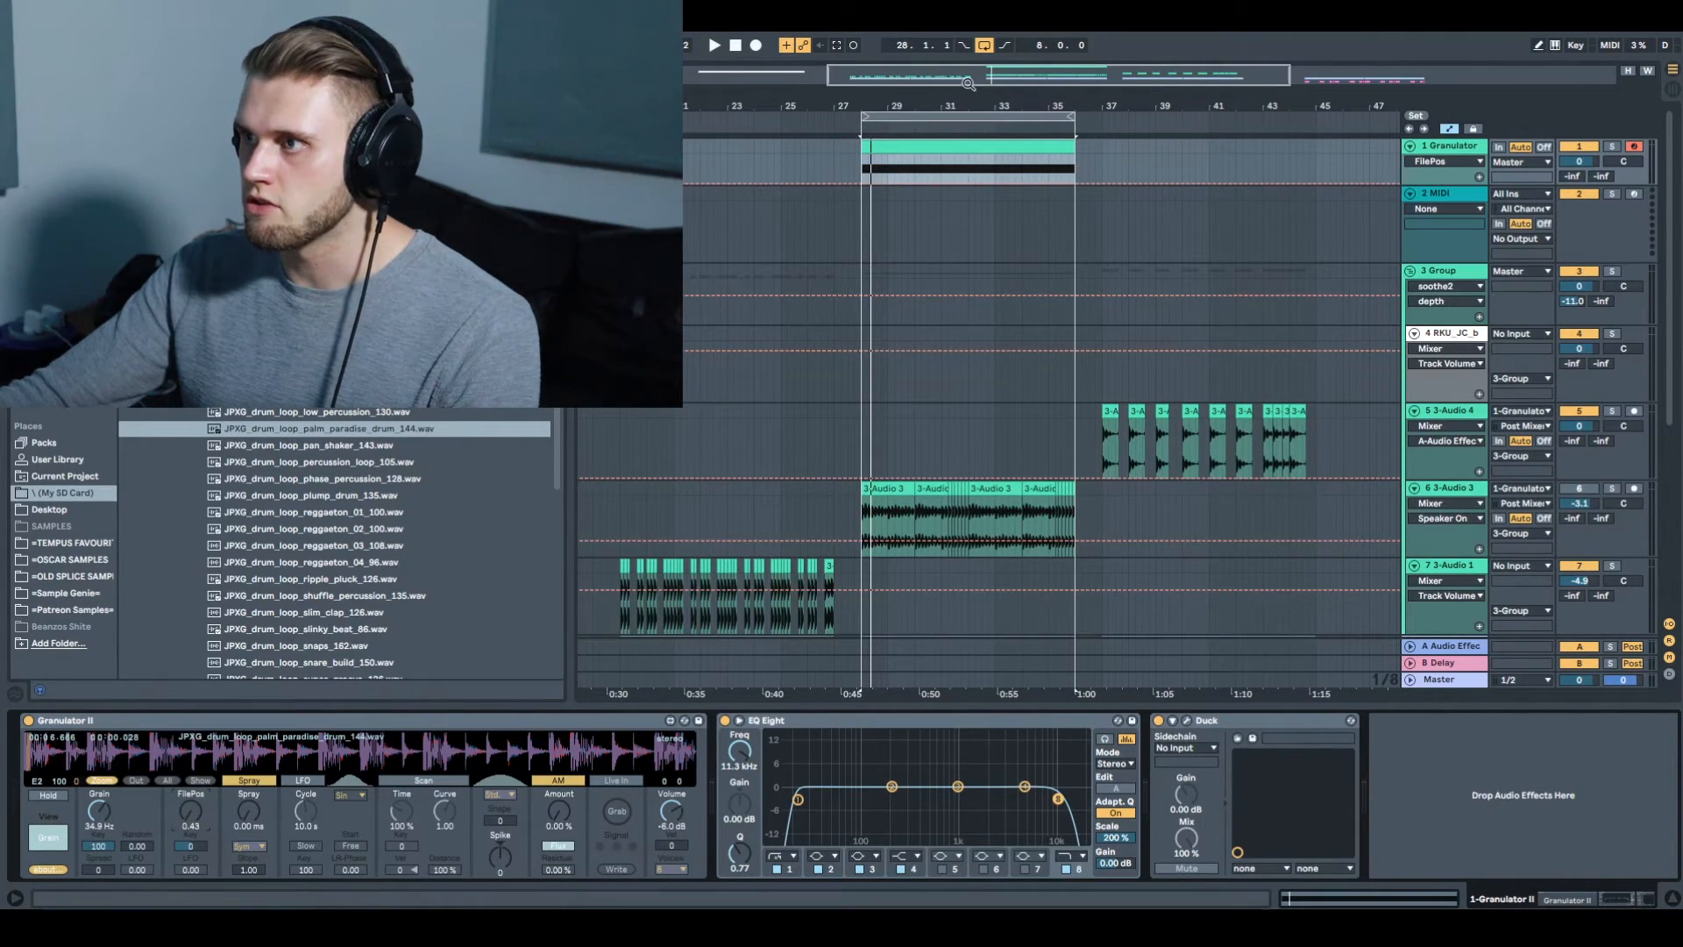
pyautogui.press('z')
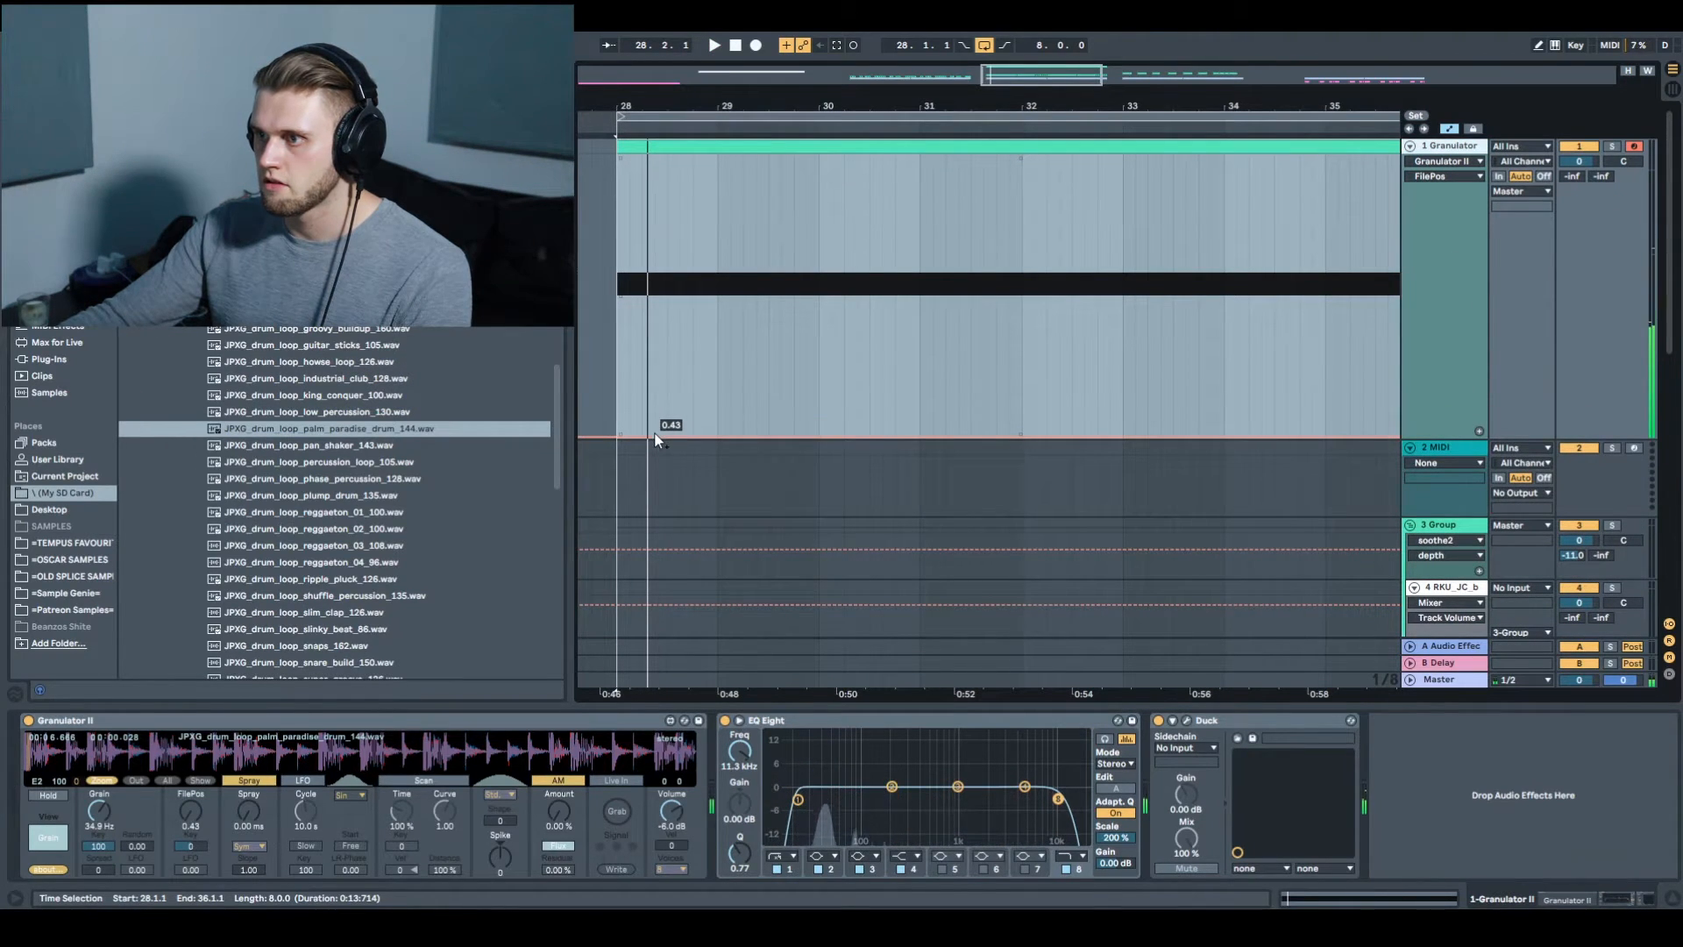
pyautogui.press('space')
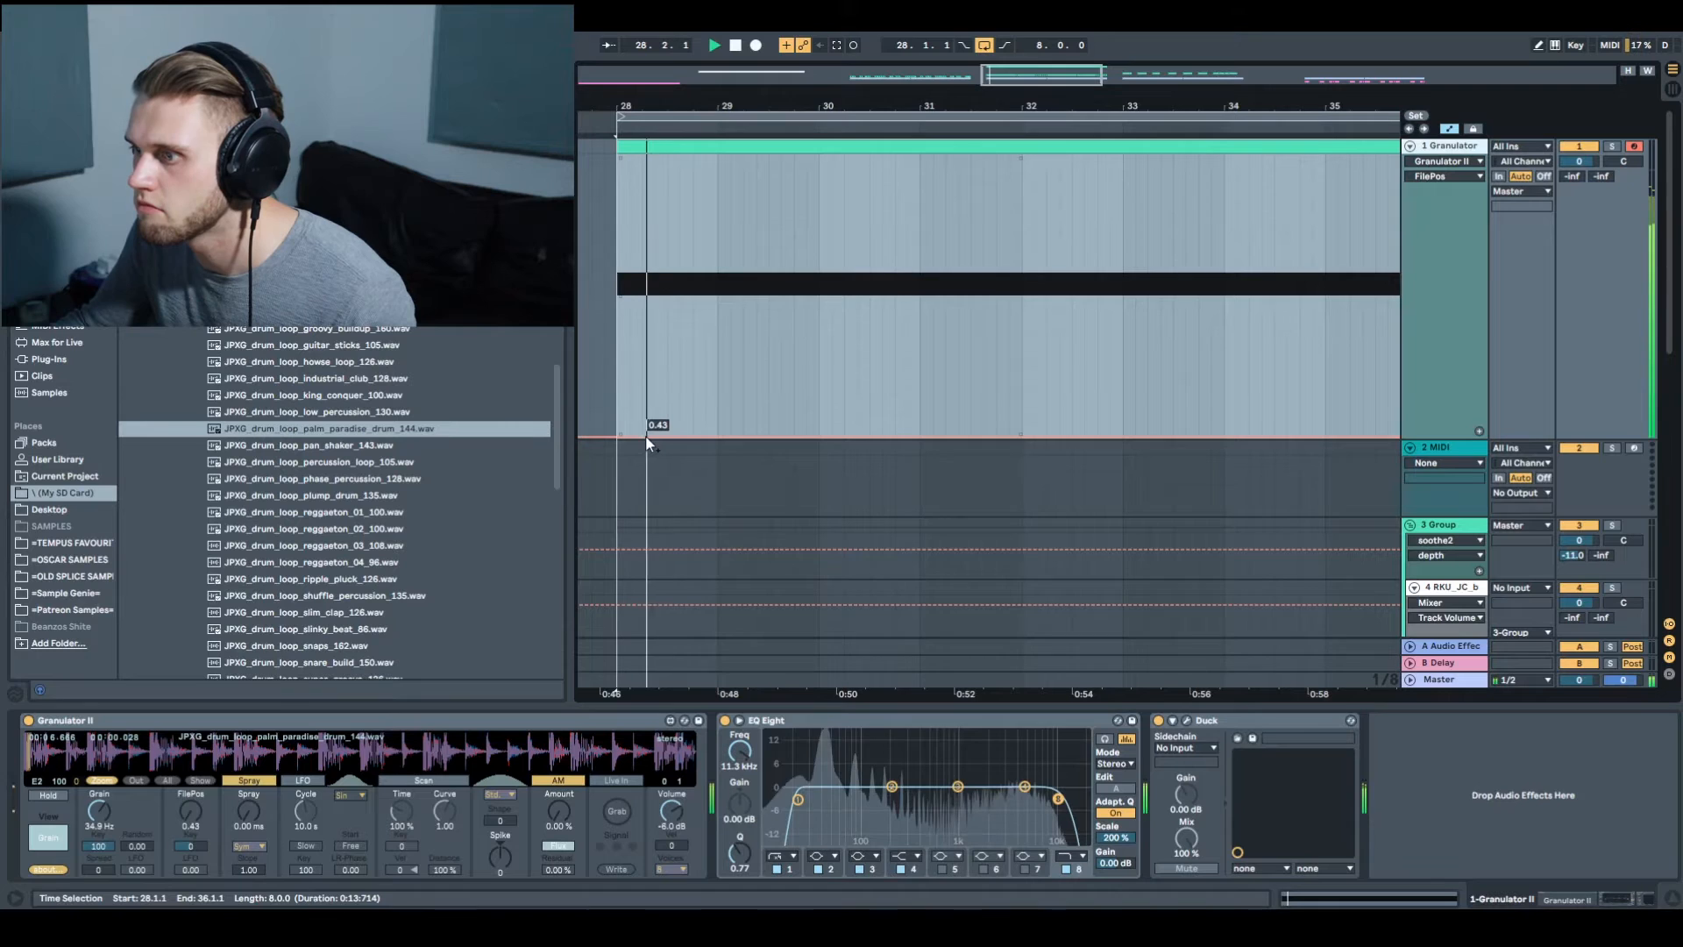
pyautogui.press('space')
pyautogui.click(656, 437)
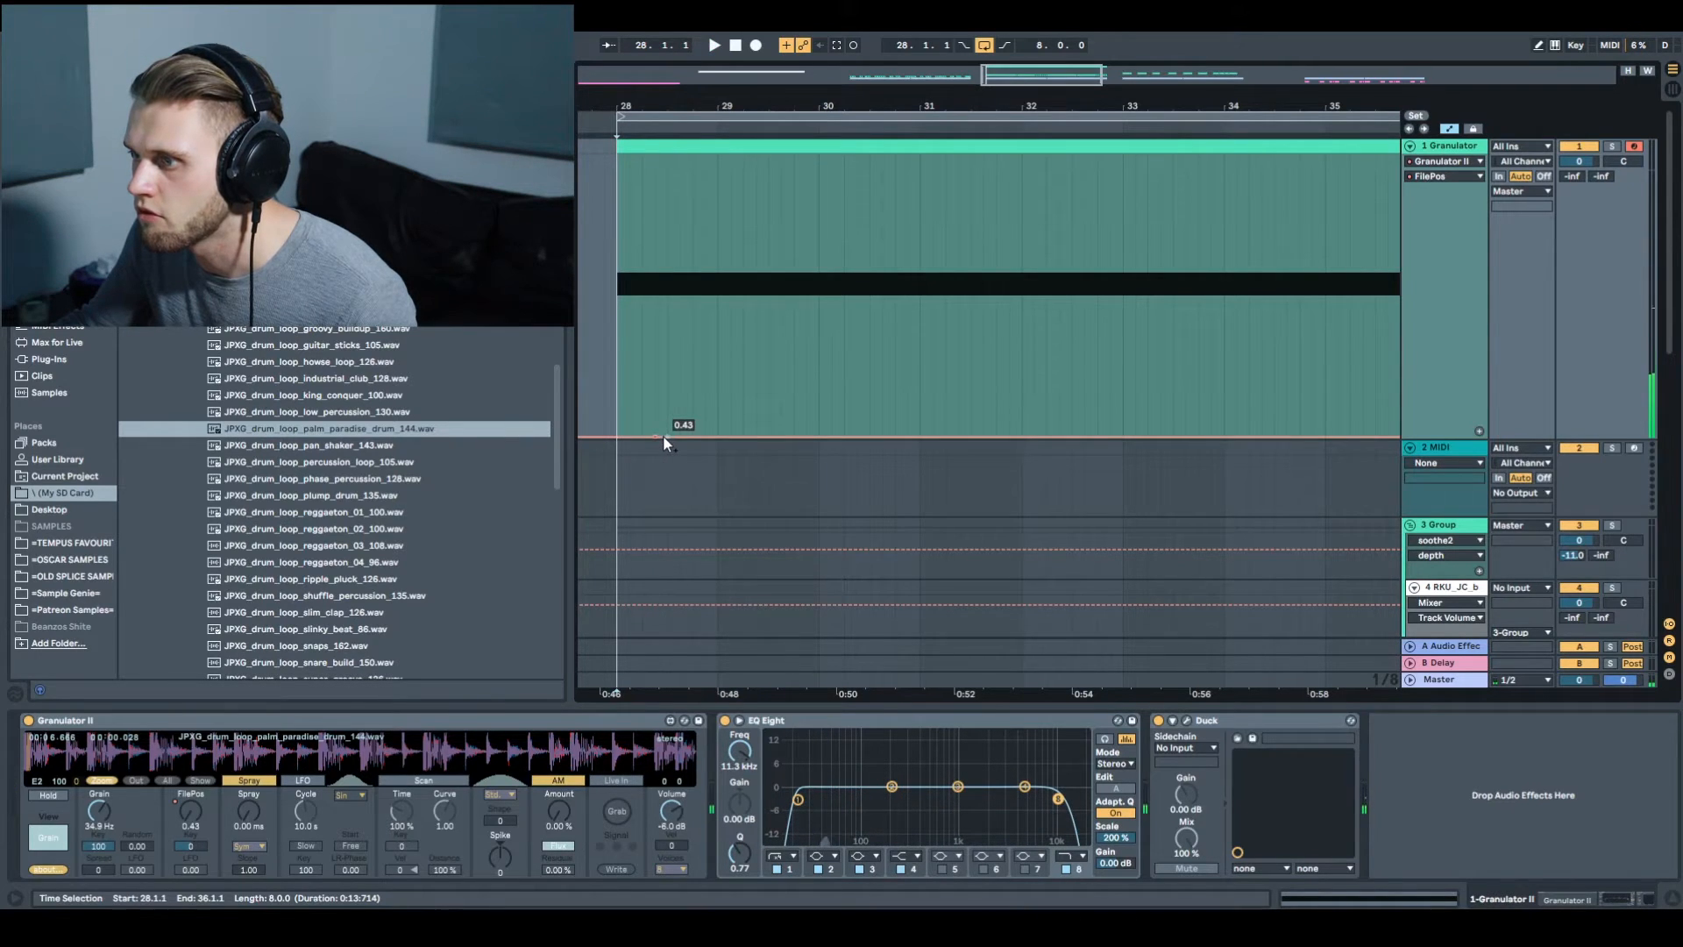
pyautogui.moveTo(663, 434); pyautogui.dragTo(651, 408)
pyautogui.press('space')
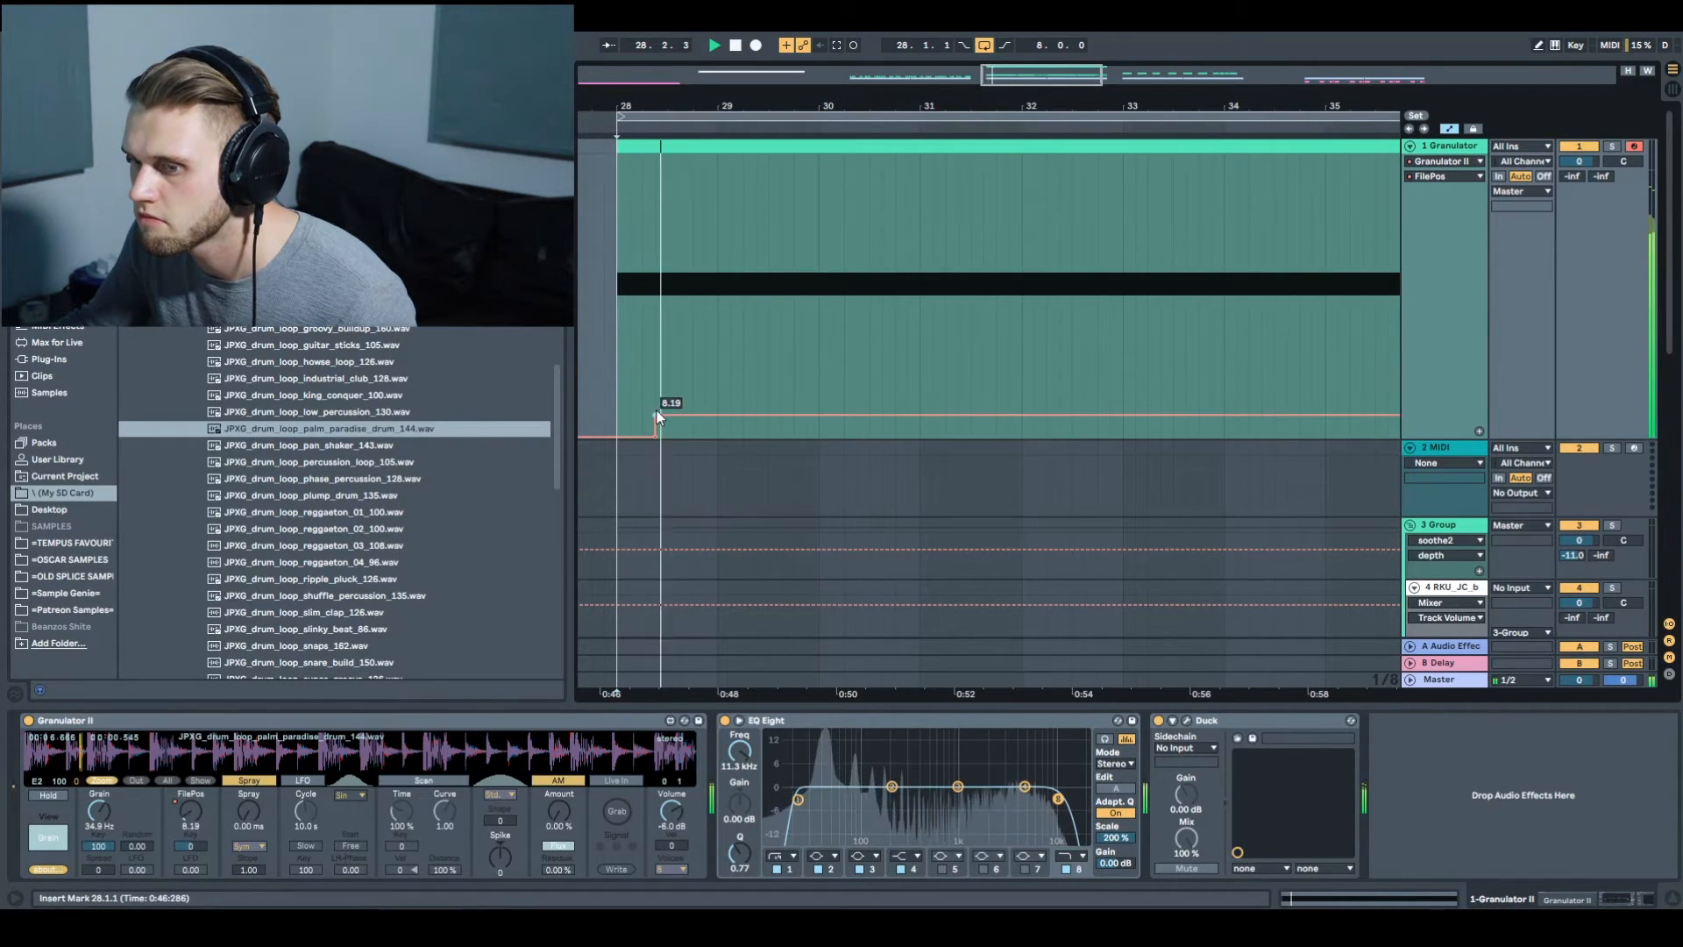
# Raise the FilePos automation step at 28.2.3 to about 17.82 and audition it
pyautogui.press('space')
pyautogui.moveTo(657, 417); pyautogui.dragTo(657, 388)
pyautogui.press('space')
pyautogui.press('space')
pyautogui.press('space')
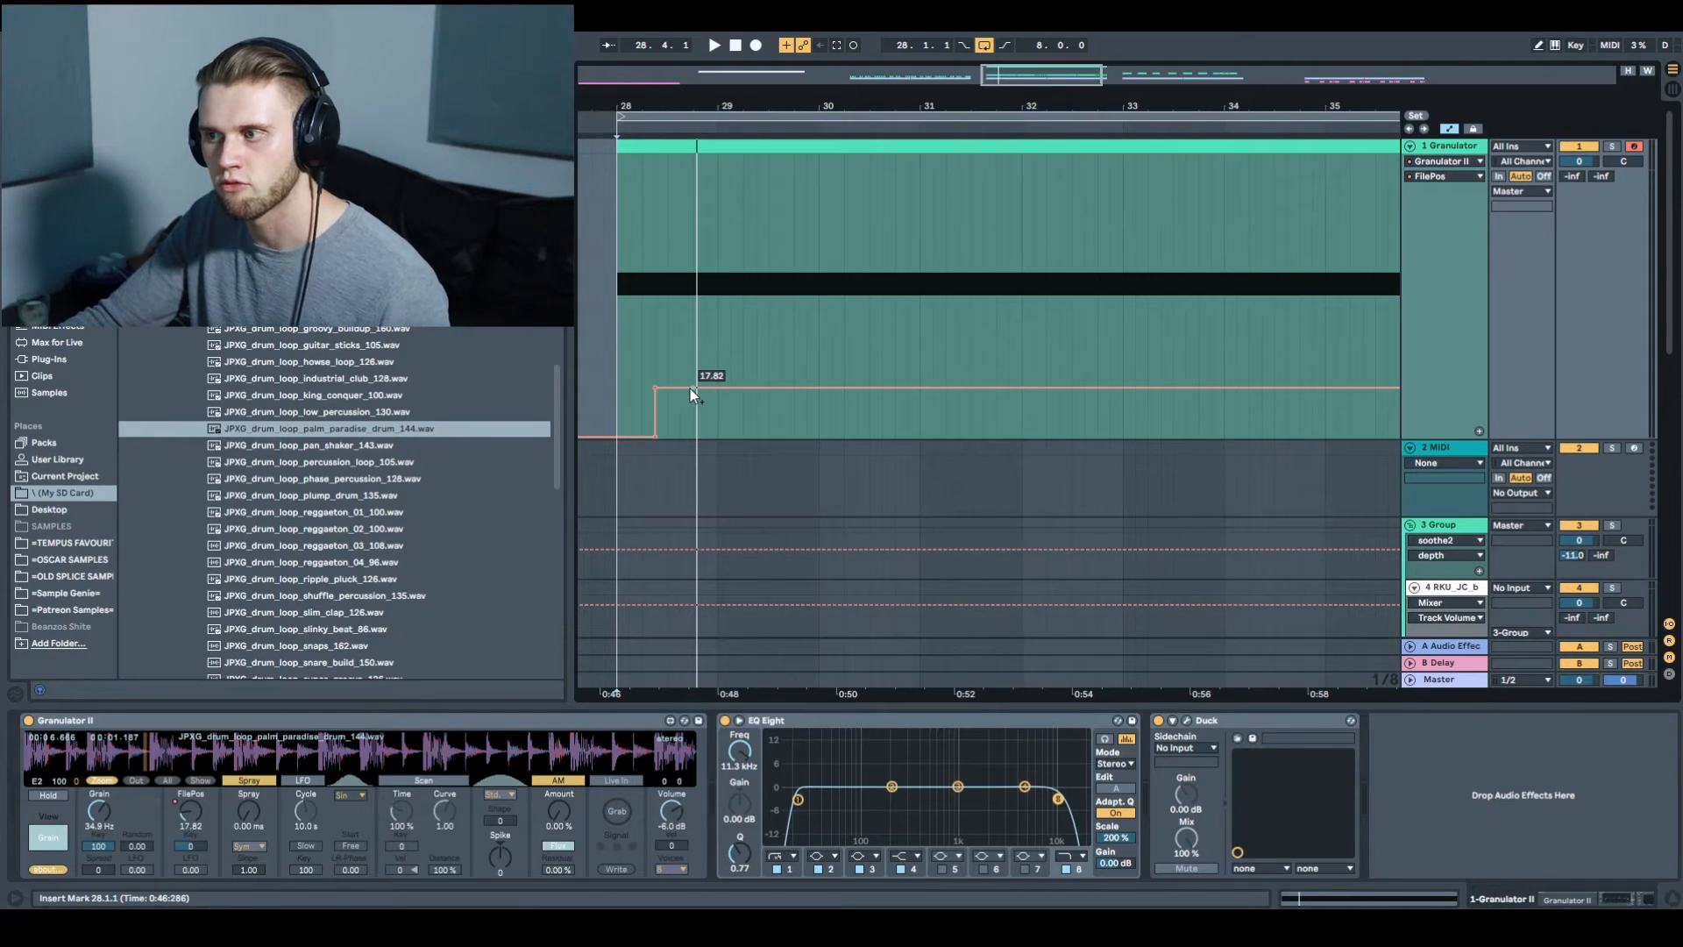
# Add a FilePos breakpoint of about 15.64 at 28.4.1 and audition the resulting slope
pyautogui.moveTo(690, 388); pyautogui.dragTo(694, 393)
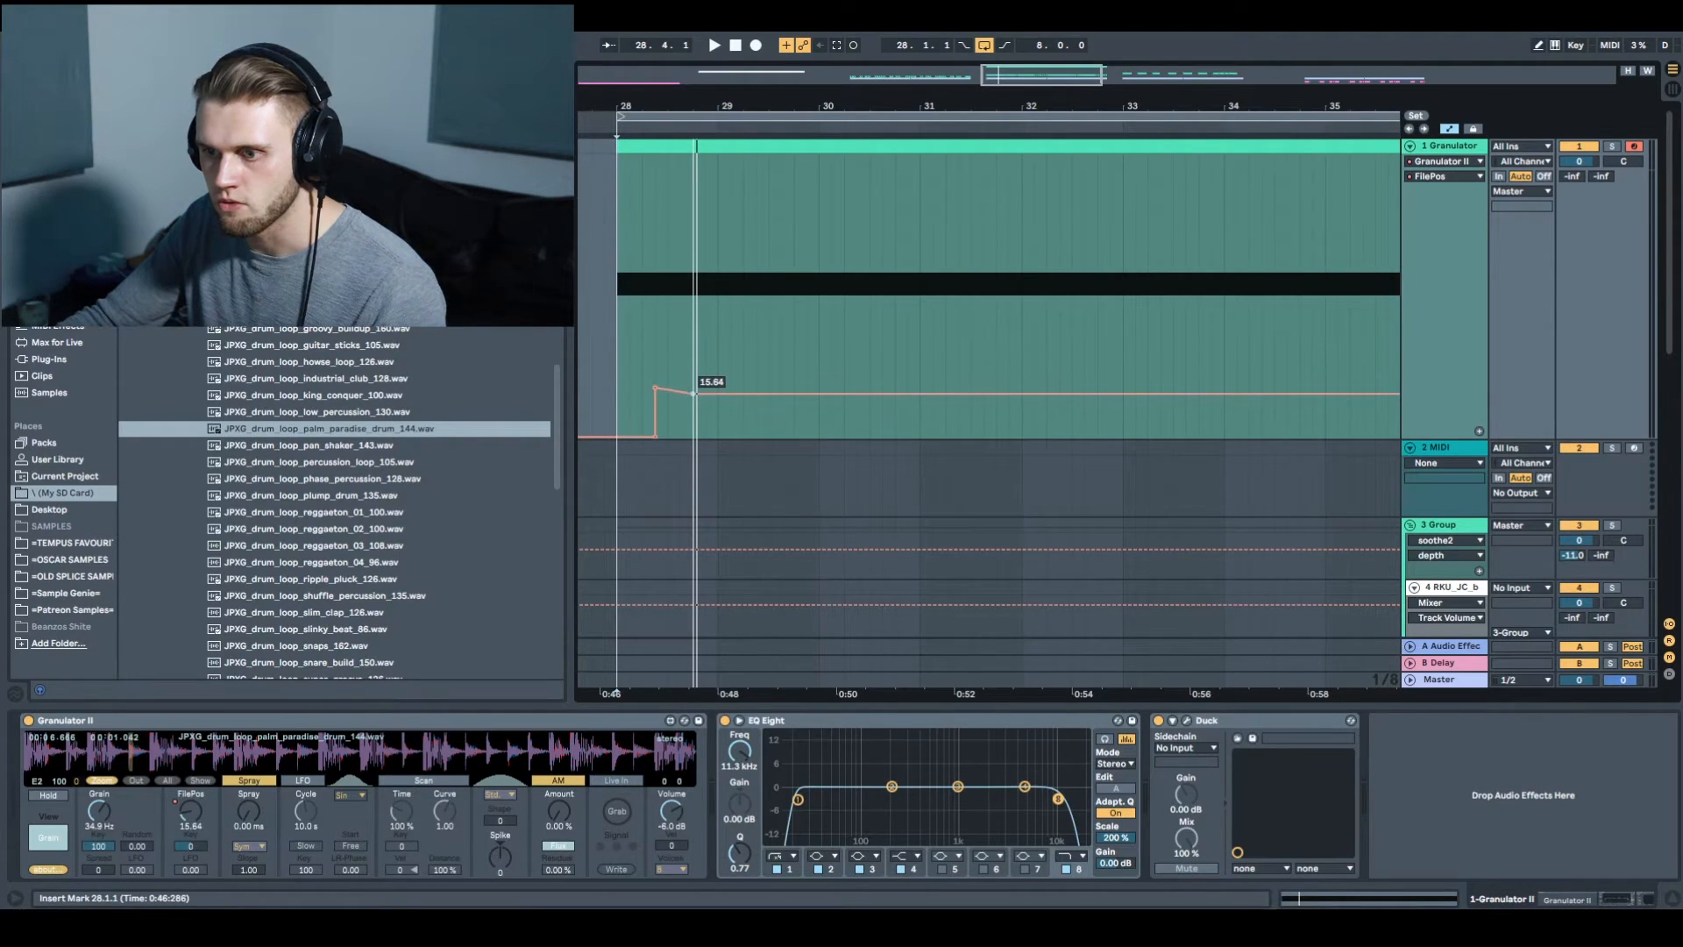
pyautogui.press('space')
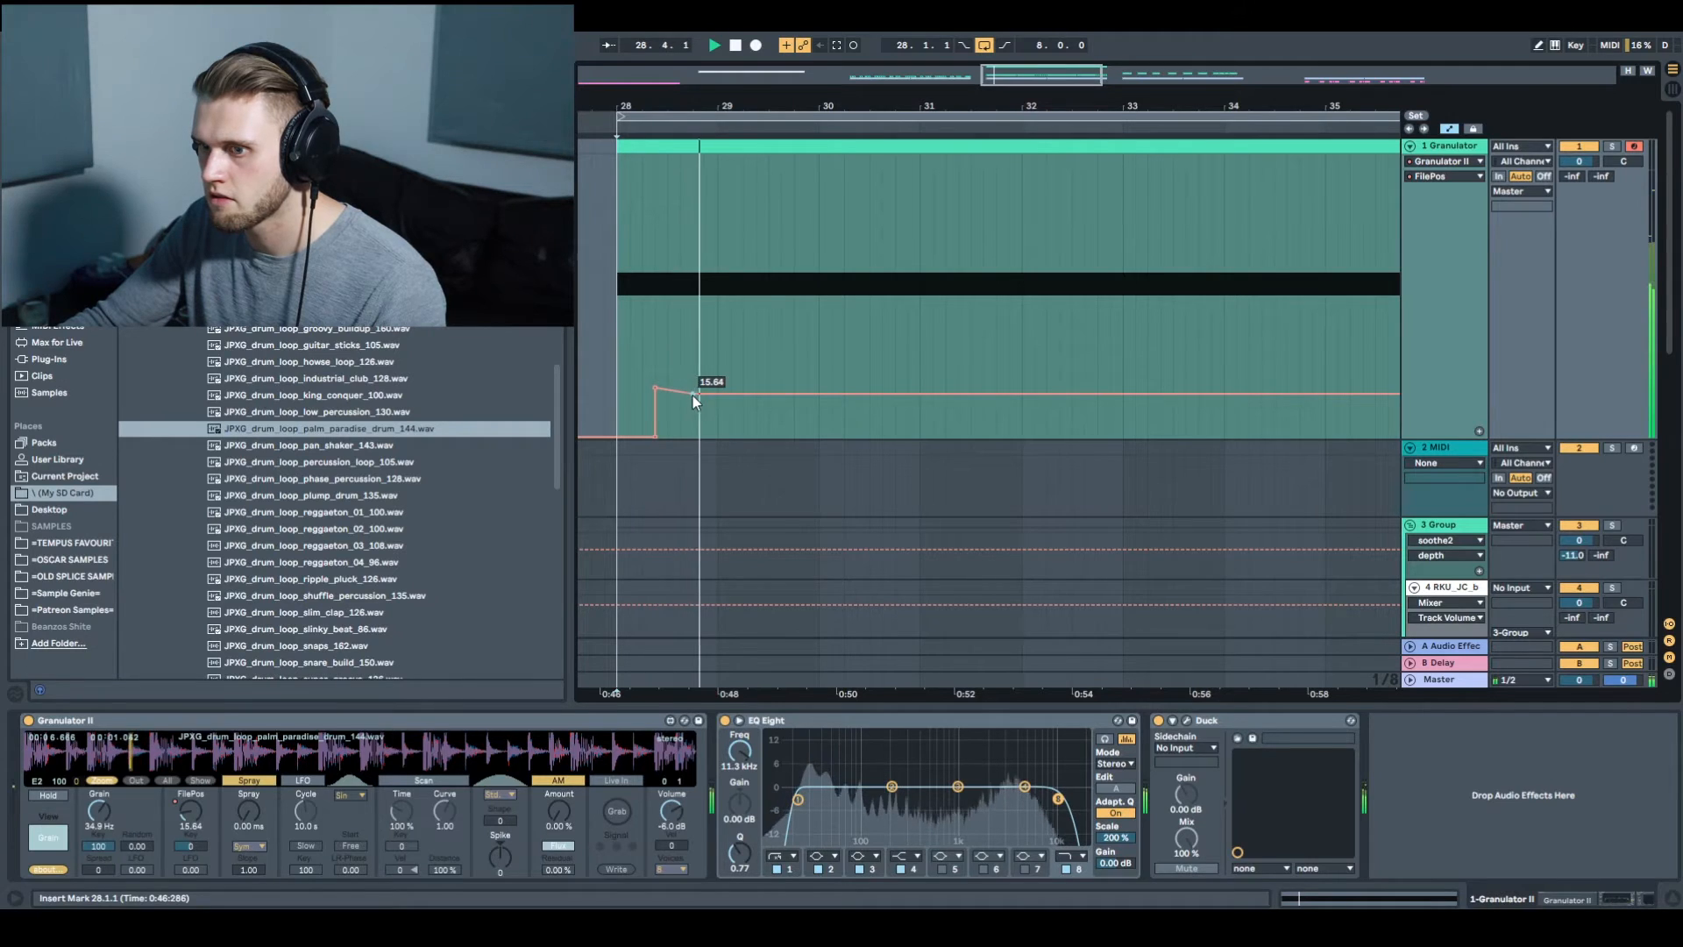
pyautogui.press('space')
# Drop the FilePos automation to its baseline at bar 29 and step it up to about 28.57 at 29.2.3
pyautogui.click(716, 394)
pyautogui.moveTo(720, 395); pyautogui.dragTo(756, 391)
pyautogui.press('space')
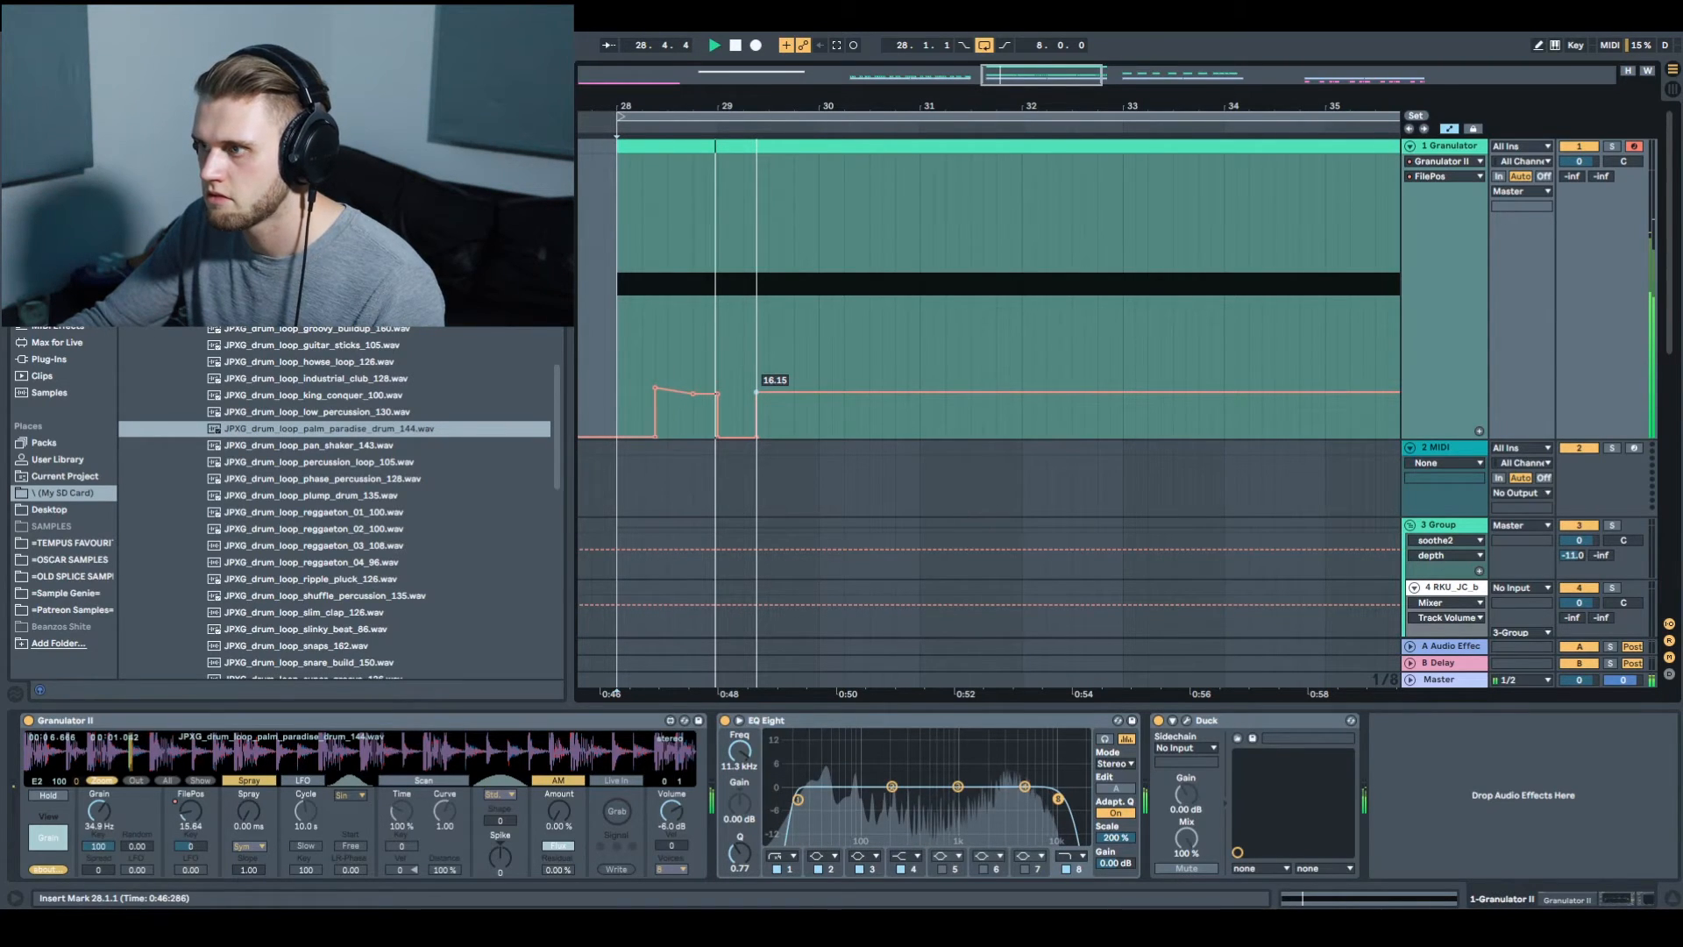
pyautogui.moveTo(756, 391); pyautogui.dragTo(759, 355)
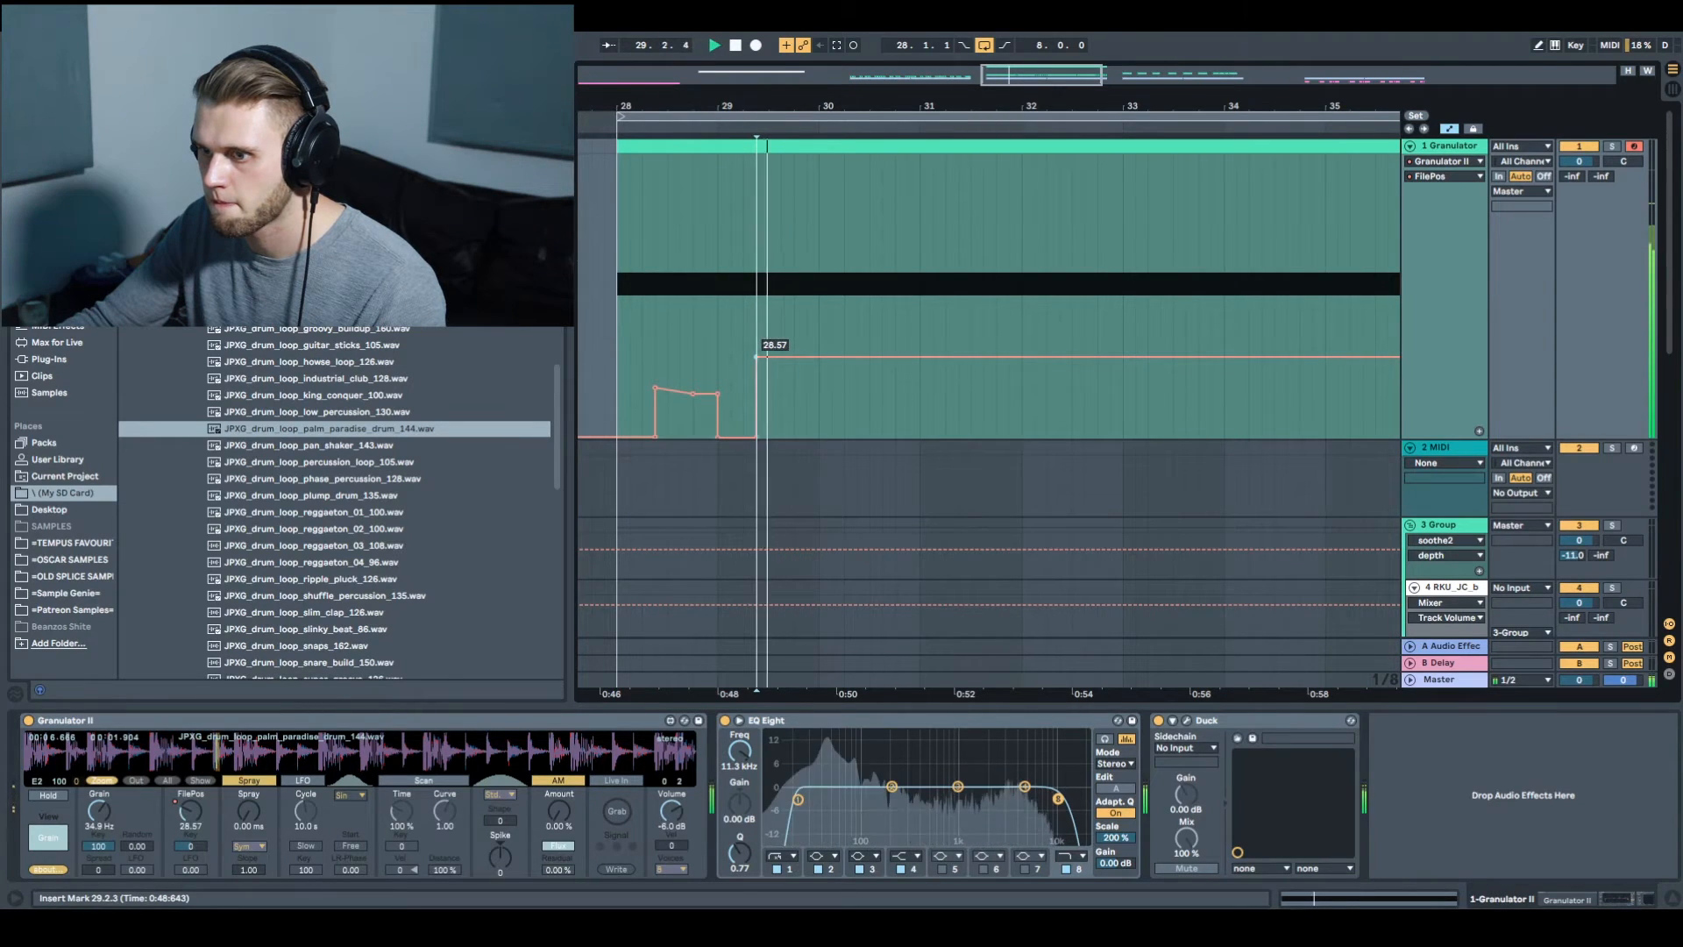
# Add a FilePos breakpoint of about 27.64 at bar 30, drop the line to its baseline there, and play it
pyautogui.click(819, 360)
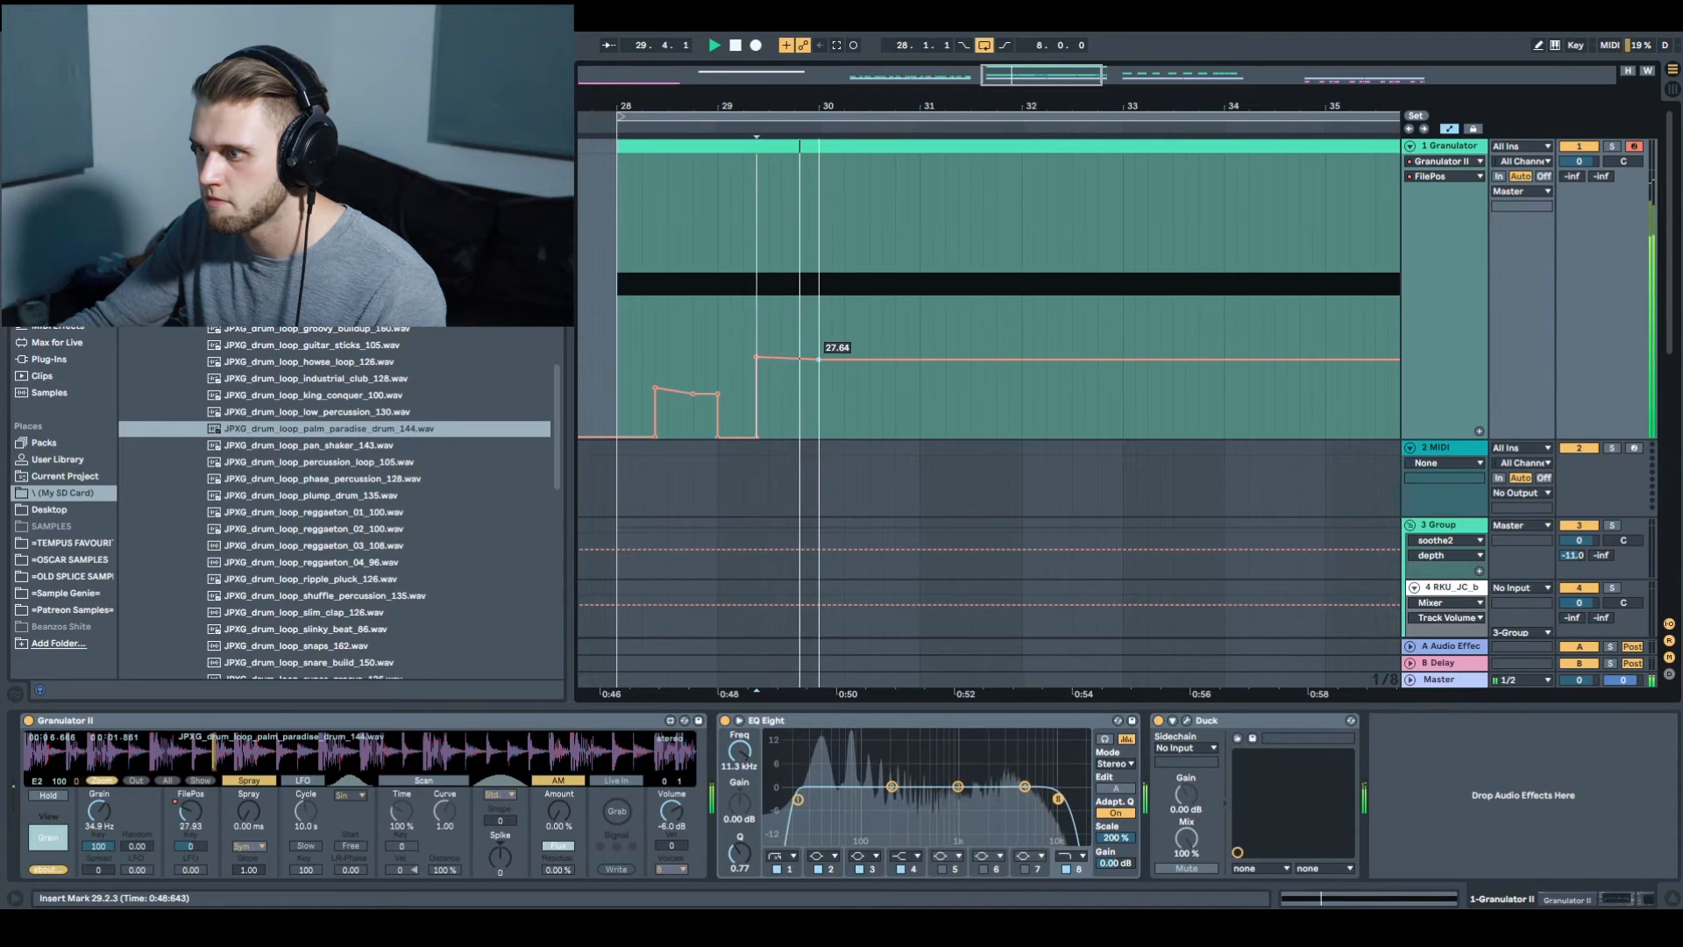
pyautogui.press('space')
pyautogui.moveTo(823, 360); pyautogui.dragTo(821, 437)
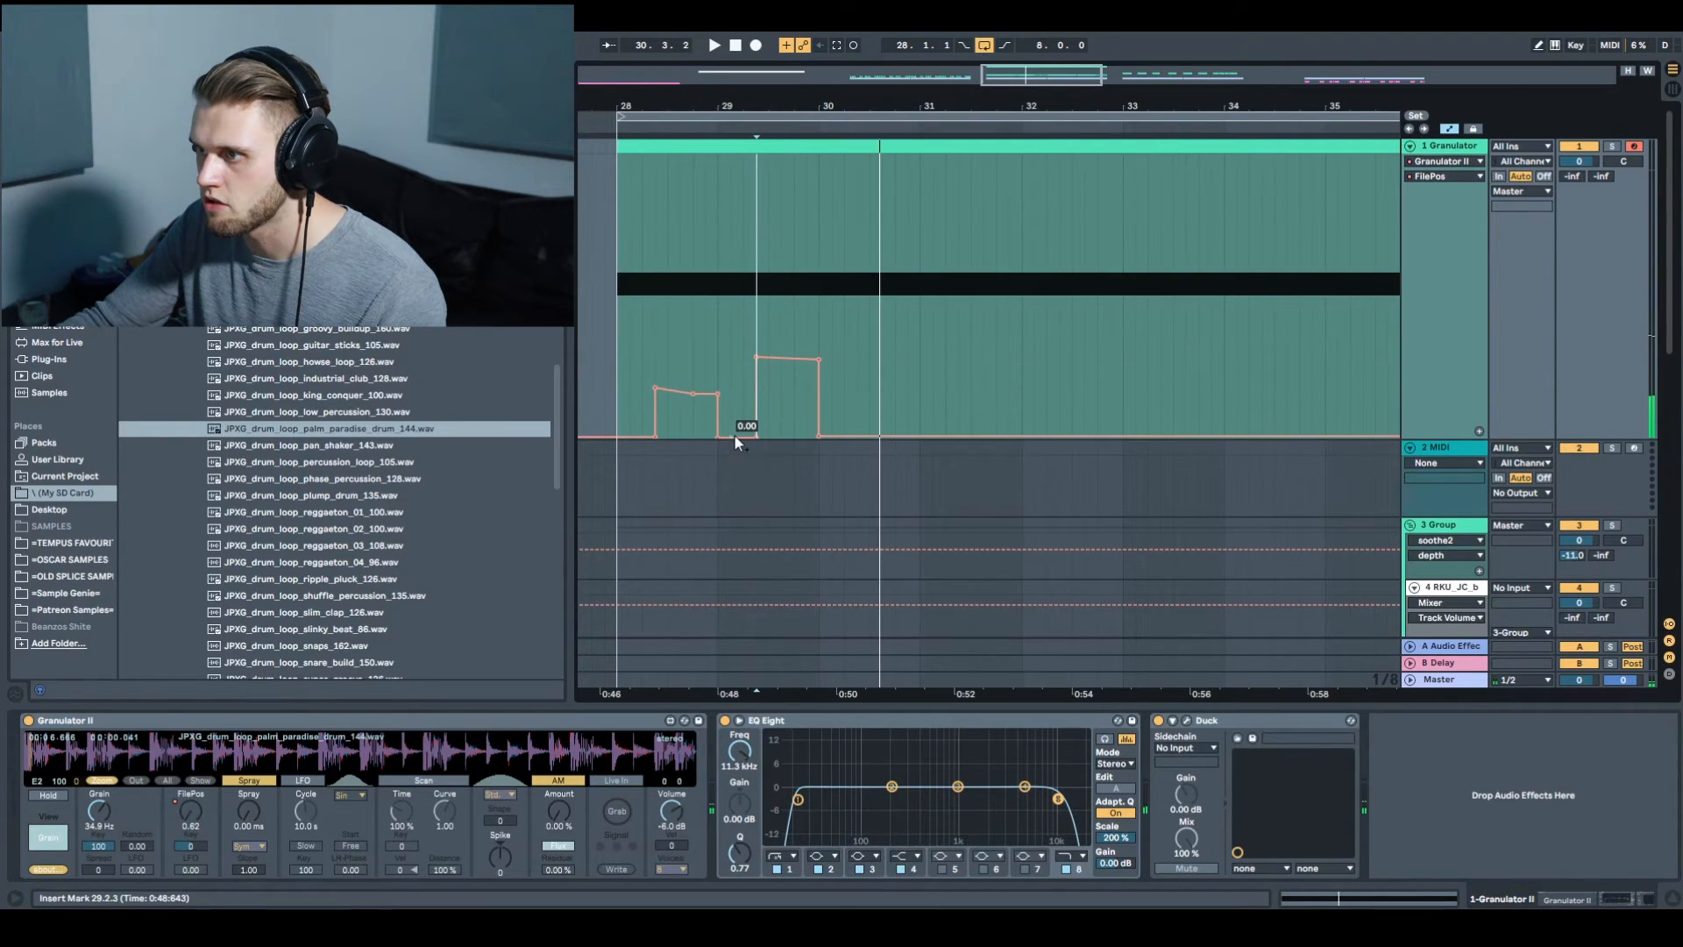
pyautogui.press('space')
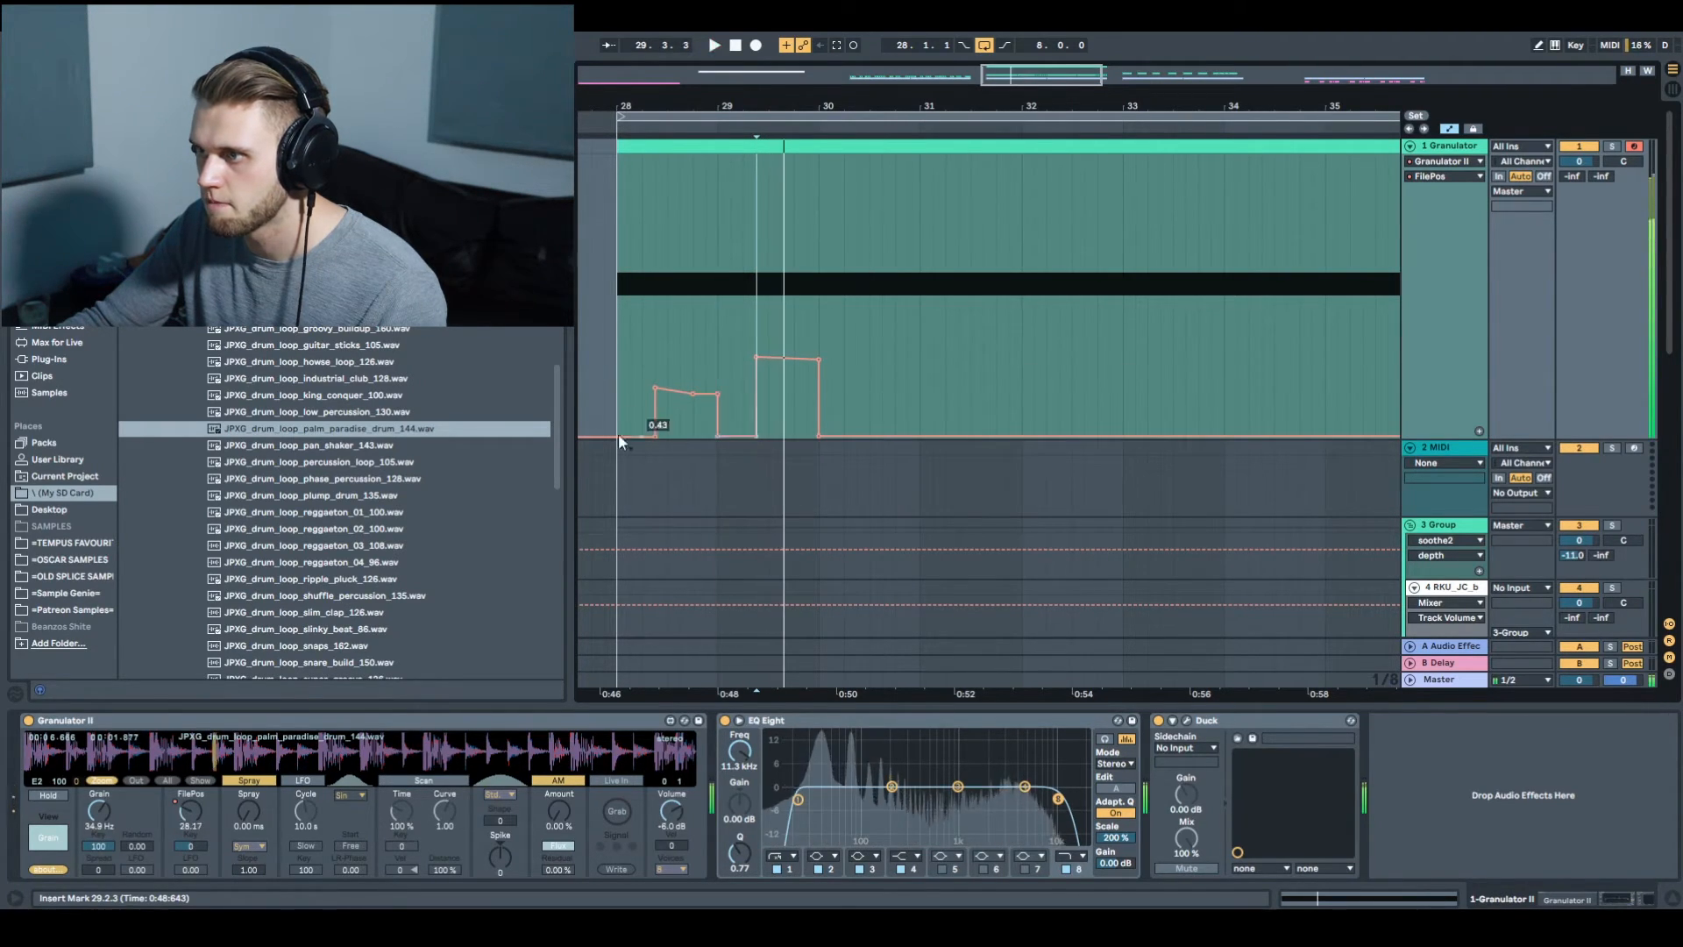
pyautogui.press('space')
# Play the automated pattern from bar 28 and duplicate its two bars, including the FilePos automation, onto bars 30 to 32
pyautogui.click(614, 367)
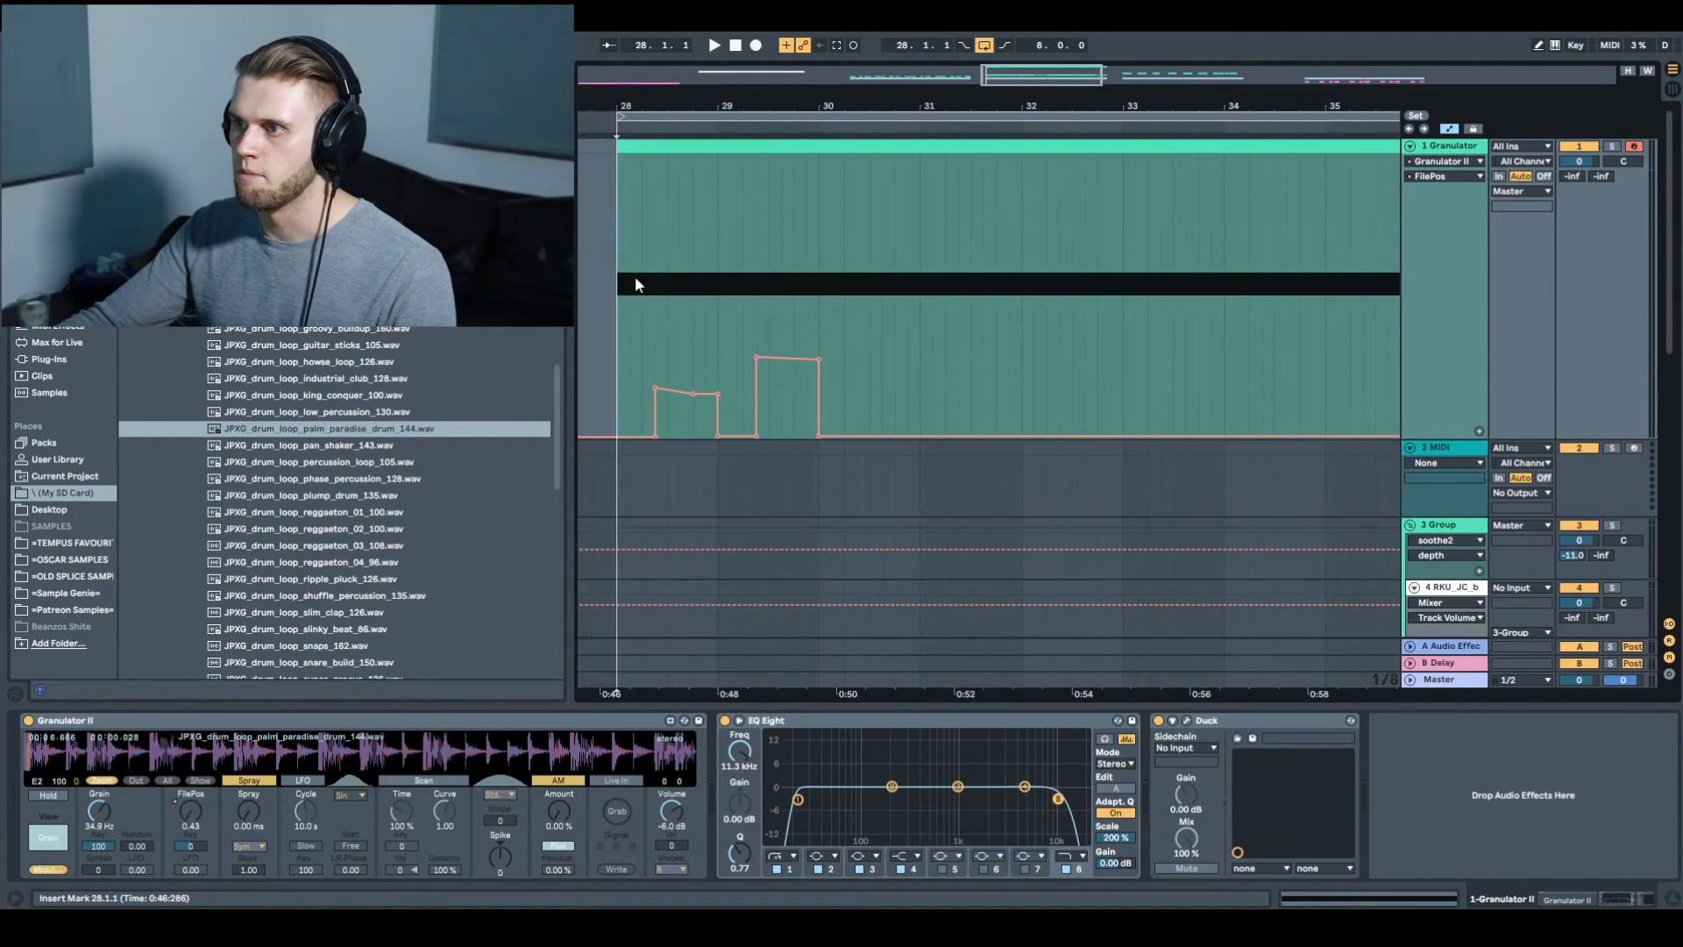
pyautogui.press('space')
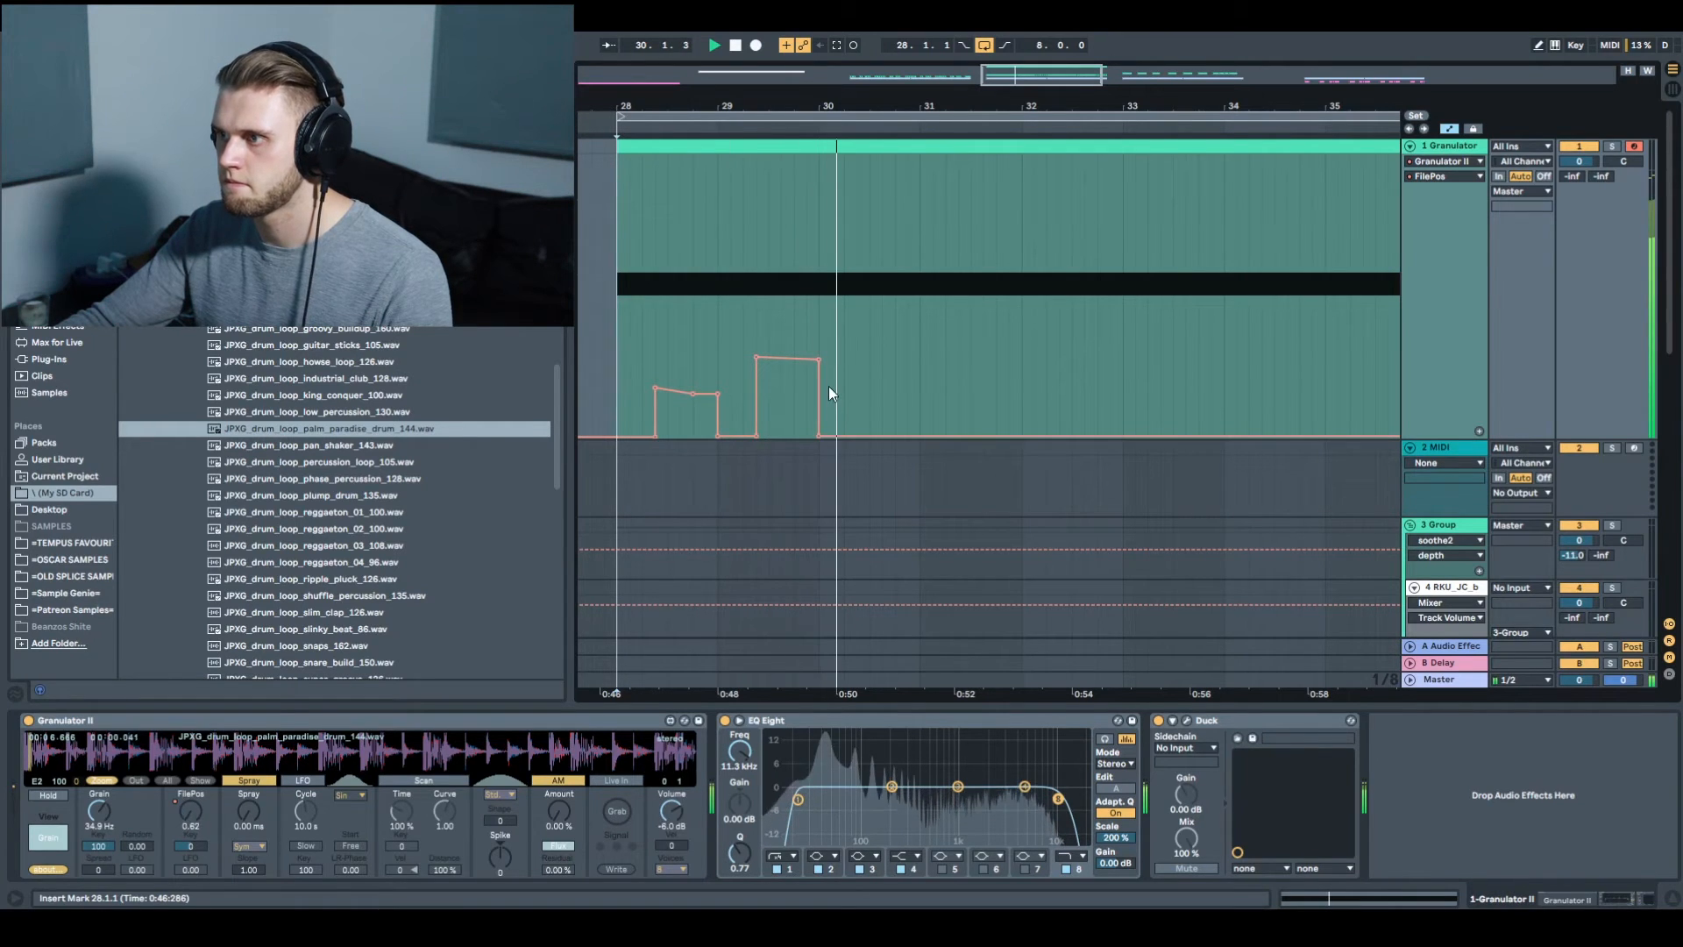
pyautogui.moveTo(819, 330); pyautogui.dragTo(615, 329)
pyautogui.hotkey('ctrl', 'd')
pyautogui.click(832, 295)
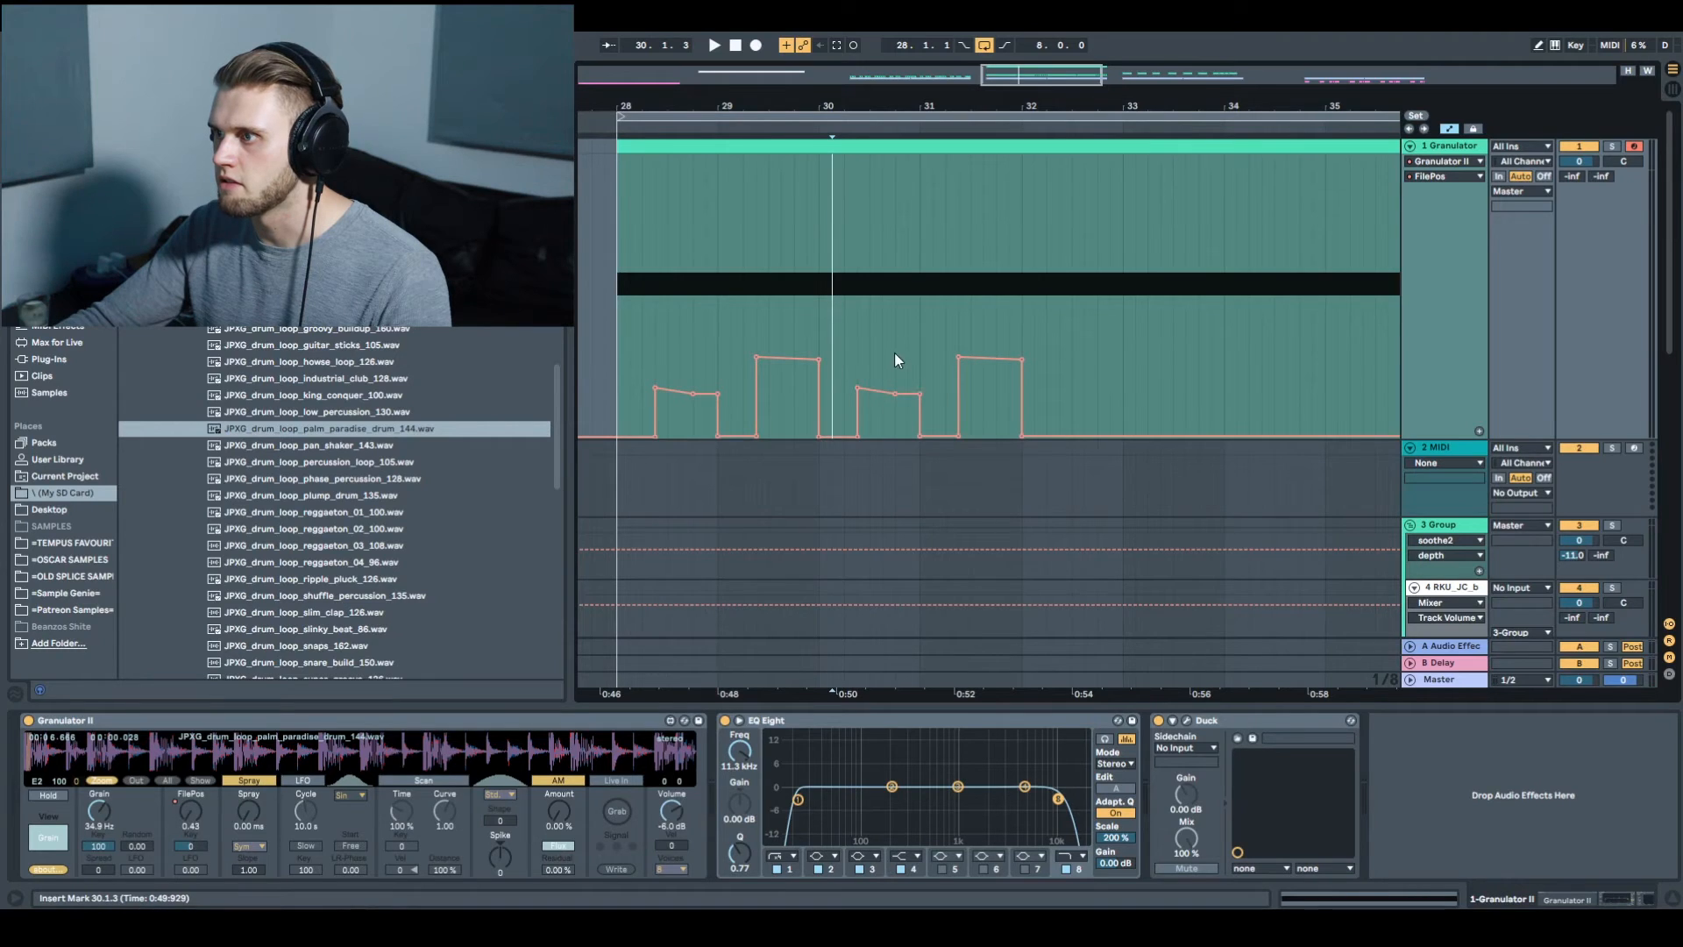
# Raise the first FilePos plateau of the copy, from 30.2.3 to 30.4.1, to about 39 and audition it
pyautogui.press('space')
pyautogui.moveTo(857, 388)
pyautogui.mouseDown()
pyautogui.moveTo(858, 318)
pyautogui.moveTo(896, 389)
pyautogui.moveTo(895, 331)
pyautogui.mouseUp()
pyautogui.press('space')
pyautogui.press('space')
pyautogui.press('space')
pyautogui.press('space')
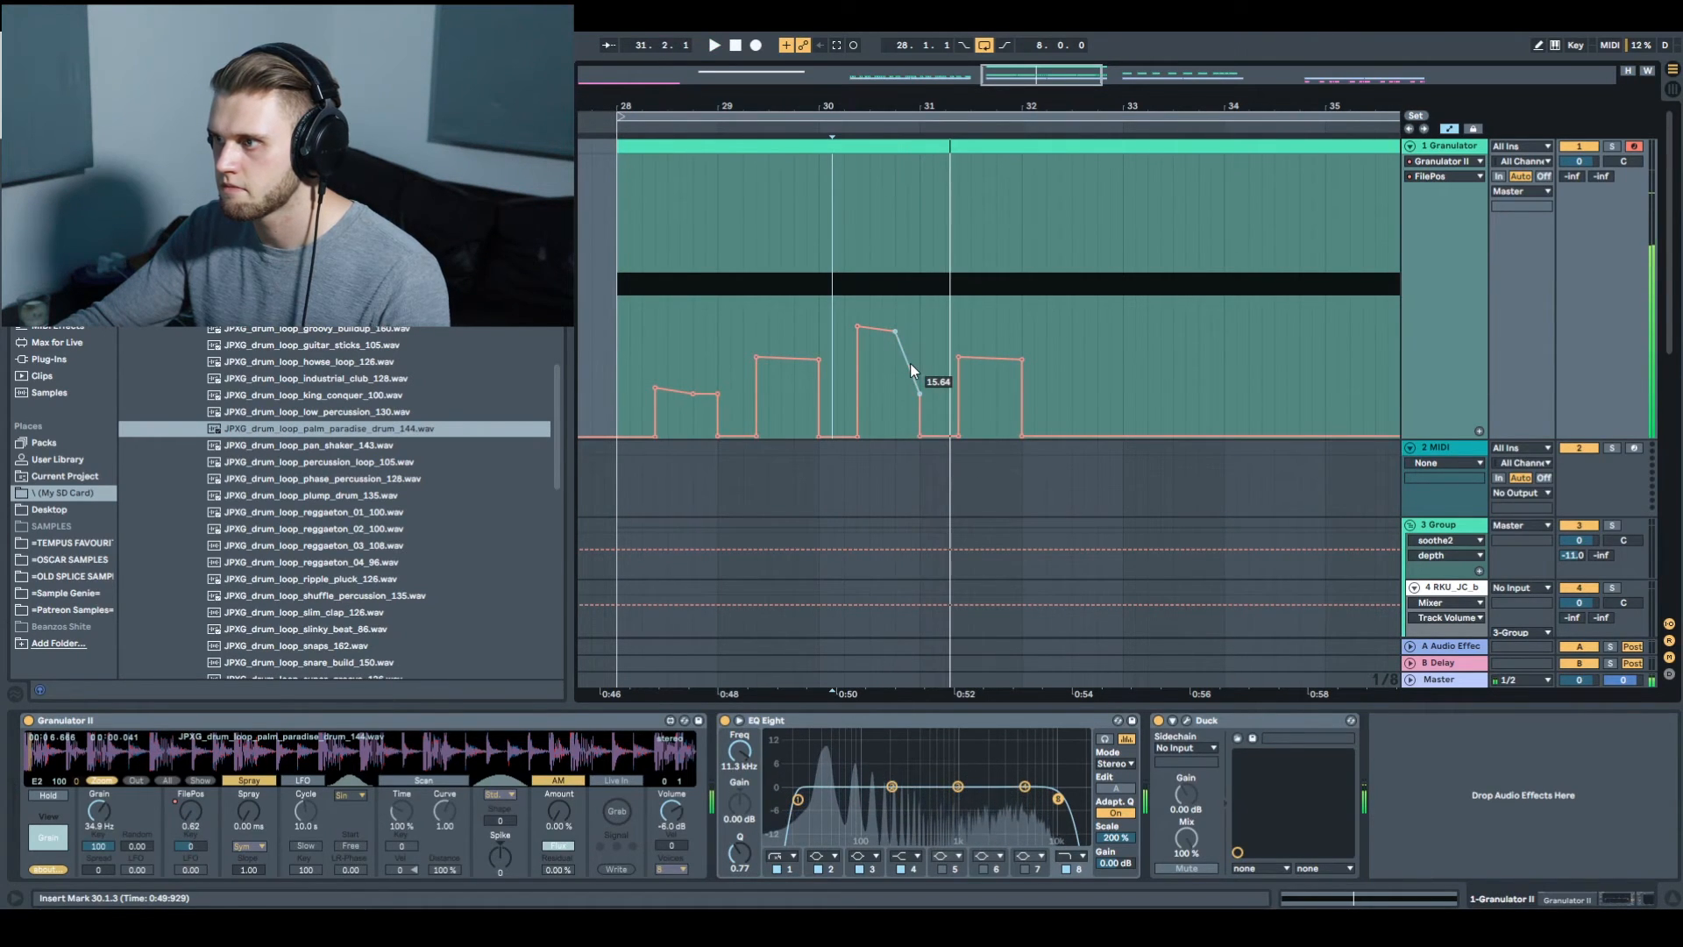
# Add a FilePos peak of about 50.58 at 30.4.3, just before bar 31, and play from bar 30
pyautogui.press('space')
pyautogui.moveTo(907, 359); pyautogui.dragTo(907, 295)
pyautogui.press('space')
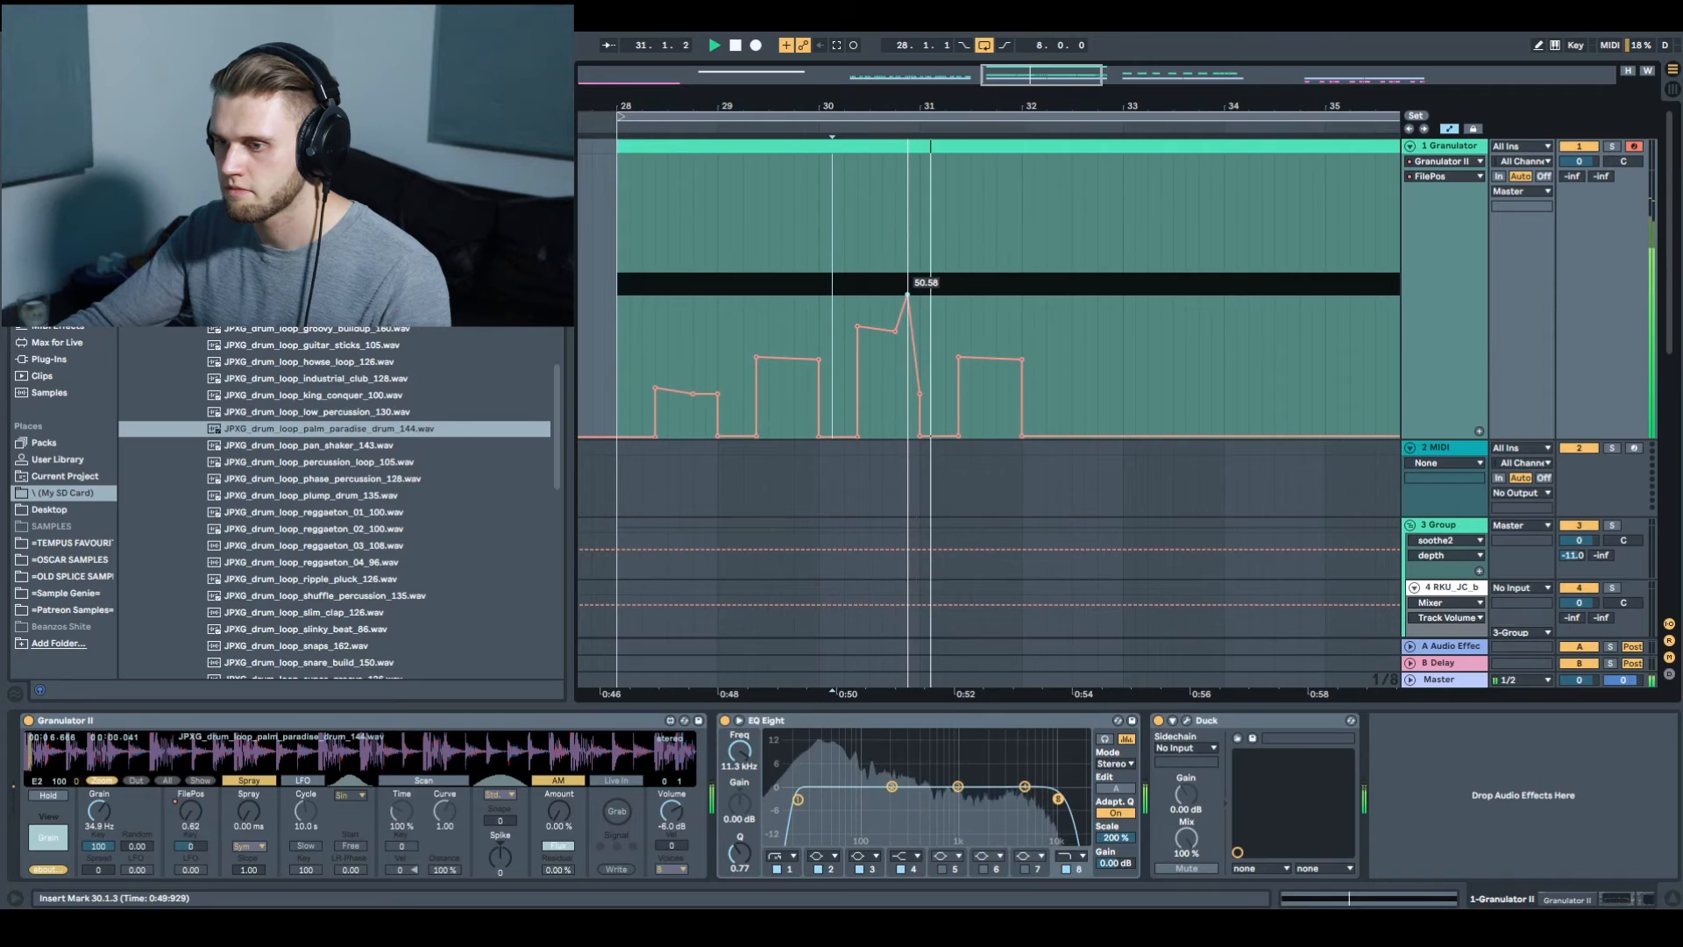
pyautogui.press('space')
pyautogui.press('space')
# Duplicate the four-bar clip and FilePos automation from bars 28 to 32 onto bars 32 to 36
pyautogui.click(1019, 339)
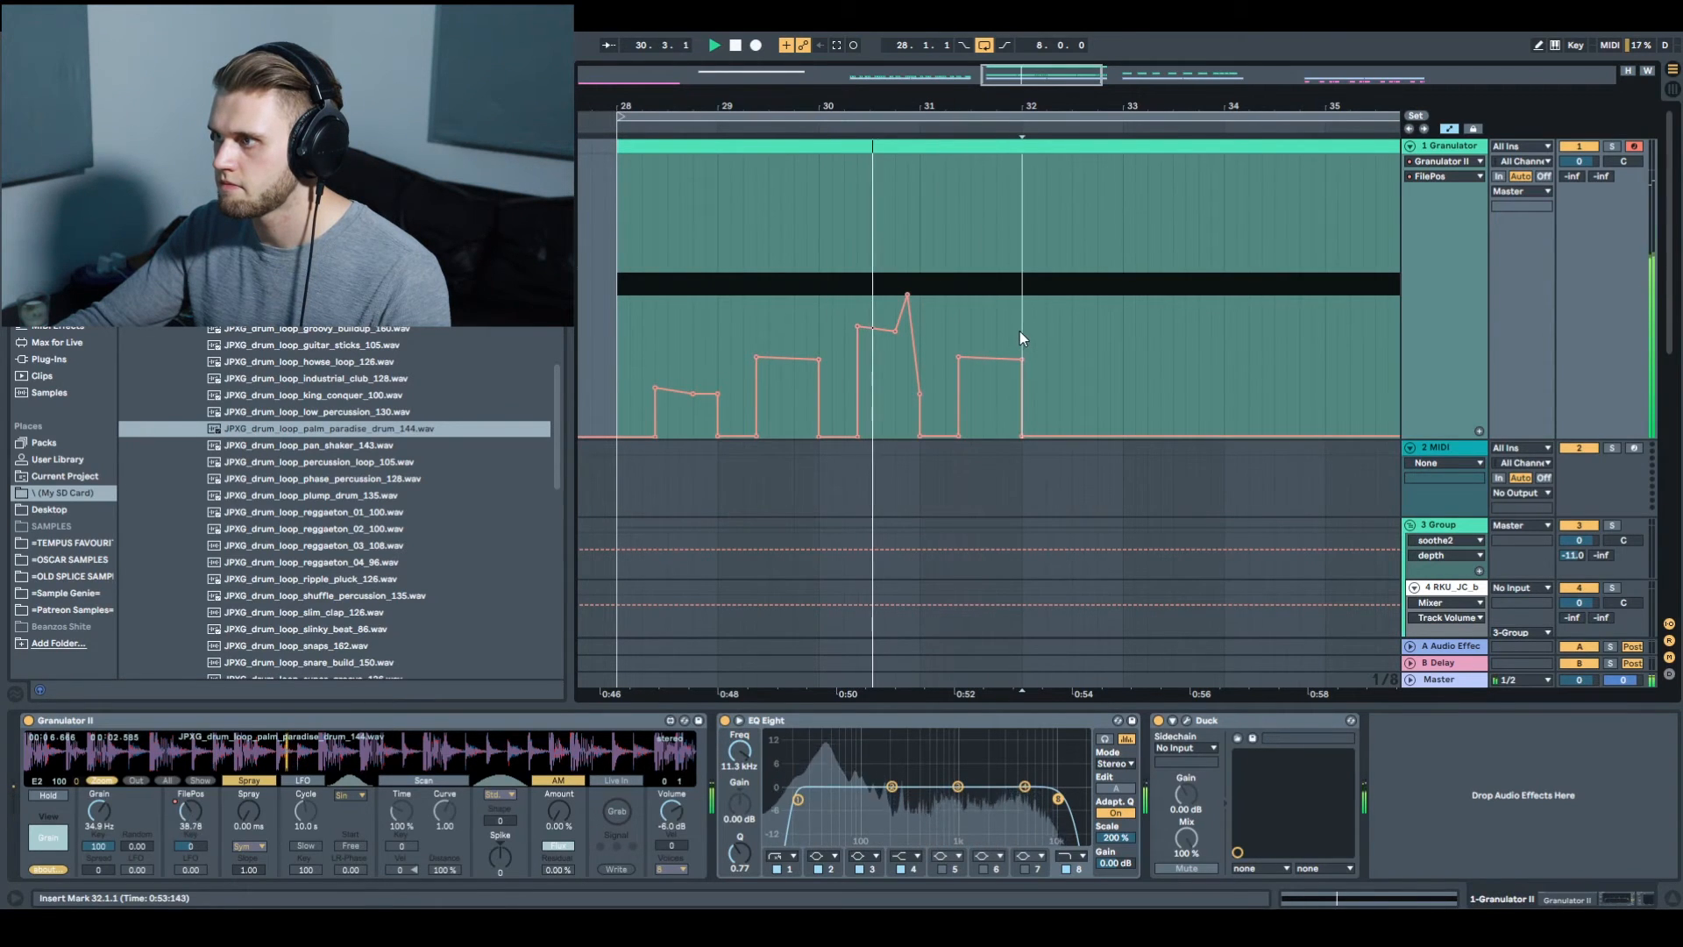
pyautogui.moveTo(1019, 338); pyautogui.dragTo(620, 331)
pyautogui.hotkey('ctrl', 'd')
pyautogui.press('-')
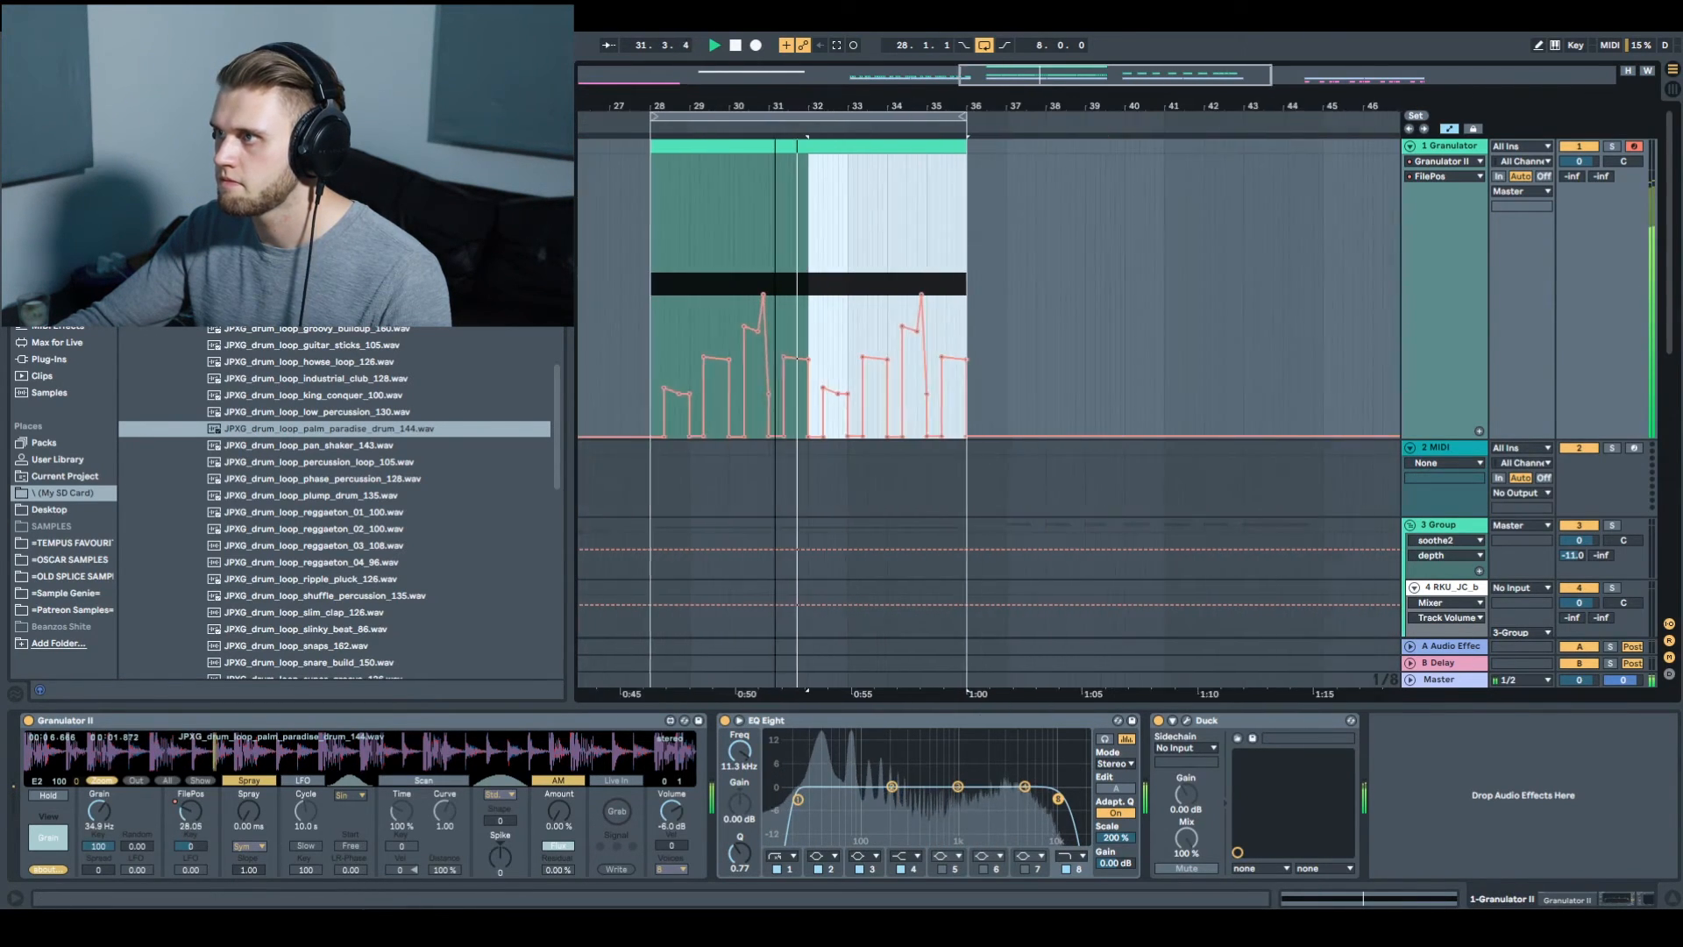
pyautogui.press('-')
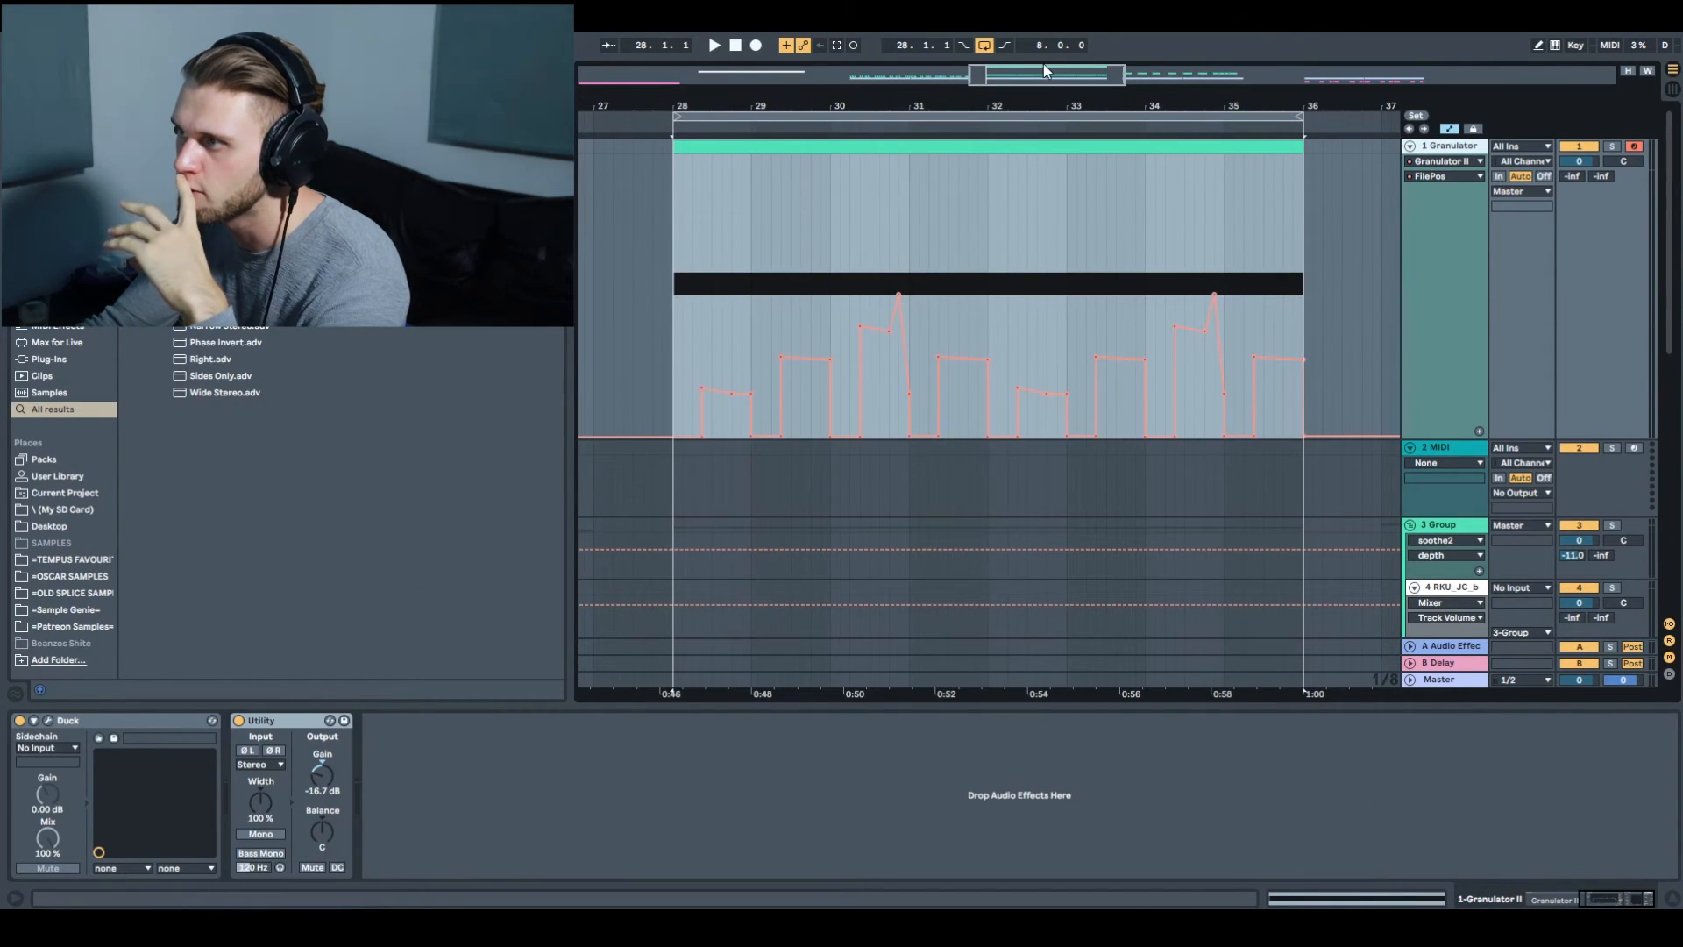
# Examine the Granulator track's device chain and the Duck plugin's curve and settings, and close the plugin window
pyautogui.moveTo(1043, 72); pyautogui.dragTo(1046, 69)
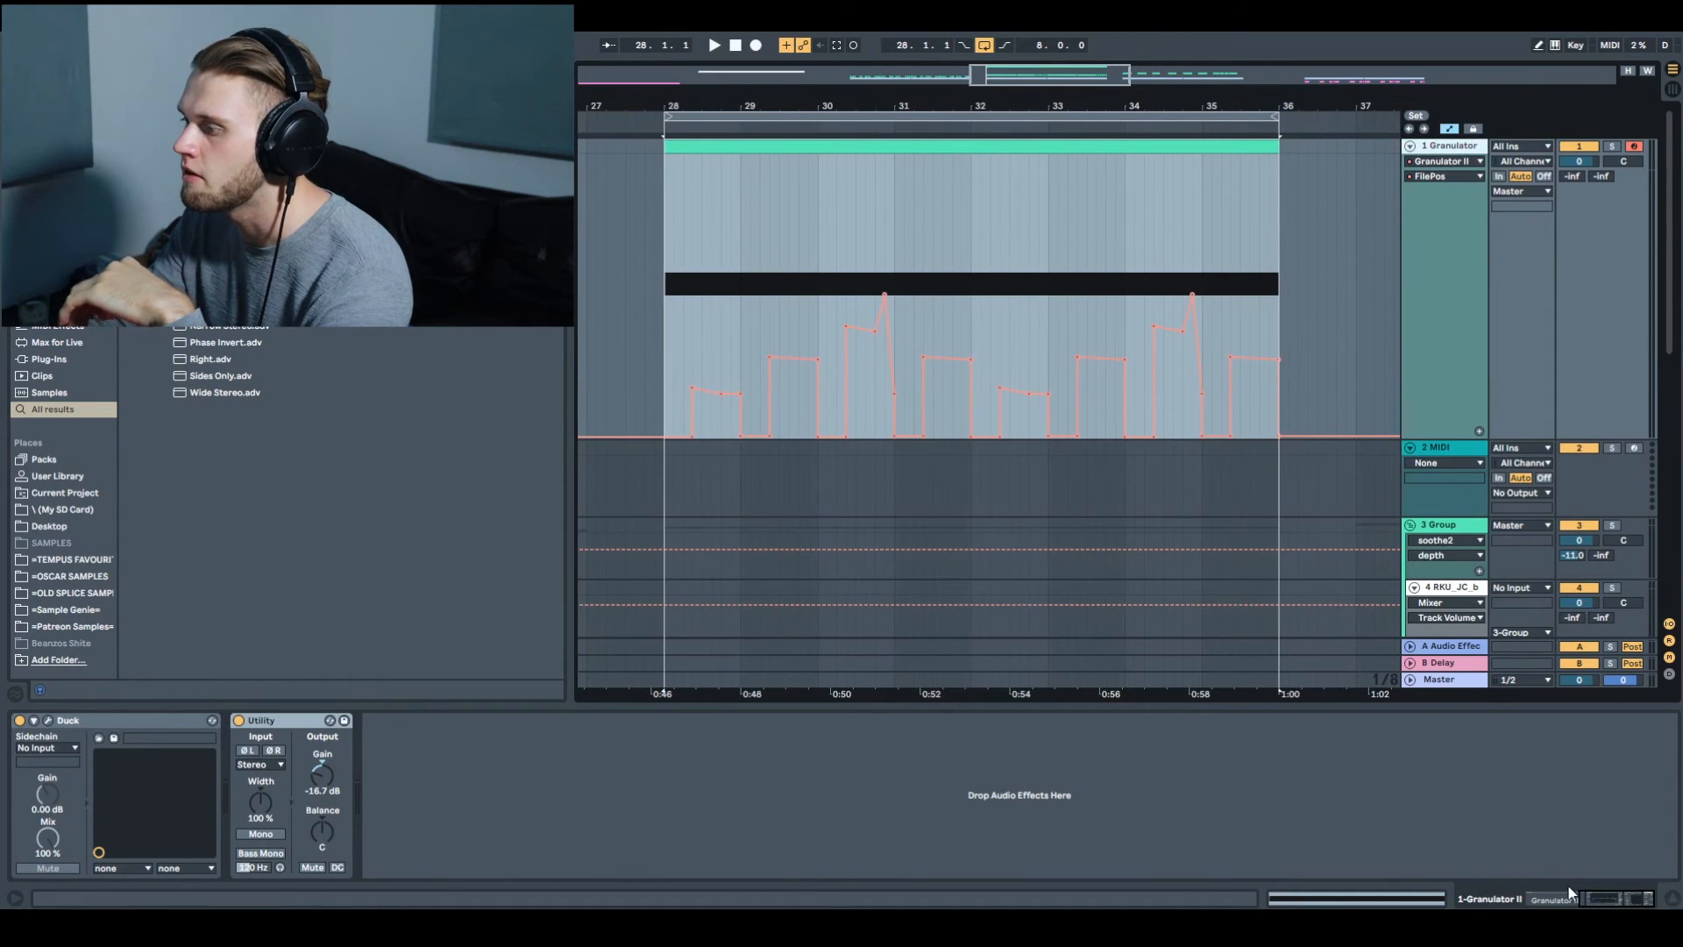
pyautogui.moveTo(1571, 892); pyautogui.dragTo(1479, 889)
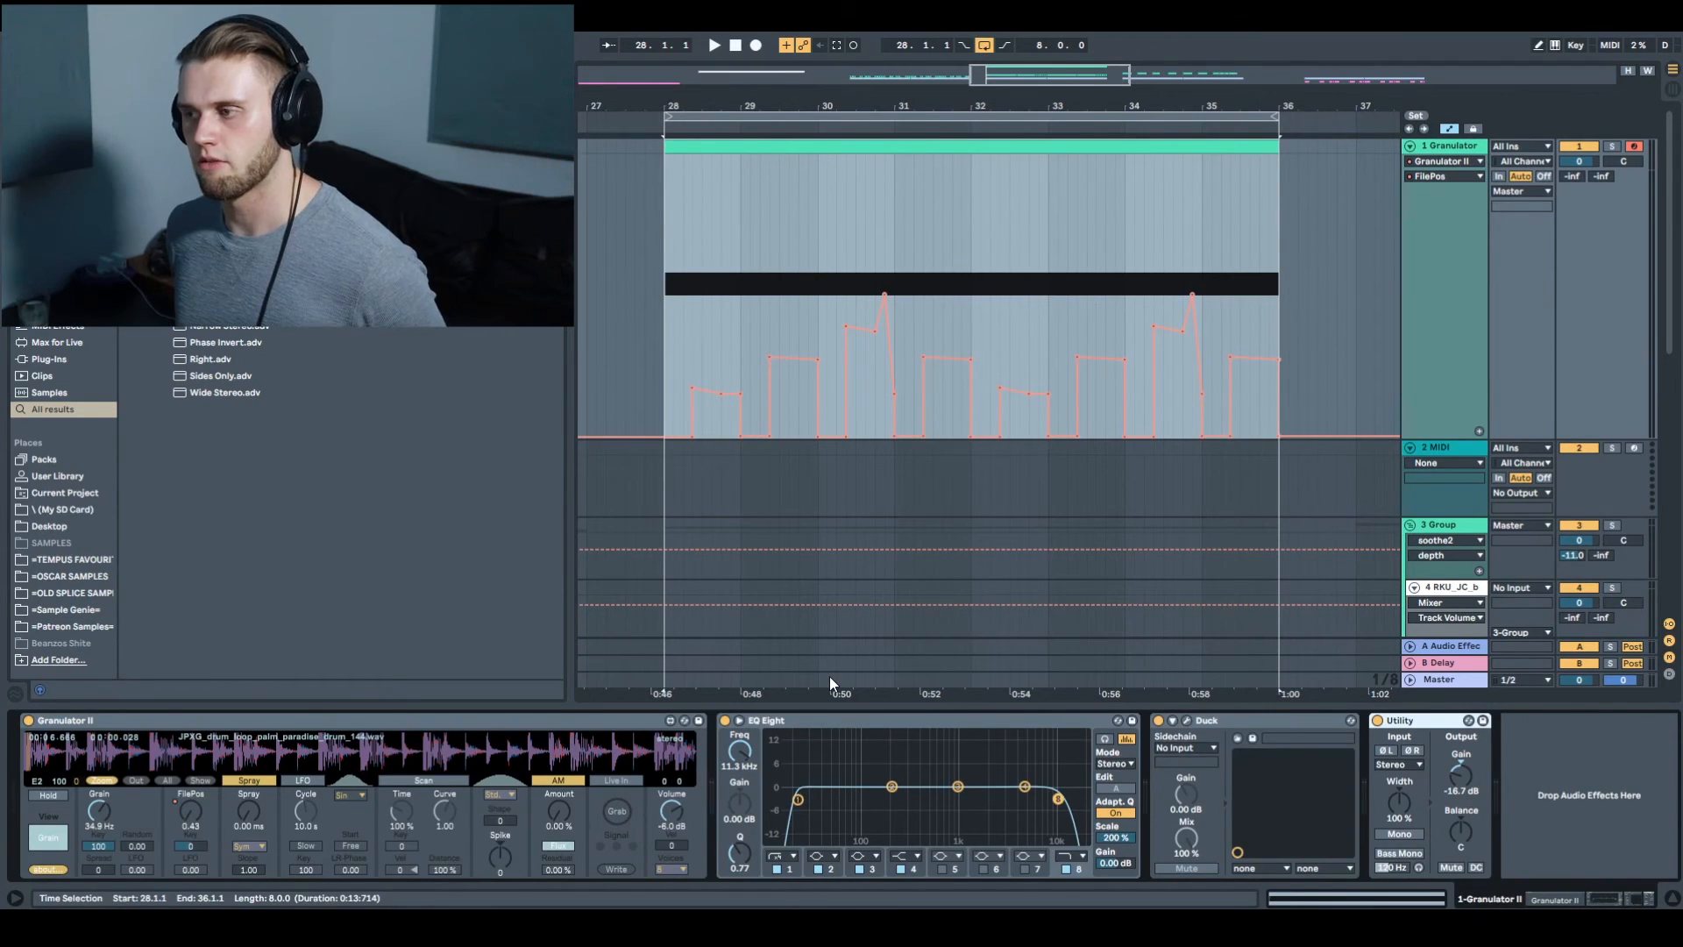
pyautogui.scroll(-6, 975, 470)
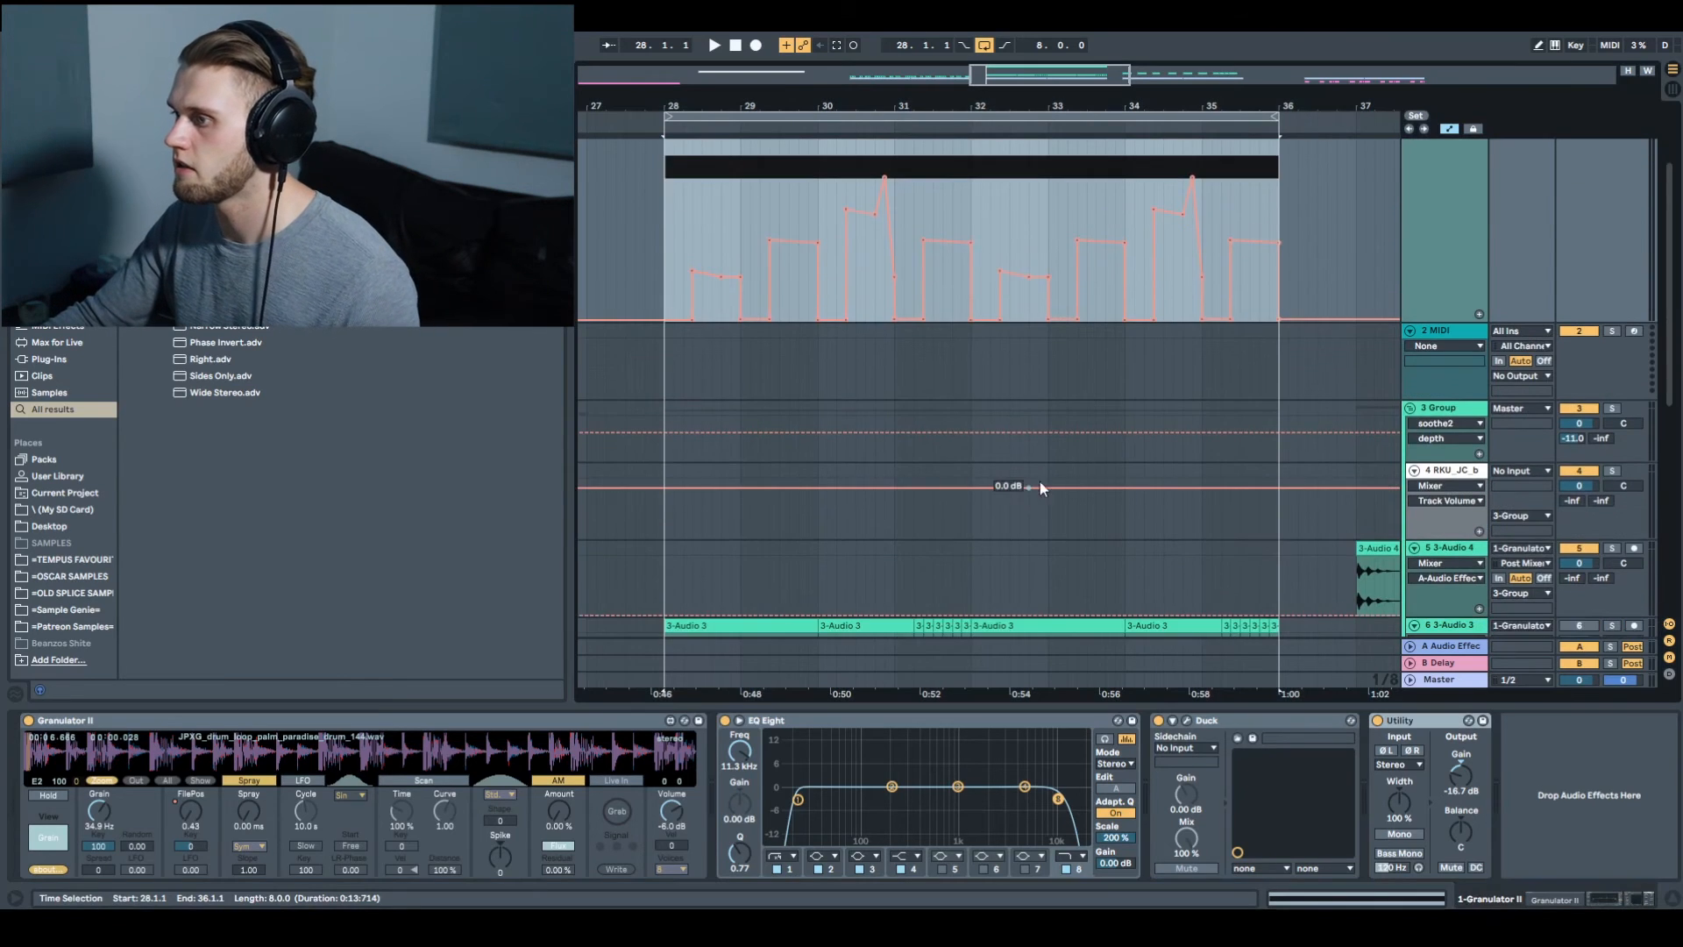
pyautogui.scroll(5, 1234, 404)
pyautogui.scroll(-3, 1175, 377)
pyautogui.scroll(3, 1202, 357)
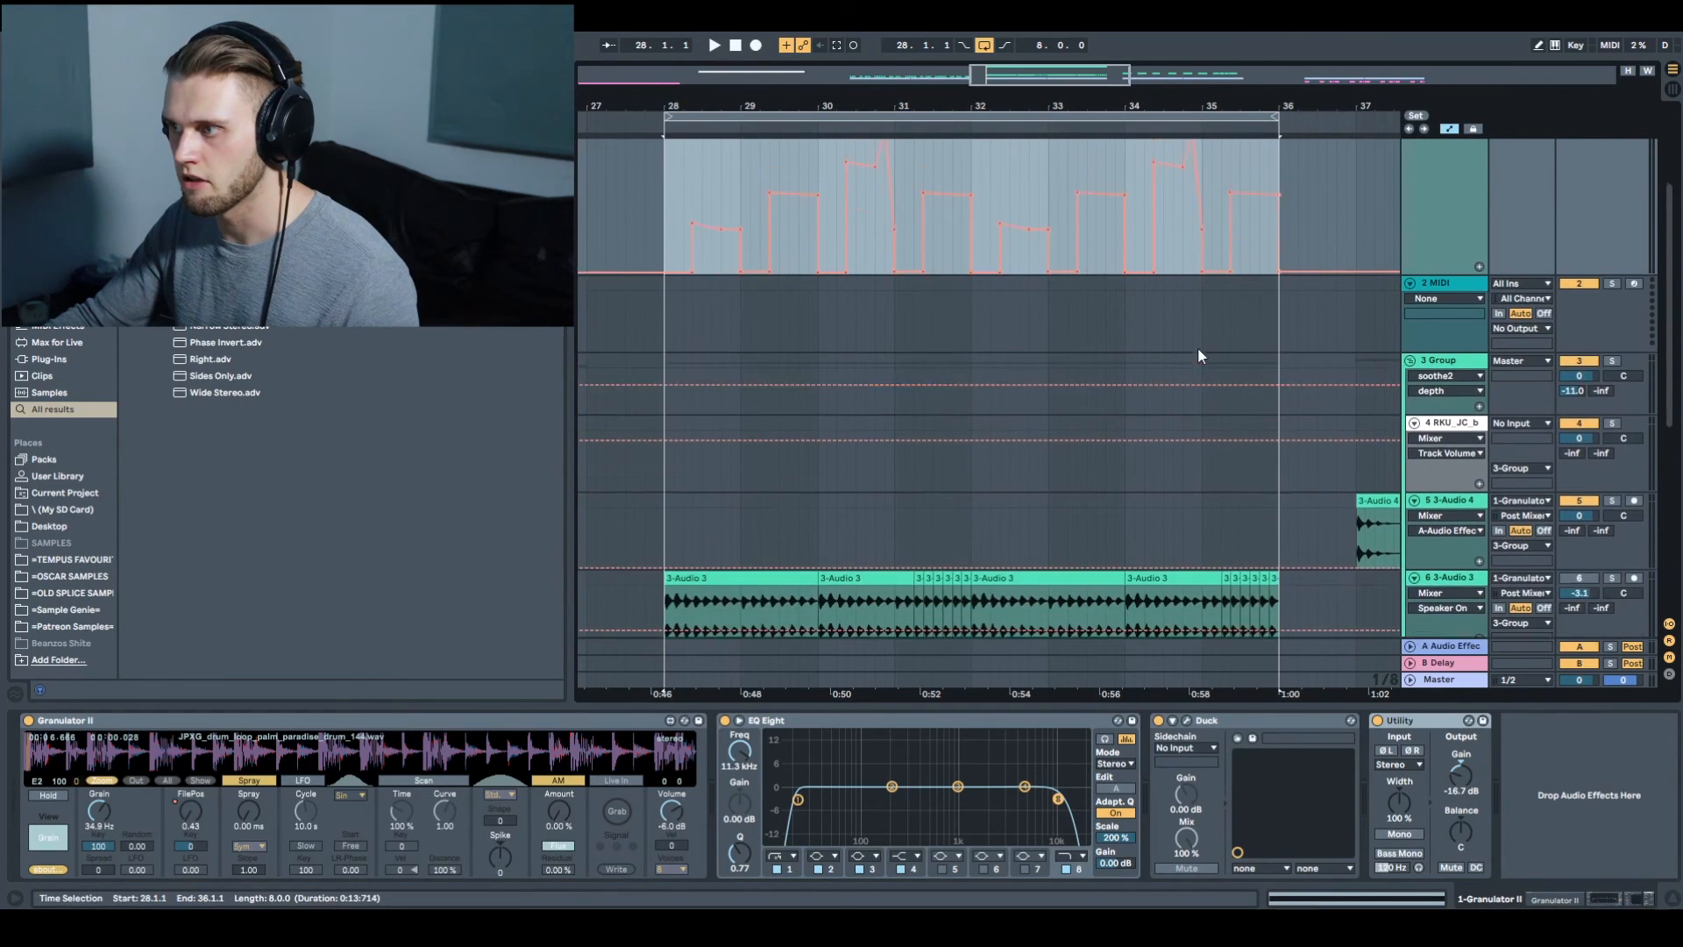
pyautogui.click(1188, 721)
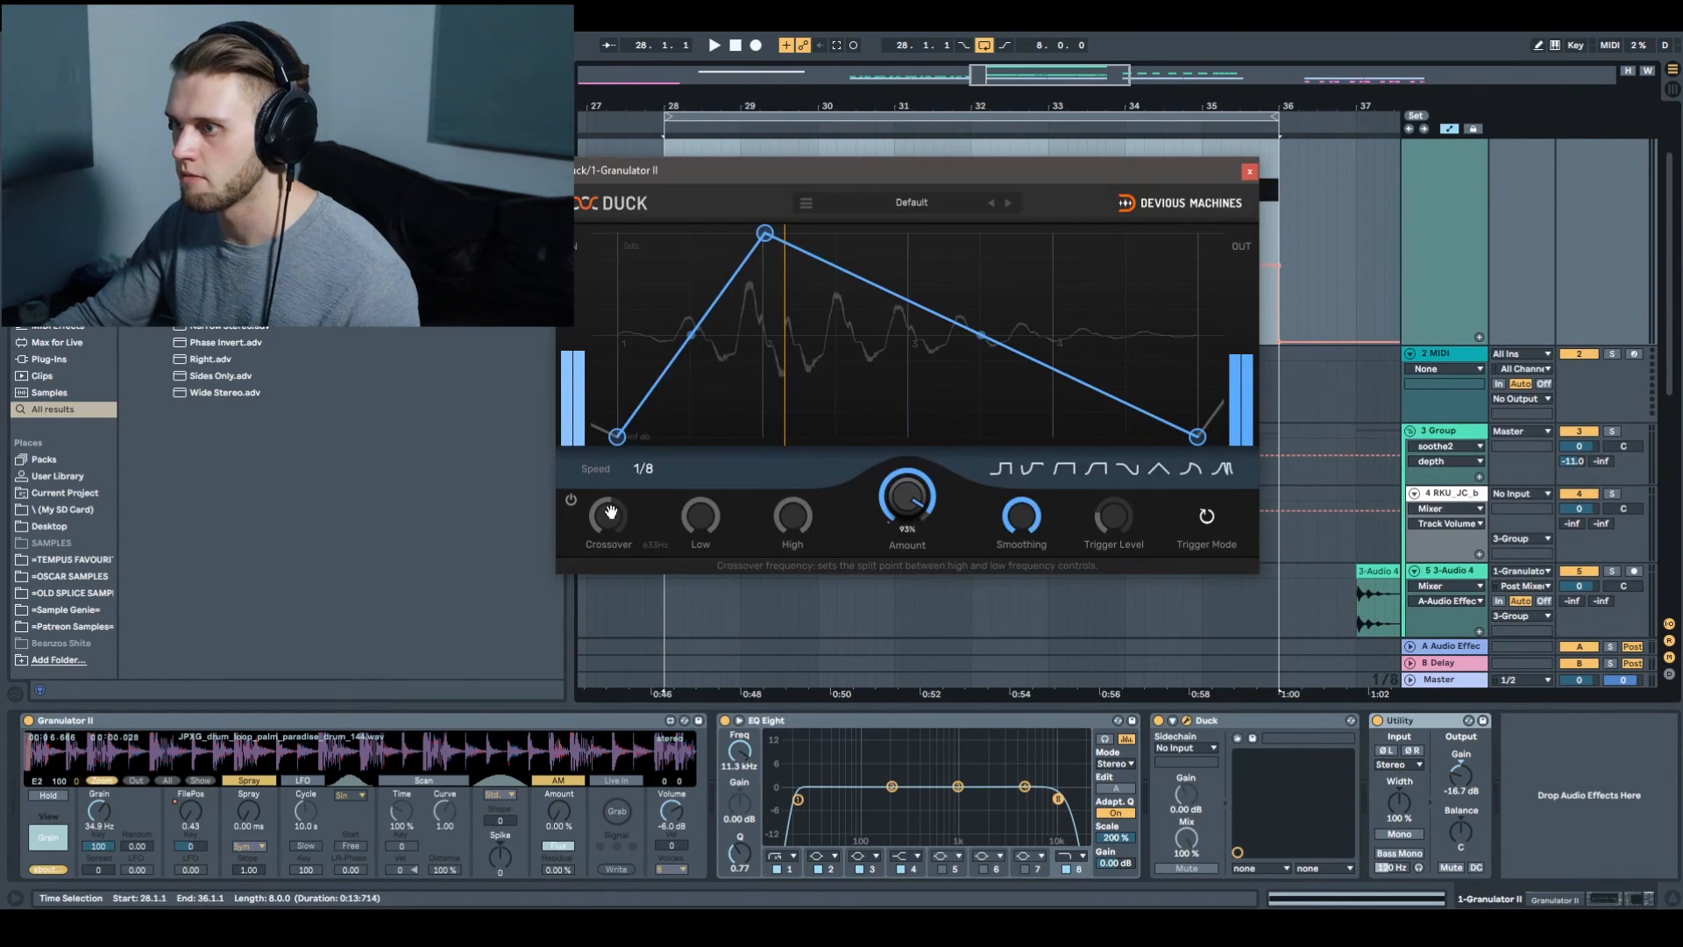
pyautogui.click(1251, 172)
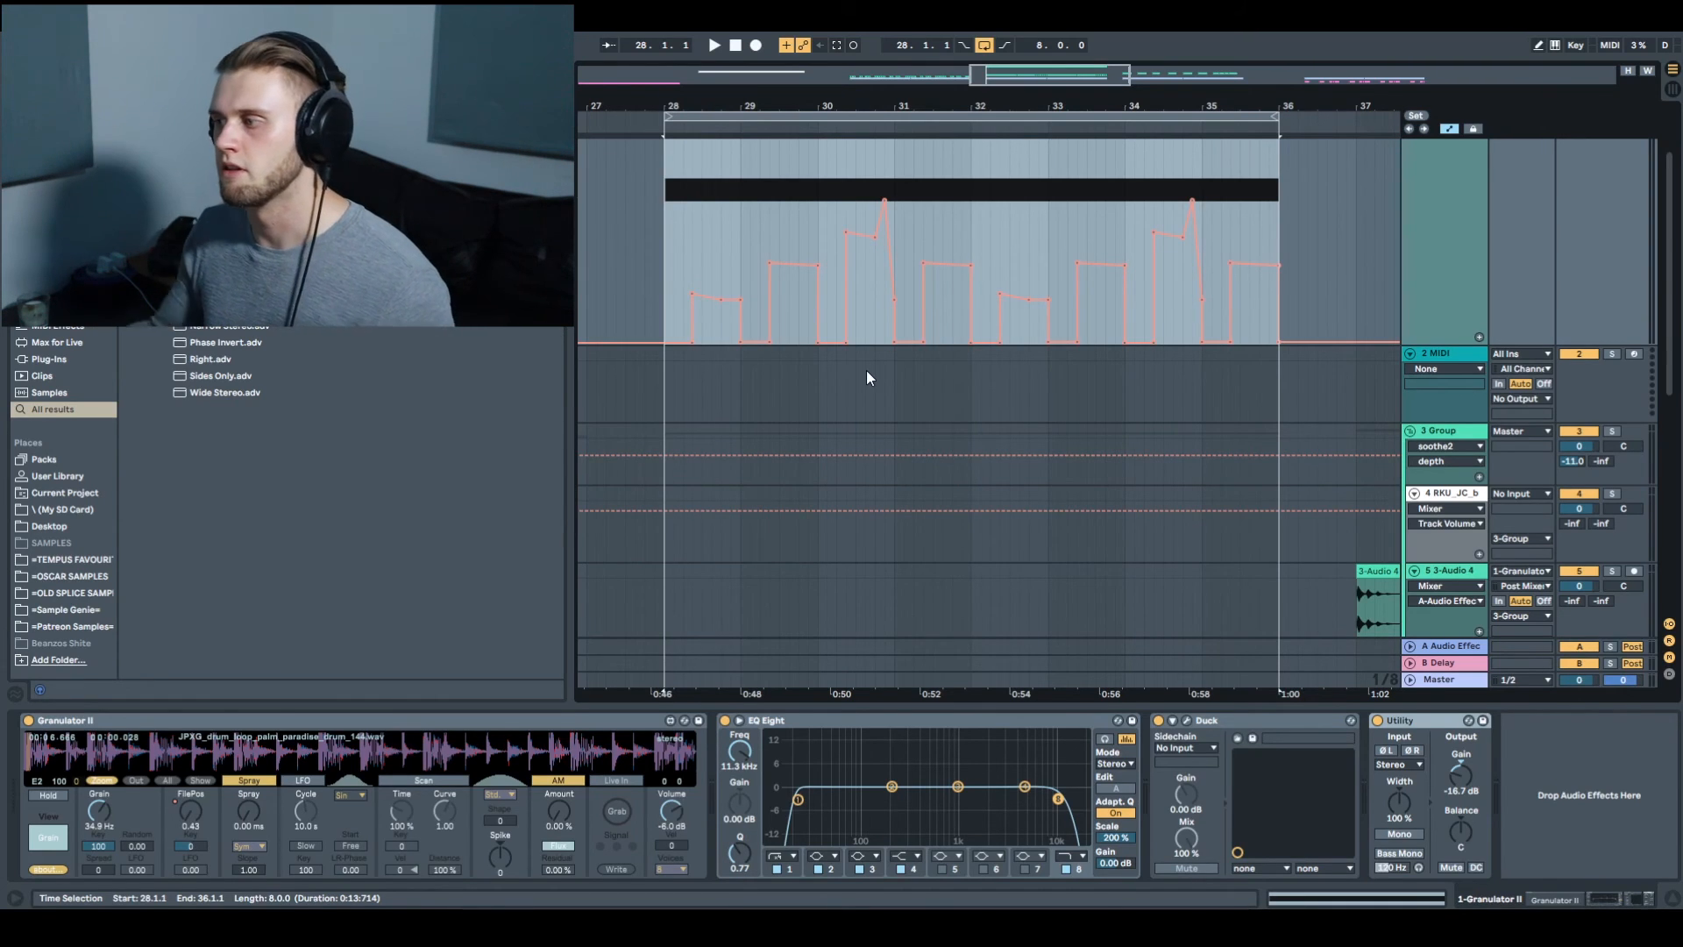
# Reduce the Granulator track's height and show the whole arrangement
pyautogui.scroll(3, 1434, 447)
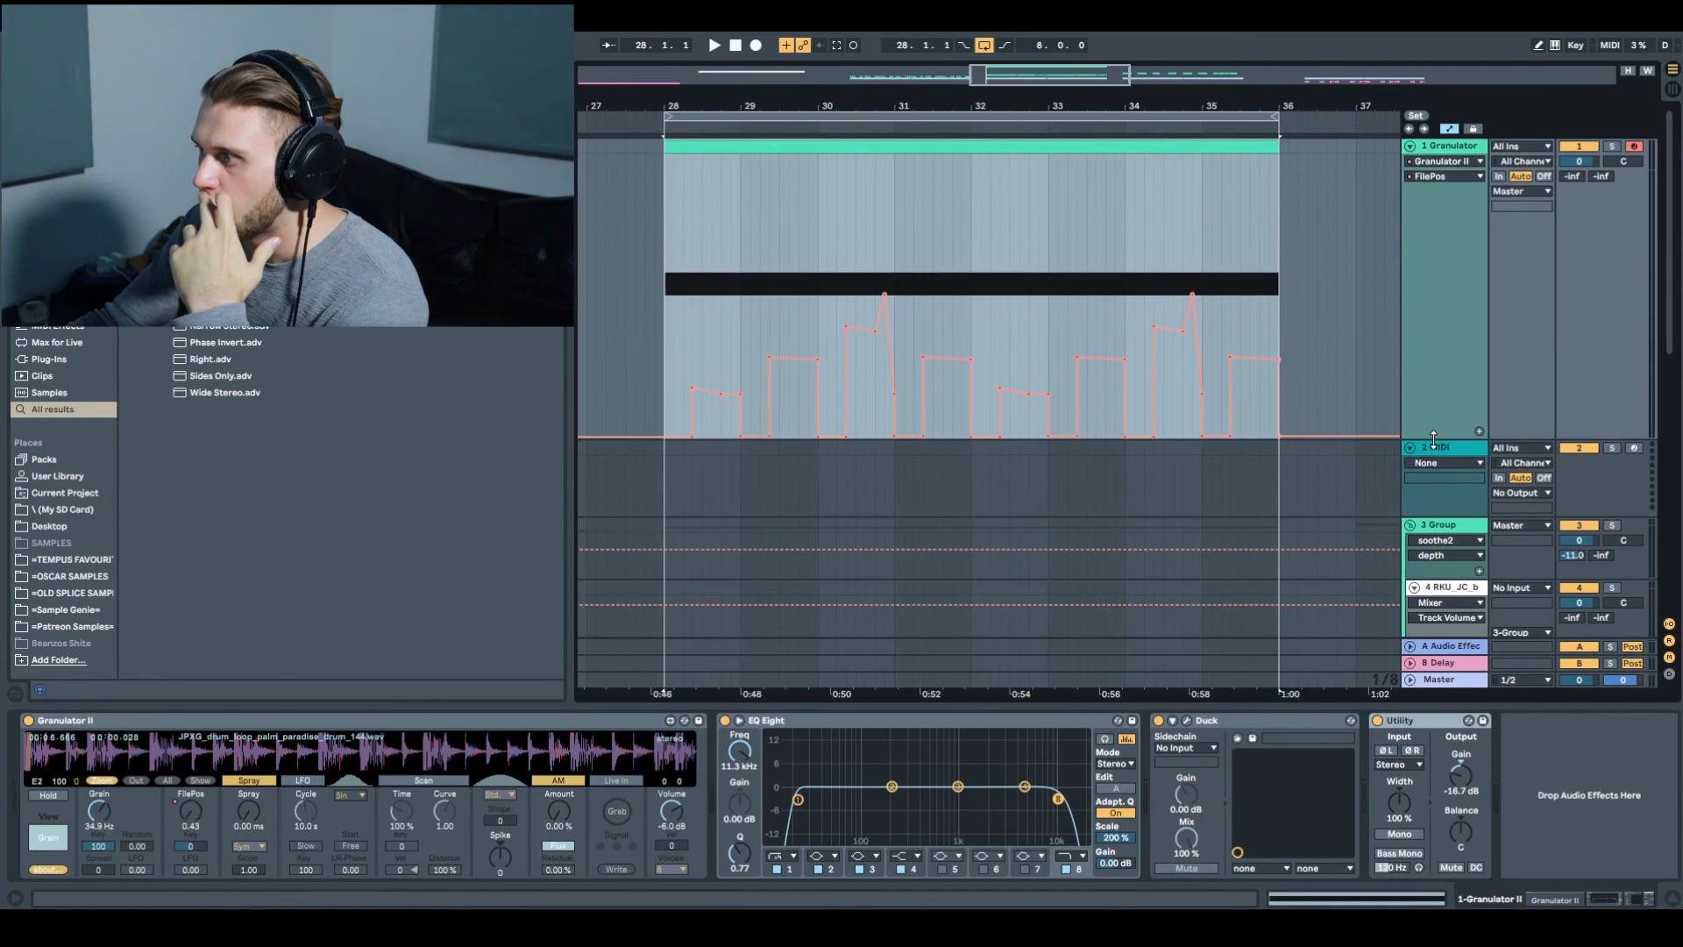
pyautogui.moveTo(1432, 440); pyautogui.dragTo(1426, 215)
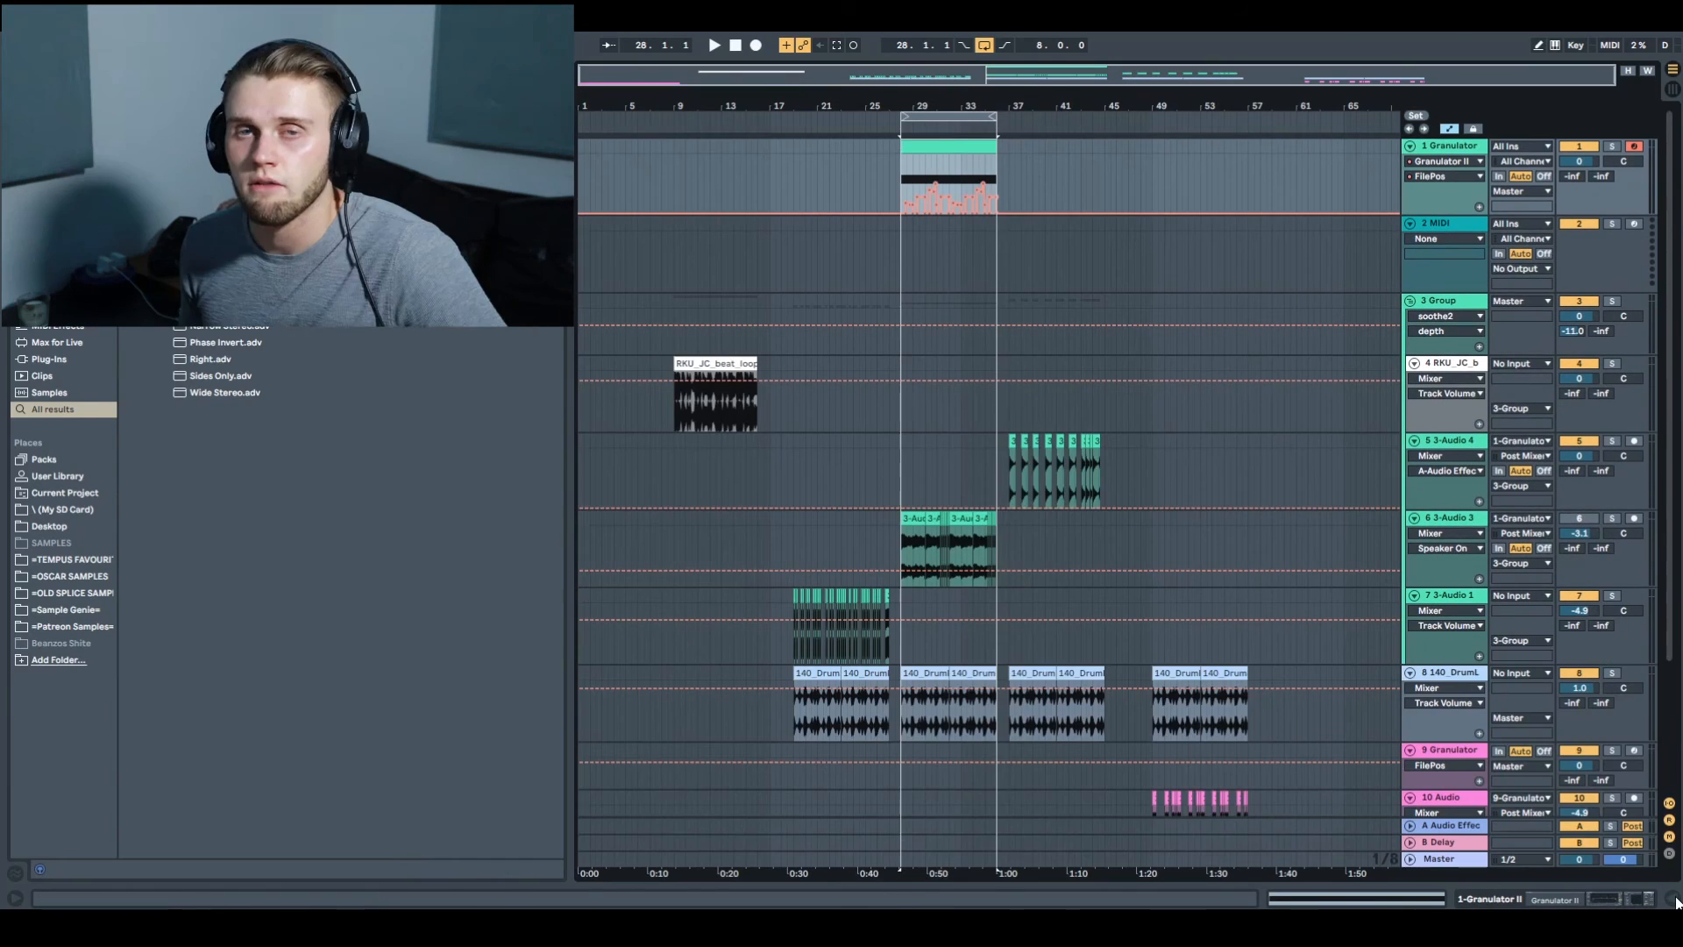